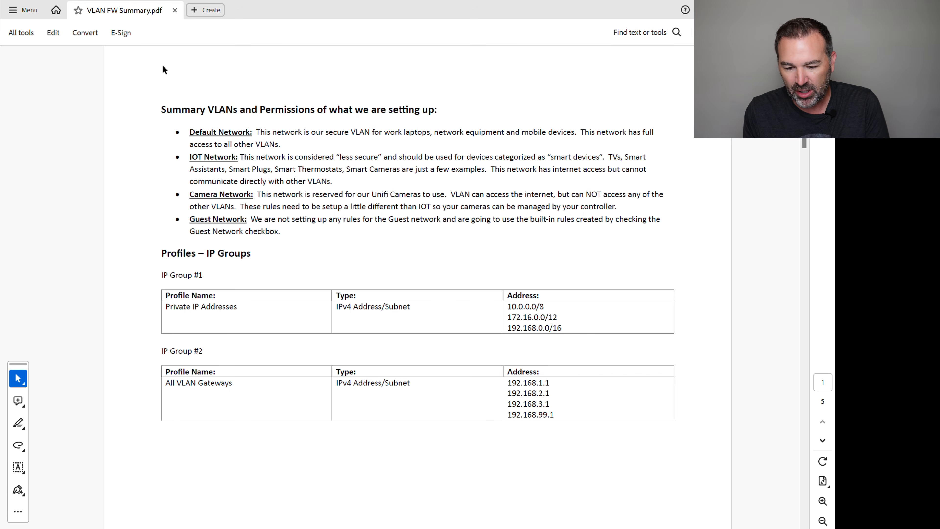
Review the IP and port group profiles in VLAN FW Summary.pdf, continuing to firewall rules 1 to 4.
{"action": "scroll", "coordinate": [231, 126], "scroll_direction": "down", "scroll_amount": 5}
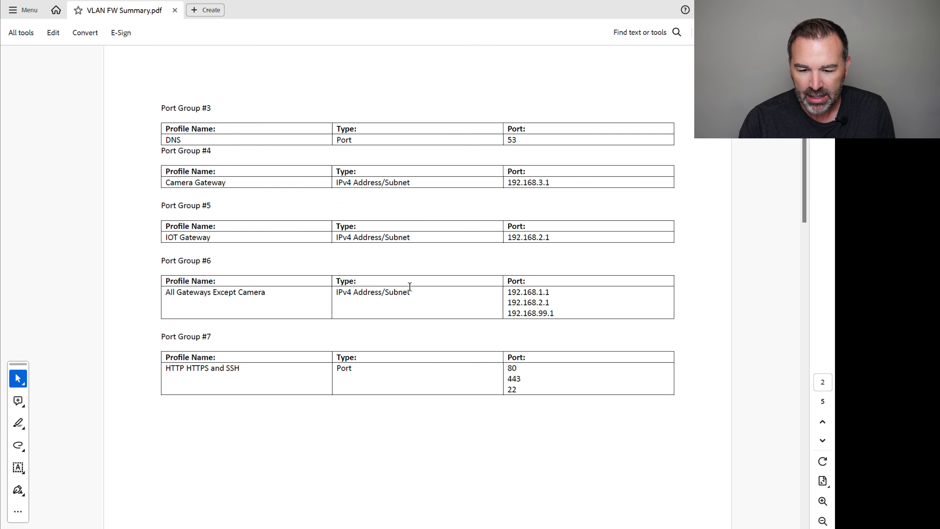
{"action": "left_click_drag", "start_coordinate": [518, 390], "coordinate": [503, 367]}
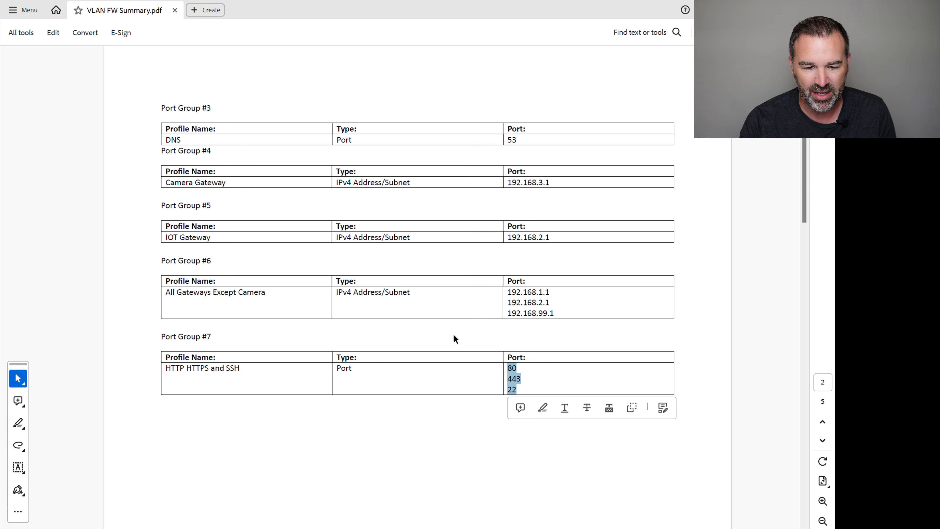
{"action": "scroll", "coordinate": [351, 303], "scroll_direction": "up", "scroll_amount": 5}
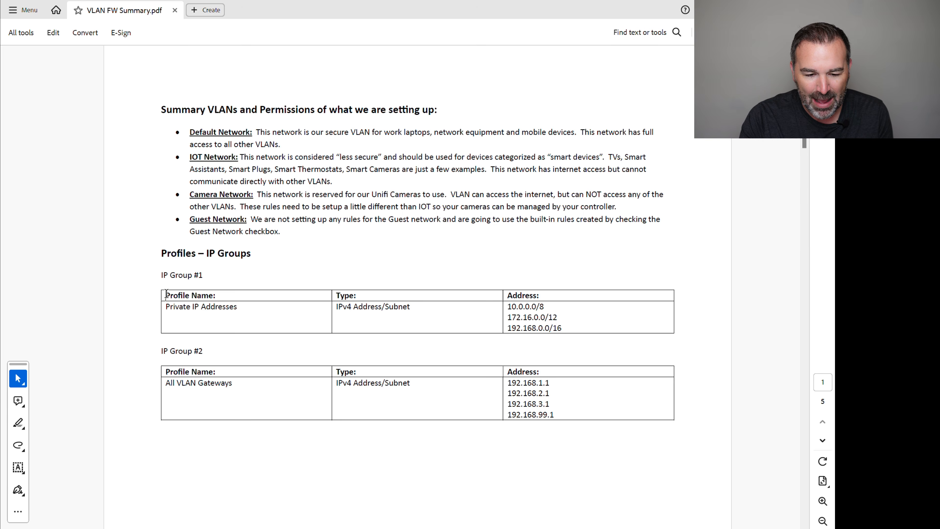
{"action": "left_click_drag", "start_coordinate": [166, 294], "coordinate": [355, 301]}
{"action": "left_click", "coordinate": [467, 319]}
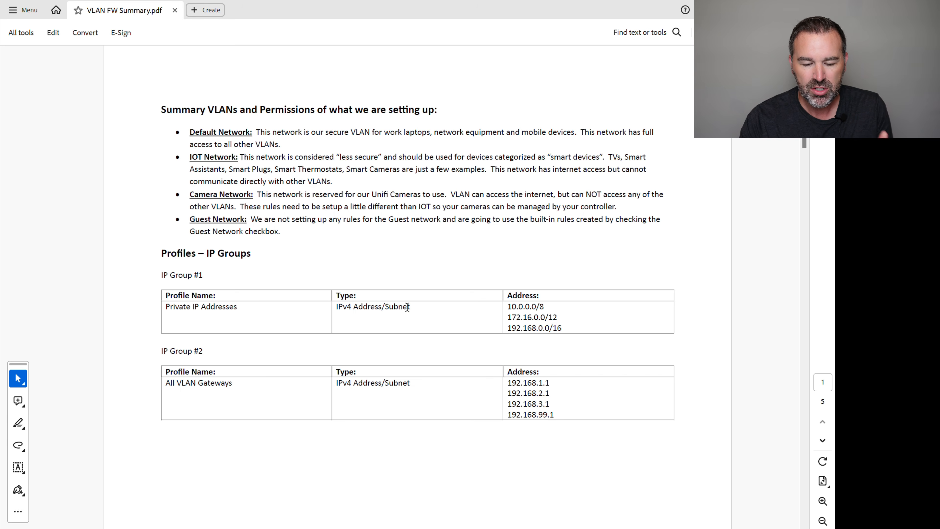
{"action": "scroll", "coordinate": [285, 326], "scroll_direction": "down", "scroll_amount": 3}
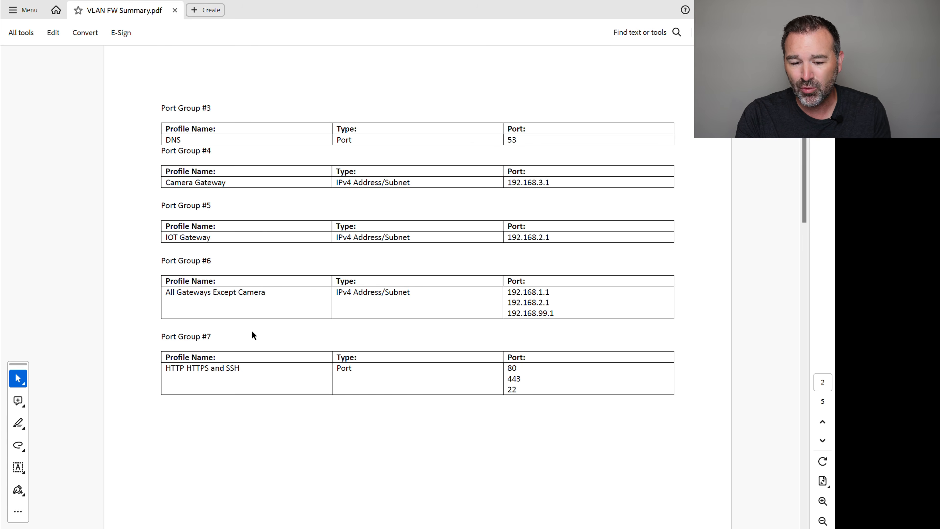
{"action": "scroll", "coordinate": [254, 335], "scroll_direction": "down", "scroll_amount": 3}
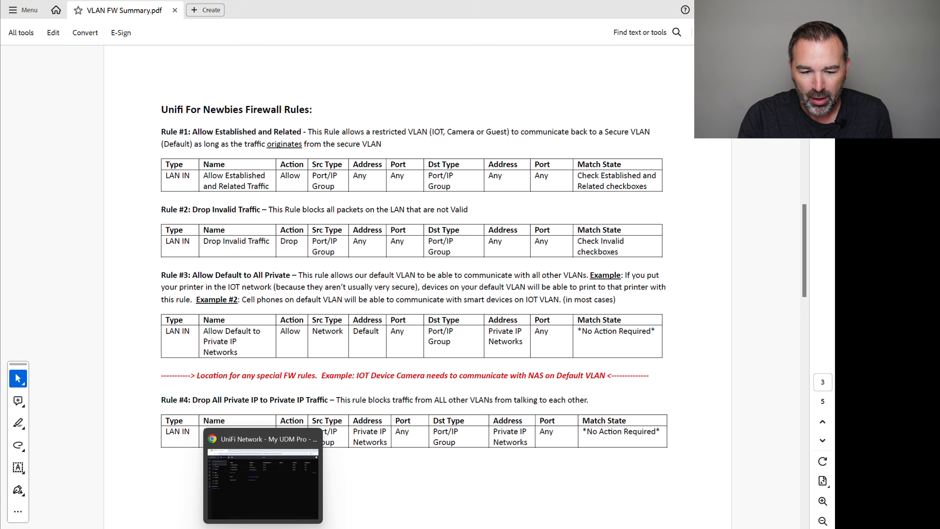
Switch to UniFi Network and open the form for a new entry in the LAN firewall rules.
{"action": "left_click", "coordinate": [263, 528]}
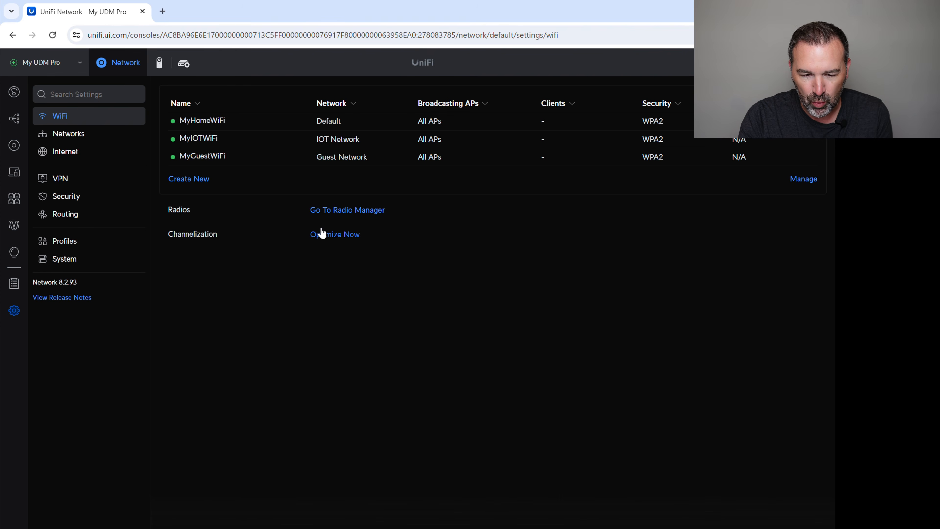
{"action": "left_click", "coordinate": [68, 260]}
{"action": "left_click", "coordinate": [67, 199]}
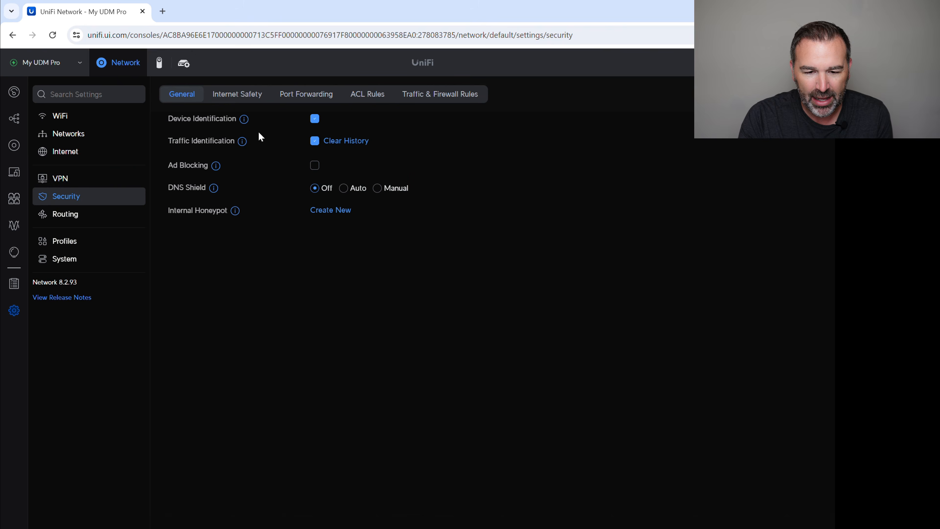
{"action": "left_click", "coordinate": [446, 94]}
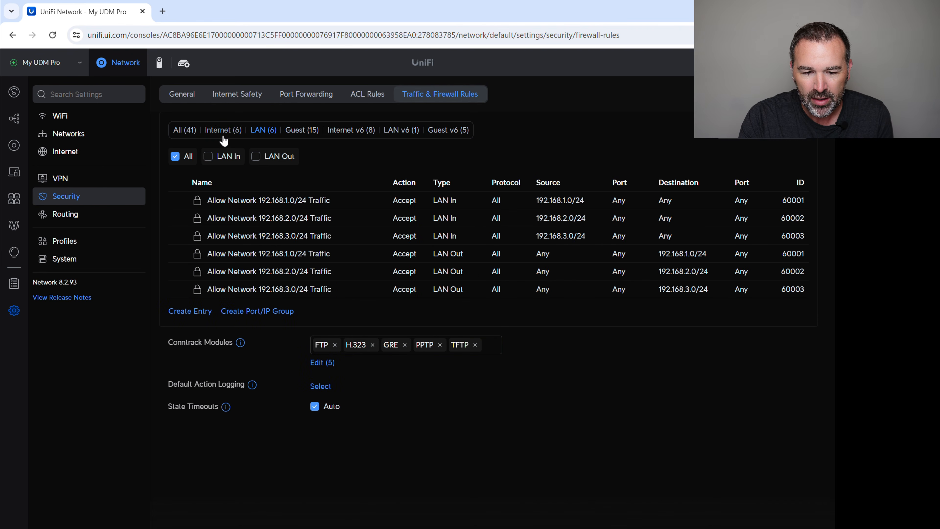
{"action": "left_click", "coordinate": [191, 312]}
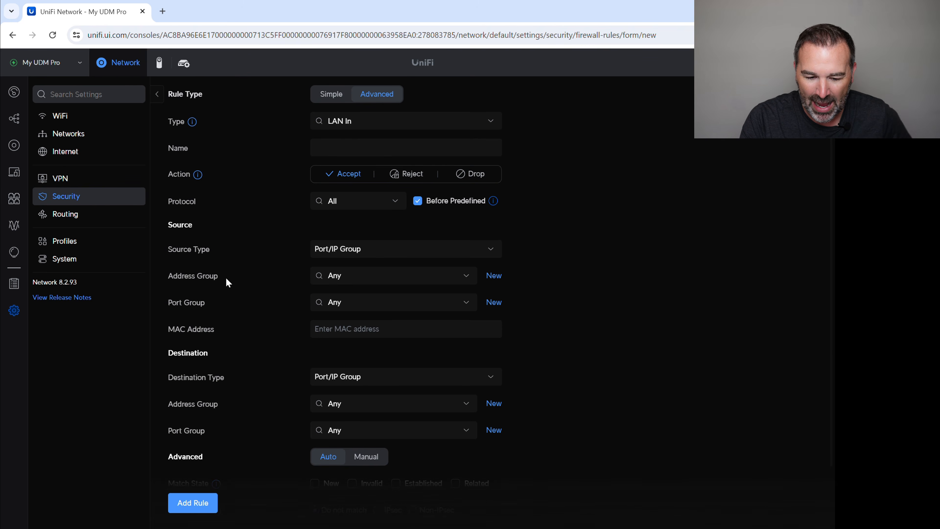
Return to VLAN FW Summary.pdf and review the remaining firewall rules through the screenshot of the finished rule list.
{"action": "key", "text": "alt+Tab"}
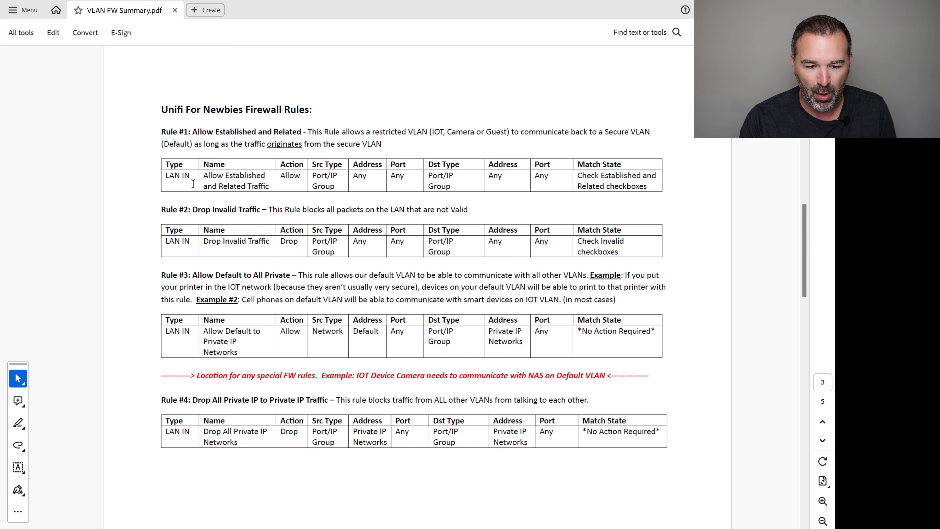
{"action": "scroll", "coordinate": [193, 184], "scroll_direction": "down", "scroll_amount": 3}
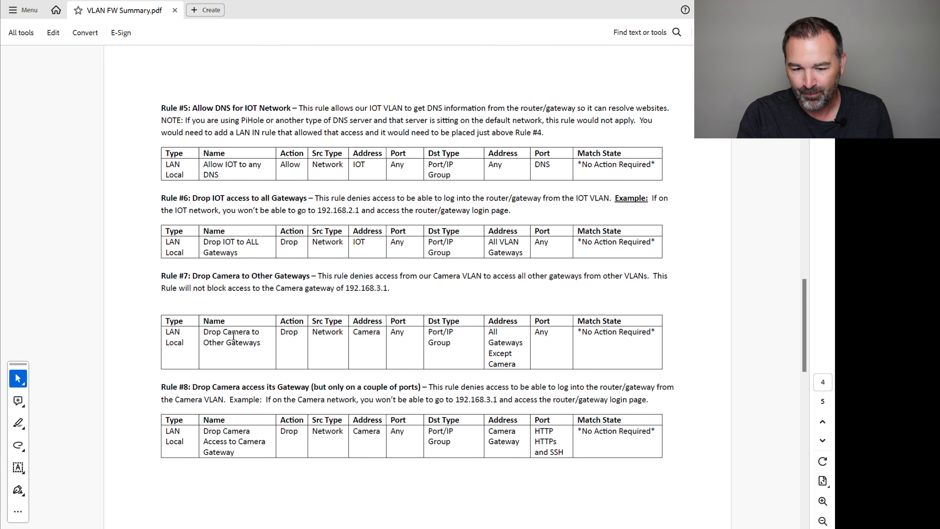
{"action": "scroll", "coordinate": [236, 339], "scroll_direction": "down", "scroll_amount": 3}
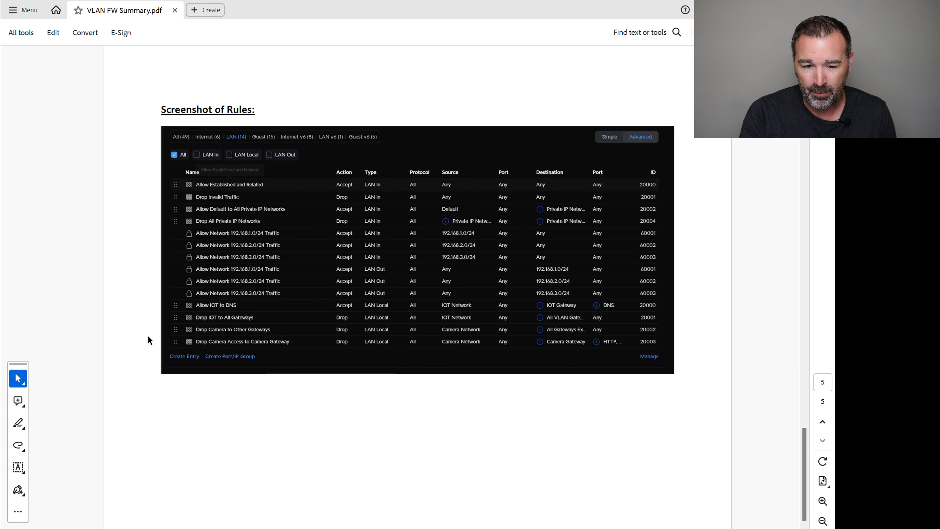
{"action": "scroll", "coordinate": [148, 335], "scroll_direction": "up", "scroll_amount": 2}
{"action": "scroll", "coordinate": [148, 343], "scroll_direction": "up", "scroll_amount": 2}
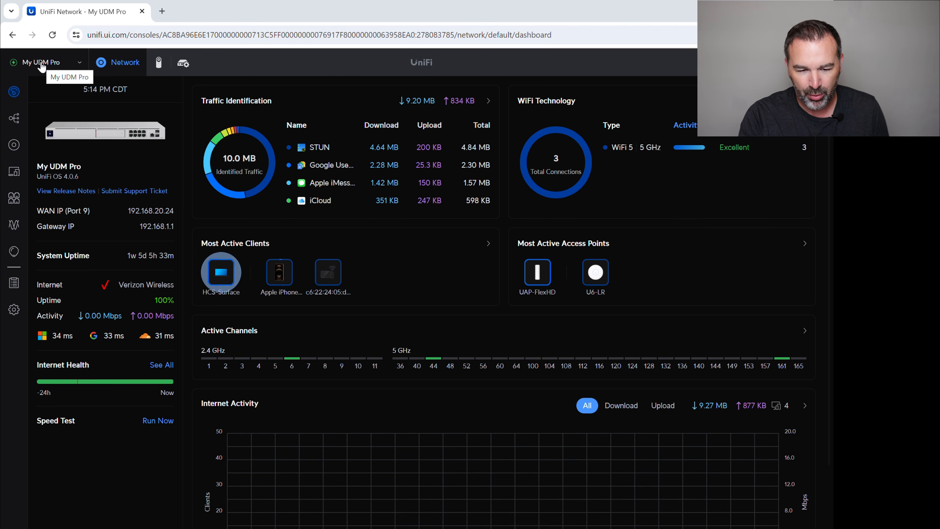
Check the UniFi device list, the online clients with their IP addresses, and the WiFi network settings.
{"action": "left_click", "coordinate": [9, 150]}
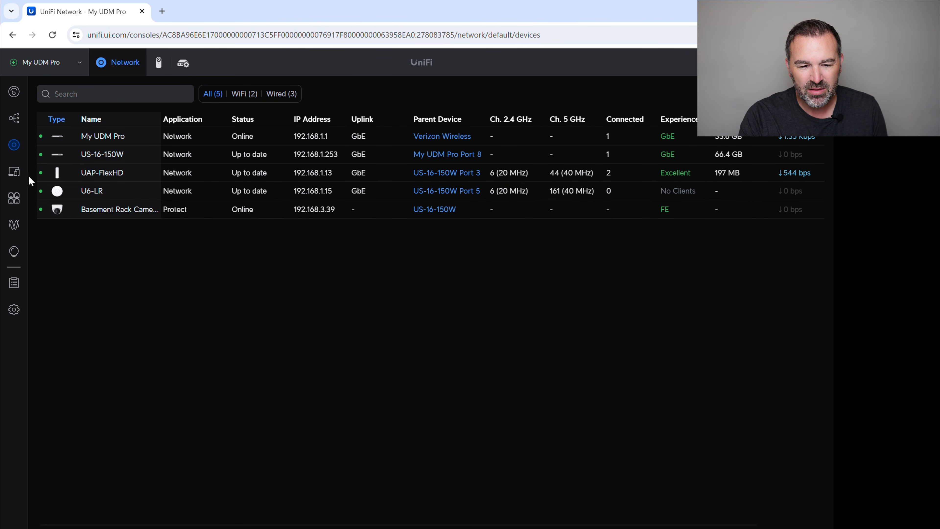
{"action": "left_click", "coordinate": [15, 173]}
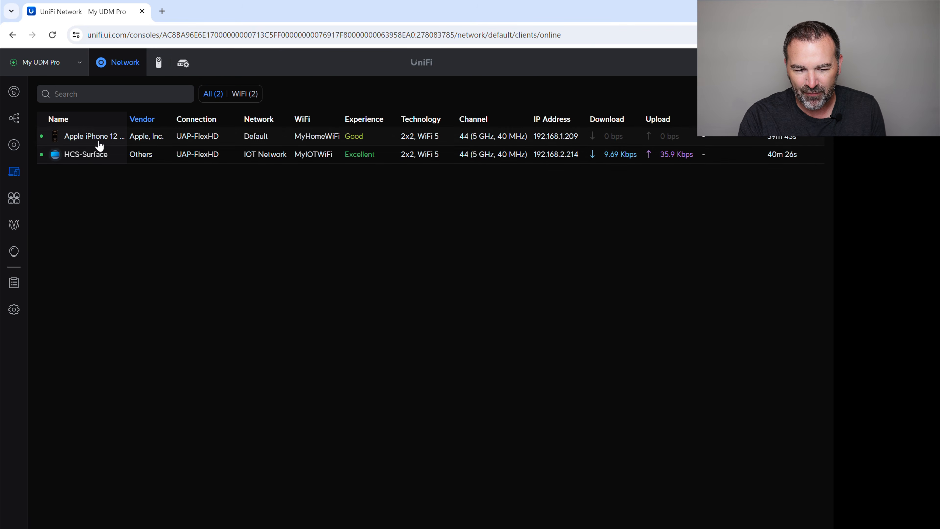
{"action": "left_click", "coordinate": [14, 309]}
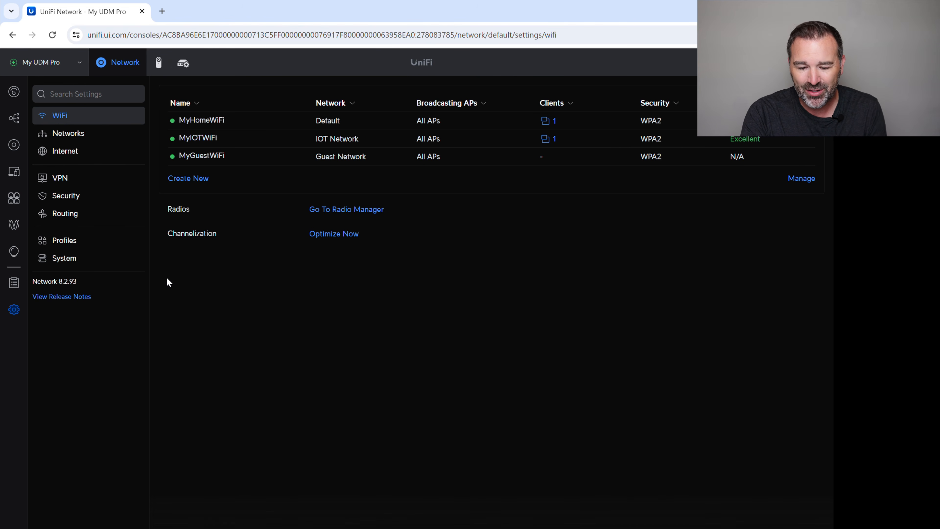
Check which WiFi network this computer is connected to, and look up its IP configuration with ipconfig in Command Prompt.
{"action": "left_click", "coordinate": [766, 528]}
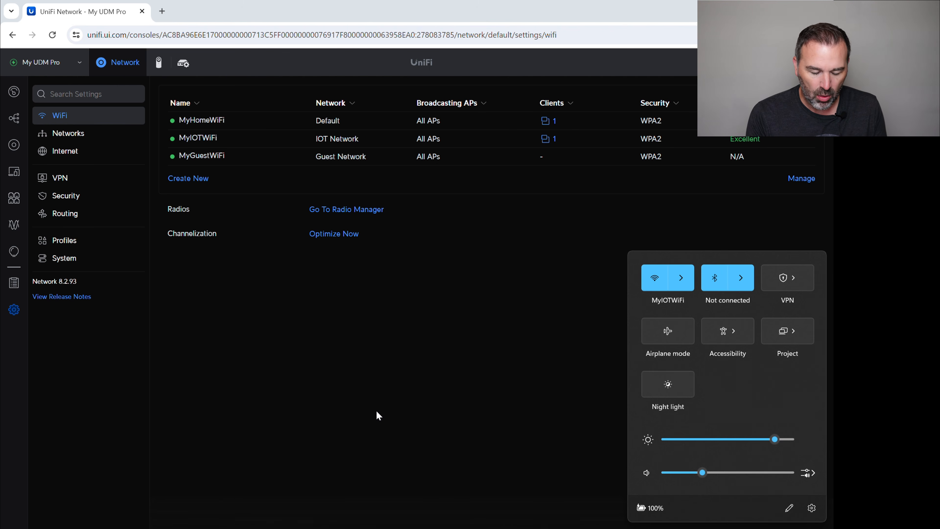
{"action": "left_click", "coordinate": [333, 528]}
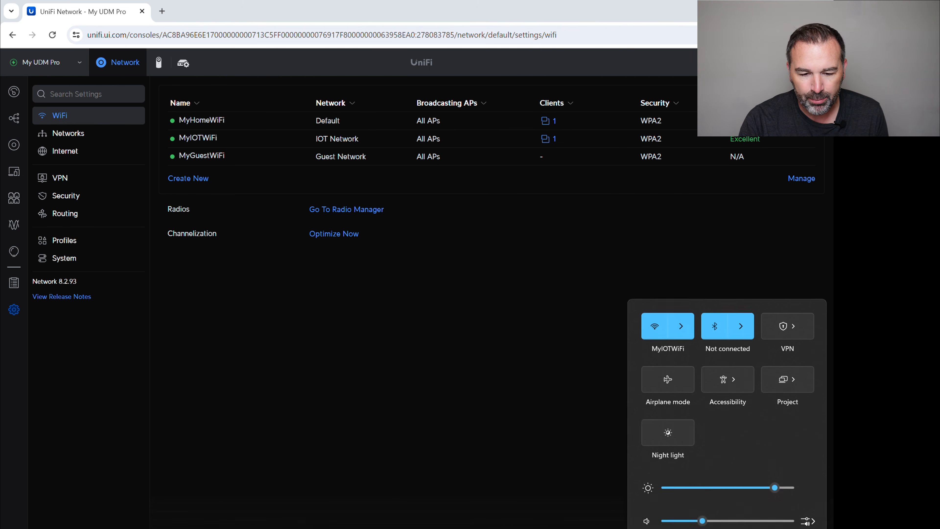
{"action": "left_click_drag", "start_coordinate": [308, 45], "coordinate": [365, 111]}
{"action": "type", "text": "ipconfig"}
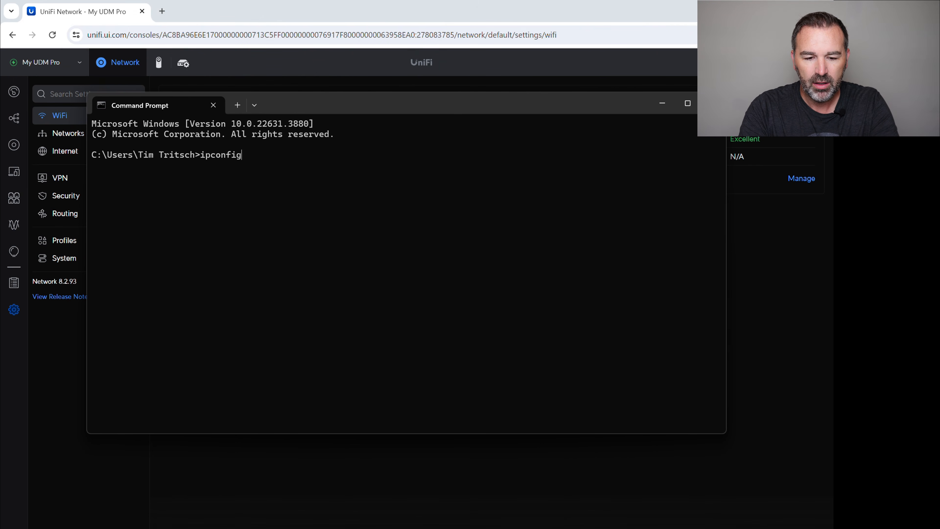
{"action": "key", "text": "Return"}
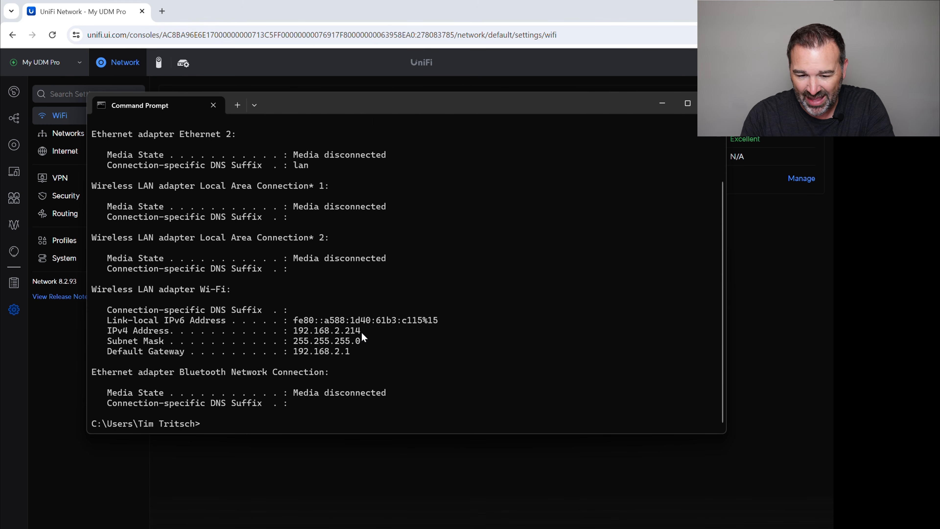
Ping the iPhone on the Default network at 192.168.1.209.
{"action": "type", "text": "p"}
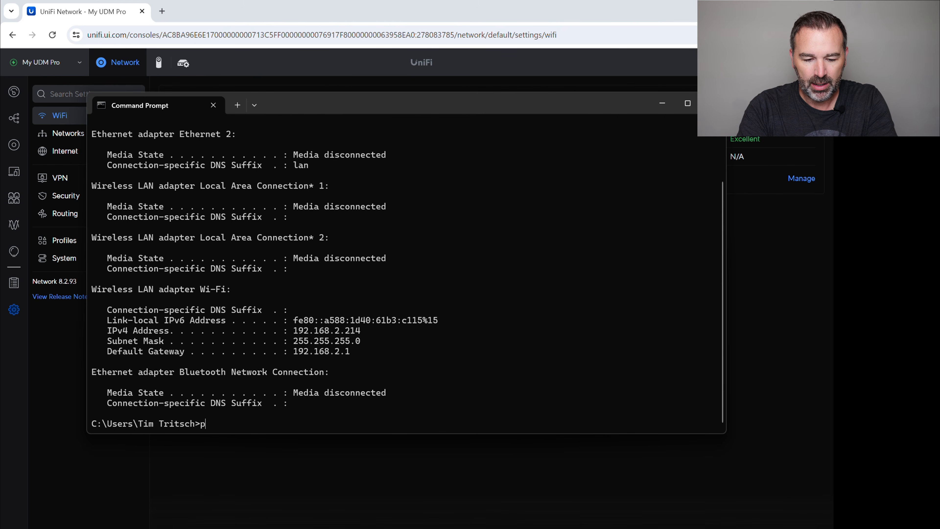
{"action": "type", "text": "ing 192.1"}
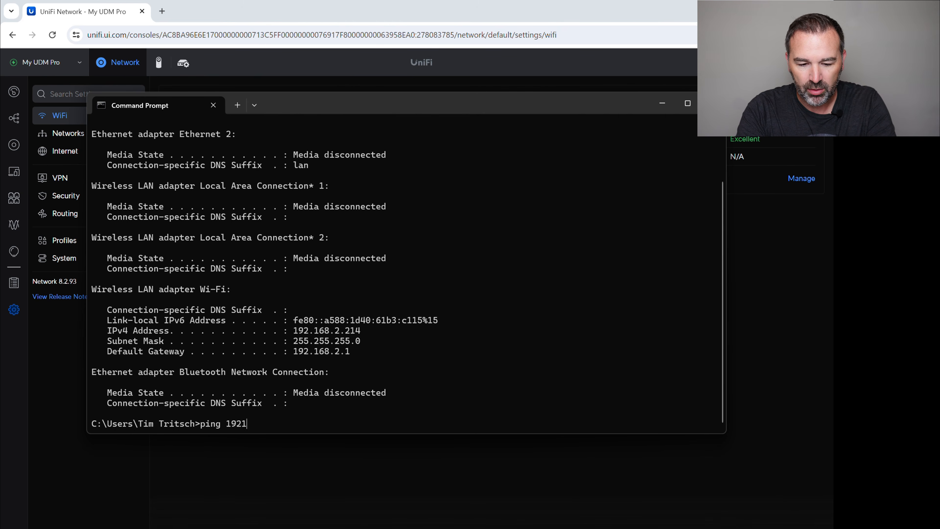
{"action": "key", "text": "BackSpace"}
{"action": "type", "text": ".168."}
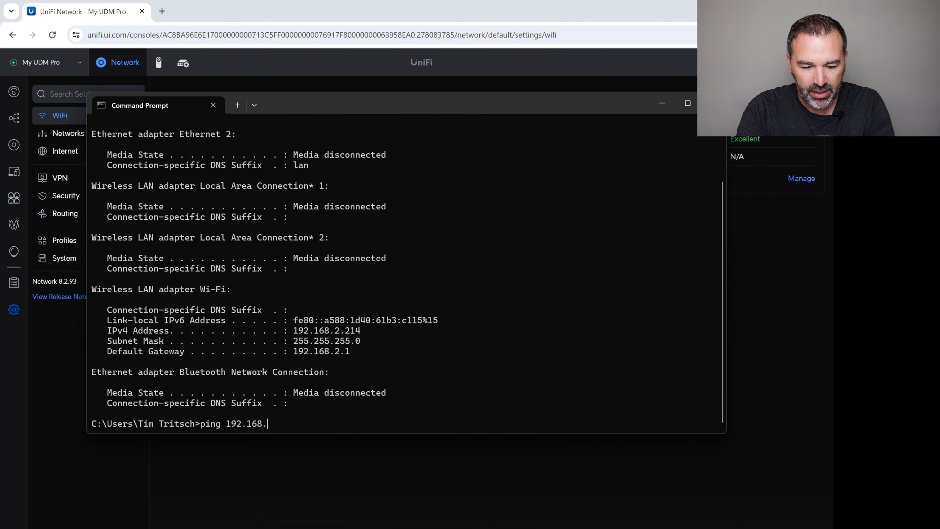
{"action": "type", "text": "1."}
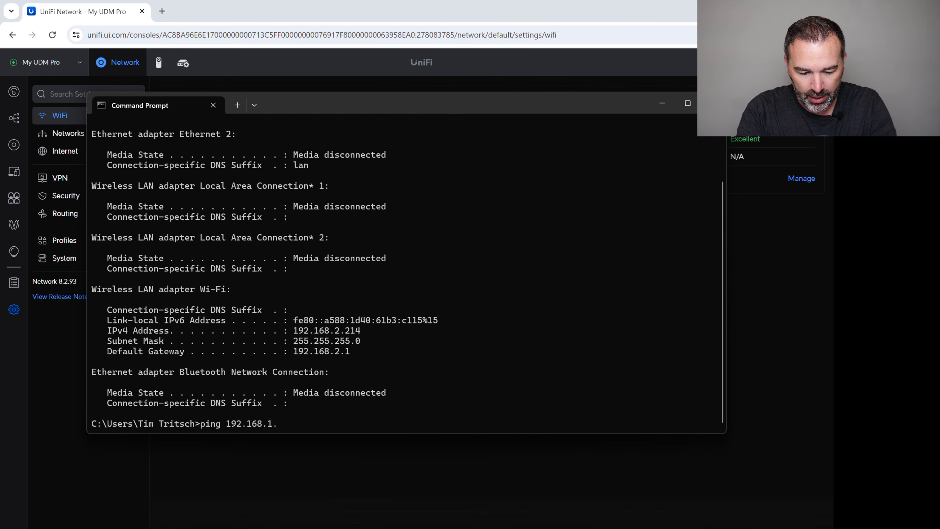
{"action": "type", "text": "209"}
{"action": "key", "text": "Return"}
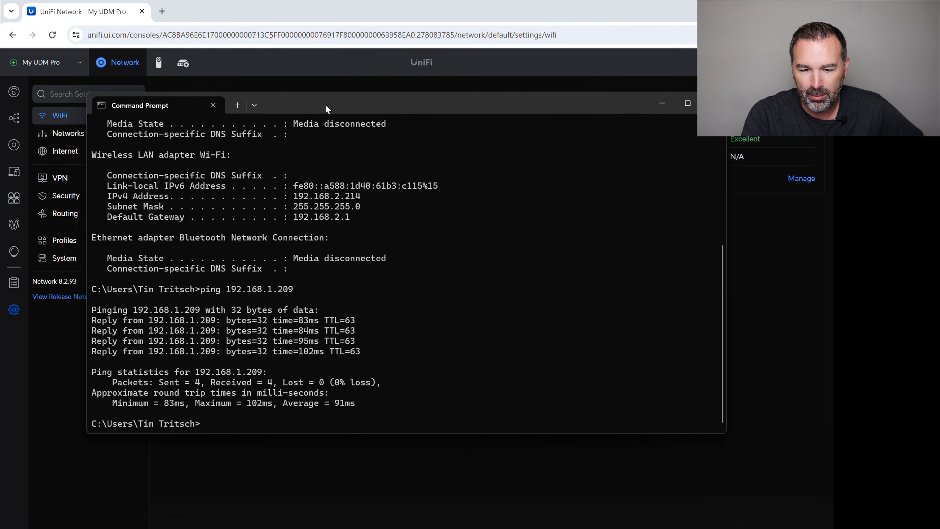
Look up the basement rack camera's IP address in the UniFi device list and ping it at 192.168.3.39.
{"action": "left_click_drag", "start_coordinate": [326, 106], "coordinate": [426, 120]}
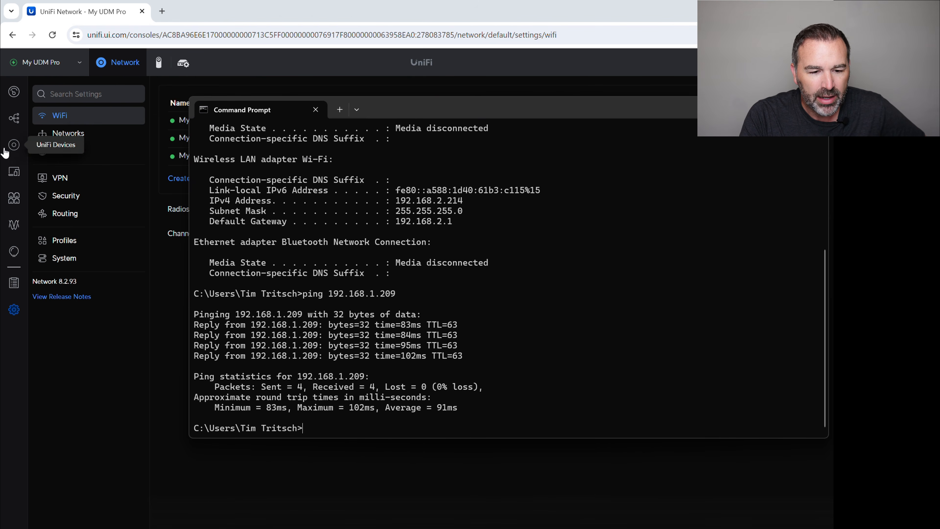
{"action": "left_click", "coordinate": [14, 145]}
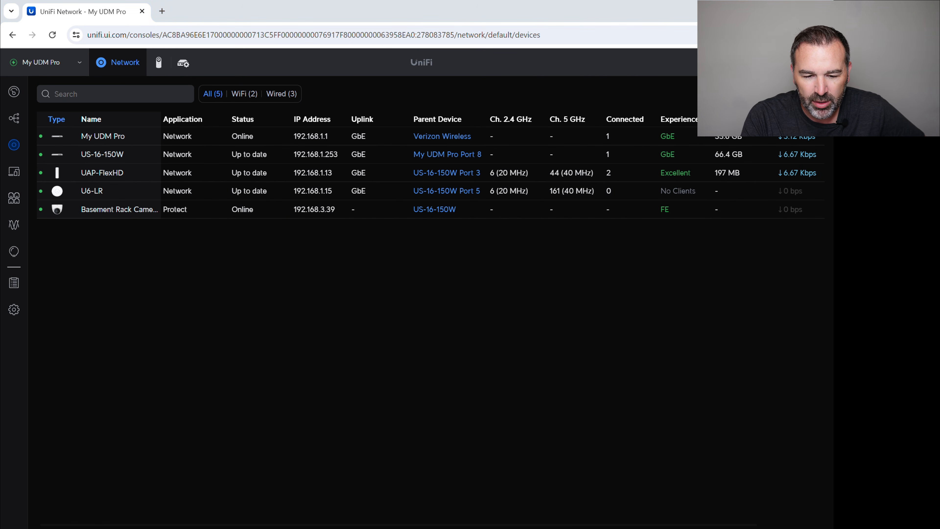
{"action": "key", "text": "alt+Tab"}
{"action": "left_click_drag", "start_coordinate": [385, 106], "coordinate": [544, 128]}
{"action": "type", "text": "ping "}
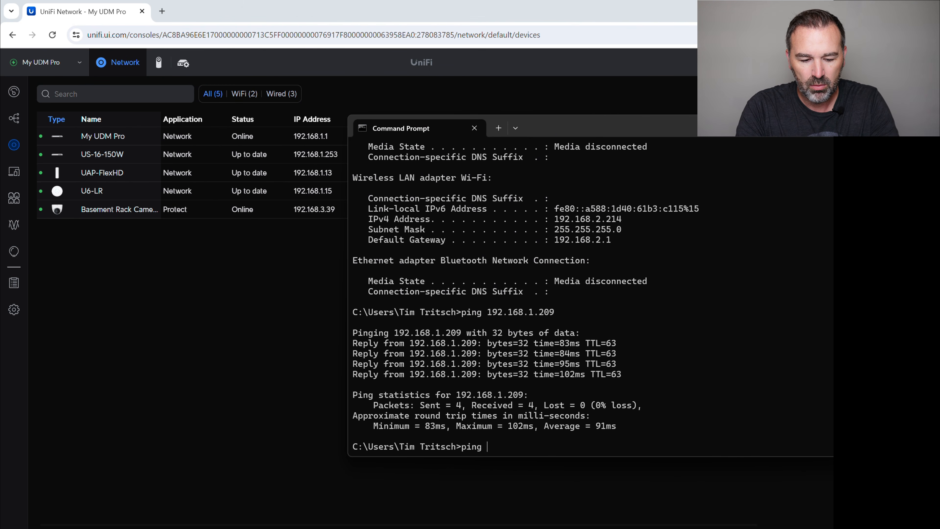
{"action": "type", "text": "192.168.3.39"}
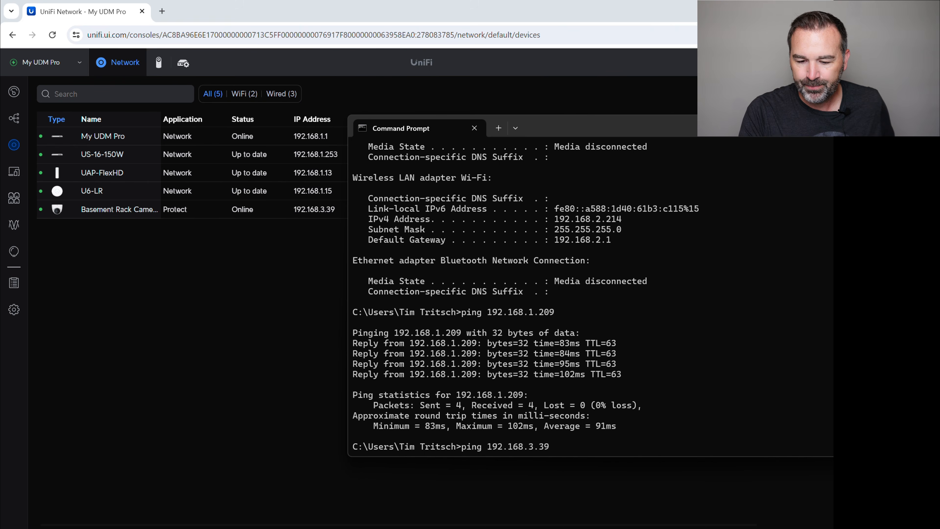
{"action": "key", "text": "Return"}
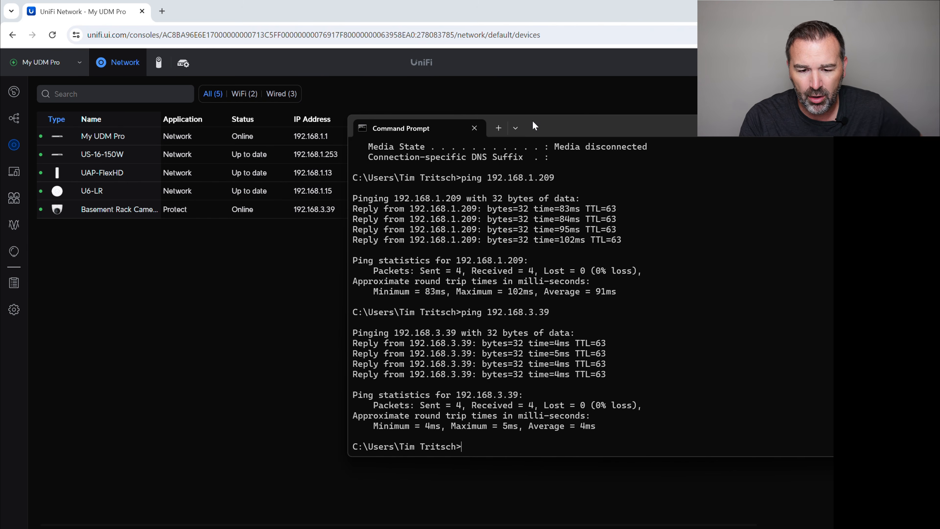
{"action": "left_click_drag", "start_coordinate": [556, 124], "coordinate": [292, 96]}
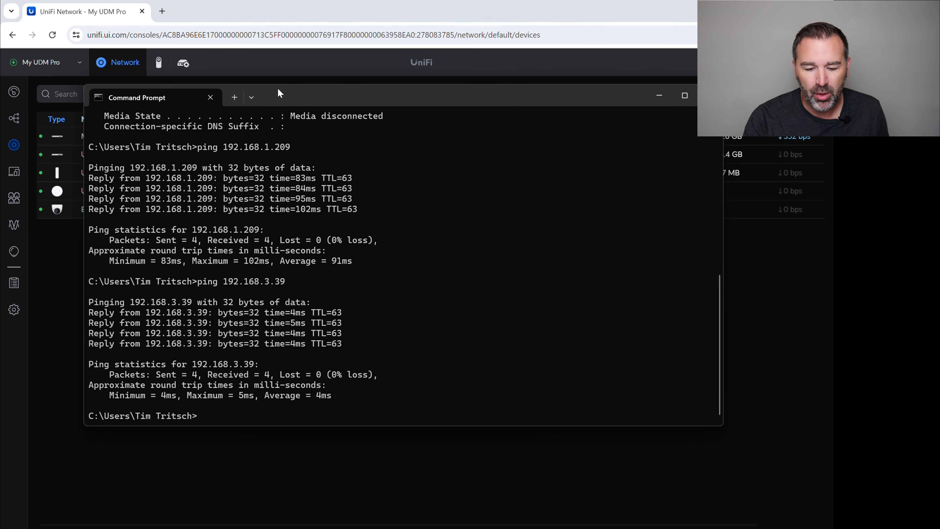
Return to VLAN FW Summary.pdf and examine the LAN IN type of Rule #1, Allow Established and Related.
{"action": "left_click", "coordinate": [286, 528]}
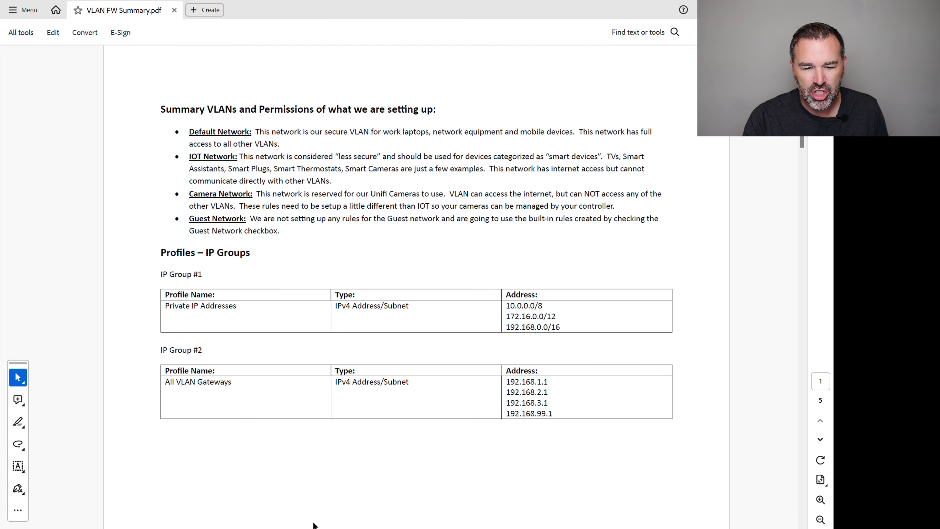
{"action": "scroll", "coordinate": [310, 482], "scroll_direction": "down", "scroll_amount": 6}
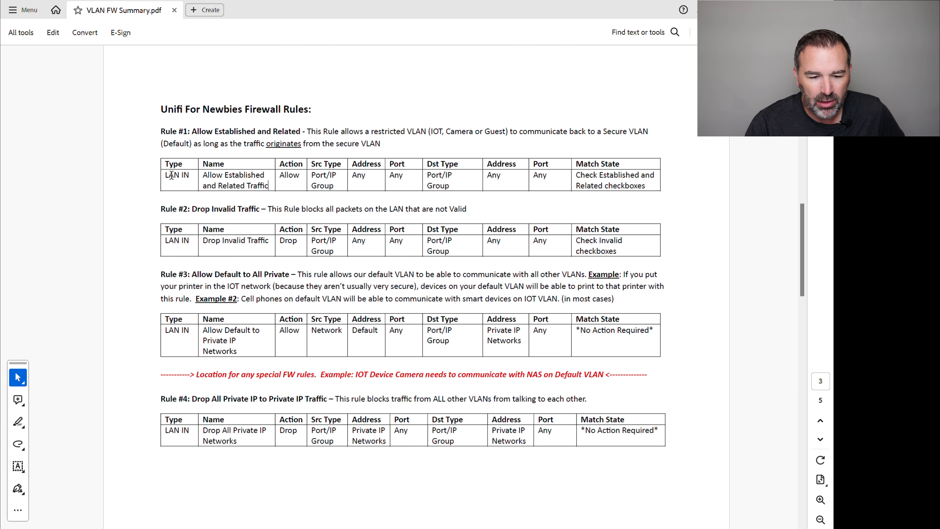
{"action": "left_click_drag", "start_coordinate": [165, 174], "coordinate": [190, 173]}
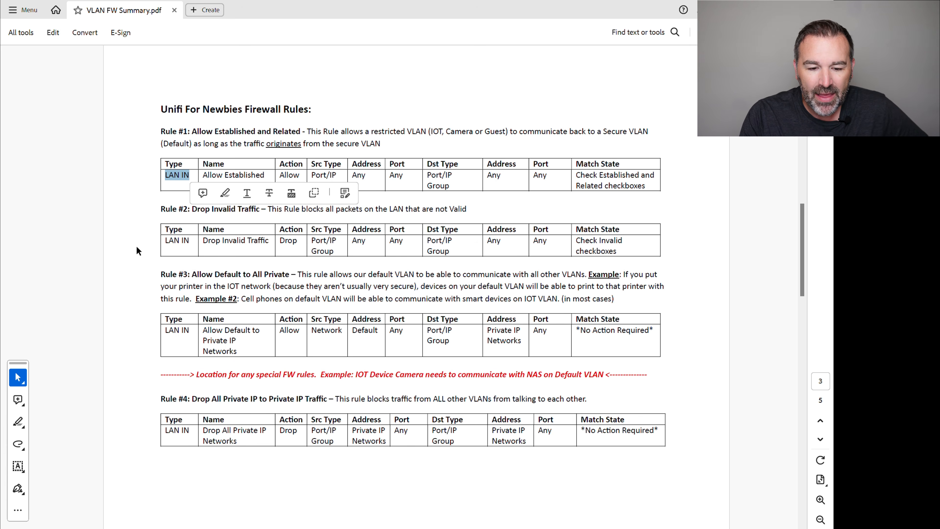
Read Rules #5 to #8 in the PDF, and look up the IOT Network's gateway IP in the UniFi network settings.
{"action": "scroll", "coordinate": [144, 280], "scroll_direction": "down", "scroll_amount": 3}
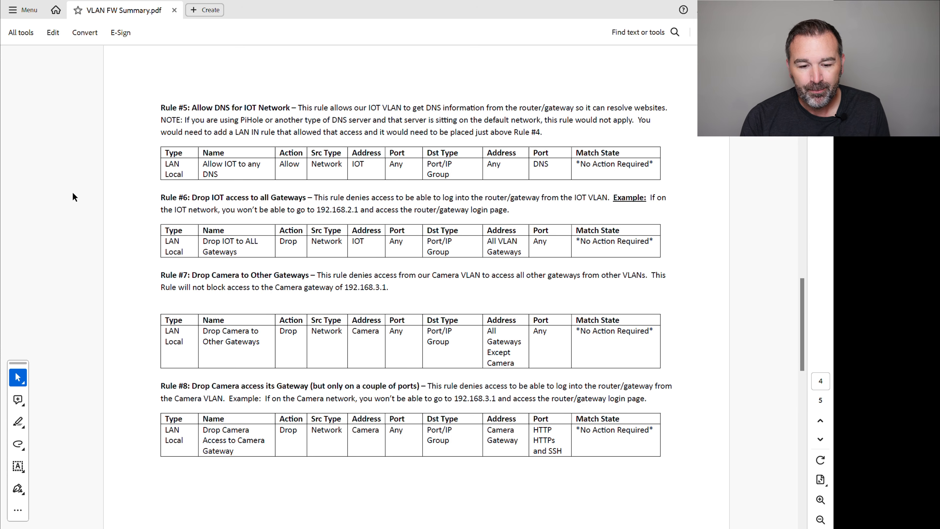
{"action": "left_click", "coordinate": [259, 528]}
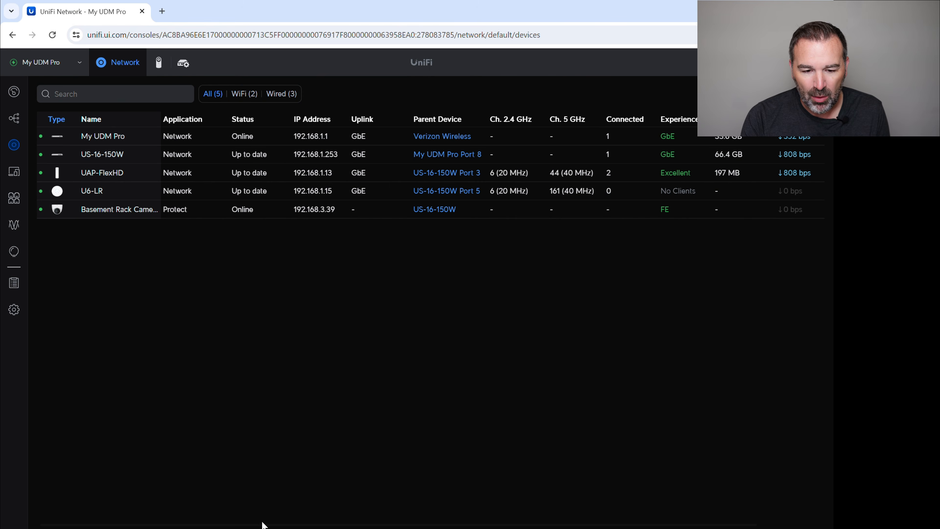
{"action": "left_click", "coordinate": [13, 310]}
{"action": "left_click", "coordinate": [77, 138]}
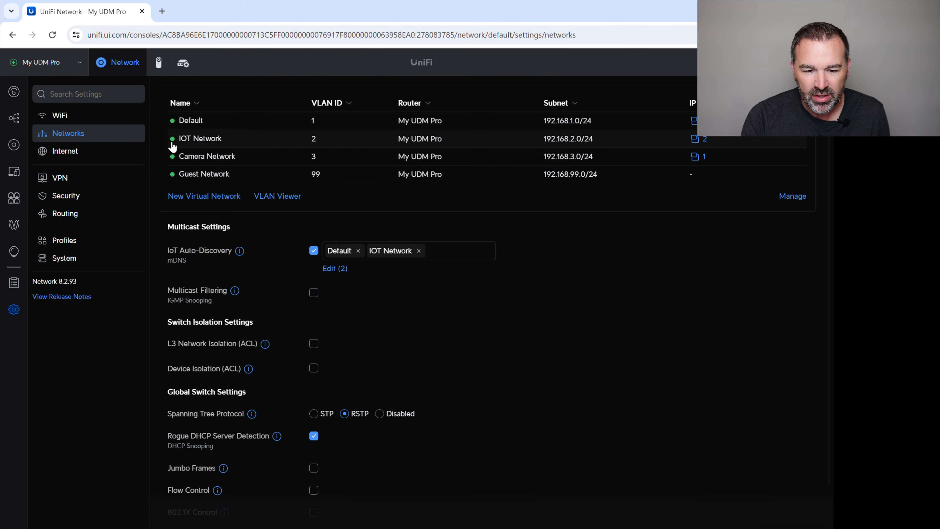
{"action": "left_click", "coordinate": [196, 143]}
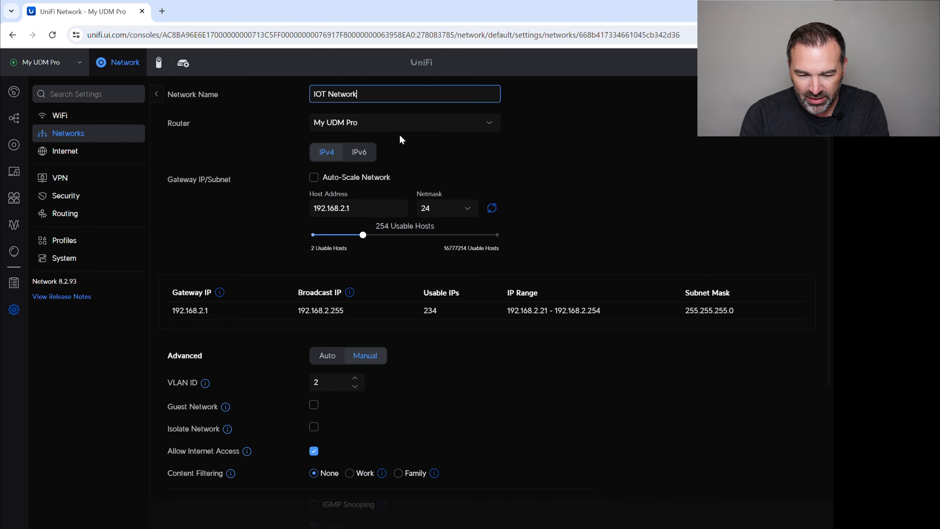
{"action": "left_click_drag", "start_coordinate": [210, 311], "coordinate": [172, 312]}
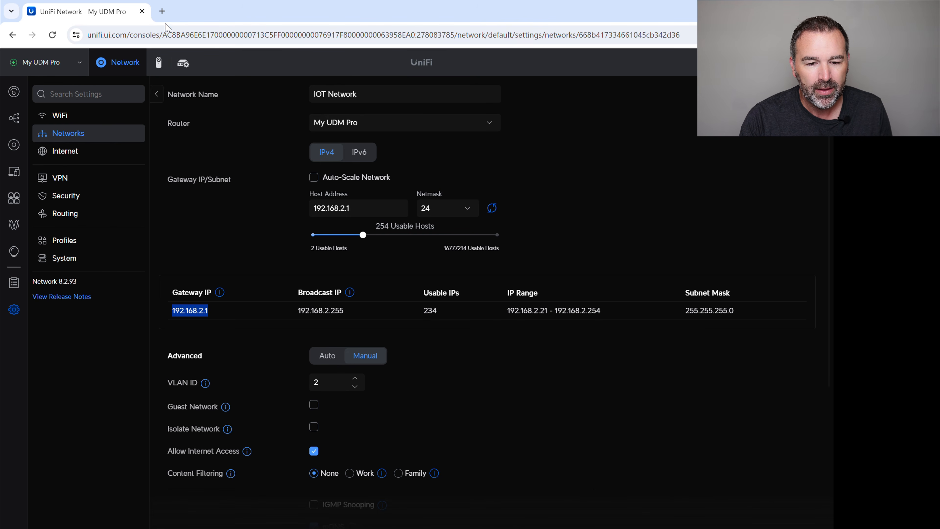
Open the IOT gateway address 192.168.2.1 in a new browser tab to test access to its login page.
{"action": "left_click", "coordinate": [162, 11]}
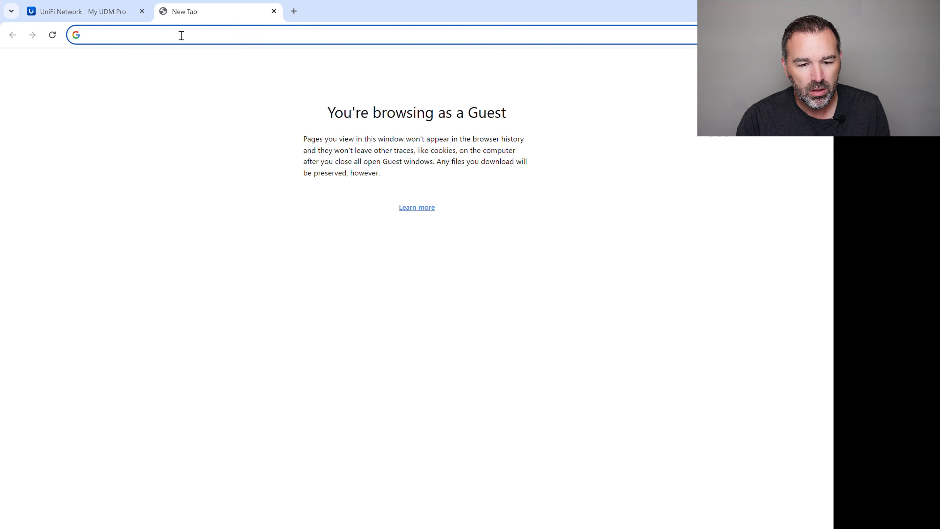
{"action": "type", "text": "192.168.2.1"}
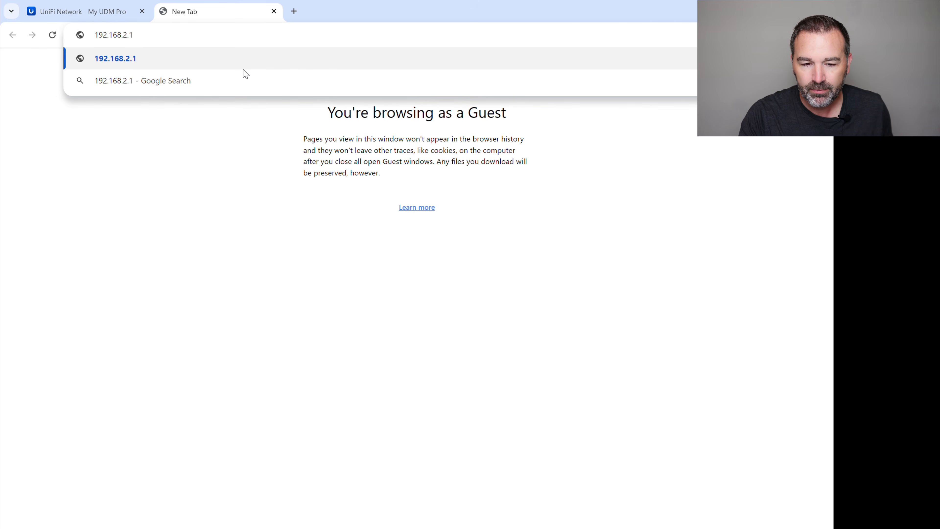
{"action": "key", "text": "Return"}
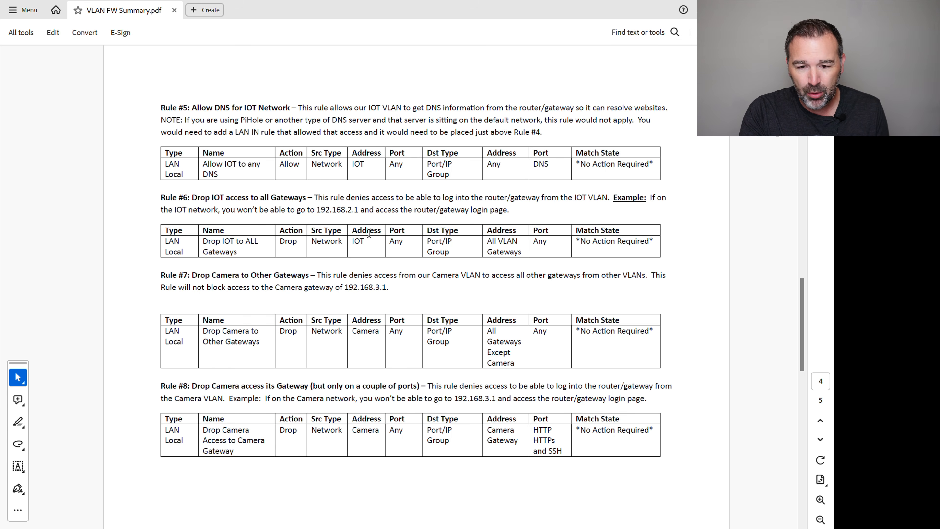
Return to Rules #1 to #4 in the PDF, and open Traffic & Firewall Rules in the UniFi Security settings.
{"action": "scroll", "coordinate": [369, 232], "scroll_direction": "up", "scroll_amount": 5}
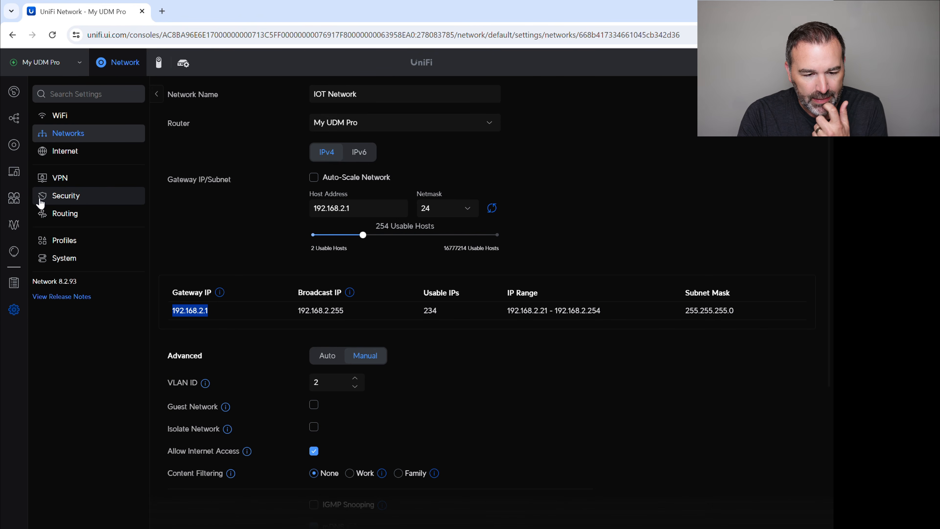
{"action": "left_click", "coordinate": [13, 315]}
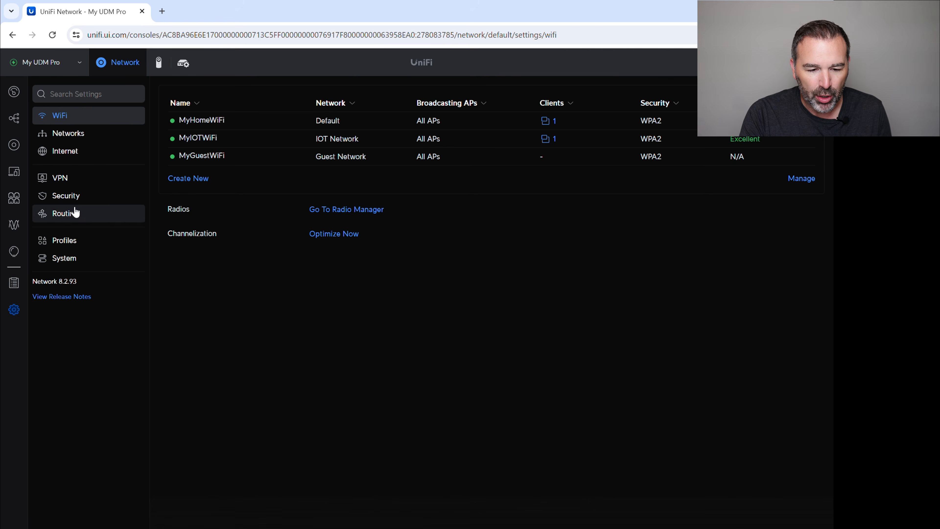
{"action": "left_click", "coordinate": [69, 196]}
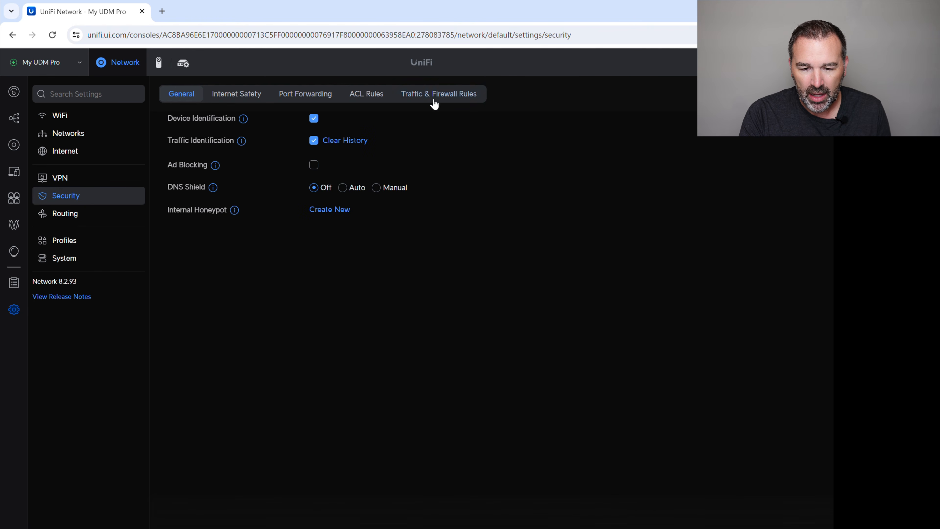
{"action": "left_click", "coordinate": [437, 99]}
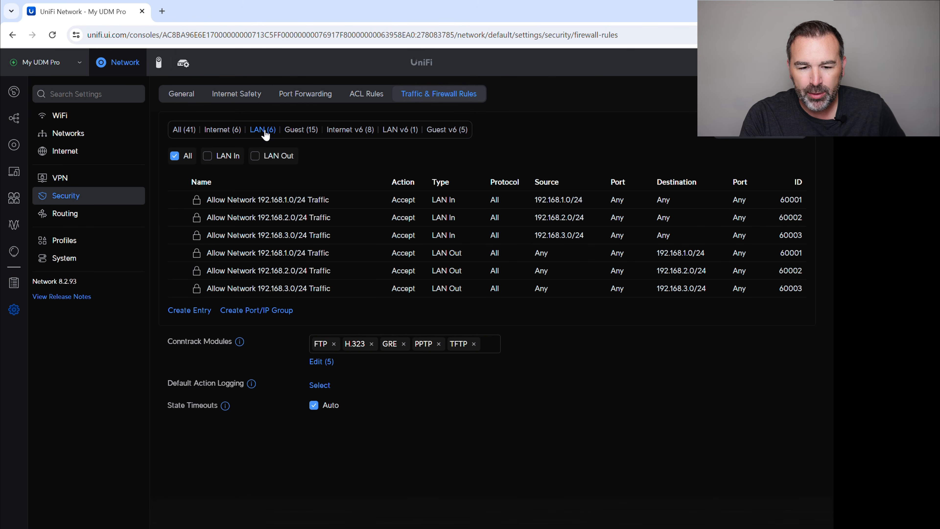
Examine the existing firewall rules by category: All, Internet, LAN, Guest, Internet v6, LAN v6 and Guest v6.
{"action": "left_click", "coordinate": [187, 132]}
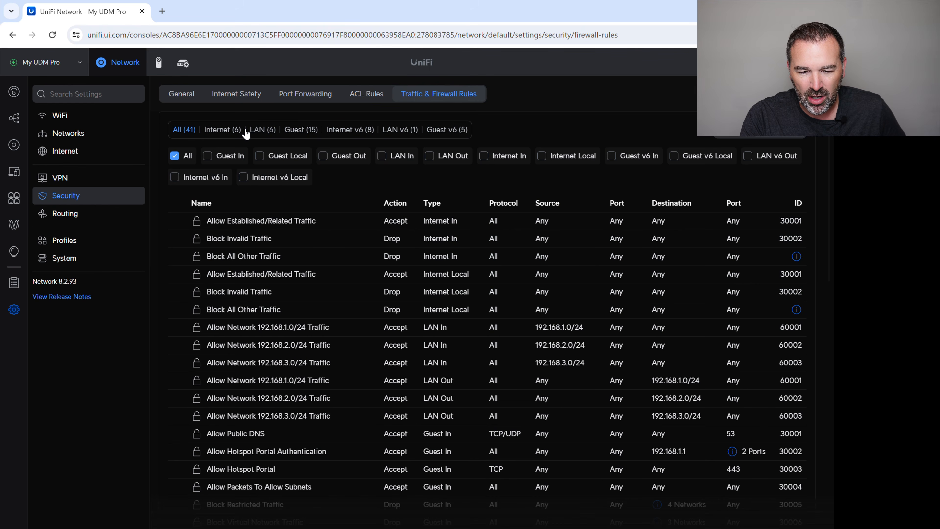
{"action": "left_click", "coordinate": [243, 130]}
{"action": "left_click", "coordinate": [300, 129]}
{"action": "left_click", "coordinate": [344, 130]}
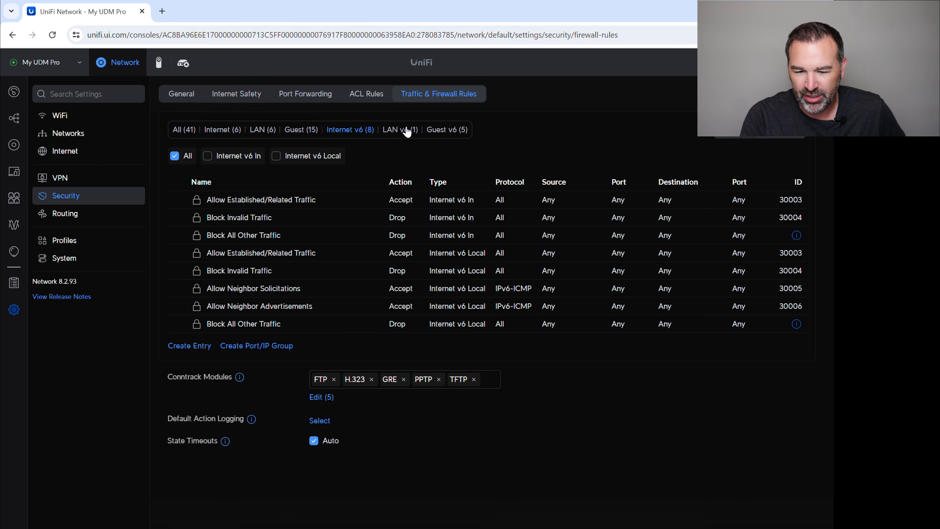
{"action": "left_click", "coordinate": [407, 130]}
{"action": "left_click", "coordinate": [448, 129]}
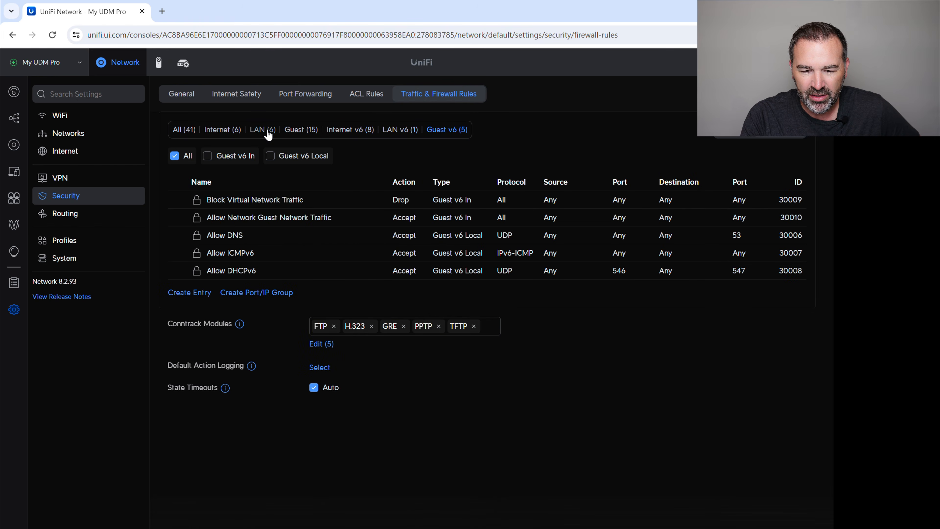
{"action": "left_click", "coordinate": [268, 133]}
{"action": "left_click", "coordinate": [220, 132]}
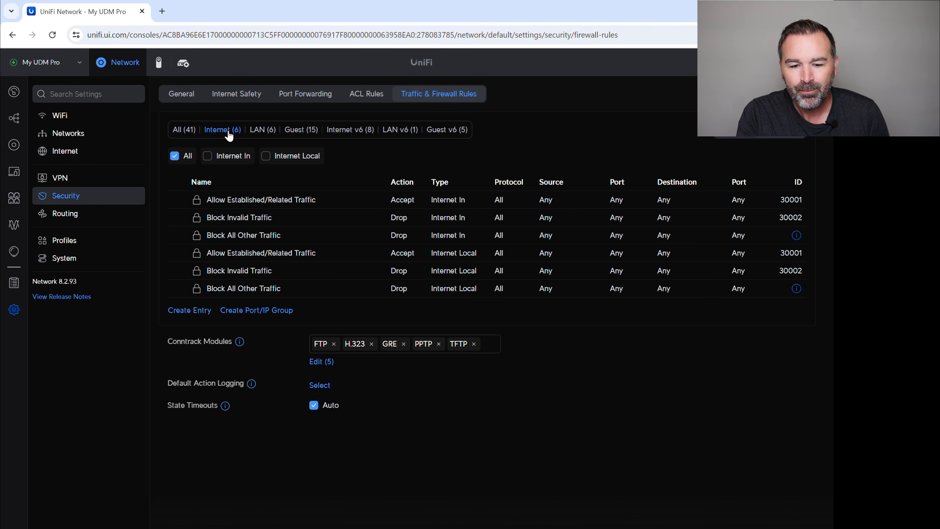
{"action": "left_click", "coordinate": [298, 133]}
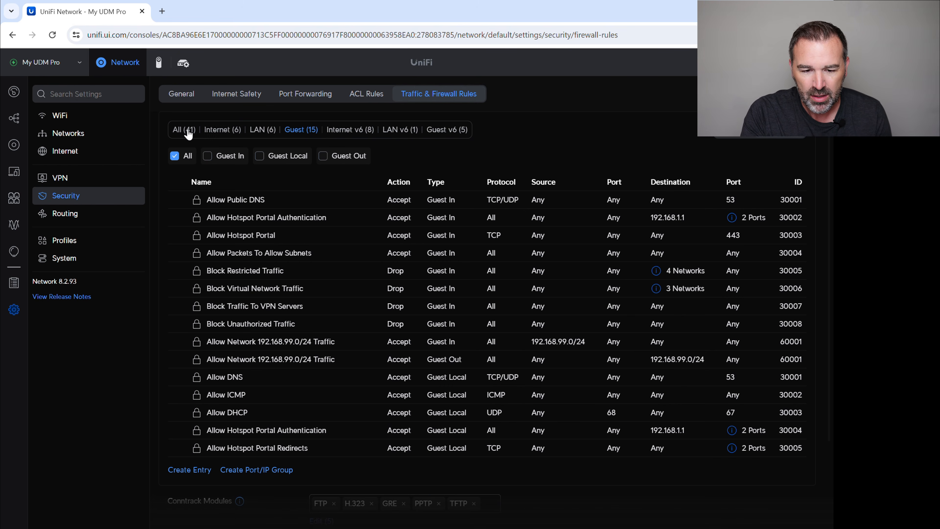
{"action": "left_click", "coordinate": [183, 136]}
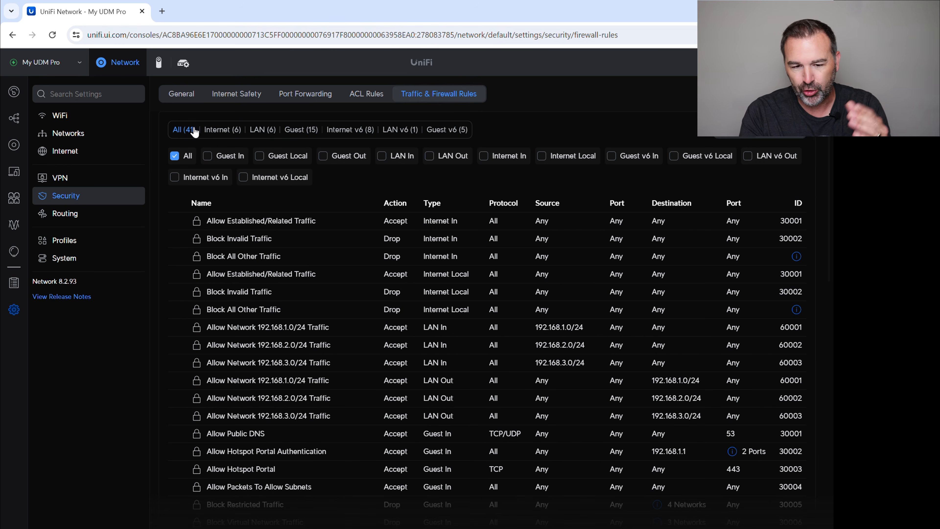
{"action": "left_click", "coordinate": [218, 133]}
Start a new LAN In firewall rule and name it Allow Established and Related Traffic, following Rule #1 in the PDF.
{"action": "left_click", "coordinate": [264, 132]}
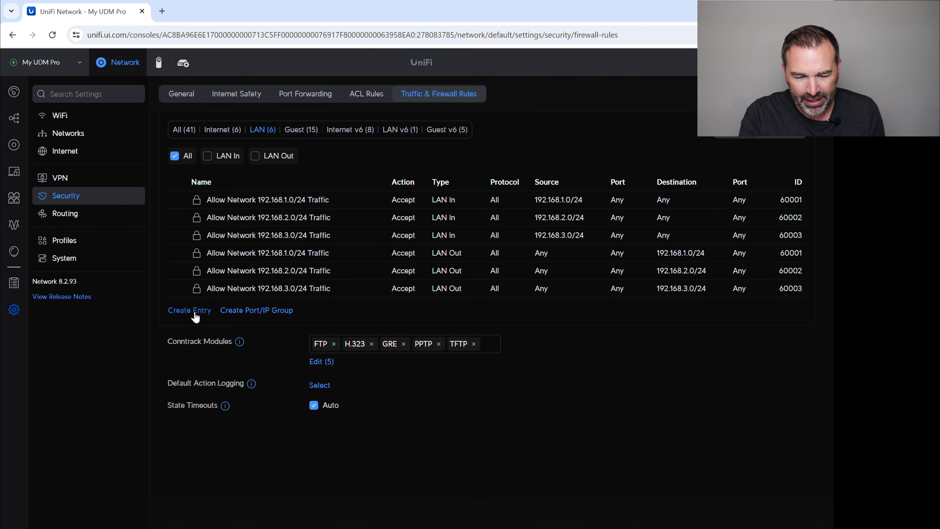
{"action": "left_click", "coordinate": [196, 312]}
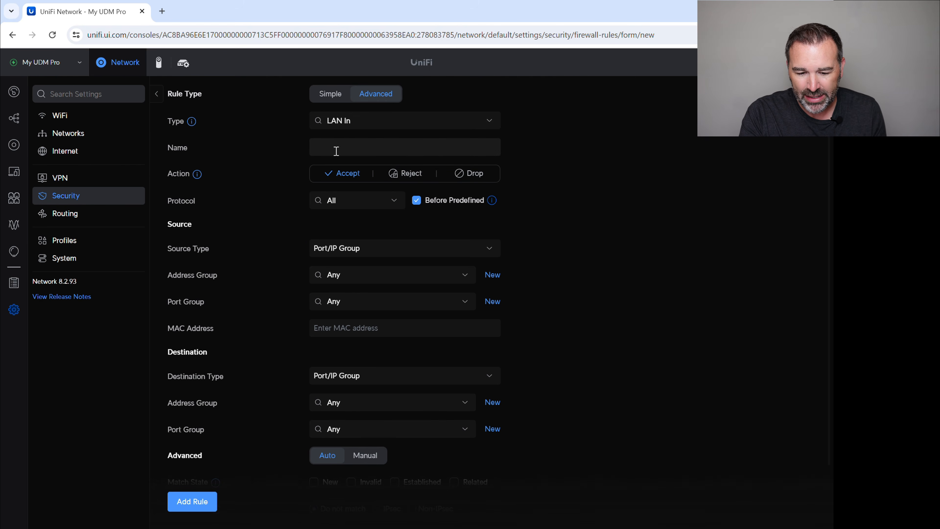
{"action": "key", "text": "alt+Tab"}
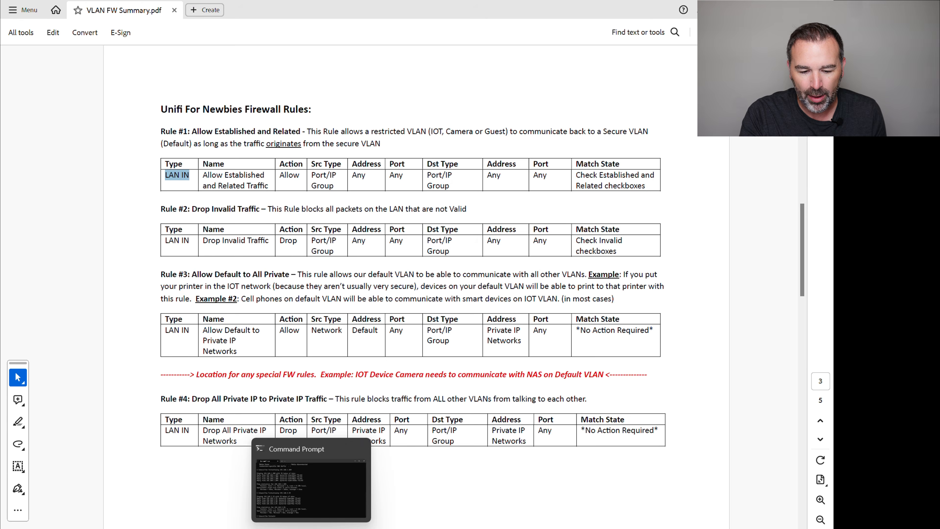
{"action": "key", "text": "alt+Tab"}
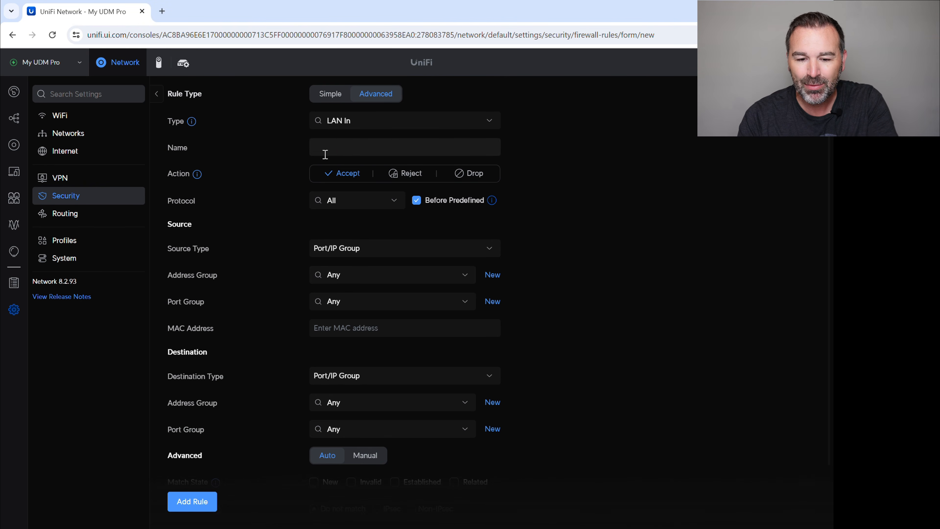
{"action": "left_click", "coordinate": [321, 148]}
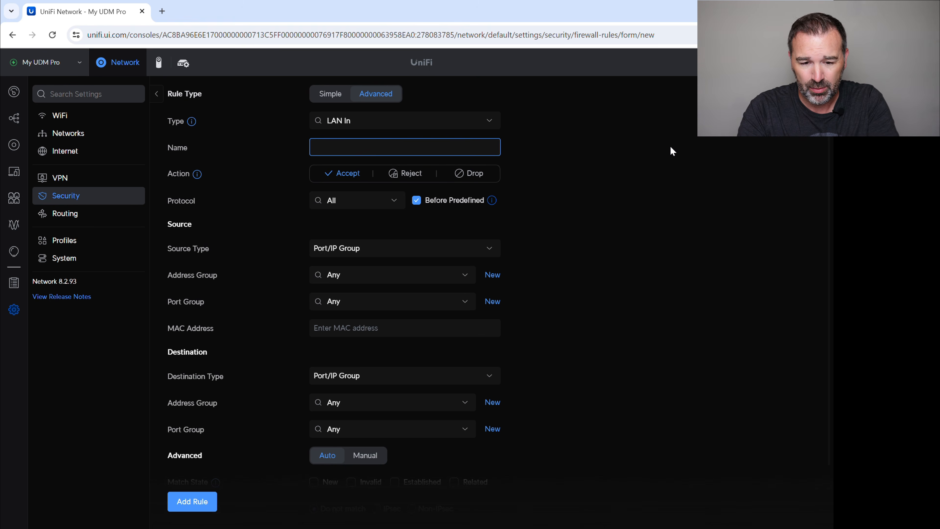
{"action": "type", "text": "Allow Es"}
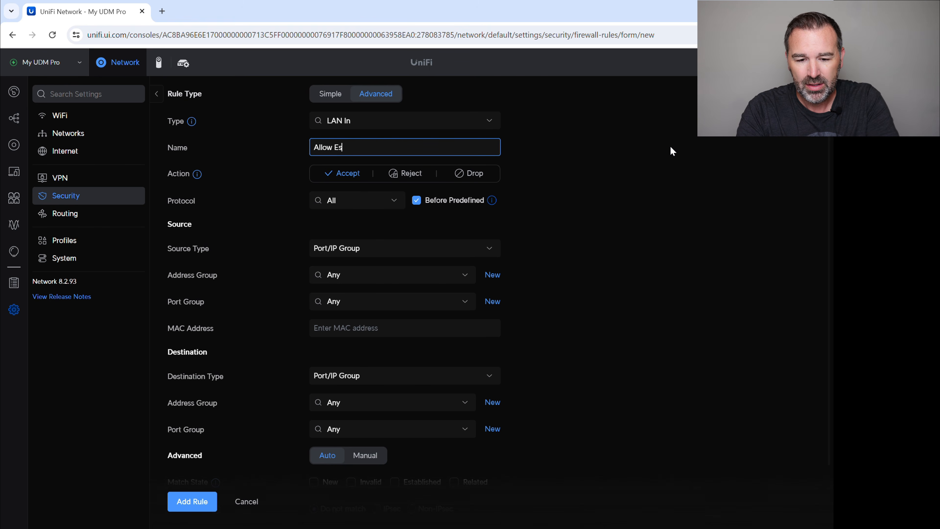
{"action": "type", "text": "tablished and"}
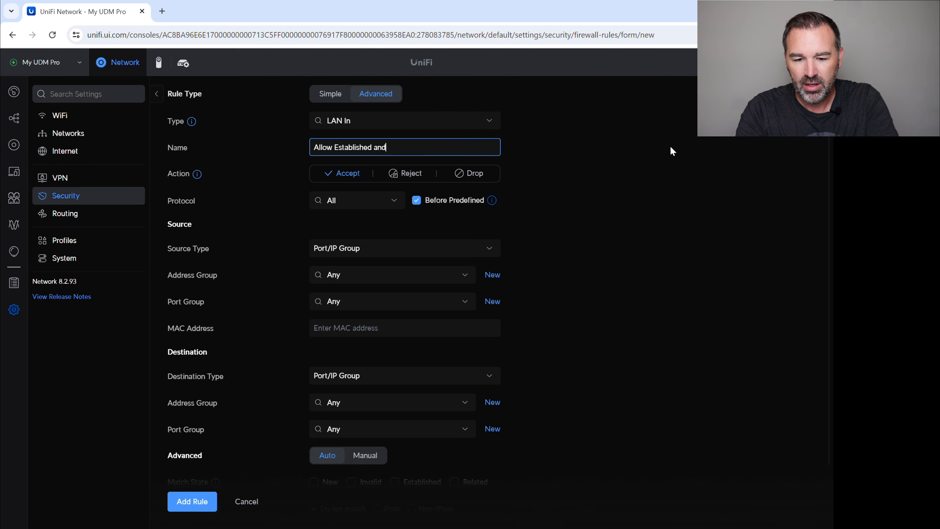
{"action": "type", "text": " Relate"}
{"action": "key", "text": "BackSpace"}
{"action": "key", "text": "BackSpace"}
{"action": "key", "text": "BackSpace"}
{"action": "key", "text": "BackSpace"}
{"action": "key", "text": "BackSpace"}
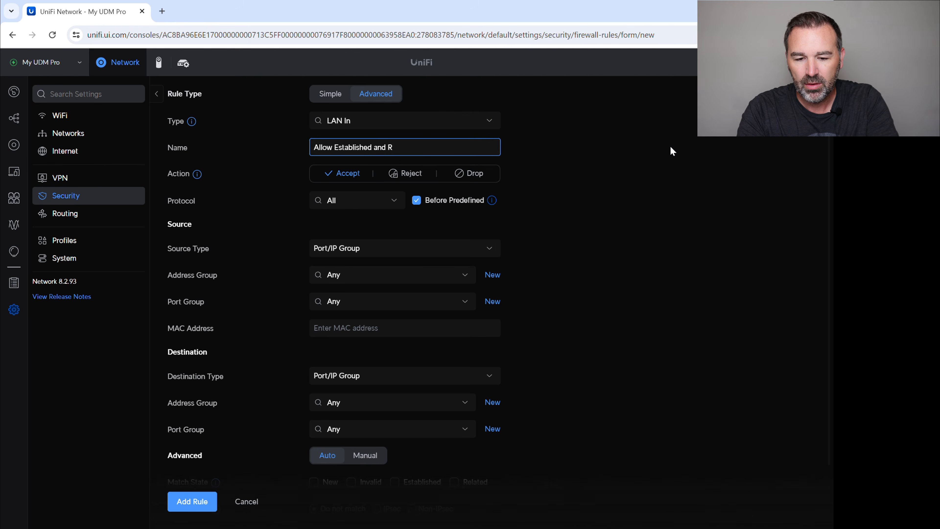
{"action": "type", "text": "elated"}
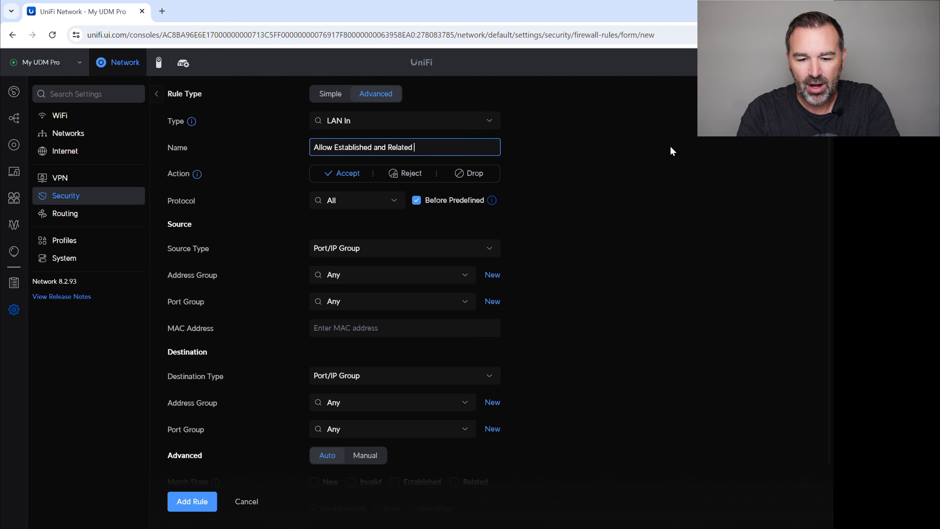
{"action": "type", "text": " Traffic"}
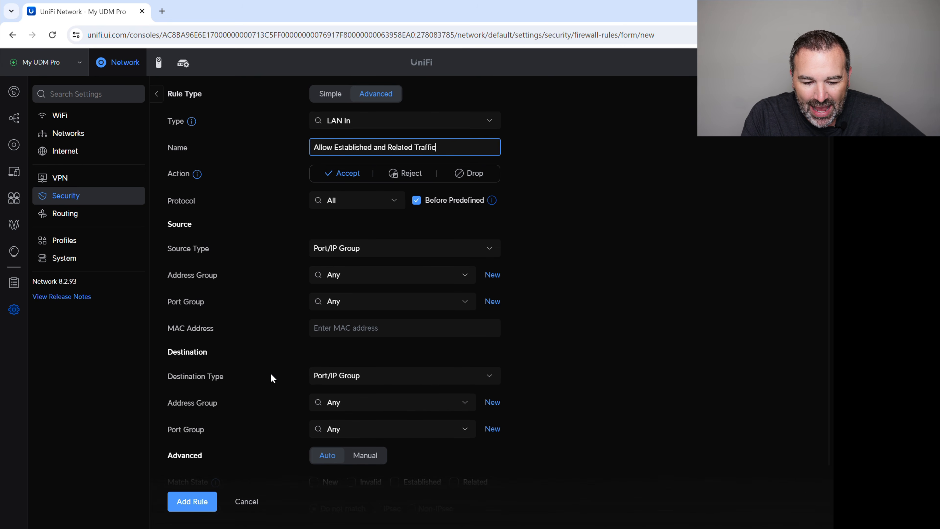
Check Rule #1's match state in the PDF, then add the rule with Manual advanced settings matching Established and Related.
{"action": "scroll", "coordinate": [265, 379], "scroll_direction": "down", "scroll_amount": 2}
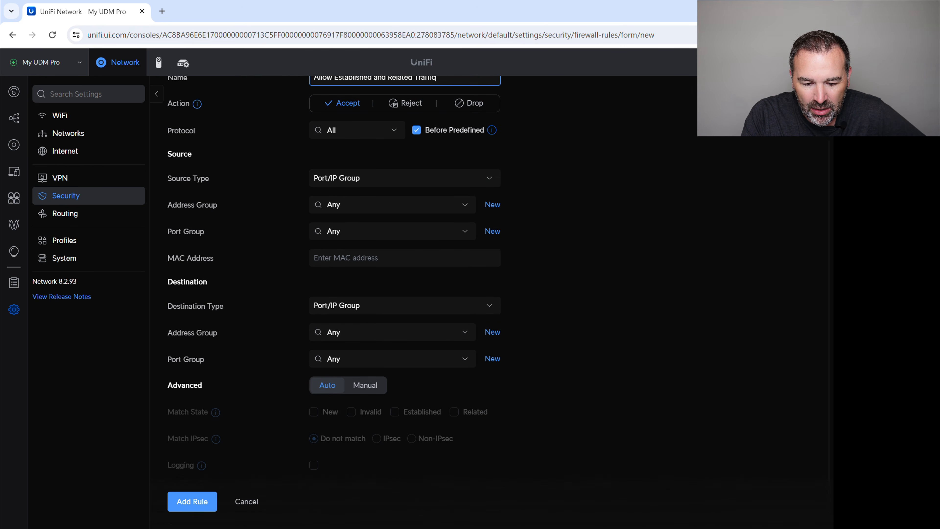
{"action": "key", "text": "alt+Tab"}
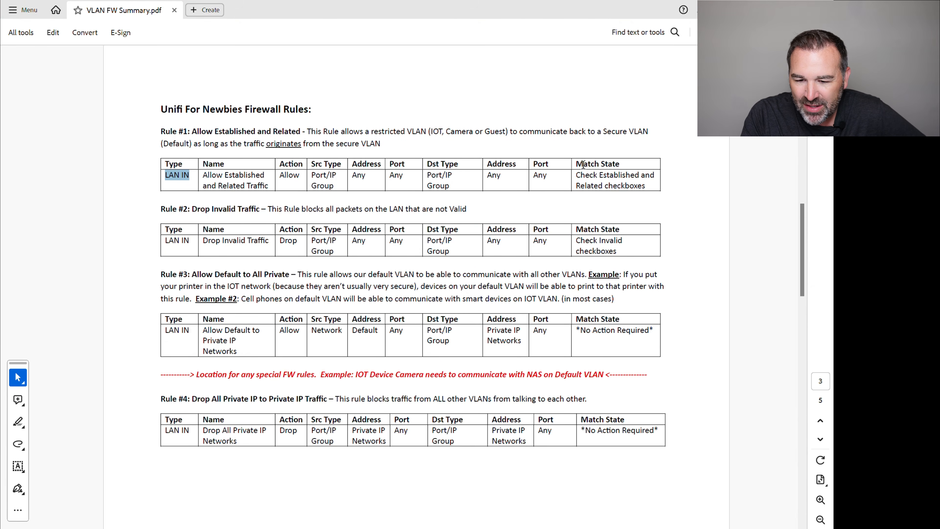
{"action": "left_click_drag", "start_coordinate": [576, 164], "coordinate": [621, 163]}
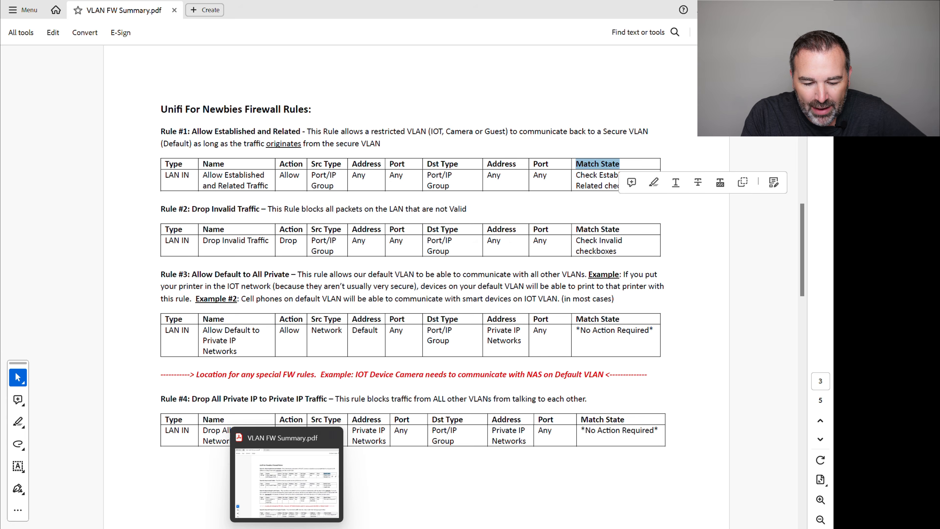
{"action": "left_click", "coordinate": [284, 502]}
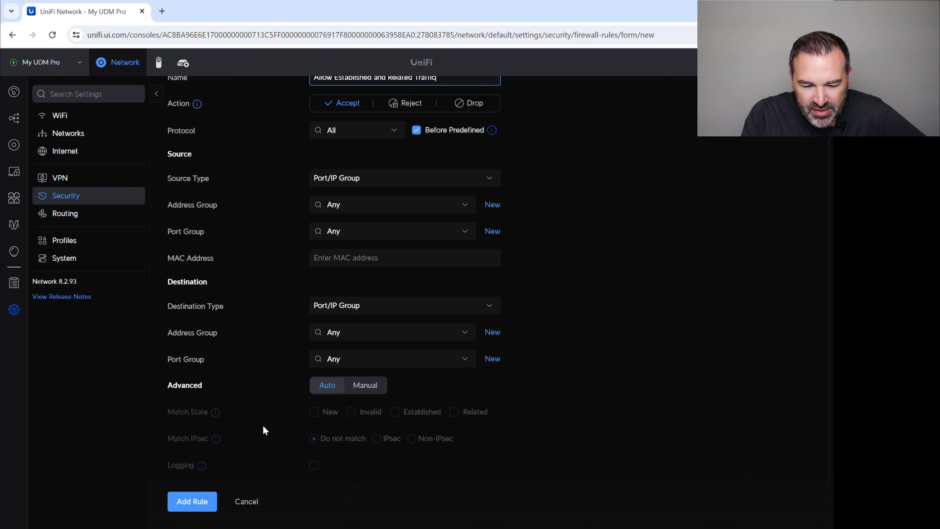
{"action": "left_click", "coordinate": [370, 390]}
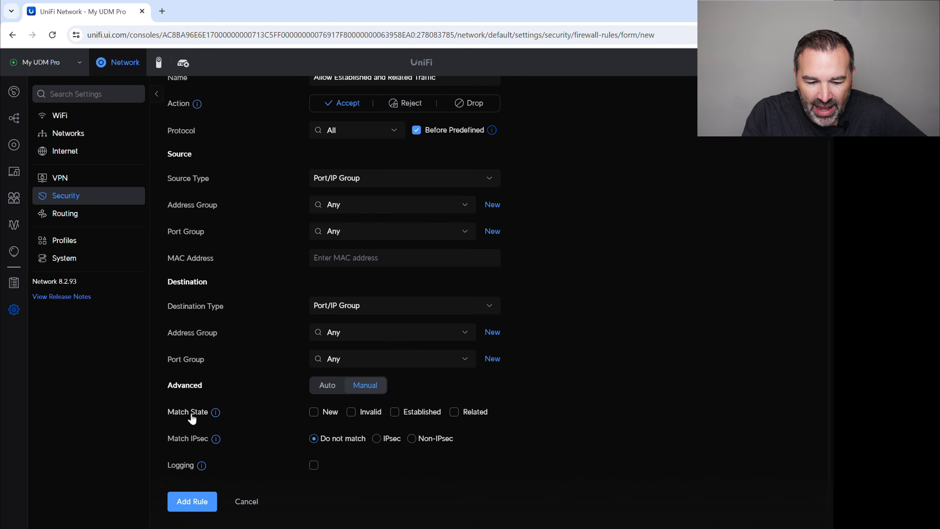
{"action": "left_click", "coordinate": [395, 412]}
{"action": "left_click", "coordinate": [455, 413]}
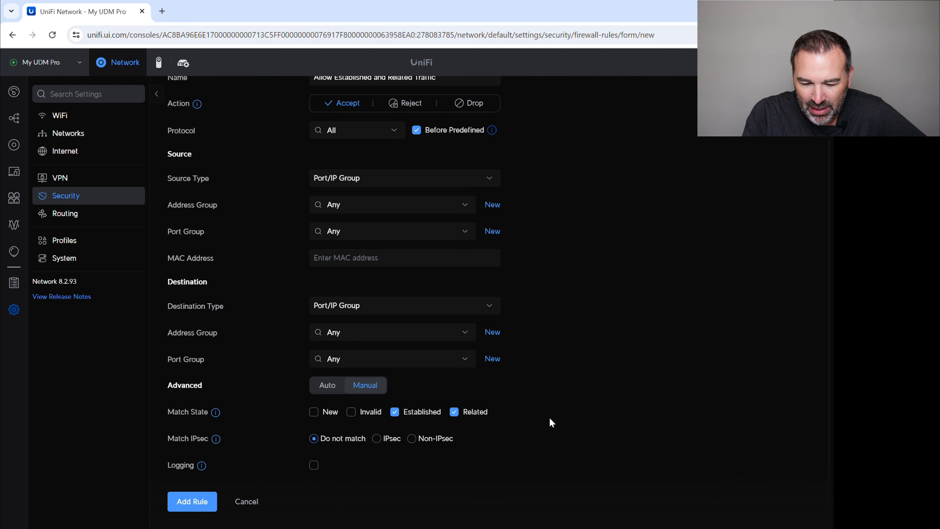
{"action": "left_click", "coordinate": [192, 503]}
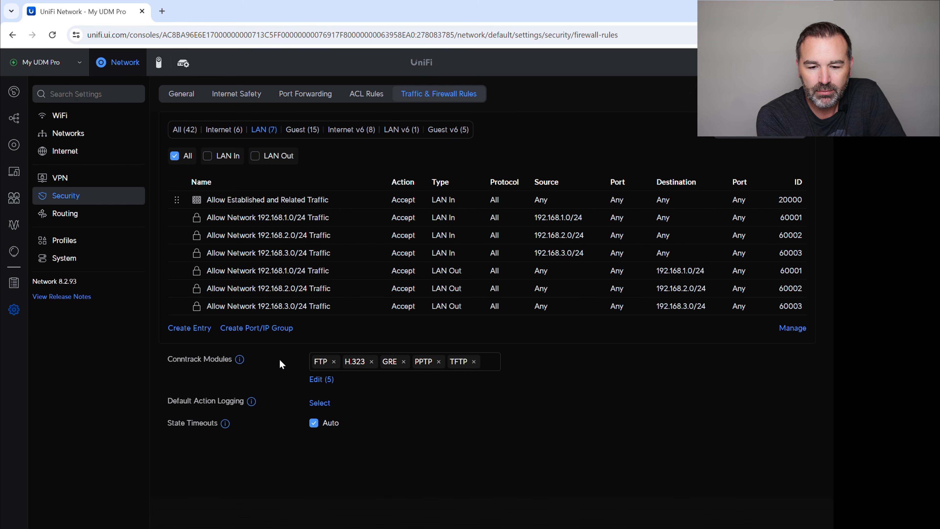
Filter the firewall rules to LAN In and look at the management options for the Allow Established and Related Traffic rule.
{"action": "left_click", "coordinate": [224, 163]}
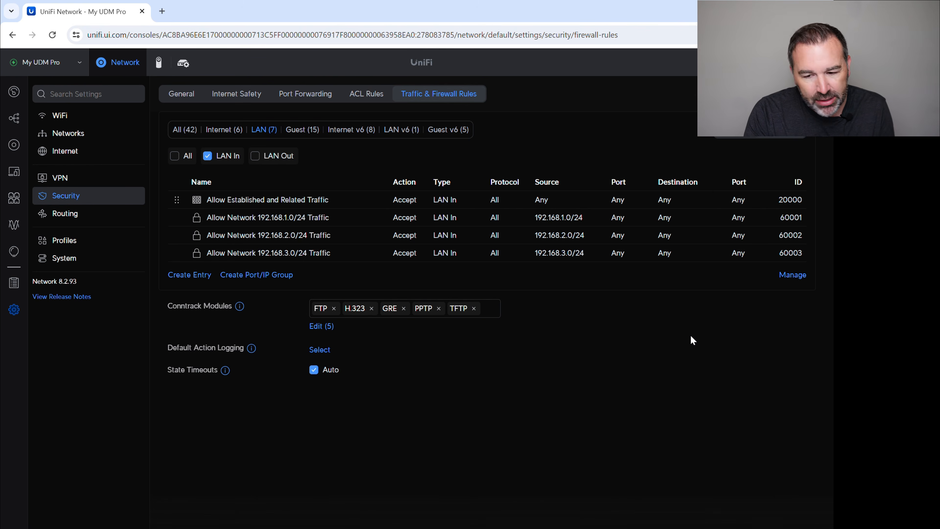
{"action": "left_click", "coordinate": [791, 277]}
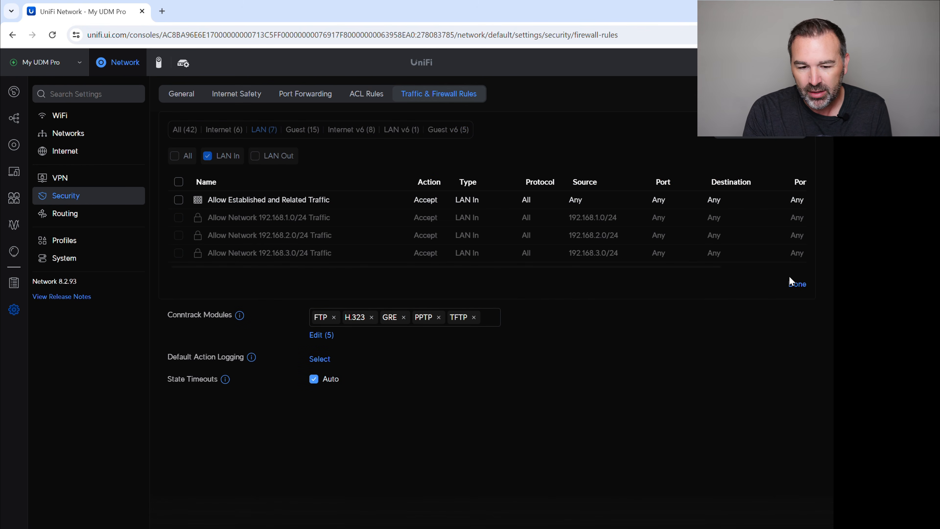
{"action": "left_click", "coordinate": [179, 200]}
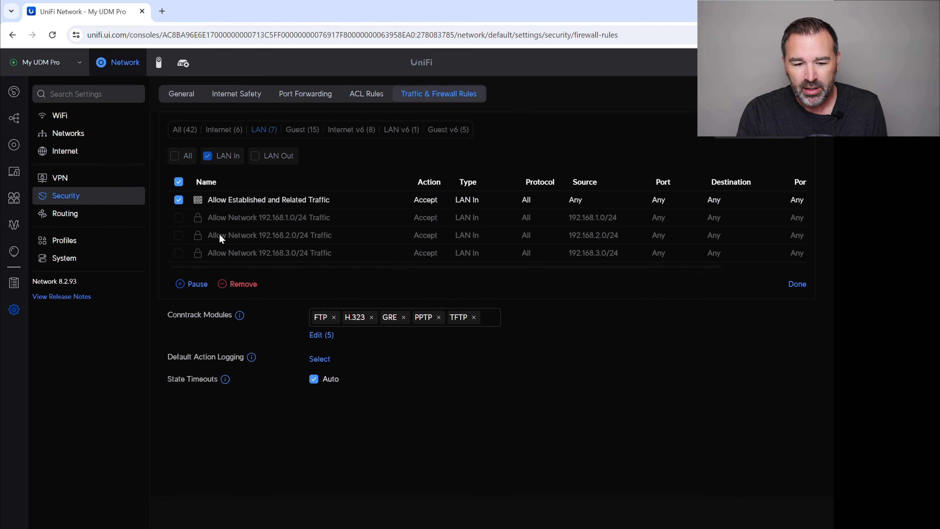
{"action": "left_click", "coordinate": [798, 284]}
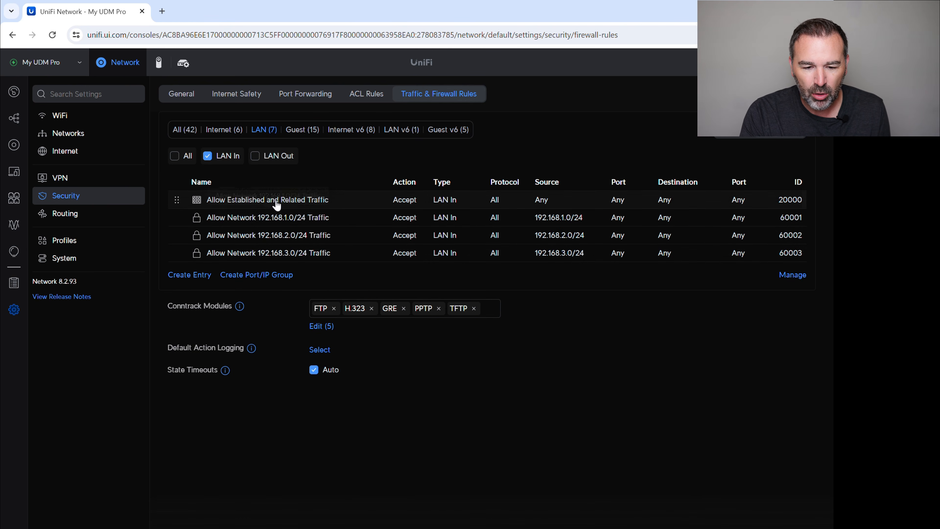
Review the settings of the Allow Established and Related Traffic rule, then return to the normal rule list.
{"action": "left_click", "coordinate": [318, 199]}
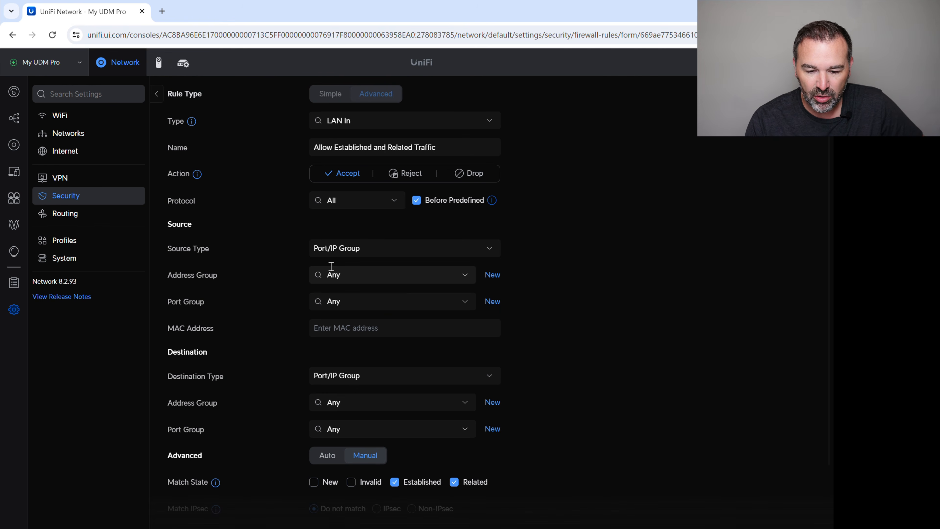
{"action": "scroll", "coordinate": [398, 346], "scroll_direction": "down", "scroll_amount": 2}
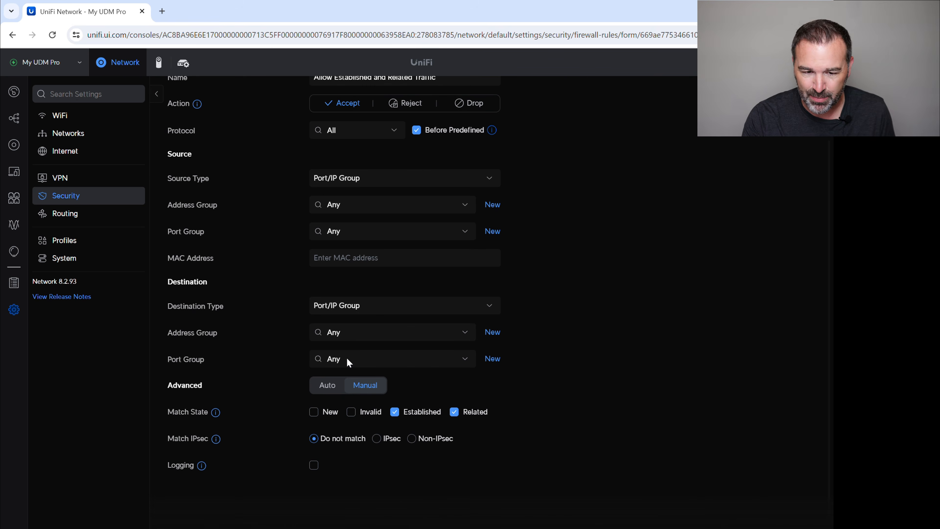
{"action": "left_click", "coordinate": [158, 96]}
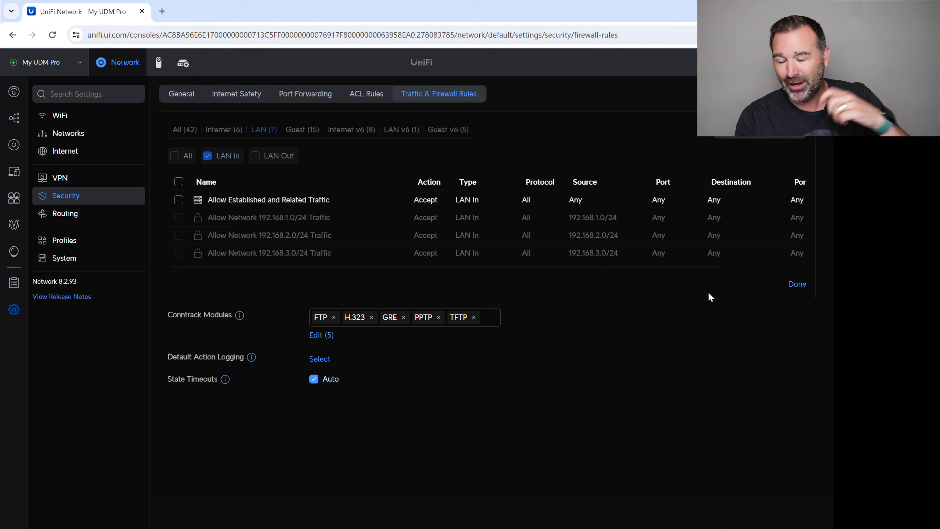
{"action": "left_click", "coordinate": [797, 285]}
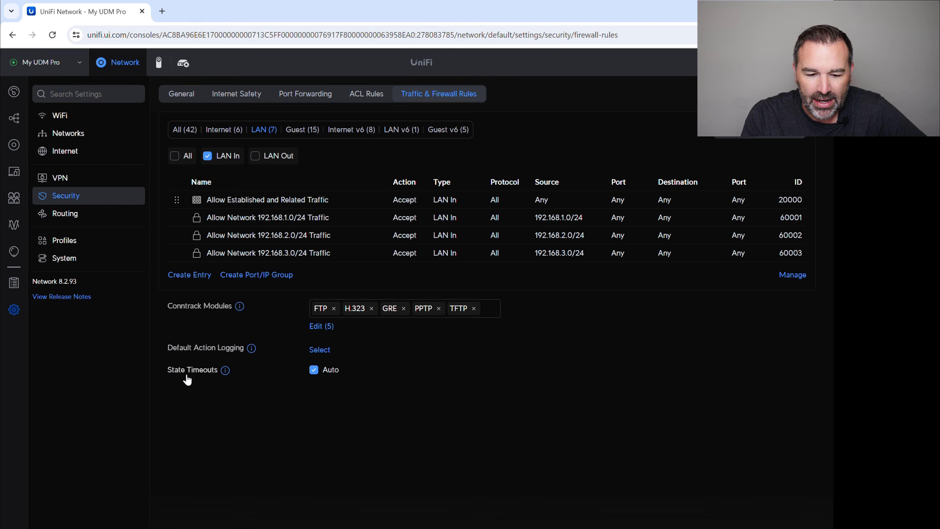
Check Rule #2 in the VLAN FW Summary PDF, then start a new LAN In rule named Drop Invalid Traffic.
{"action": "key", "text": "alt+Tab"}
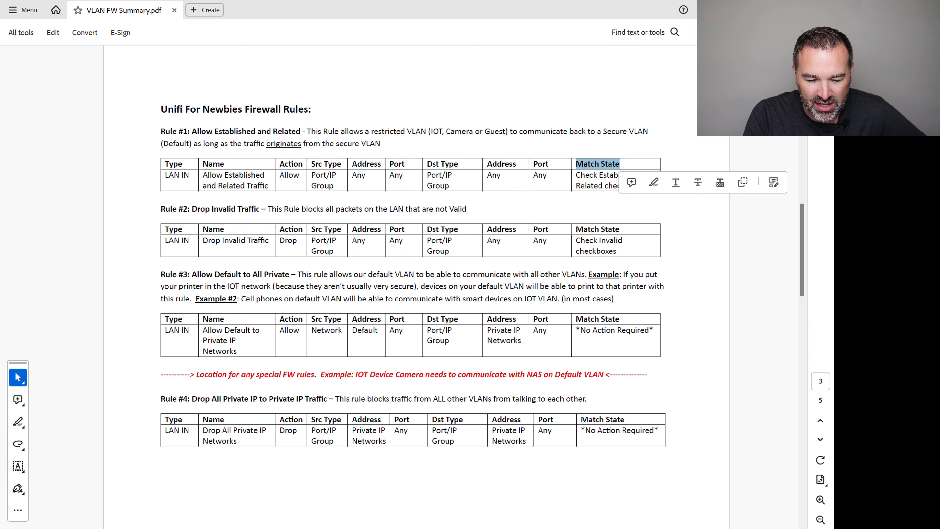
{"action": "key", "text": "alt+Tab"}
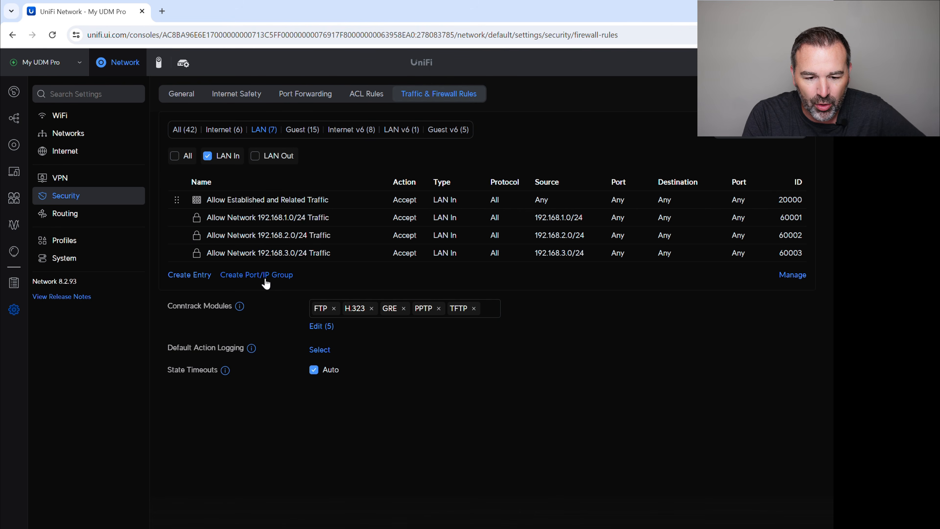
{"action": "left_click", "coordinate": [194, 276]}
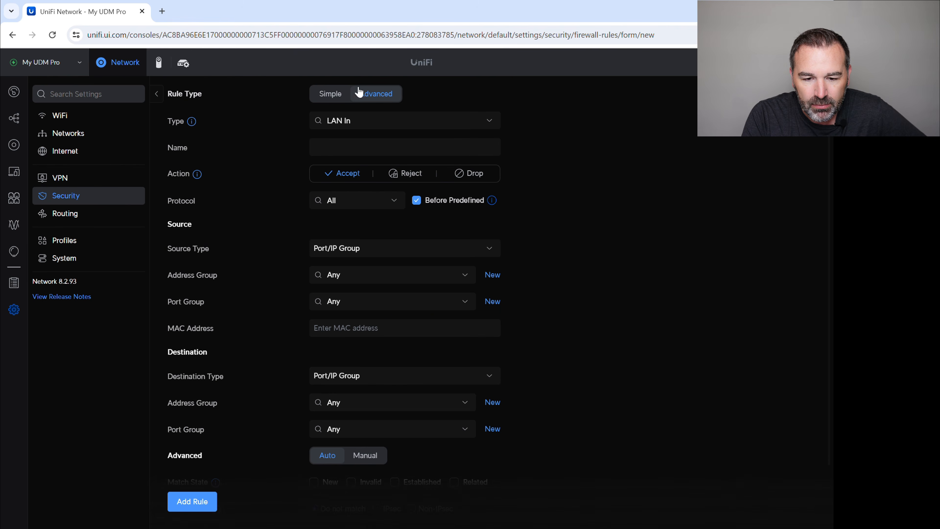
{"action": "left_click", "coordinate": [379, 148]}
{"action": "type", "text": "Dr"}
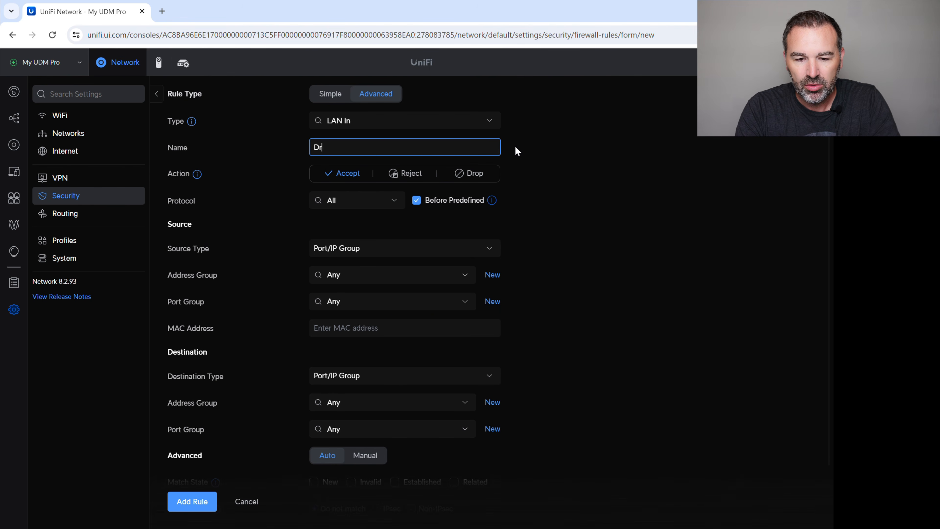
{"action": "type", "text": "op Inval"}
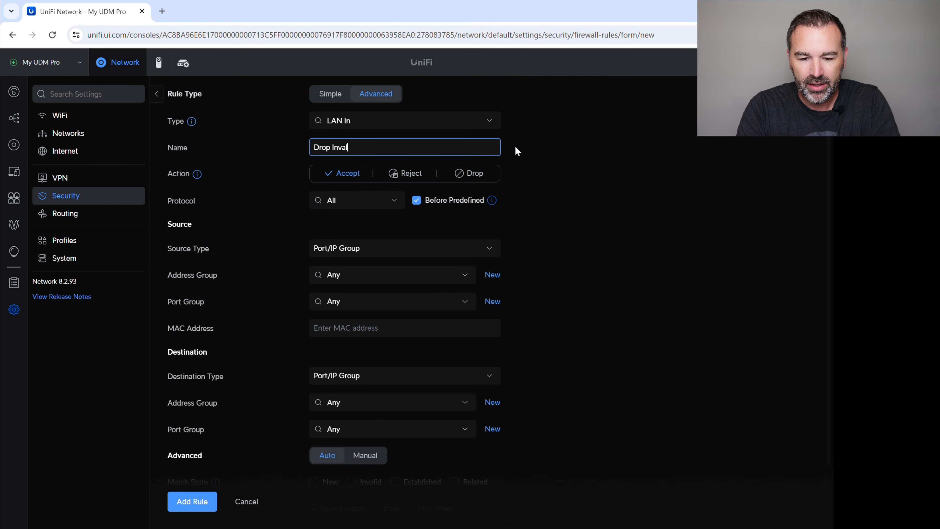
{"action": "type", "text": "id Traff"}
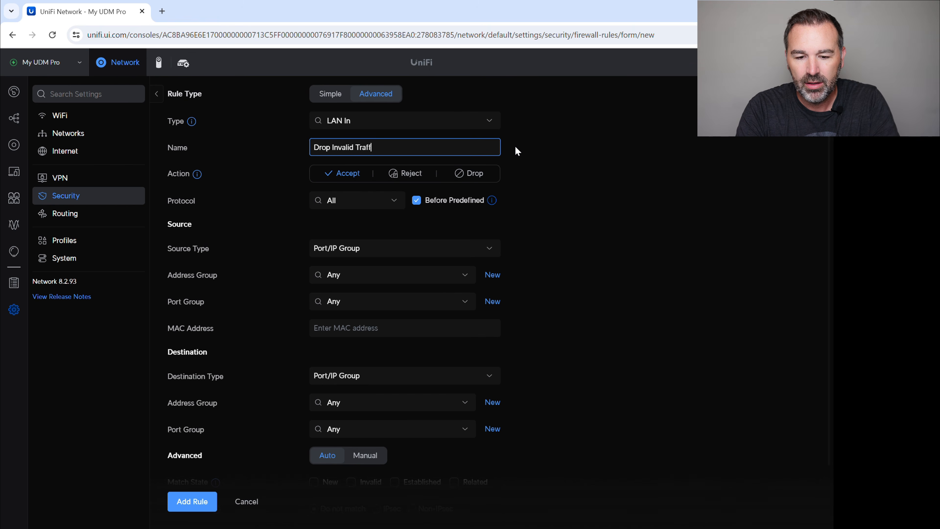
{"action": "type", "text": "ic"}
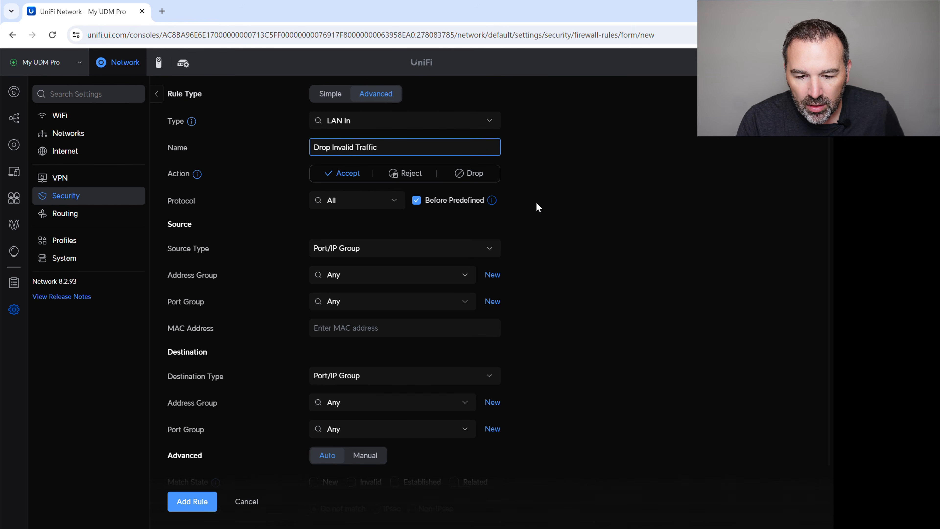
Set the rule's action to Drop with Manual advanced settings matching the Invalid state, and add the rule.
{"action": "left_click", "coordinate": [471, 177]}
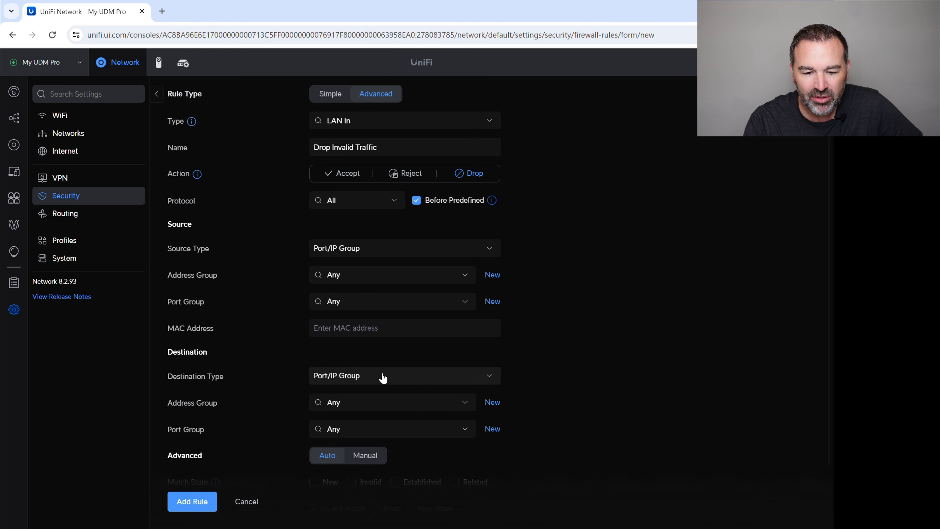
{"action": "scroll", "coordinate": [576, 330], "scroll_direction": "down", "scroll_amount": 2}
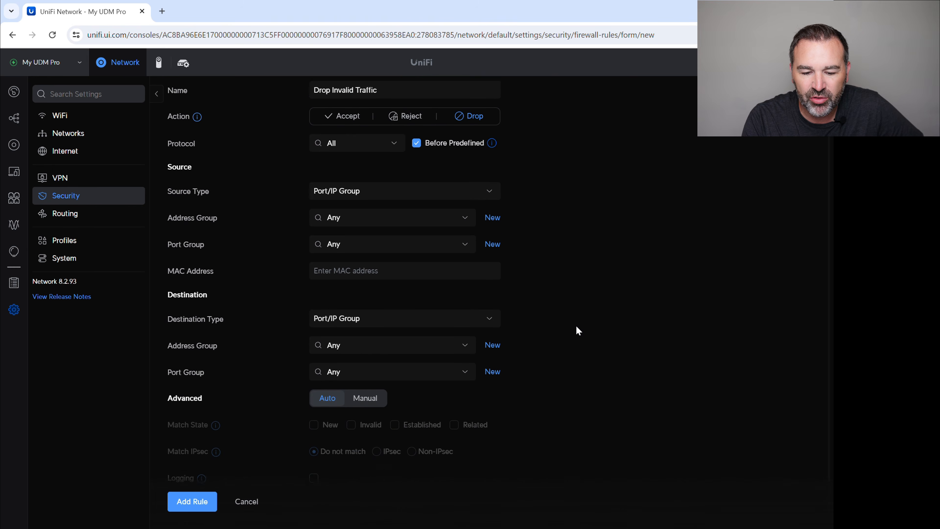
{"action": "left_click", "coordinate": [369, 392]}
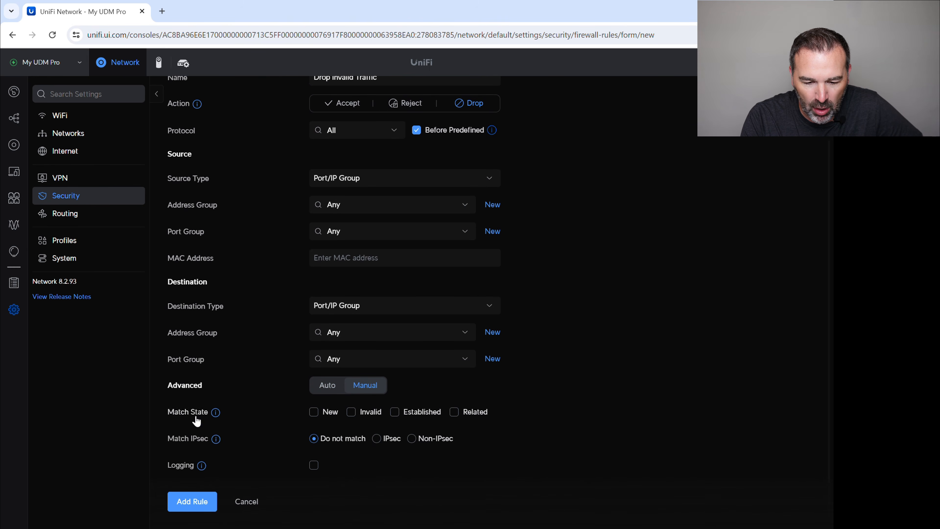
{"action": "left_click", "coordinate": [350, 414]}
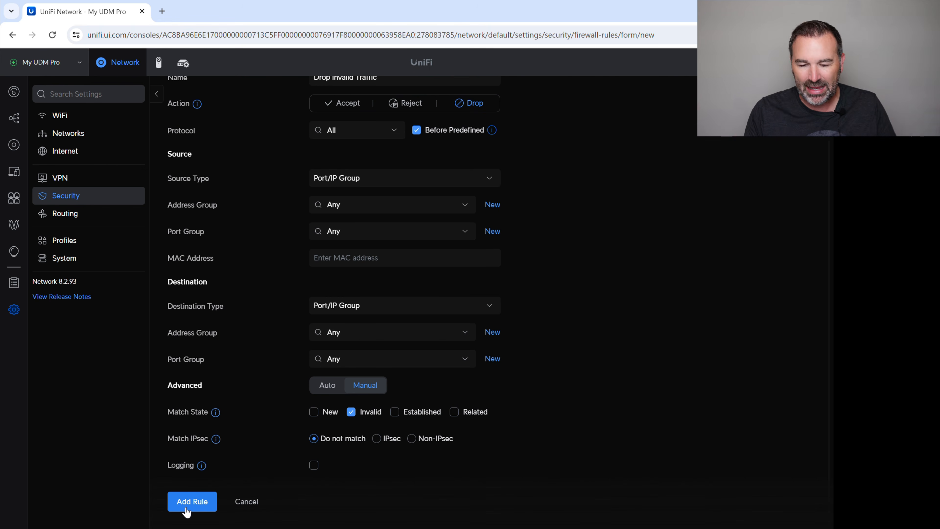
{"action": "left_click", "coordinate": [186, 511]}
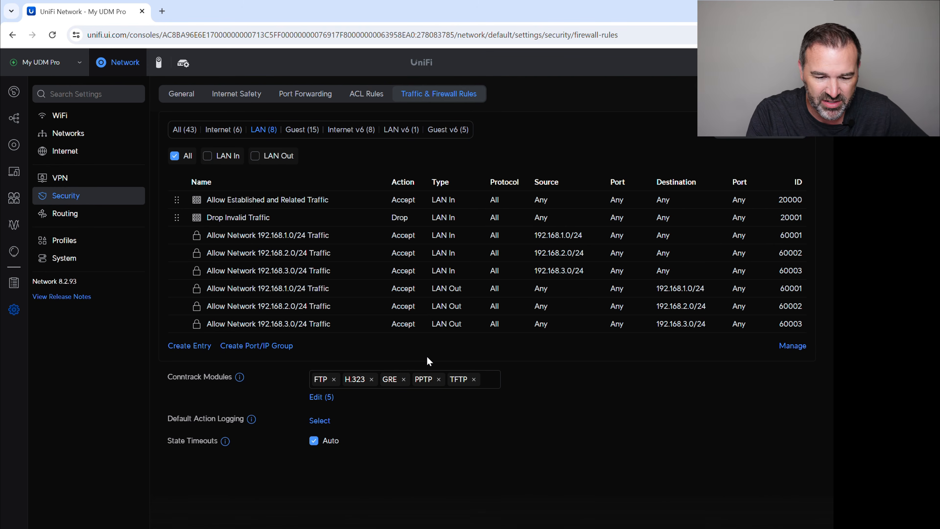
Switch to the VLAN FW Summary PDF and read the details of Rule #3, Allow Default to Private IP Networks.
{"action": "mouse_move", "coordinate": [287, 528]}
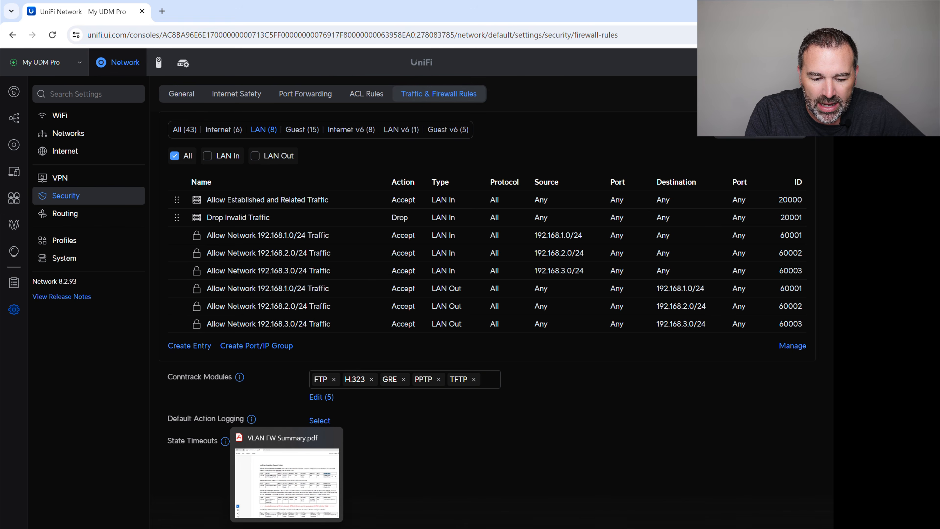
{"action": "left_click", "coordinate": [287, 482]}
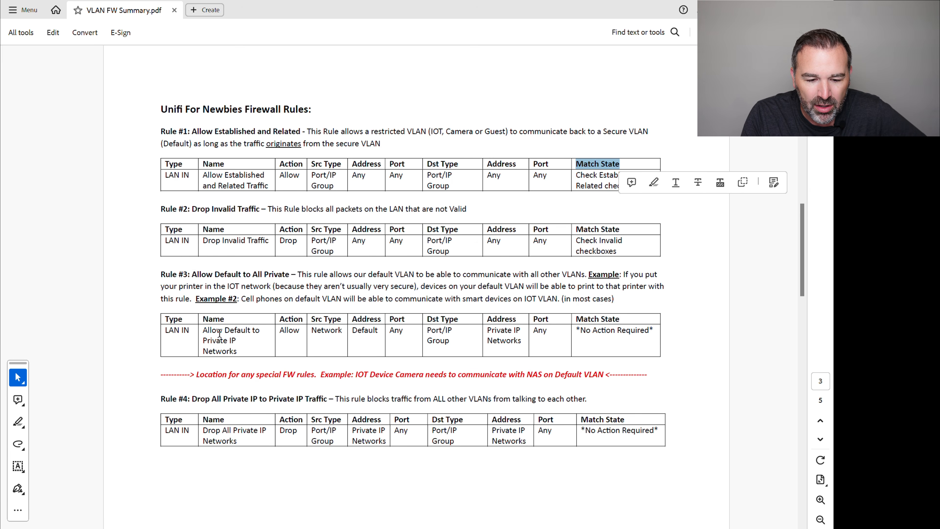
{"action": "mouse_move", "coordinate": [203, 330]}
{"action": "left_mouse_down"}
{"action": "mouse_move", "coordinate": [230, 333]}
{"action": "mouse_move", "coordinate": [244, 349]}
{"action": "left_mouse_up"}
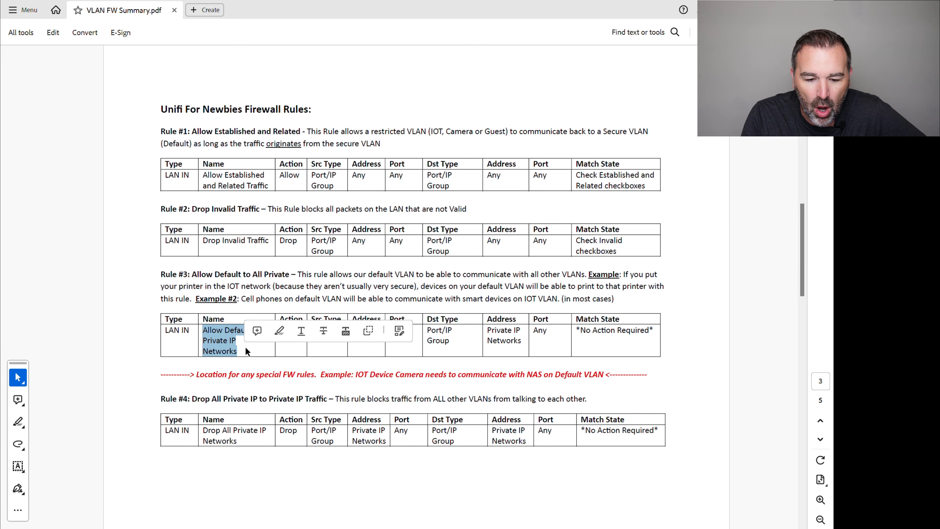
{"action": "left_click", "coordinate": [695, 365]}
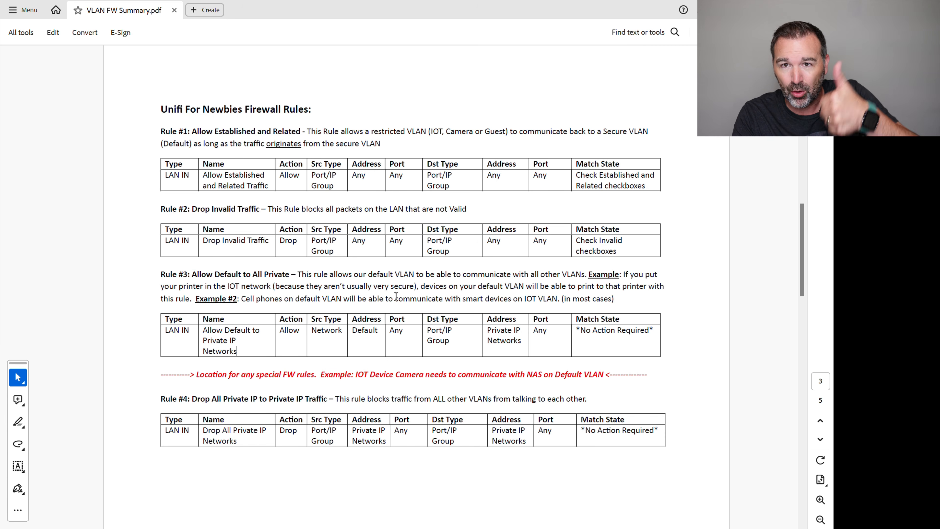
Look up the profile name, type and address ranges of IP Group #1, Private IP Addresses, in the PDF.
{"action": "scroll", "coordinate": [373, 300], "scroll_direction": "up", "scroll_amount": 3}
{"action": "scroll", "coordinate": [370, 303], "scroll_direction": "down", "scroll_amount": 1}
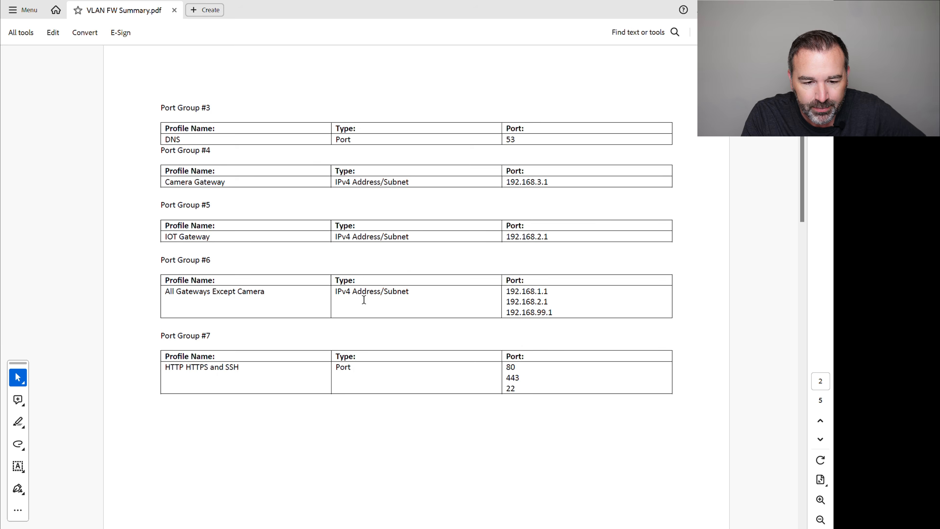
{"action": "scroll", "coordinate": [359, 298], "scroll_direction": "up", "scroll_amount": 1}
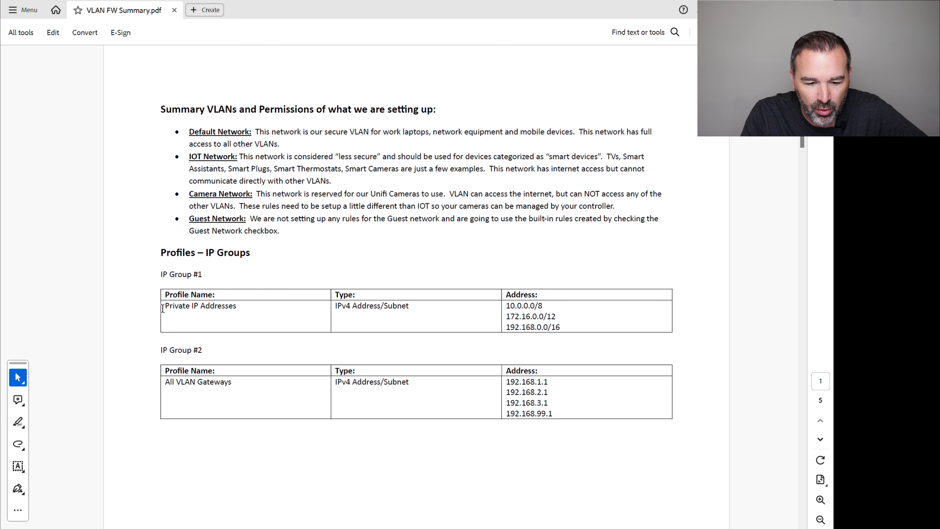
{"action": "left_click_drag", "start_coordinate": [164, 306], "coordinate": [237, 307]}
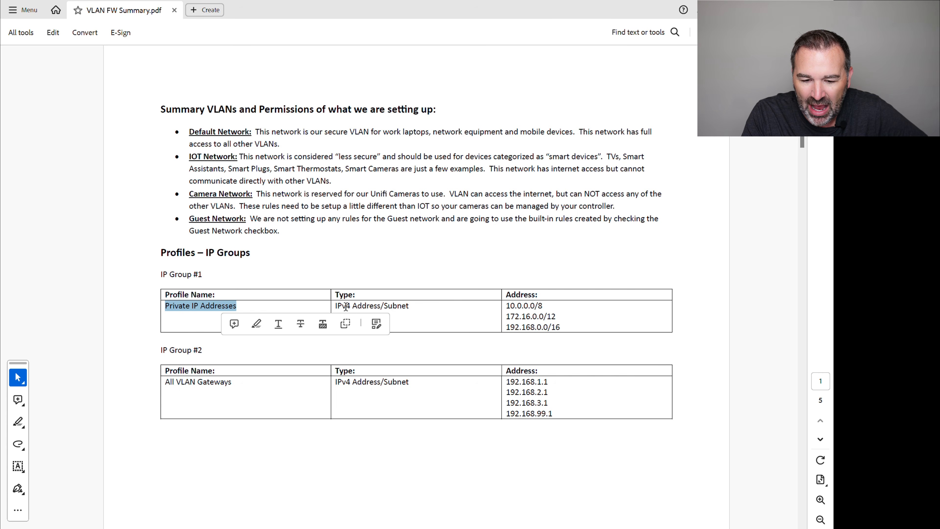
{"action": "left_click_drag", "start_coordinate": [506, 306], "coordinate": [561, 326]}
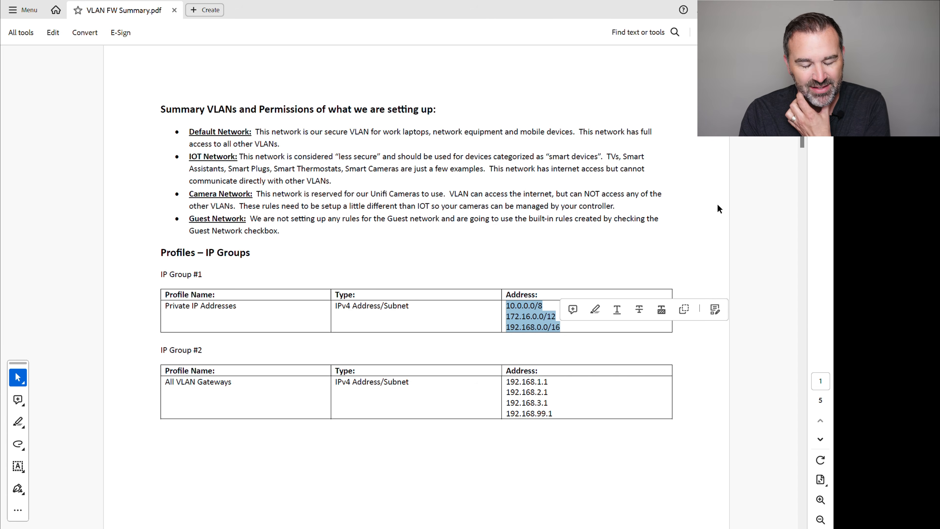
{"action": "left_click", "coordinate": [553, 348]}
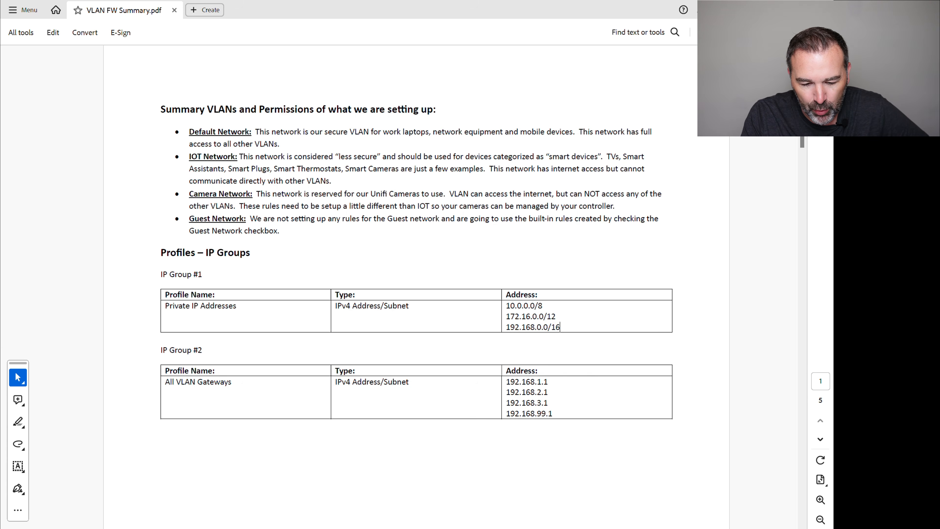
Switch back to UniFi Network and view the IP Groups section of the Profiles settings.
{"action": "mouse_move", "coordinate": [262, 528]}
{"action": "left_click", "coordinate": [262, 474]}
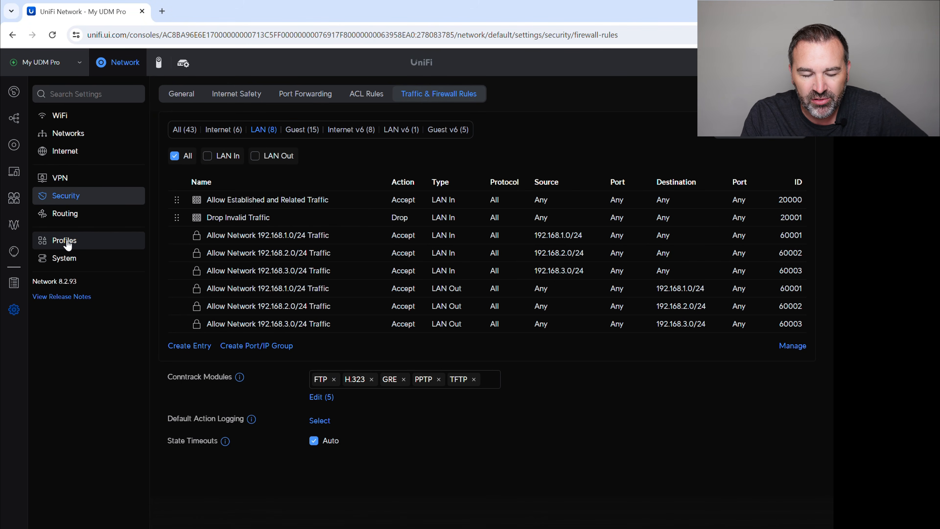
{"action": "left_click", "coordinate": [67, 243]}
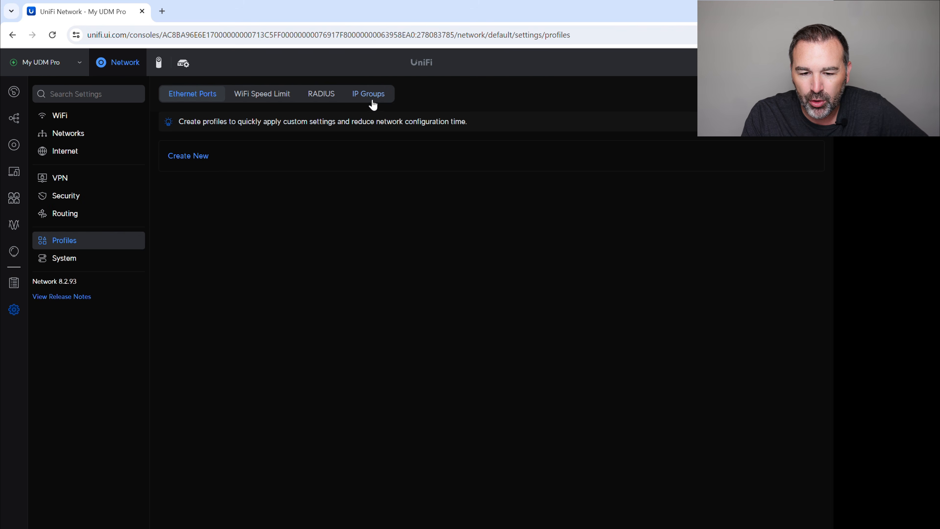
{"action": "left_click", "coordinate": [369, 98]}
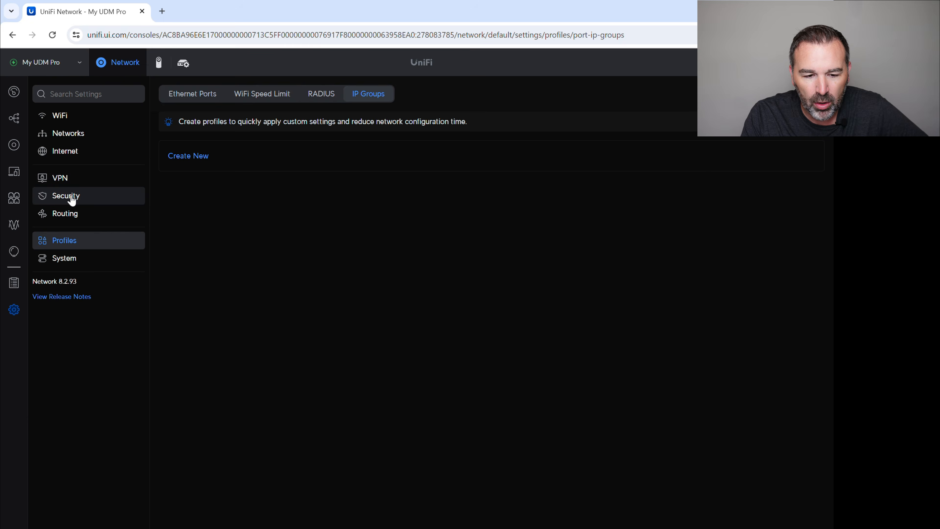
Start a new Port/IP group from the LAN firewall rules and name it Private IP Addresses, checking the name against the VLAN FW Summary PDF.
{"action": "left_click", "coordinate": [70, 196]}
{"action": "left_click", "coordinate": [430, 95]}
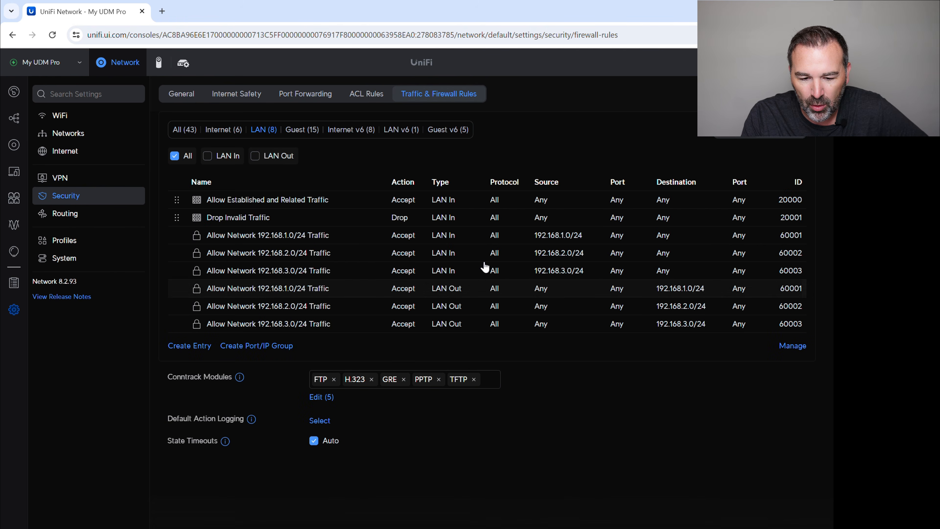
{"action": "left_click", "coordinate": [264, 348]}
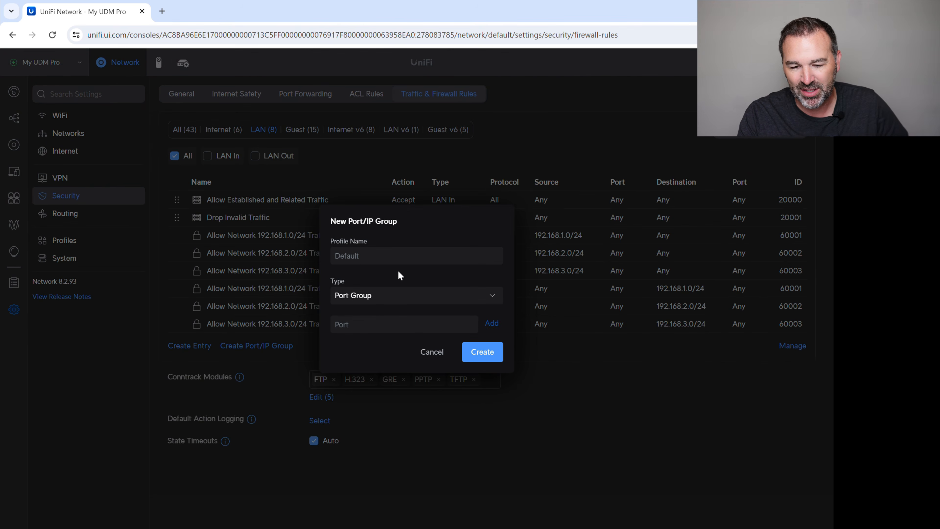
{"action": "left_click", "coordinate": [373, 260]}
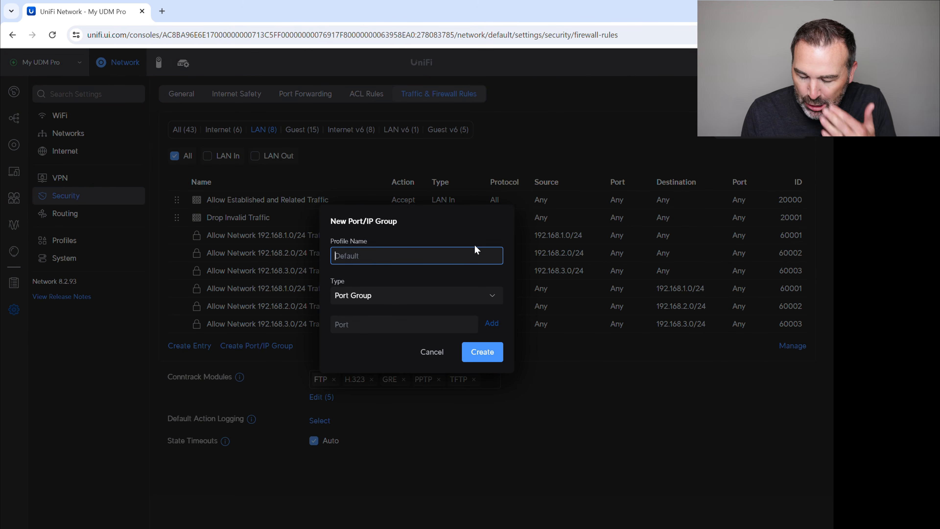
{"action": "type", "text": "All Private IP"}
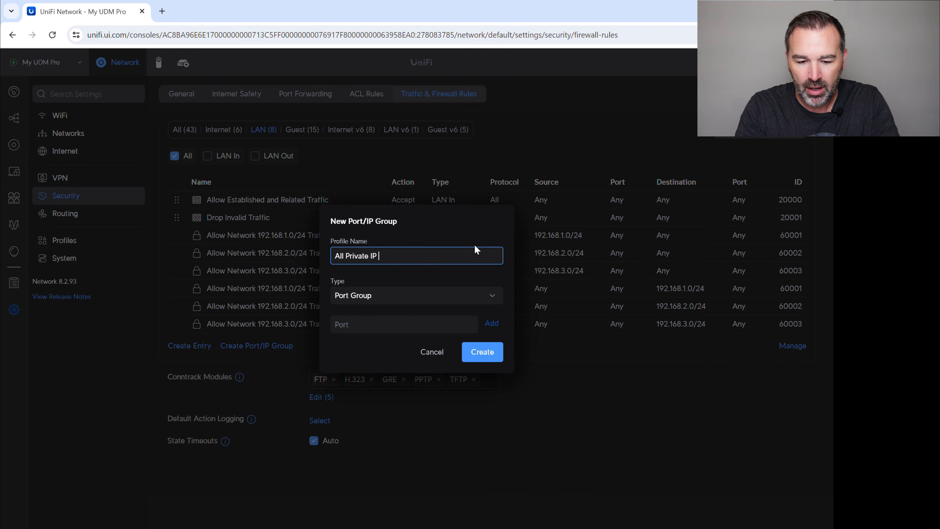
{"action": "type", "text": " Addresses"}
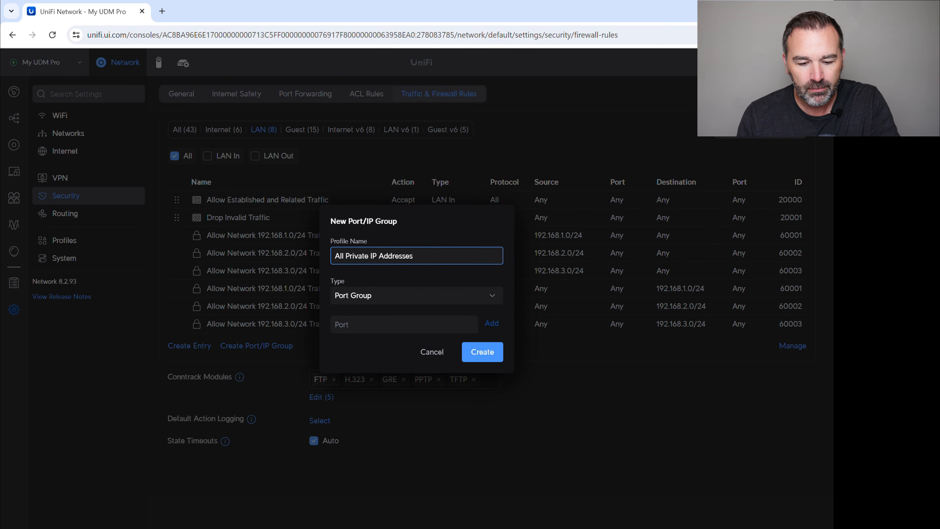
{"action": "key", "text": "alt+Tab"}
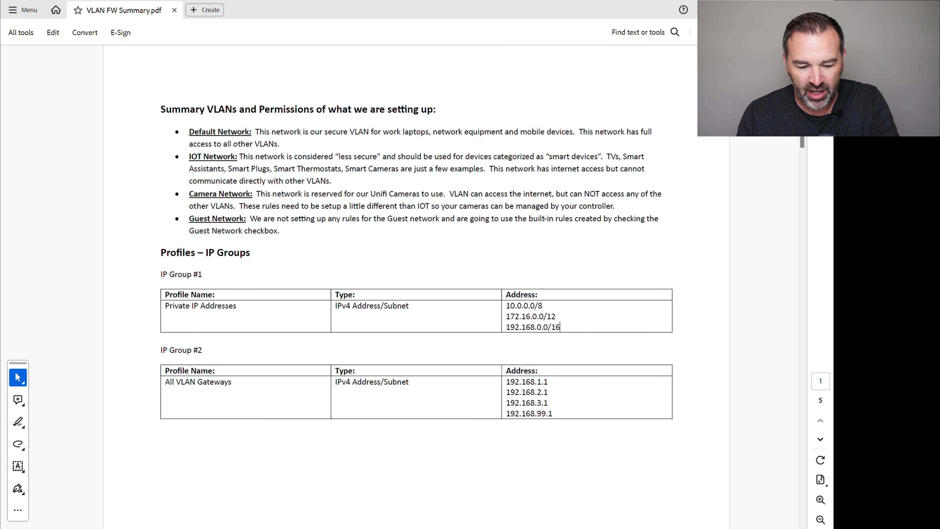
{"action": "key", "text": "alt+Tab"}
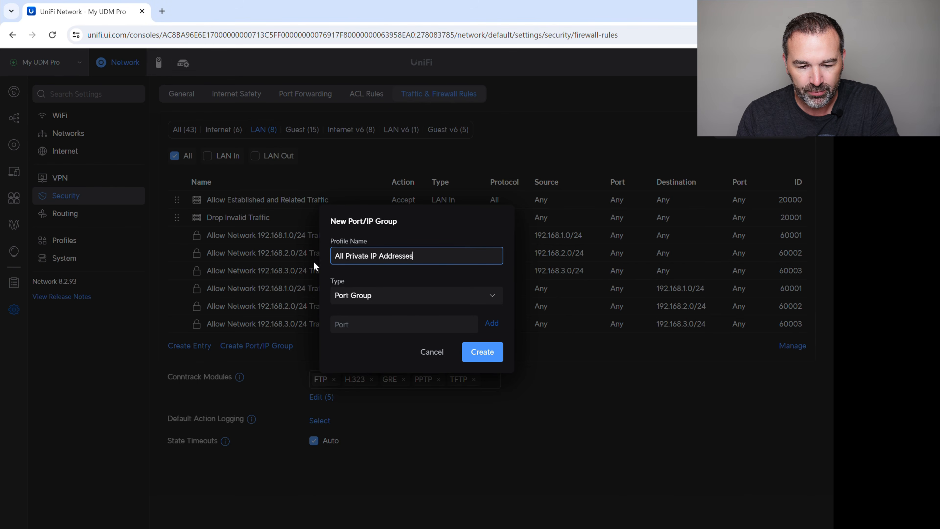
{"action": "double_click", "coordinate": [343, 256]}
{"action": "key", "text": "BackSpace"}
{"action": "key", "text": "Delete"}
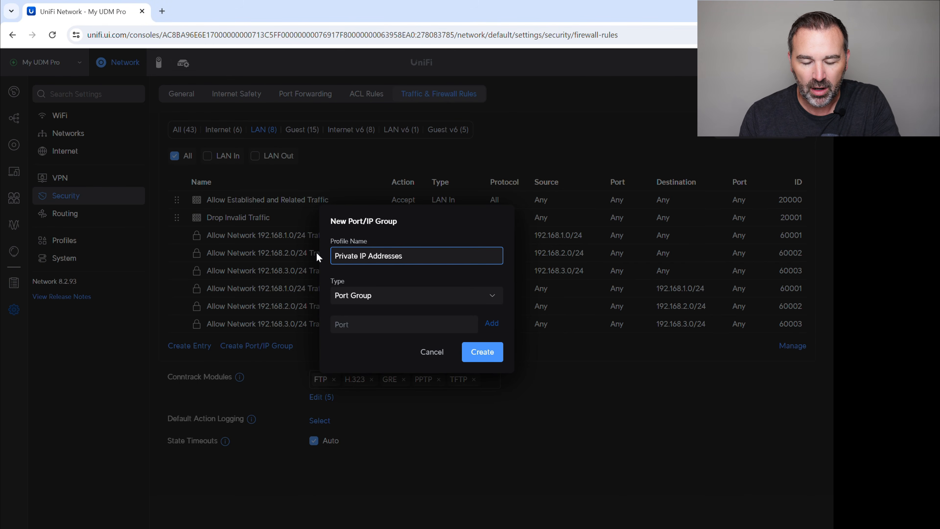
Set the group's type to IPv4 Address/Subnet and add the range 10.0.0.0/8.
{"action": "left_click", "coordinate": [367, 298]}
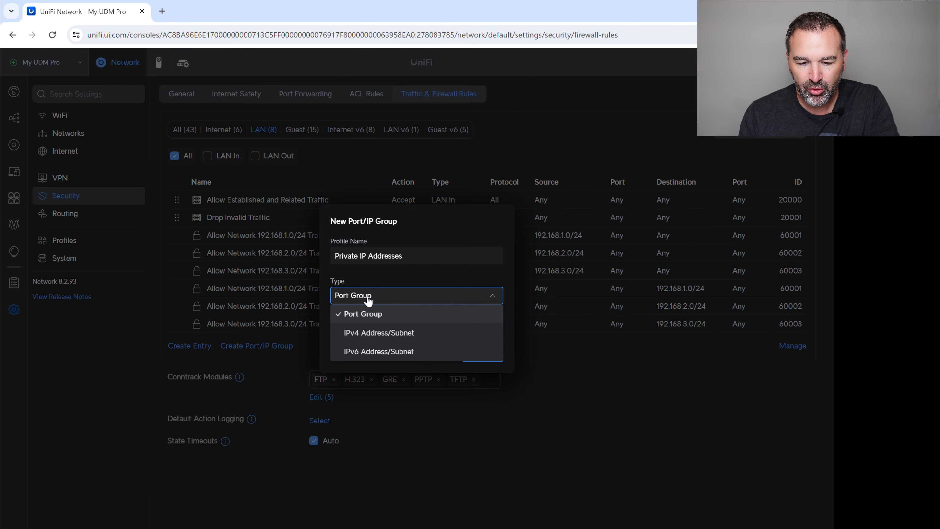
{"action": "left_click", "coordinate": [376, 335]}
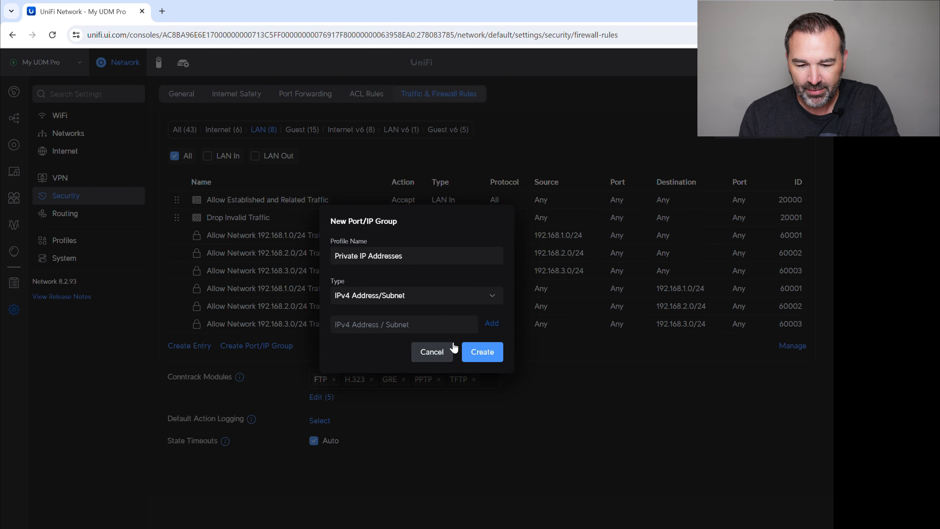
{"action": "left_click", "coordinate": [372, 322]}
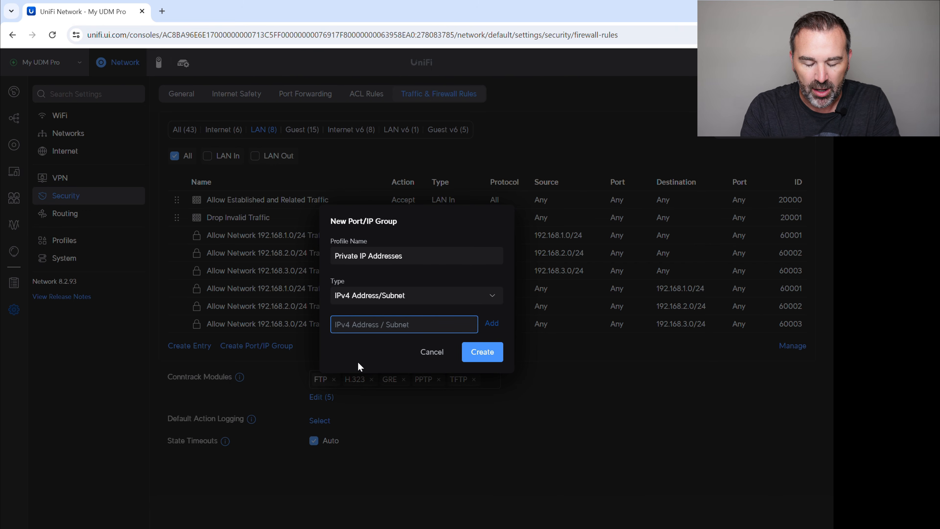
{"action": "type", "text": "10.0.0."}
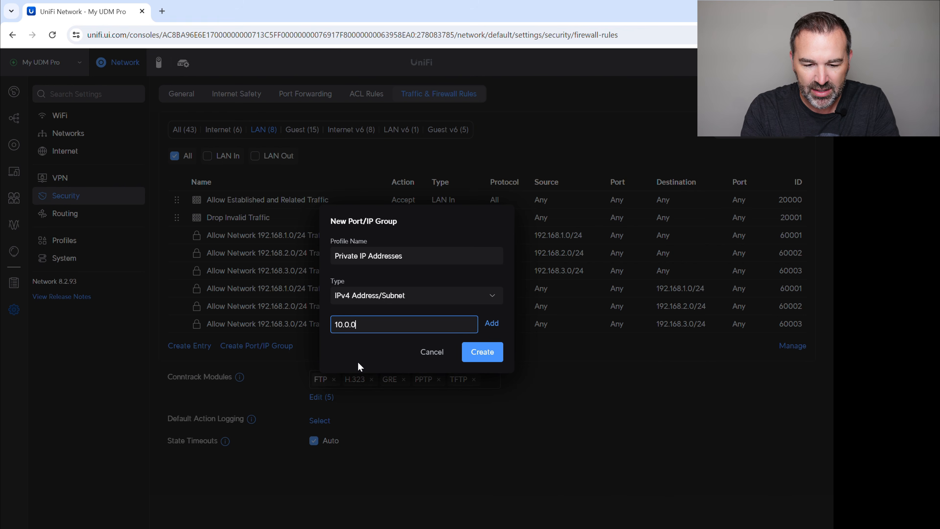
{"action": "type", "text": "0/8"}
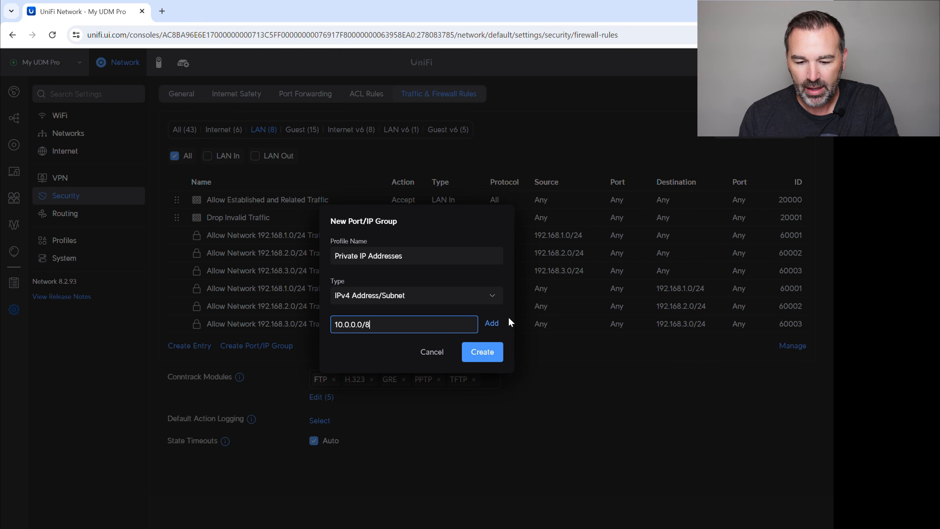
{"action": "left_click", "coordinate": [492, 323]}
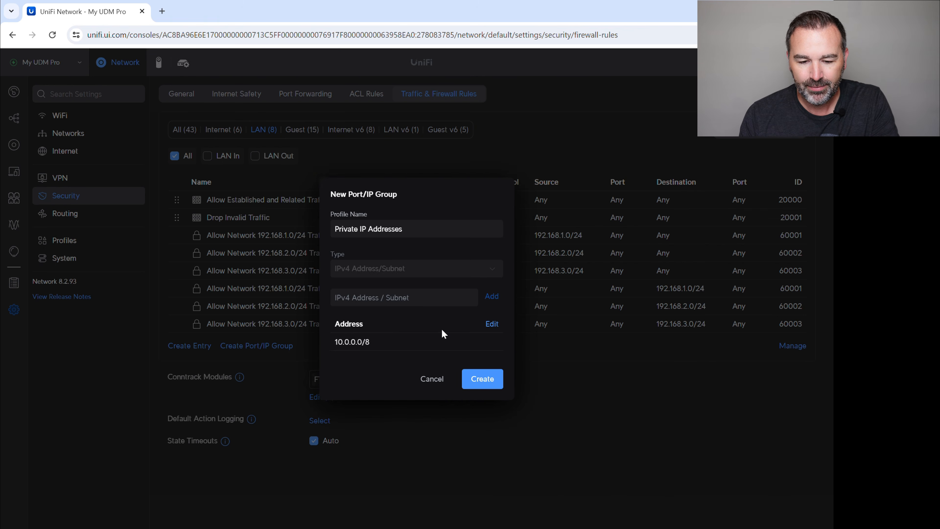
Add the ranges 172.16.0.0/12 and 192.168.0.0/16 to the Private IP Addresses group and create it.
{"action": "left_click", "coordinate": [348, 299]}
{"action": "type", "text": "172.16.0.0"}
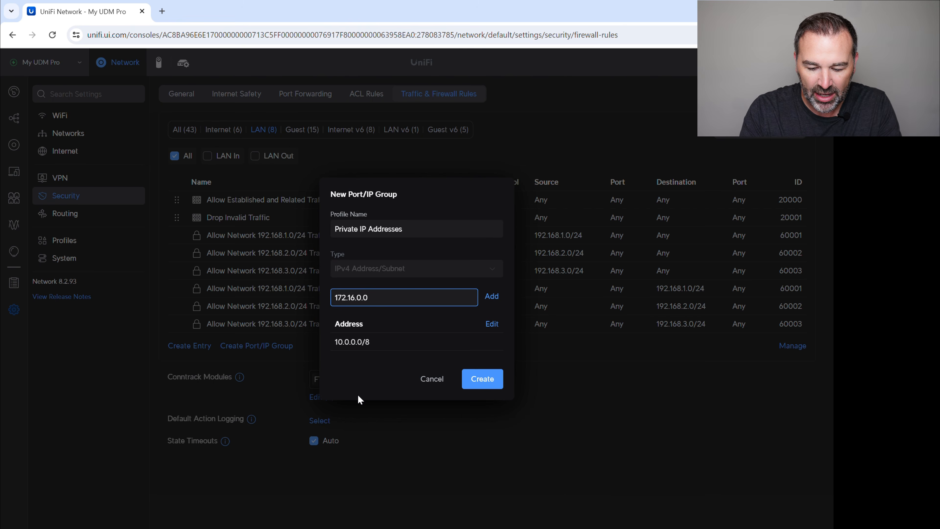
{"action": "type", "text": "/12"}
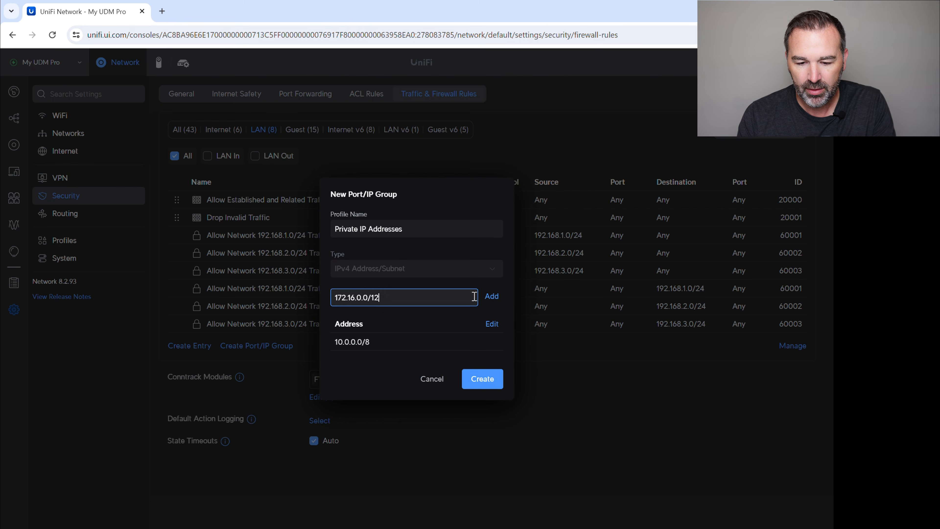
{"action": "left_click", "coordinate": [490, 299]}
{"action": "left_click", "coordinate": [355, 290]}
{"action": "type", "text": "1"}
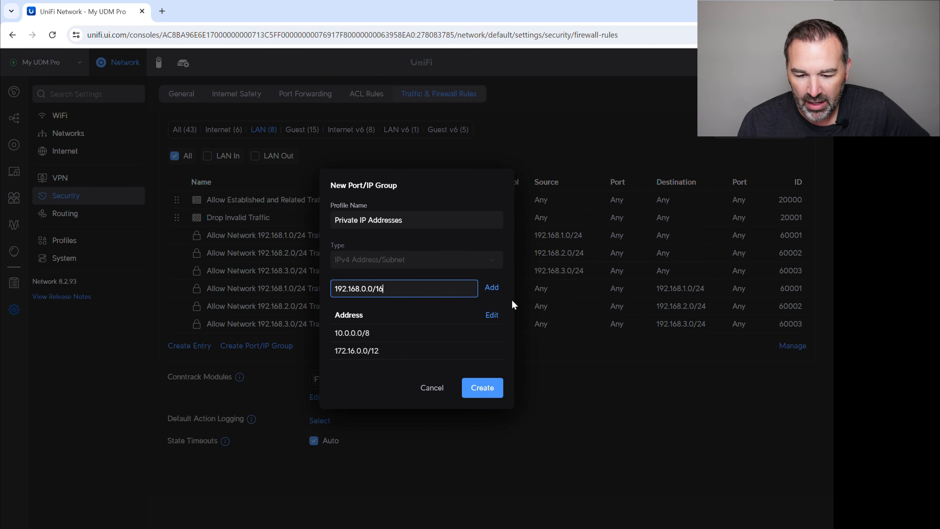
{"action": "left_click", "coordinate": [492, 290]}
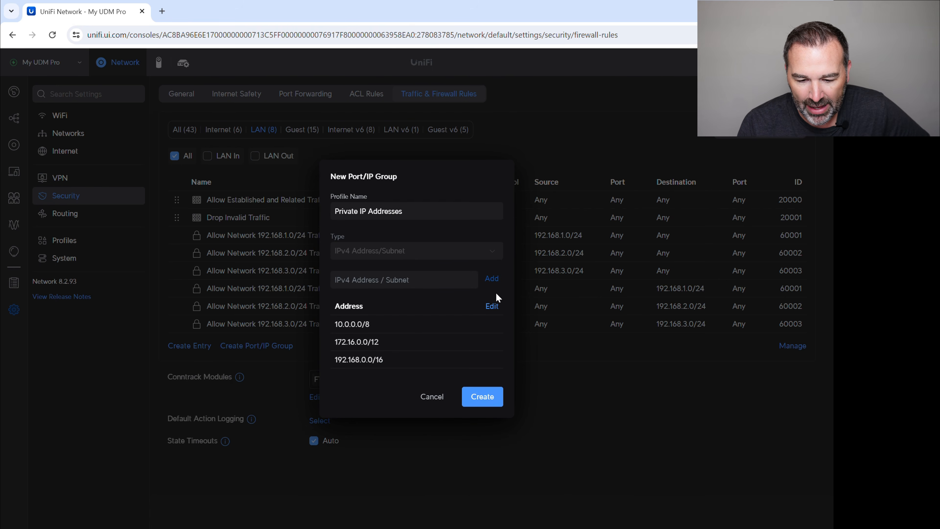
{"action": "left_click", "coordinate": [483, 403]}
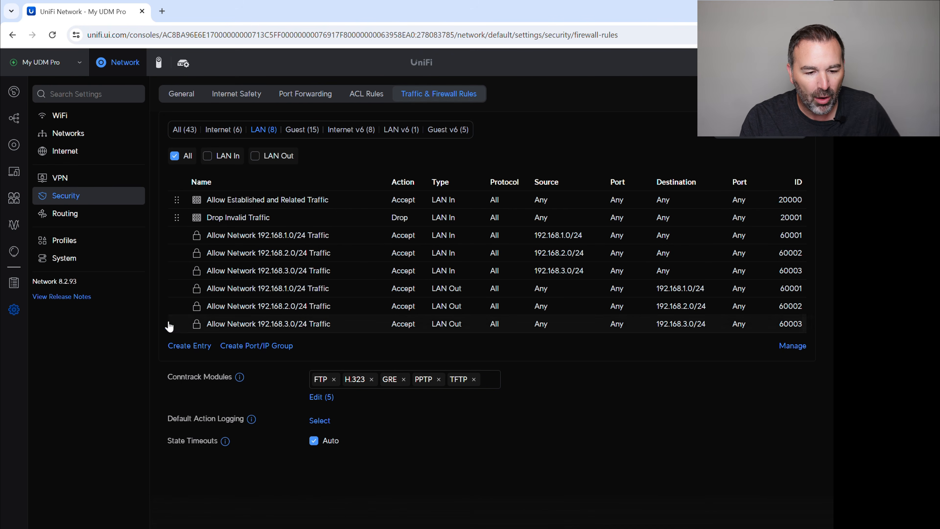
Review the Private IP Addresses group in the IP Groups profiles, including its address list and the option for removing it.
{"action": "left_click", "coordinate": [66, 245]}
{"action": "left_click", "coordinate": [363, 97]}
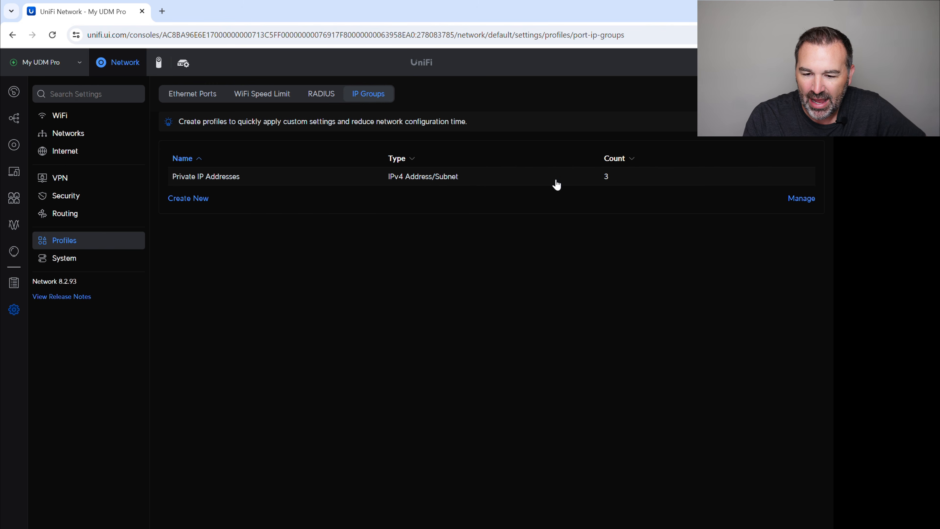
{"action": "left_click", "coordinate": [191, 183]}
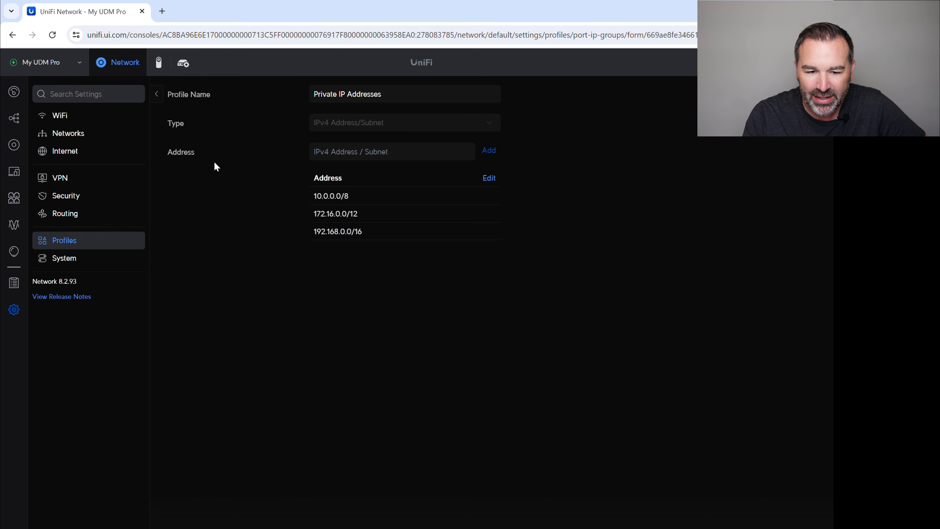
{"action": "left_click", "coordinate": [157, 98]}
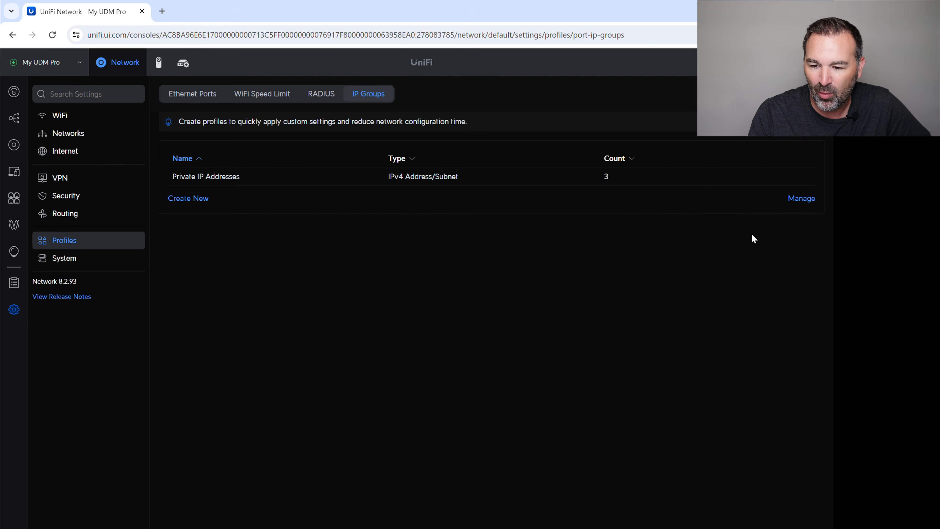
{"action": "left_click", "coordinate": [800, 198]}
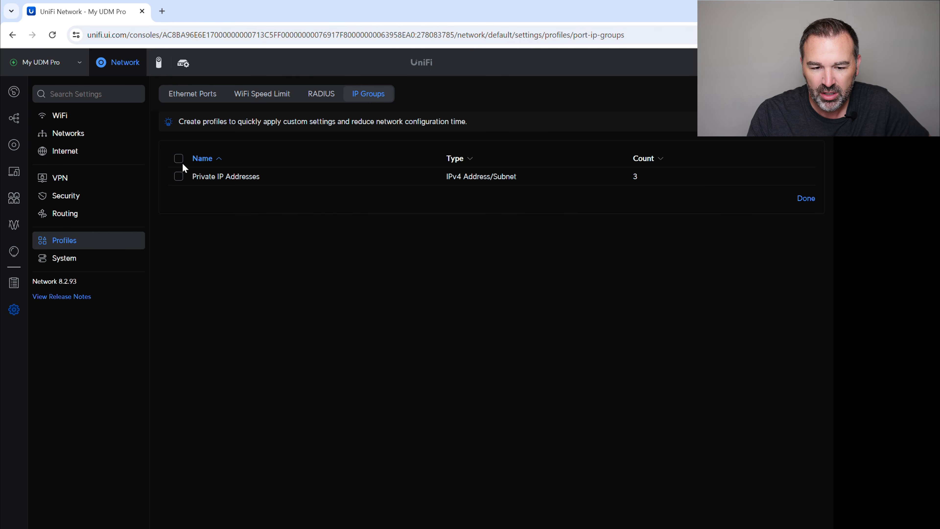
{"action": "left_click", "coordinate": [179, 176]}
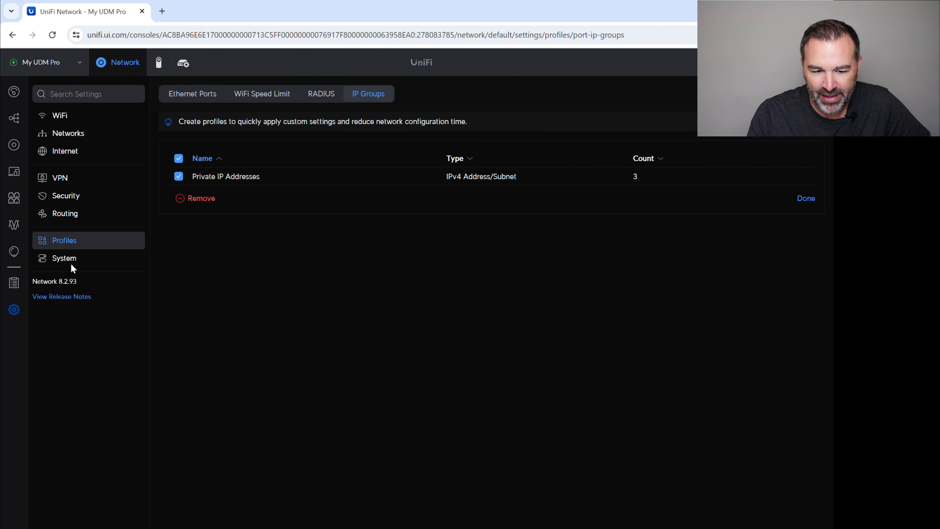
Start a new LAN In firewall rule named Allow Default to All Private IP Networks, consulting Rule #3 in the VLAN FW Summary PDF.
{"action": "left_click", "coordinate": [65, 196]}
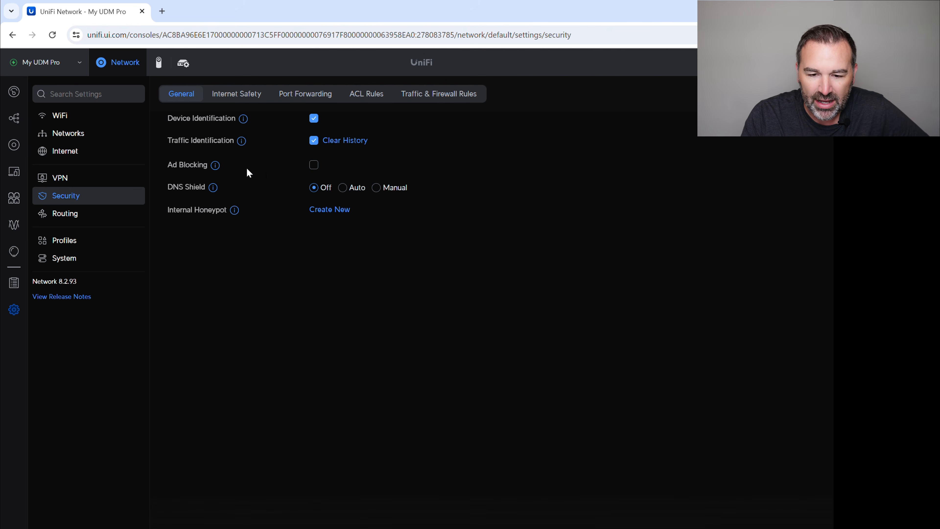
{"action": "left_click", "coordinate": [437, 104]}
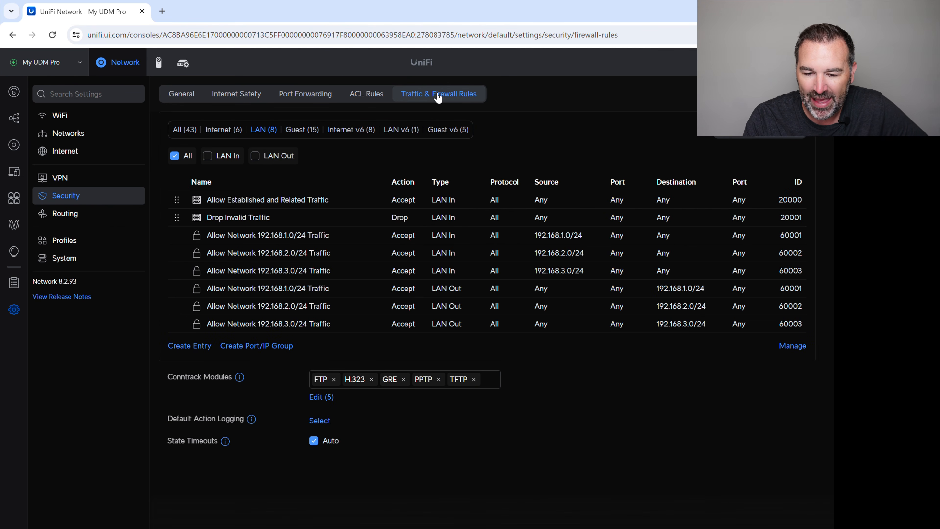
{"action": "left_click", "coordinate": [187, 345]}
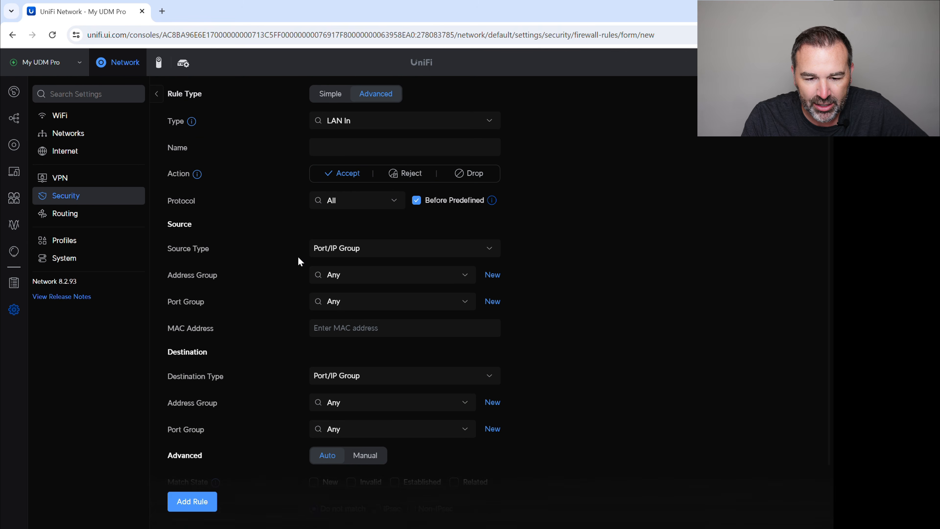
{"action": "left_click", "coordinate": [346, 148]}
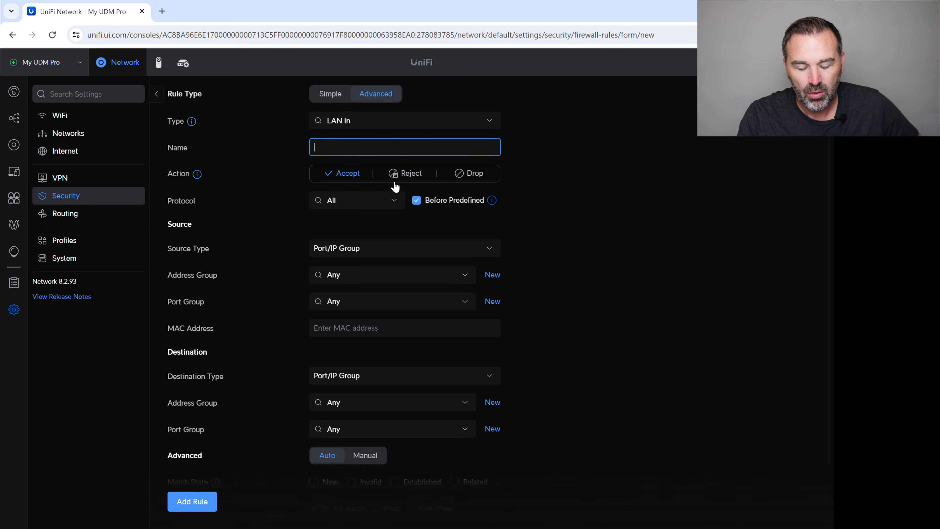
{"action": "key", "text": "alt+Tab"}
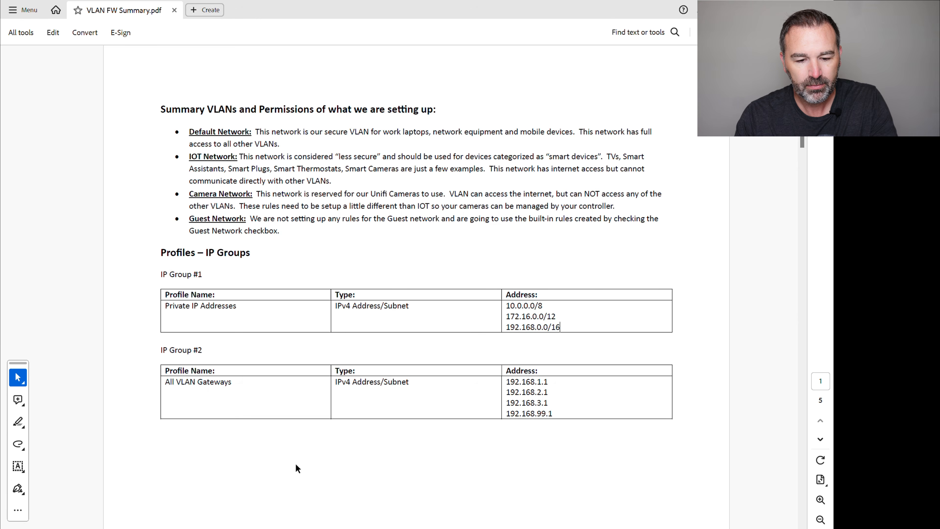
{"action": "scroll", "coordinate": [234, 371], "scroll_direction": "down", "scroll_amount": 10}
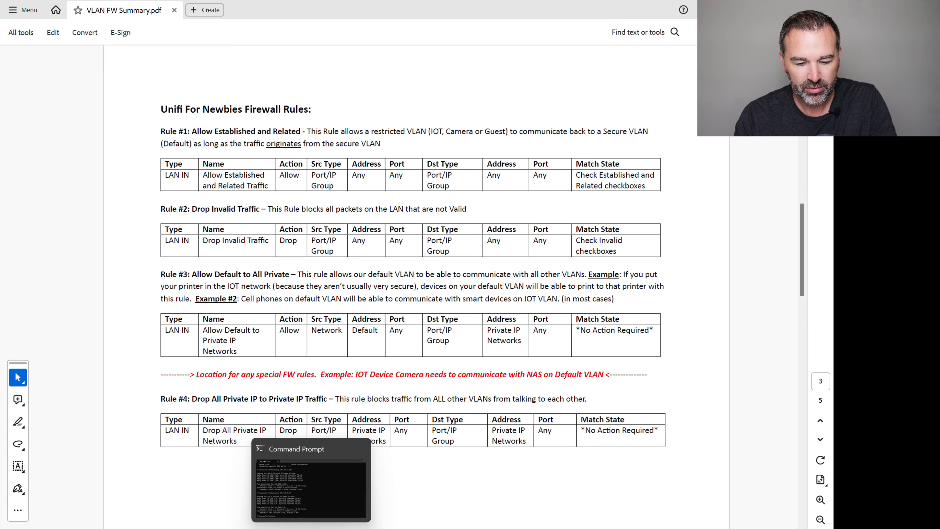
{"action": "left_click", "coordinate": [261, 528]}
{"action": "type", "text": "Allow De"}
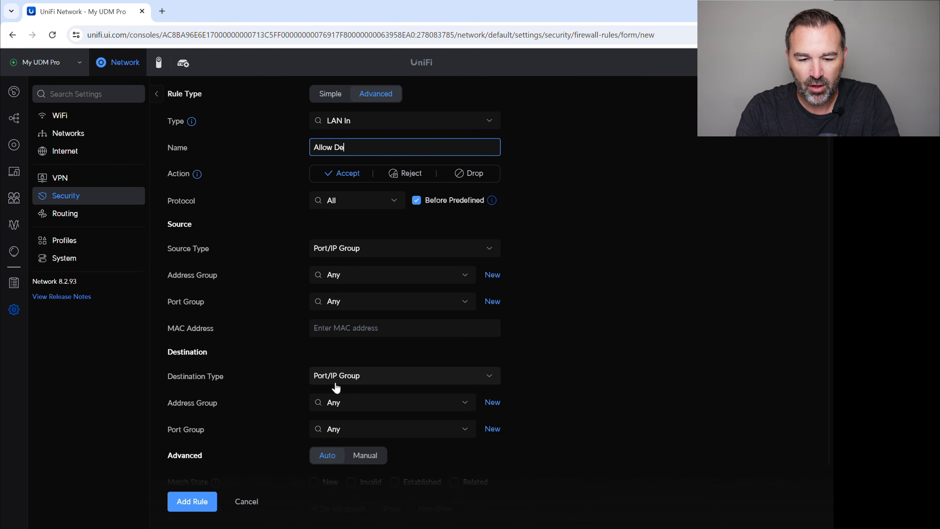
{"action": "type", "text": "fault to All Private IP Networ"}
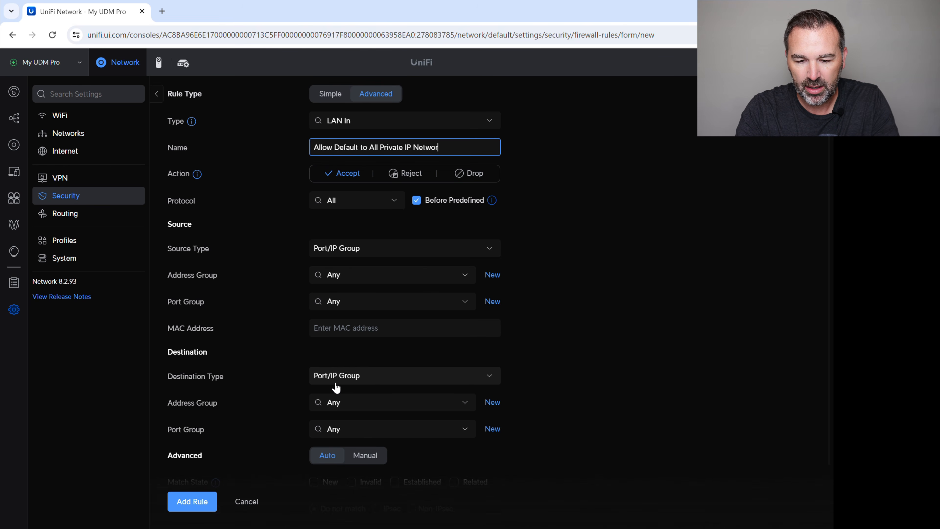
{"action": "type", "text": "ks"}
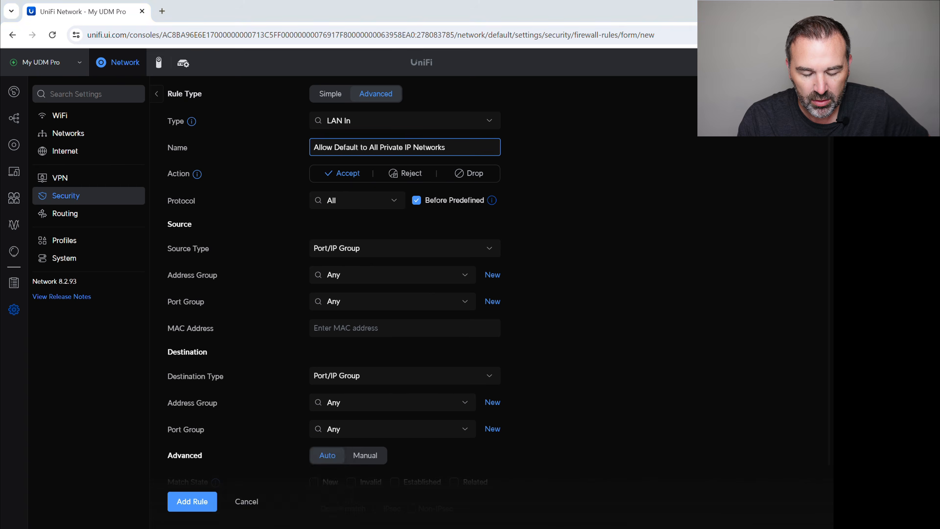
{"action": "key", "text": "alt+Tab"}
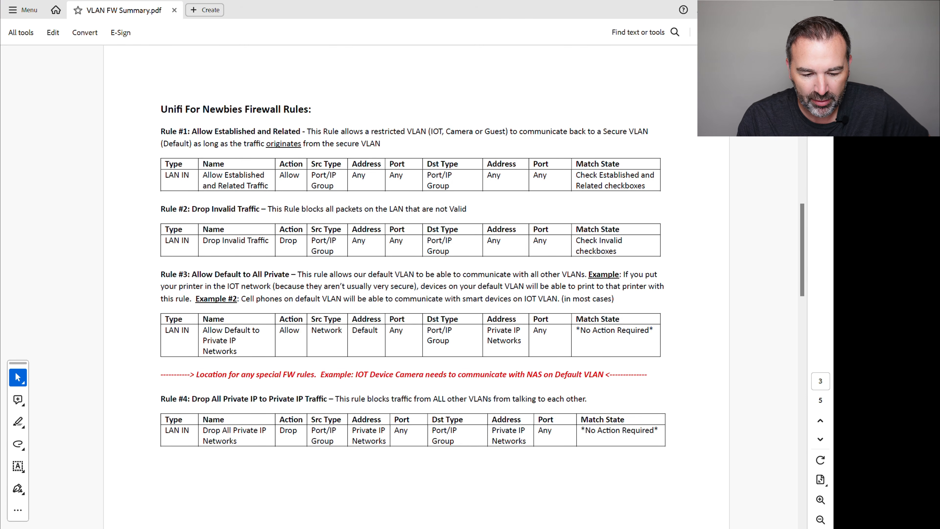
{"action": "key", "text": "alt+Tab"}
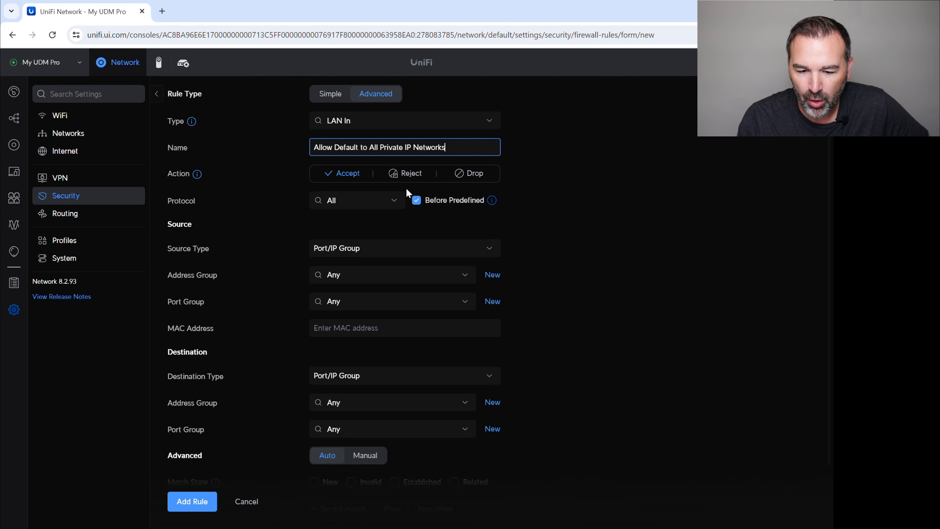
Shorten the rule's name to Allow Default to Private IP Networks and check it against Rule #3 in the VLAN FW Summary PDF.
{"action": "double_click", "coordinate": [374, 147]}
{"action": "key", "text": "BackSpace"}
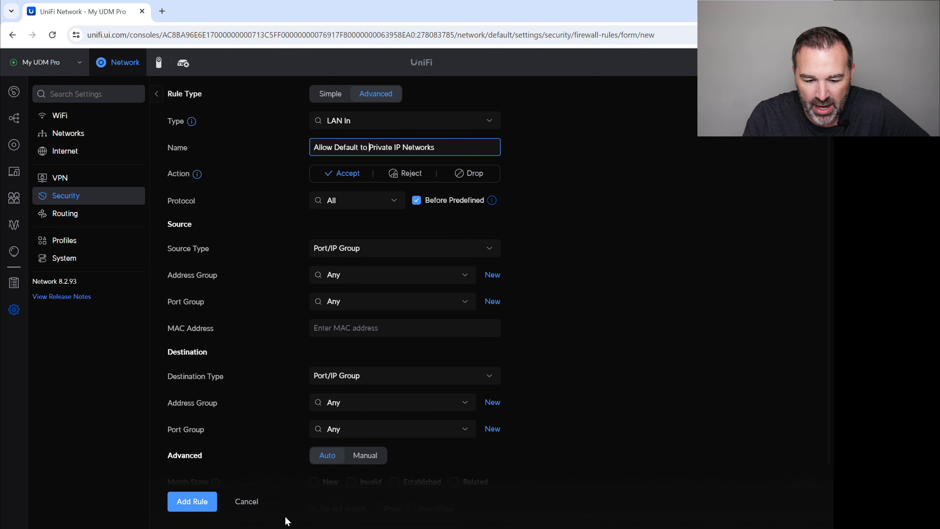
{"action": "left_click", "coordinate": [292, 528]}
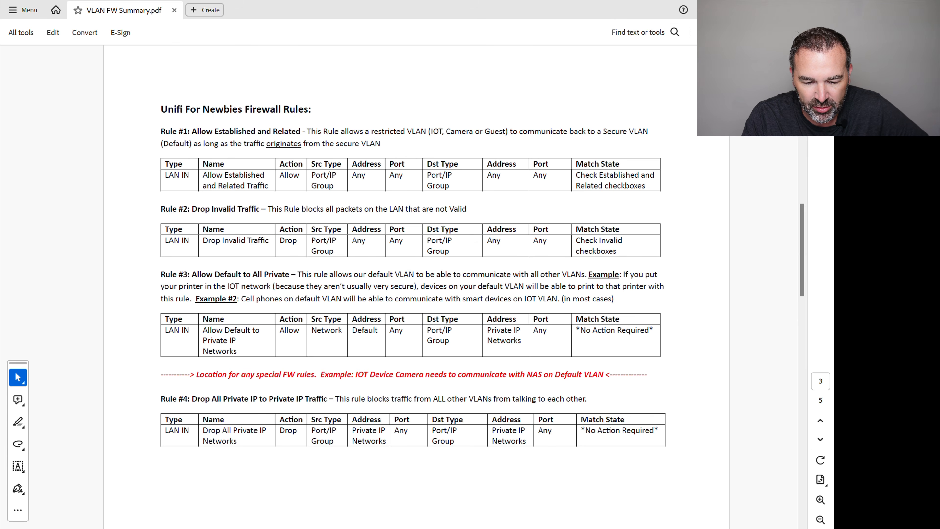
{"action": "left_click", "coordinate": [258, 528]}
Set the rule's source type to Network and select the Default network as the source.
{"action": "left_click", "coordinate": [371, 255]}
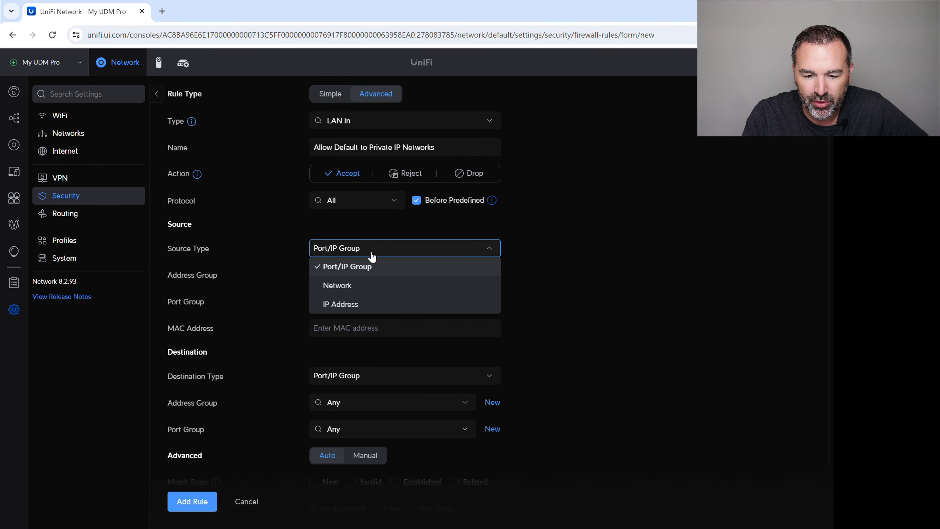
{"action": "left_click", "coordinate": [340, 288]}
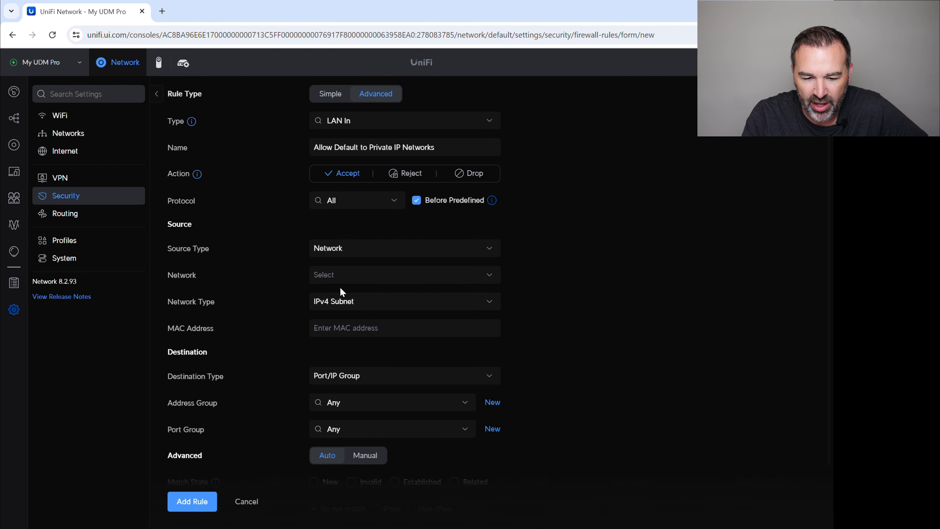
{"action": "left_click", "coordinate": [363, 277]}
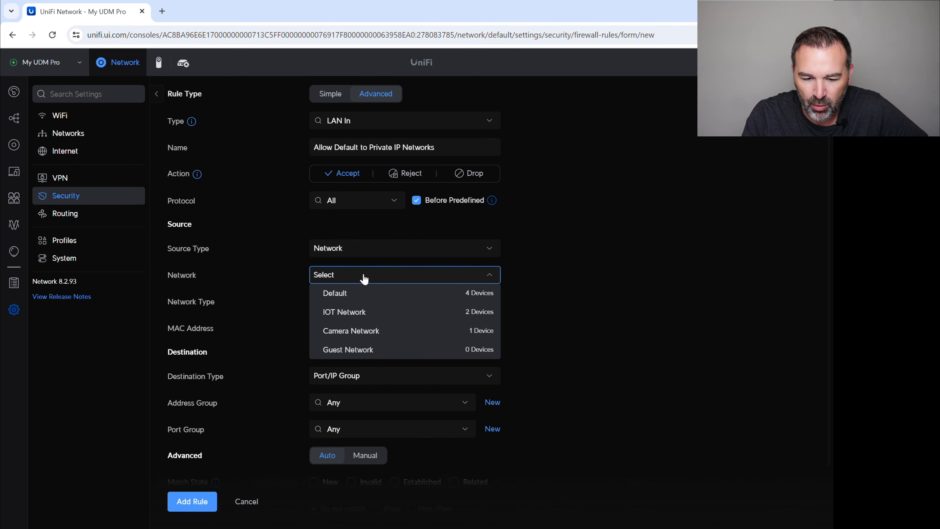
{"action": "left_click", "coordinate": [342, 295]}
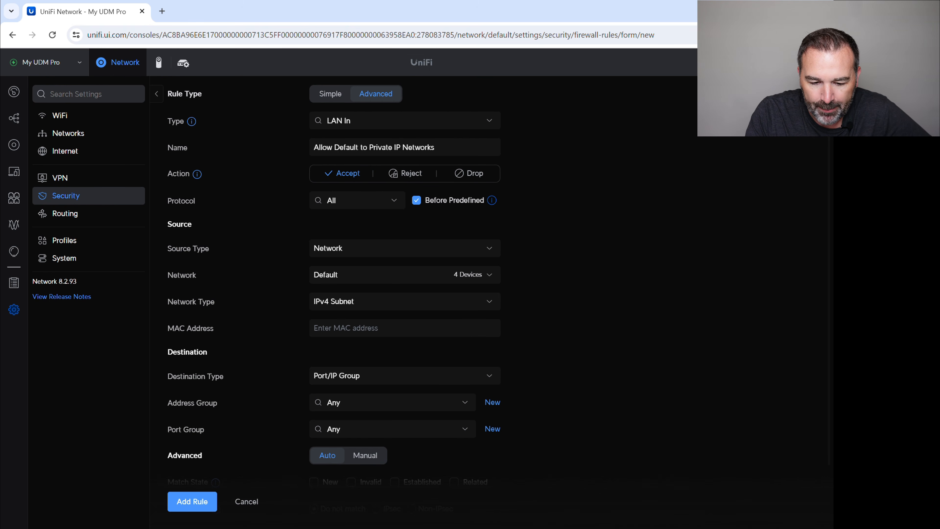
{"action": "left_click", "coordinate": [306, 528]}
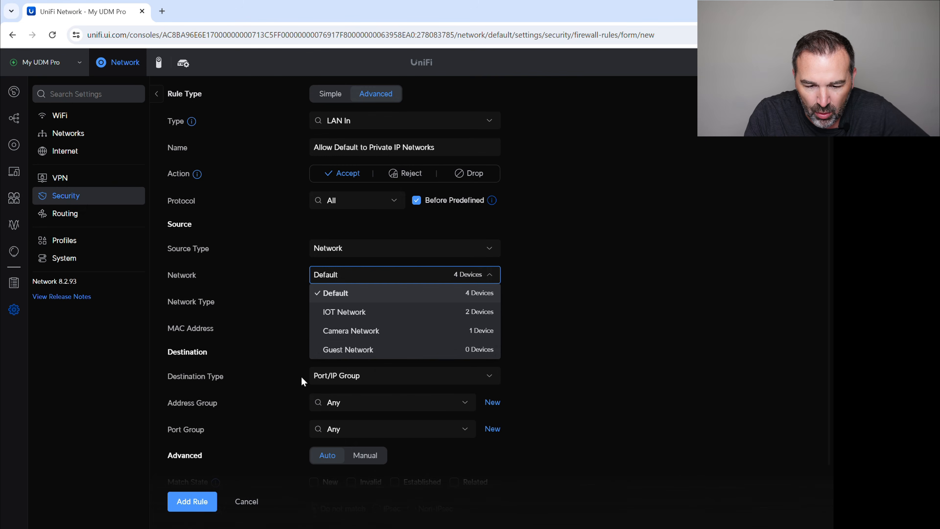
{"action": "left_click", "coordinate": [281, 269]}
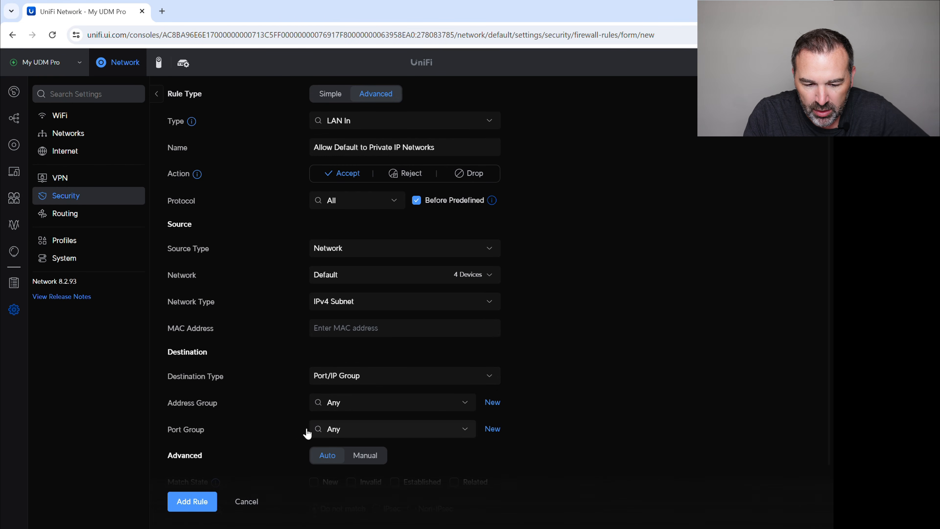
Set the destination address group to Private IP Addresses and add the rule.
{"action": "left_click", "coordinate": [356, 402]}
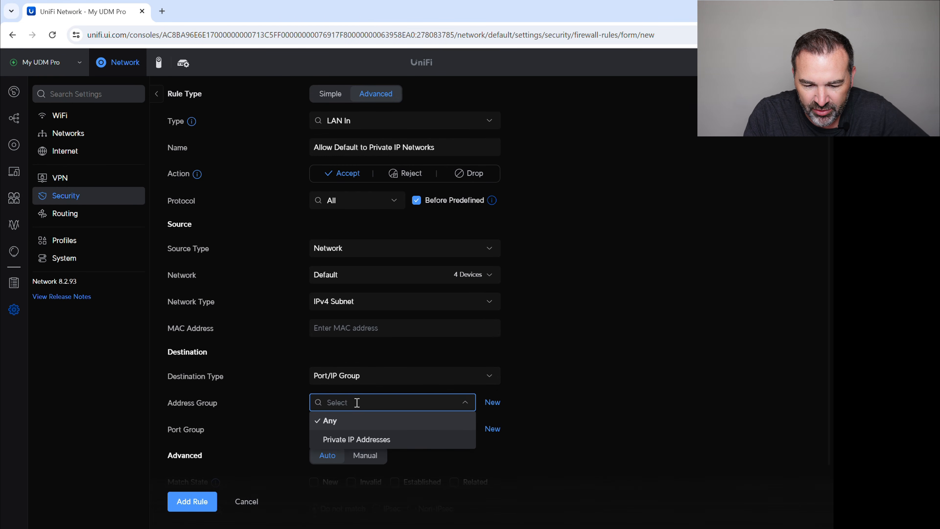
{"action": "left_click", "coordinate": [357, 440]}
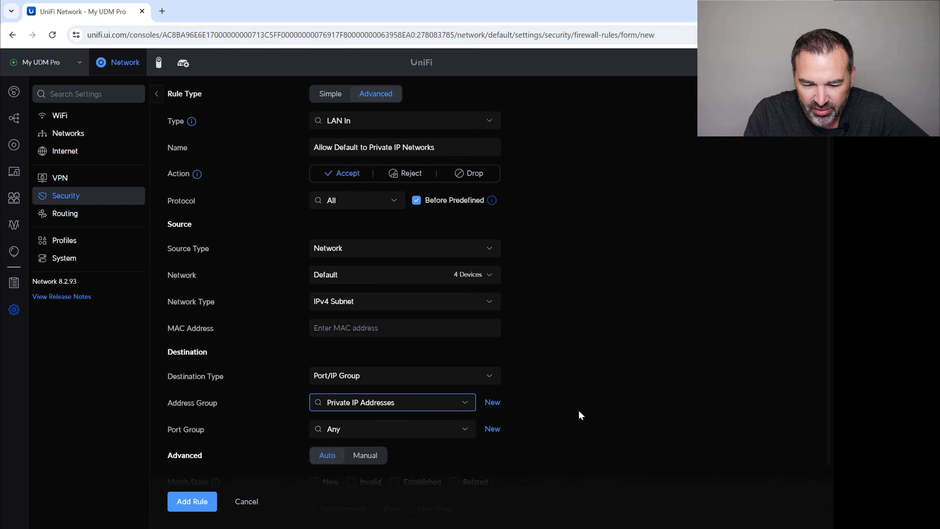
{"action": "left_click", "coordinate": [600, 393]}
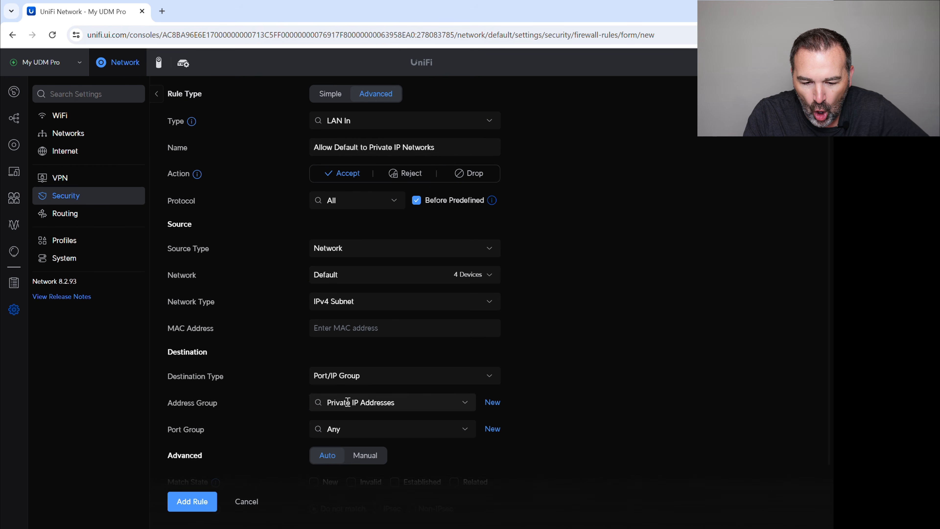
{"action": "left_click", "coordinate": [185, 501]}
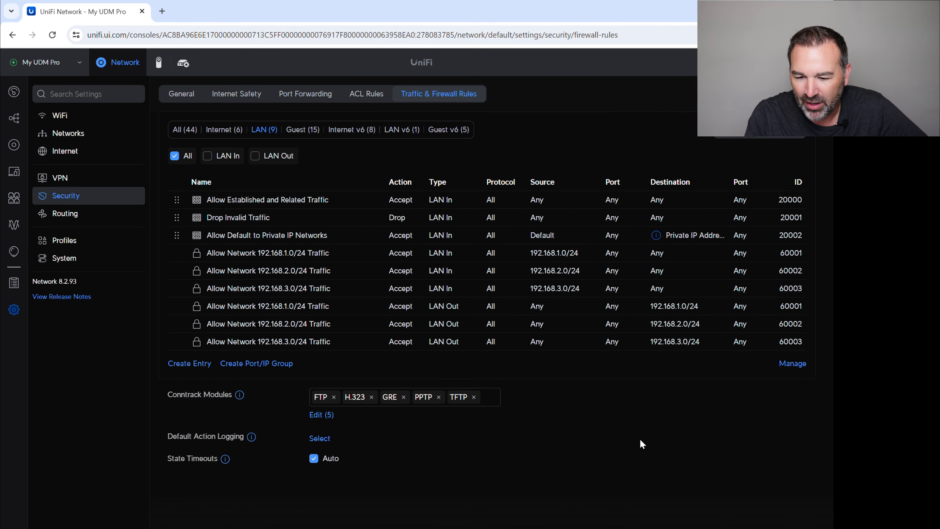
Review the new rule's destination group, filter the rule list to LAN In, and read Rule #4 in the VLAN FW Summary PDF.
{"action": "mouse_move", "coordinate": [656, 236]}
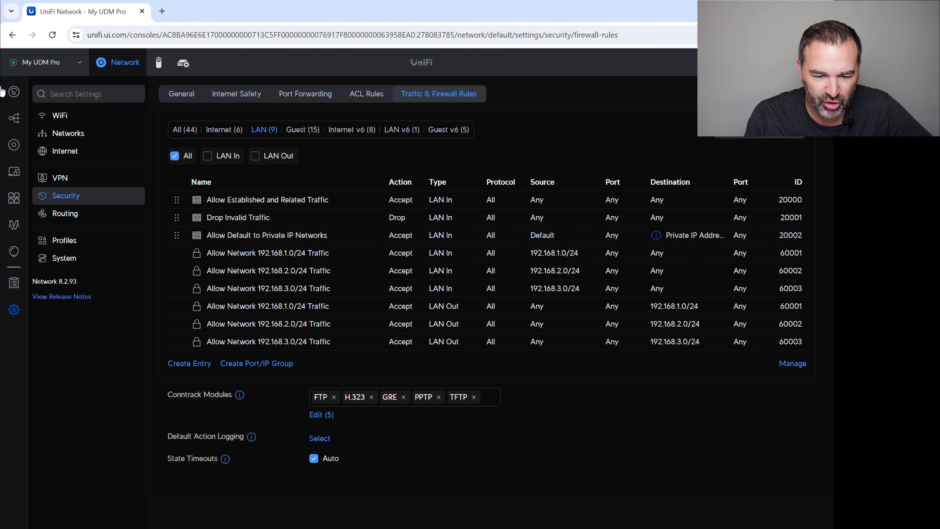
{"action": "left_click", "coordinate": [208, 159]}
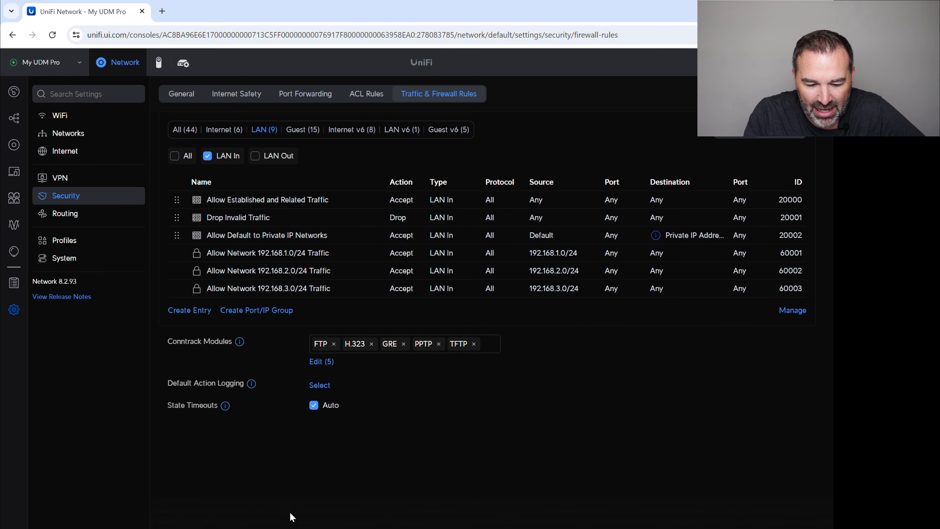
{"action": "left_click", "coordinate": [289, 528]}
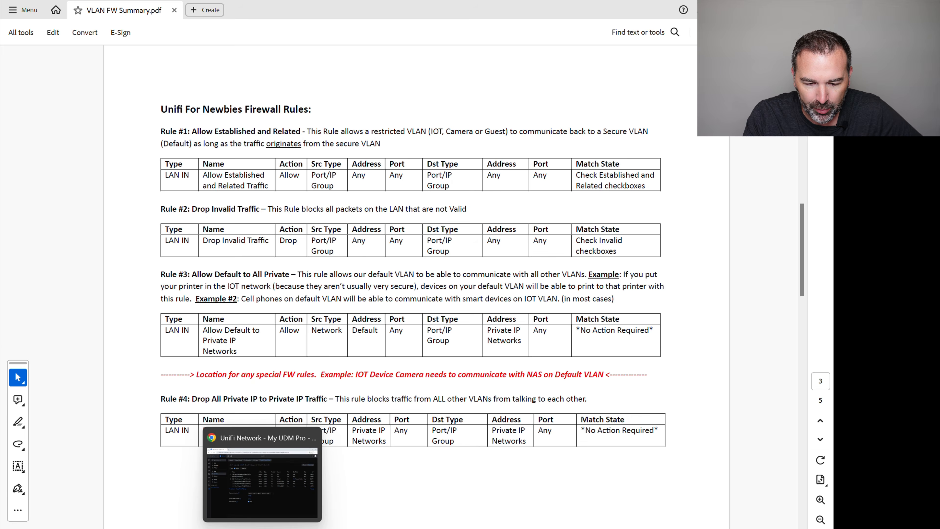
{"action": "left_click", "coordinate": [262, 528]}
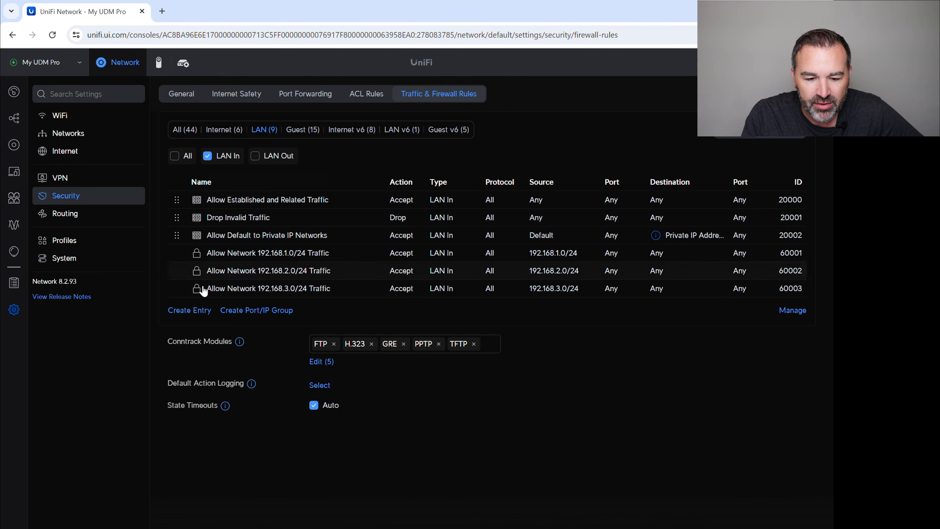
Start a new LAN In firewall rule named Drop All Private IP Networks, consulting the Rule #4 name in the PDF.
{"action": "left_click", "coordinate": [184, 311]}
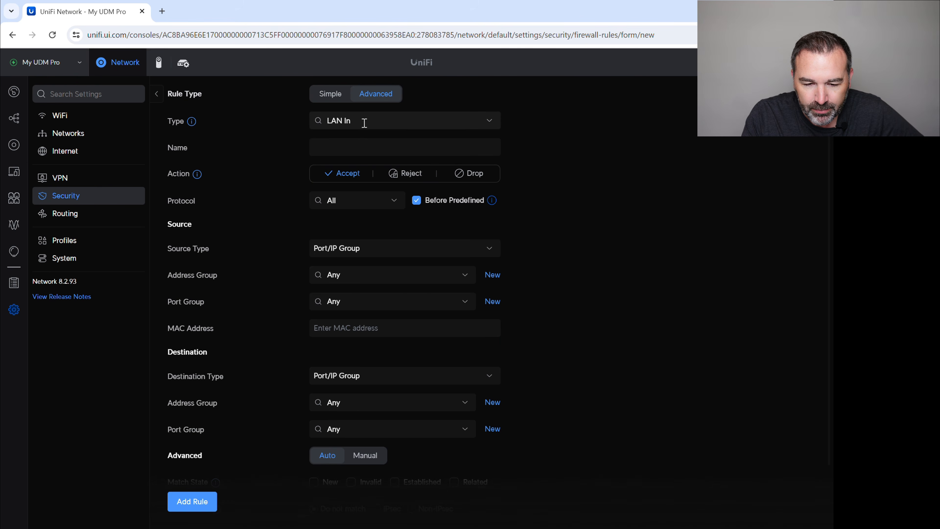
{"action": "left_click", "coordinate": [340, 148]}
{"action": "type", "text": "Drop Pri"}
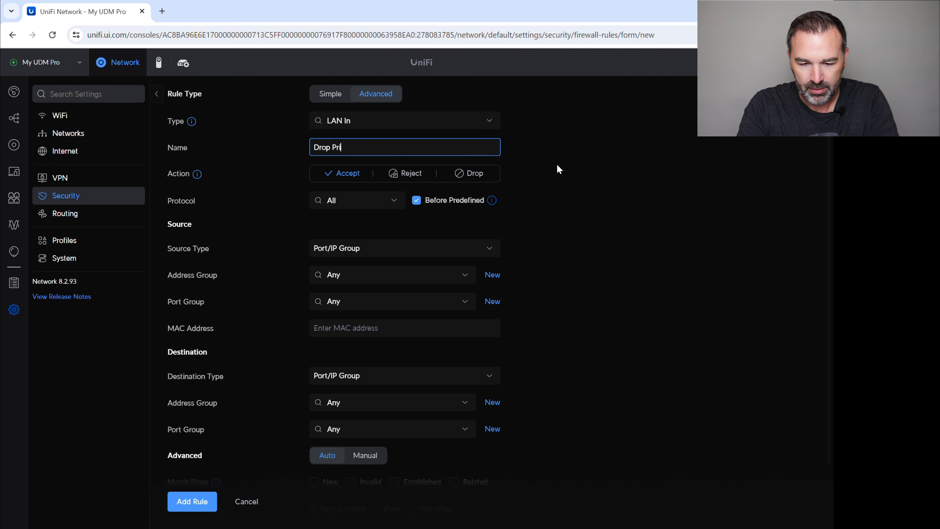
{"action": "type", "text": "vate"}
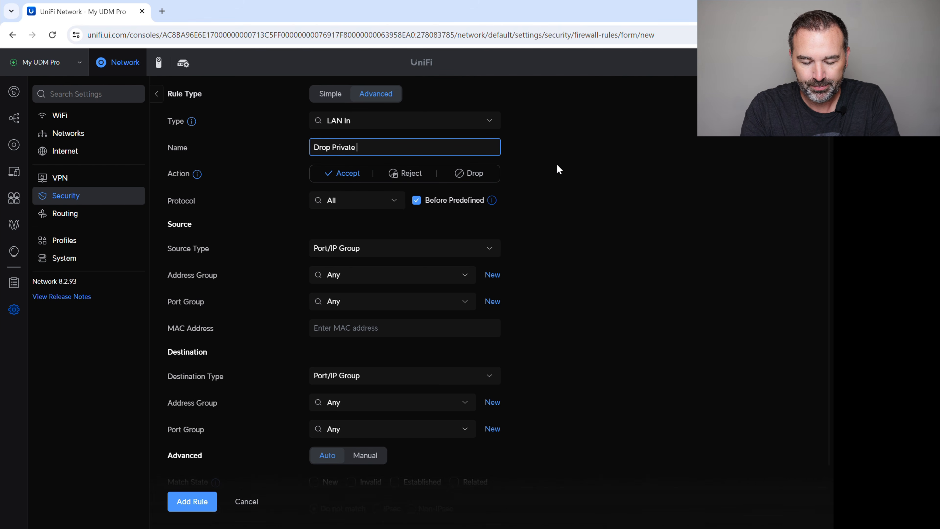
{"action": "key", "text": "alt+Tab"}
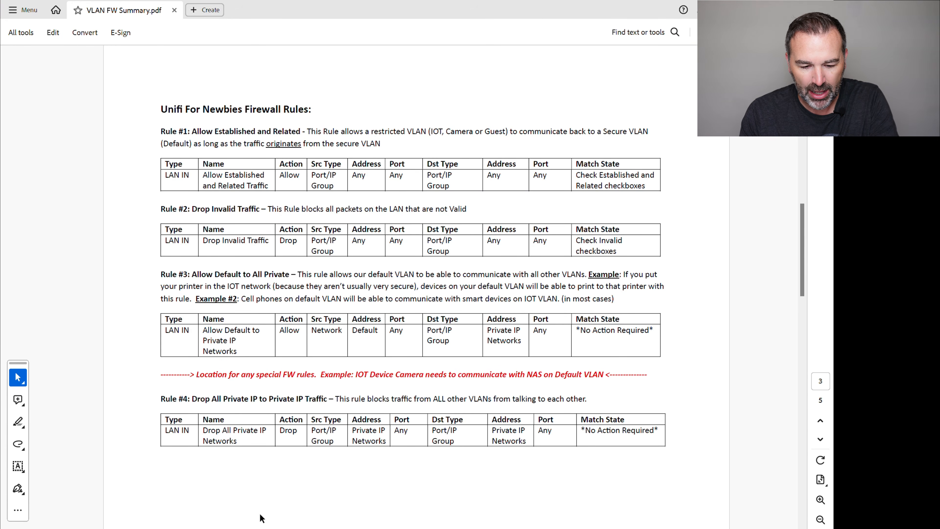
{"action": "key", "text": "alt+Tab"}
{"action": "key", "text": "BackSpace"}
{"action": "key", "text": "BackSpace"}
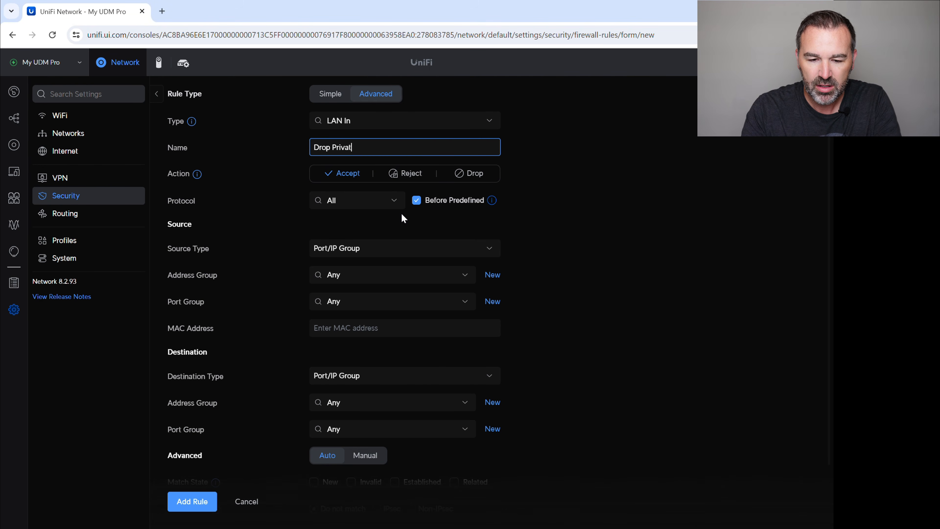
{"action": "type", "text": "ll "}
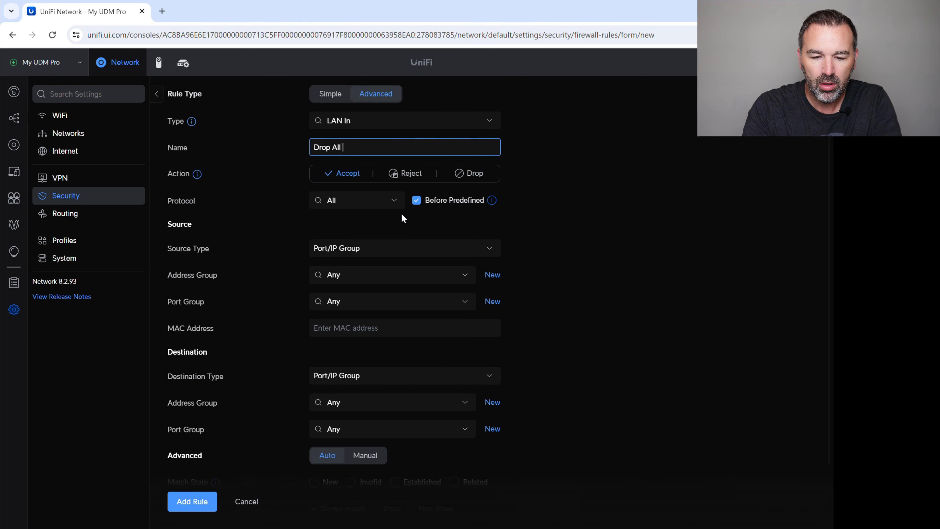
{"action": "type", "text": "Provate "}
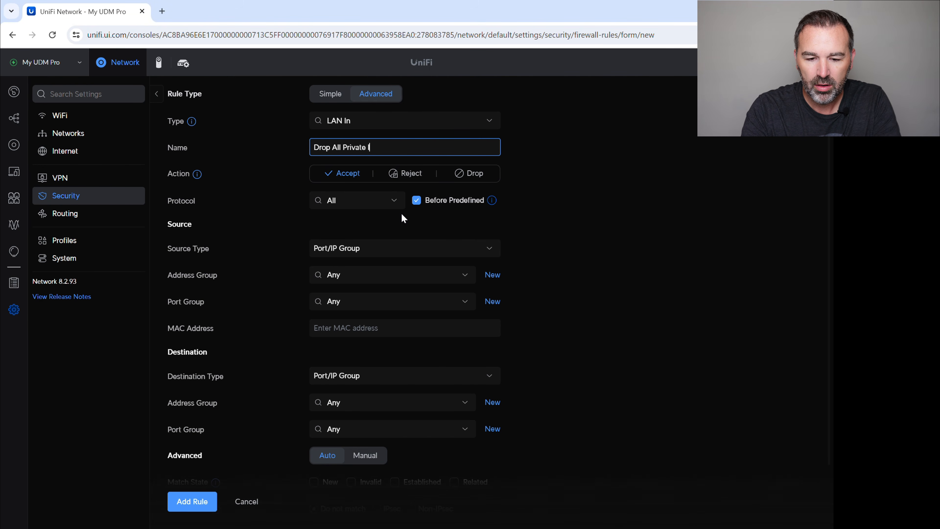
{"action": "type", "text": "IP Networks"}
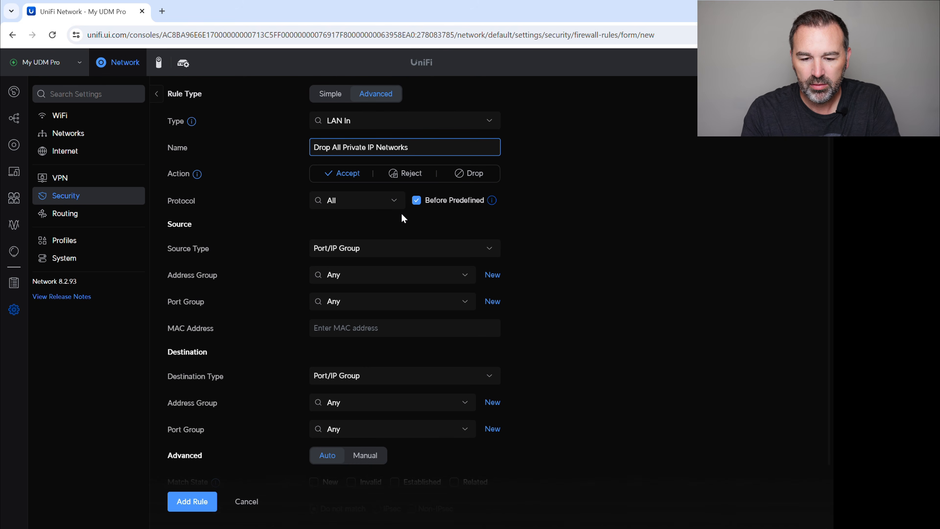
Set the action to Drop, choose Private IP Addresses as both source and destination address group, and add the rule.
{"action": "left_click", "coordinate": [467, 175]}
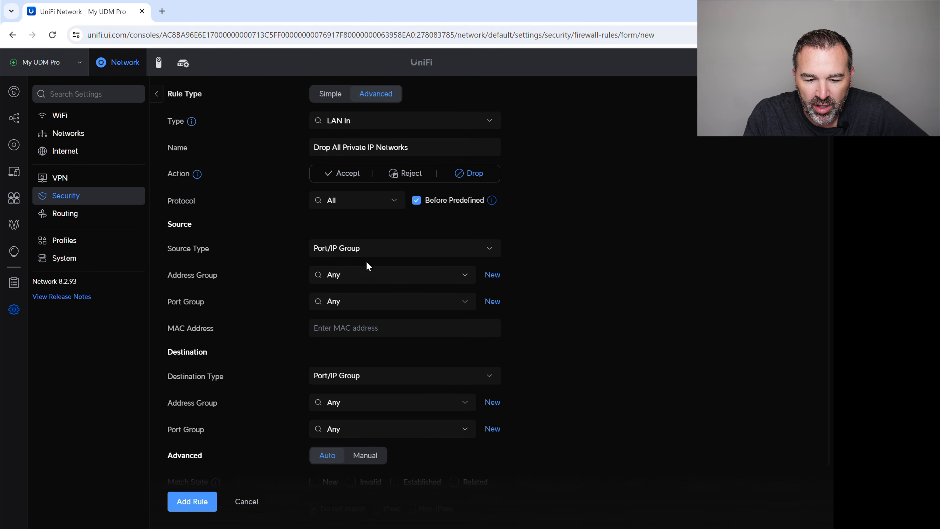
{"action": "left_click", "coordinate": [359, 274]}
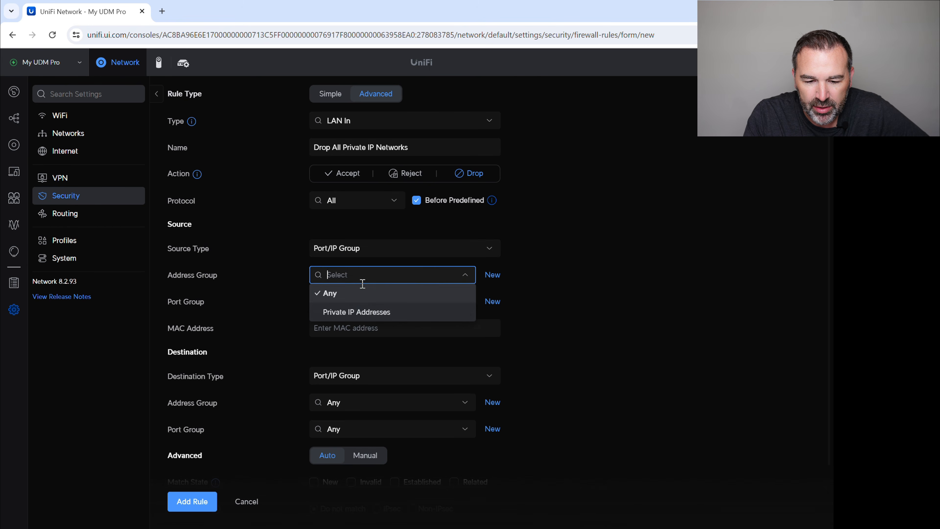
{"action": "left_click", "coordinate": [358, 313]}
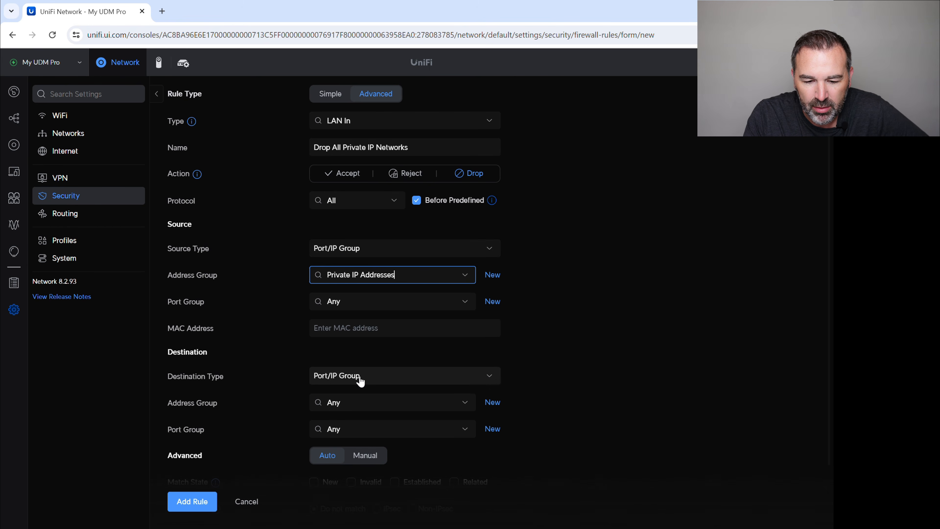
{"action": "left_click", "coordinate": [354, 402]}
{"action": "left_click", "coordinate": [355, 440]}
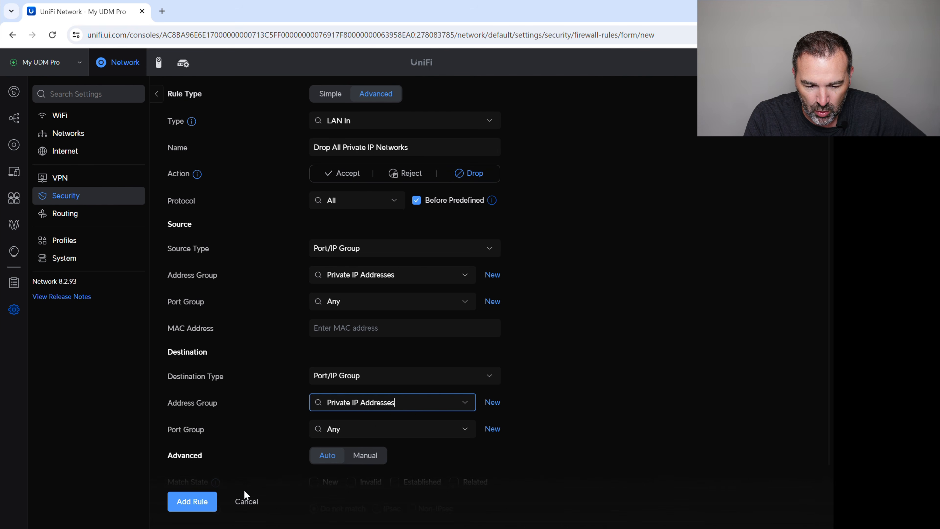
{"action": "left_click", "coordinate": [192, 506]}
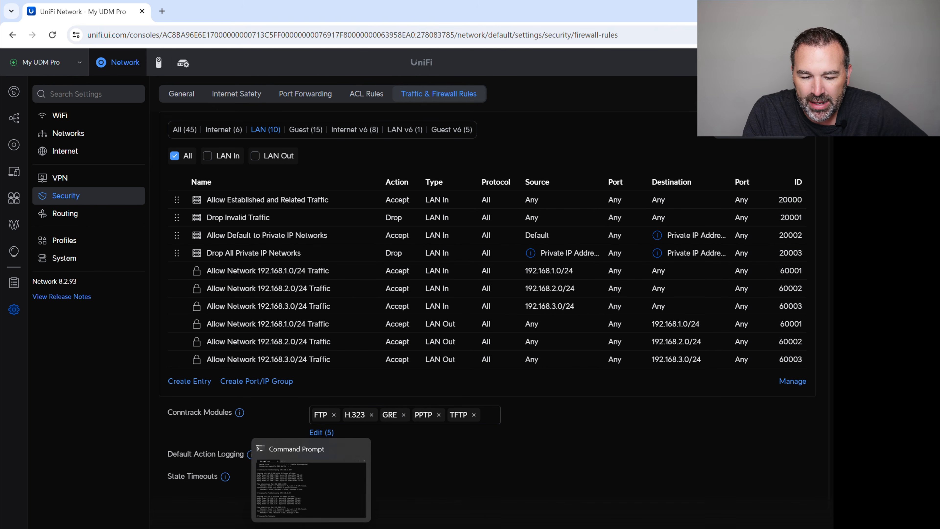
Switch to the Command Prompt and run ipconfig to check the computer's current IP address.
{"action": "left_click", "coordinate": [313, 476]}
{"action": "type", "text": "ipconfig"}
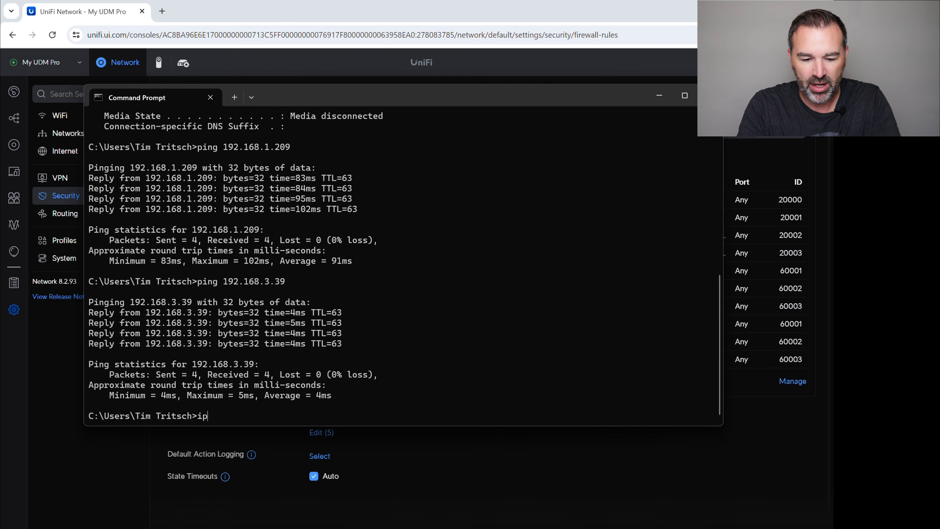
{"action": "key", "text": "Return"}
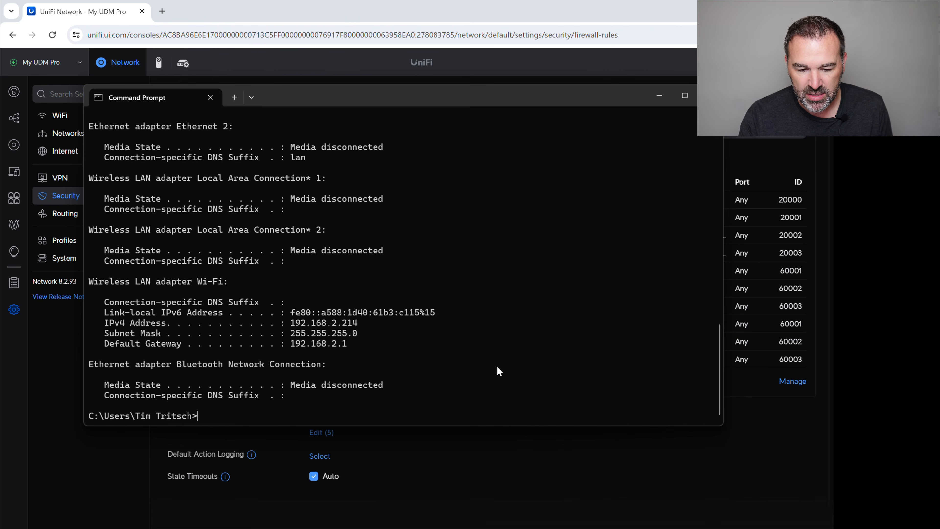
Ping 192.168.1.209 from the Command Prompt to test access to the Default network.
{"action": "type", "text": "ping 192.168.3.39"}
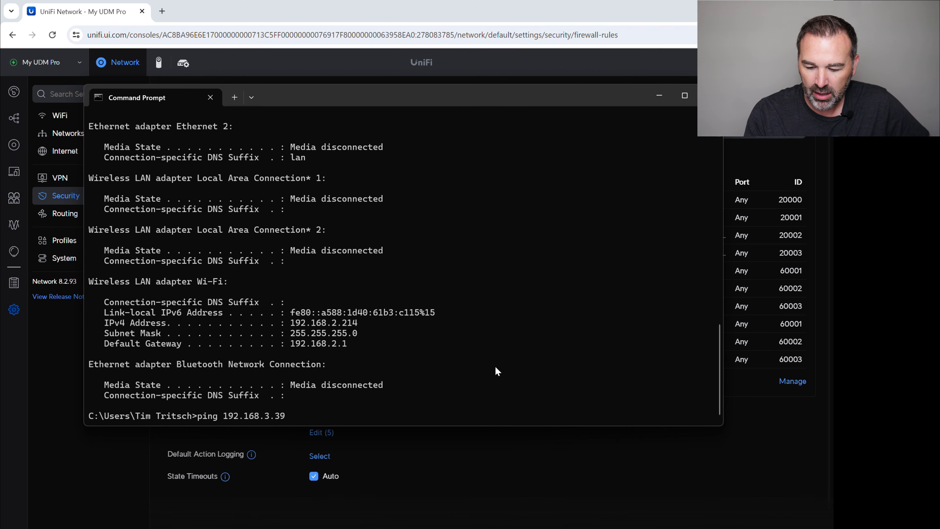
{"action": "key", "text": "BackSpace"}
{"action": "key", "text": "BackSpace"}
{"action": "key", "text": "BackSpace"}
{"action": "key", "text": "BackSpace"}
{"action": "type", "text": "1.209"}
{"action": "key", "text": "Return"}
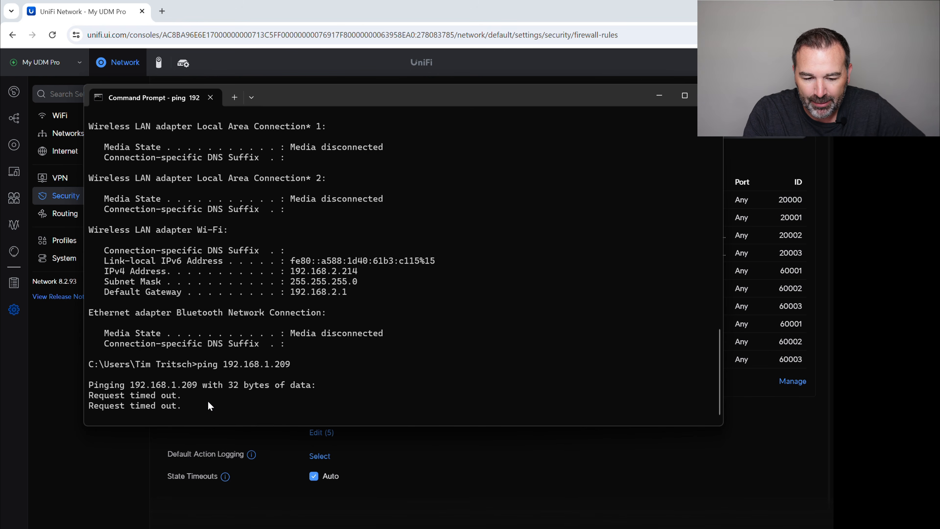
Move the Command Prompt window aside, check the camera's IP address in the UniFi device list, and return to the Command Prompt.
{"action": "left_click_drag", "start_coordinate": [300, 94], "coordinate": [440, 90]}
{"action": "left_click", "coordinate": [14, 145]}
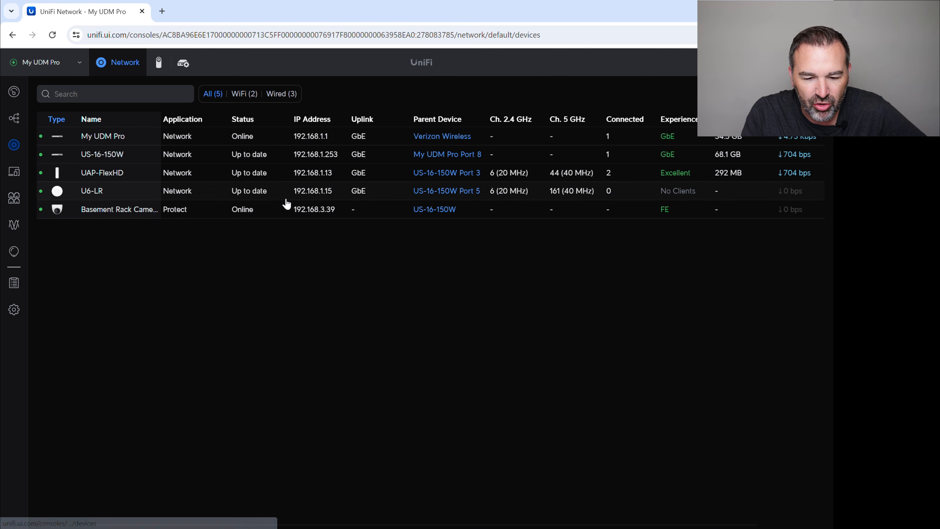
{"action": "key", "text": "alt+Tab"}
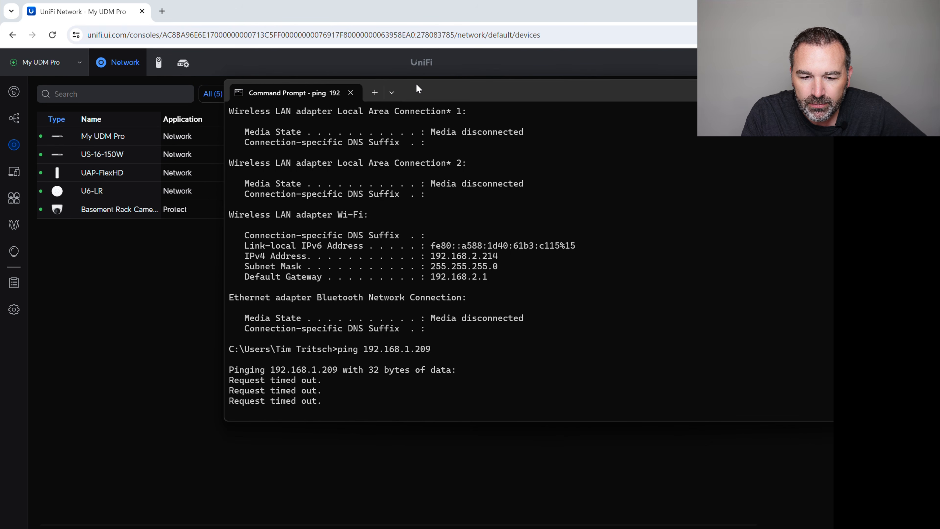
Move the Command Prompt window clear of the device list's IP addresses and ping the camera at 192.168.3.39.
{"action": "left_click_drag", "start_coordinate": [421, 89], "coordinate": [545, 96]}
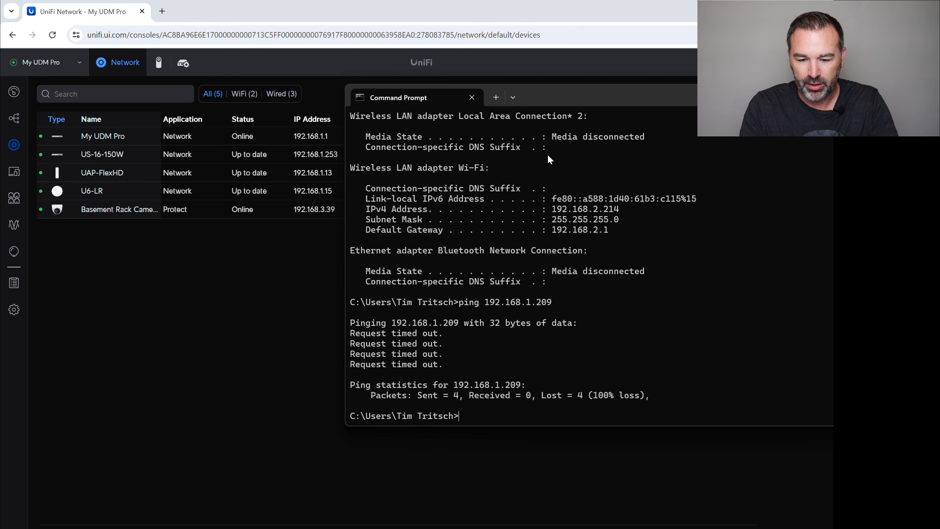
{"action": "key", "text": "Up"}
{"action": "key", "text": "Up"}
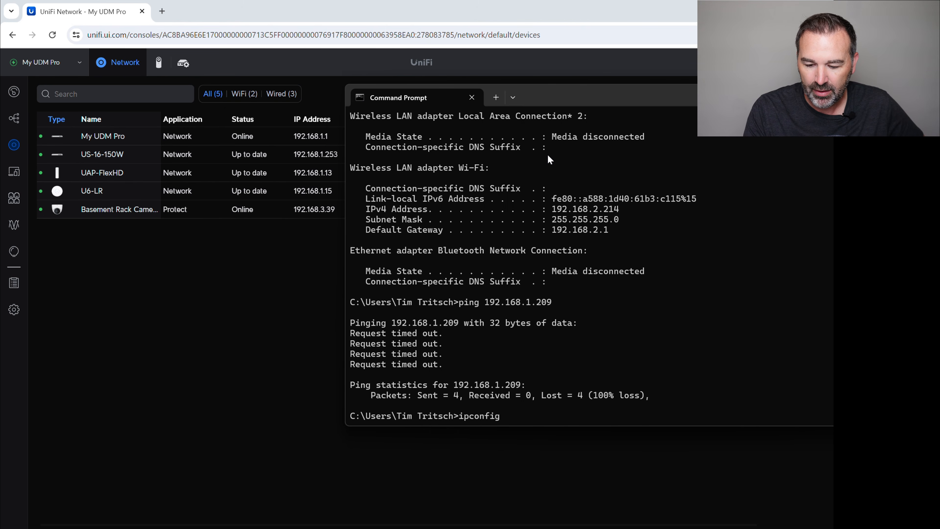
{"action": "key", "text": "Down"}
{"action": "key", "text": "BackSpace"}
{"action": "key", "text": "BackSpace"}
{"action": "key", "text": "BackSpace"}
{"action": "key", "text": "BackSpace"}
{"action": "key", "text": "BackSpace"}
{"action": "type", "text": "3.39"}
{"action": "key", "text": "Return"}
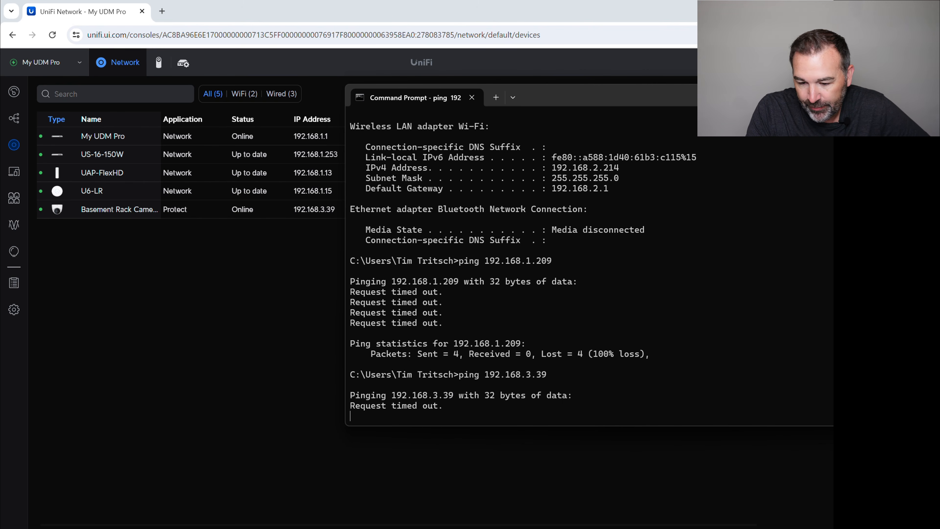
Switch the computer's Wi-Fi connection to MyHomeWiFi.
{"action": "left_click", "coordinate": [740, 528]}
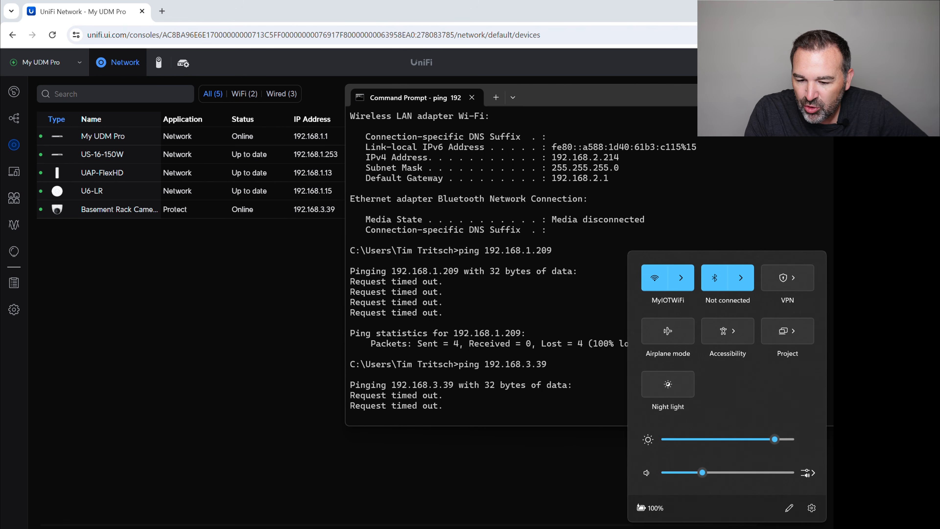
{"action": "left_click", "coordinate": [681, 278]}
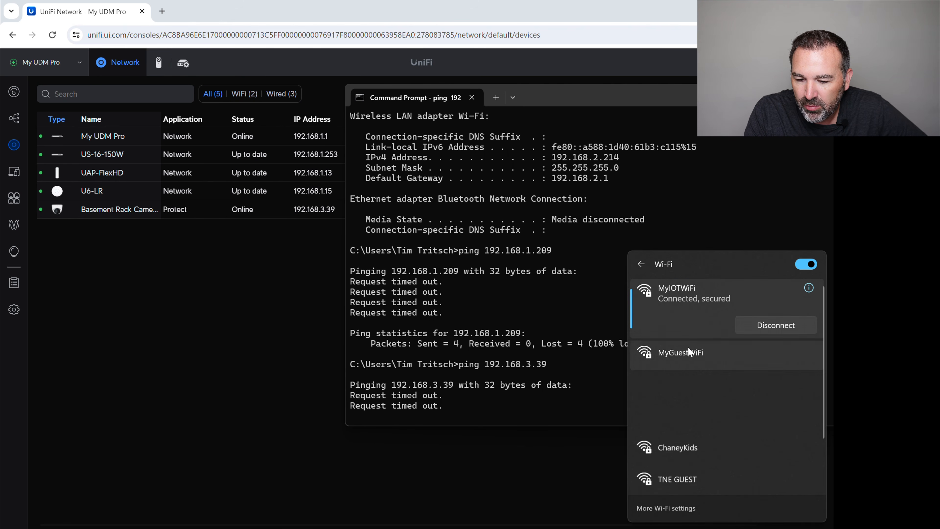
{"action": "left_click", "coordinate": [678, 414]}
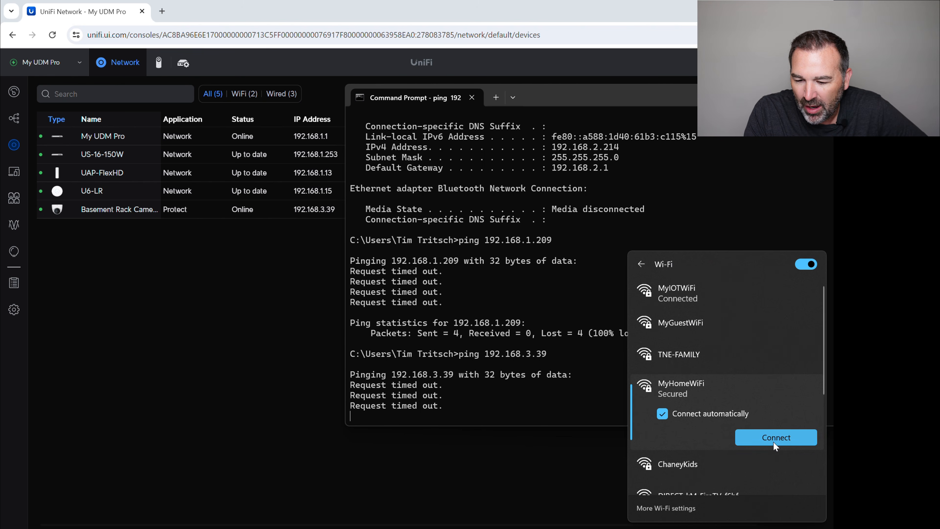
{"action": "left_click", "coordinate": [762, 443]}
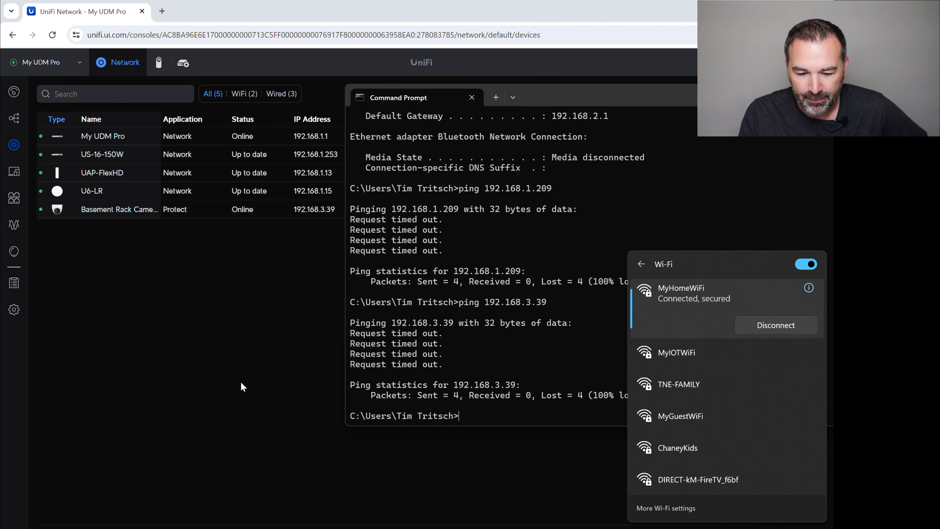
Run ipconfig in the Command Prompt to check the computer's IP address, and ping the camera at 192.168.3.39.
{"action": "left_click", "coordinate": [467, 416]}
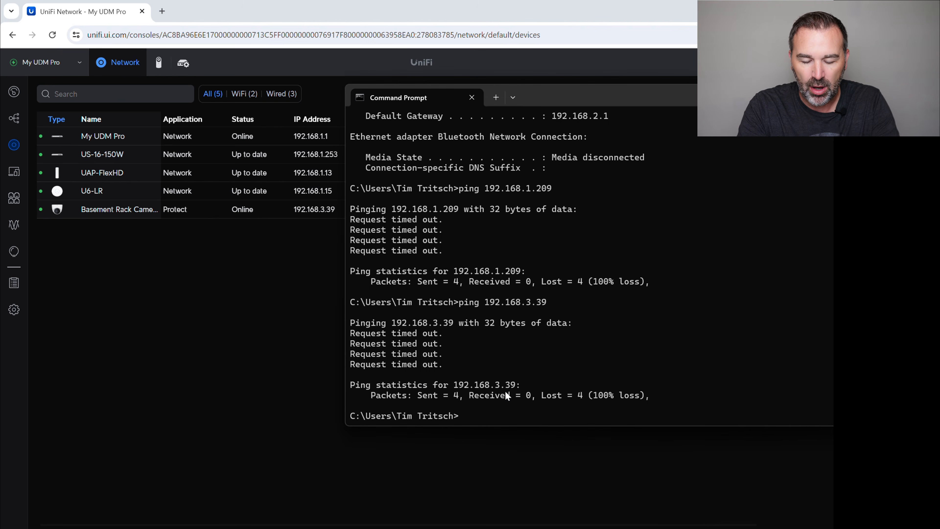
{"action": "type", "text": "ipconfig"}
{"action": "key", "text": "Return"}
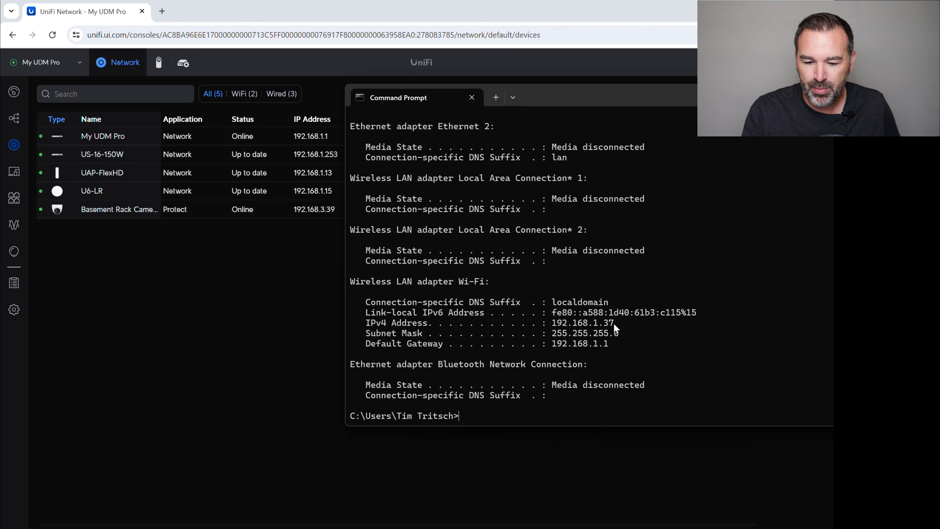
{"action": "type", "text": "ping 192.168.3.39"}
{"action": "key", "text": "Return"}
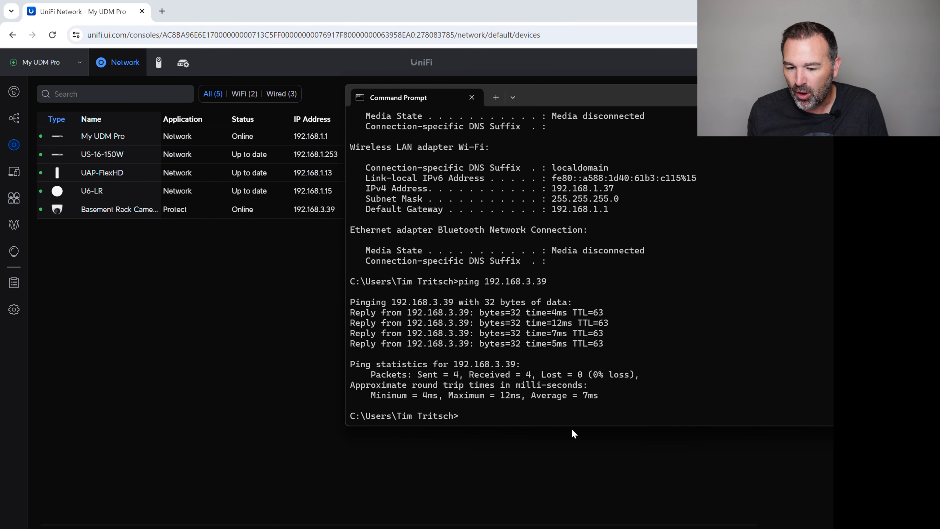
Ping 192.168.2.198 to test access from the Default network to a device on the IOT network.
{"action": "key", "text": "Up"}
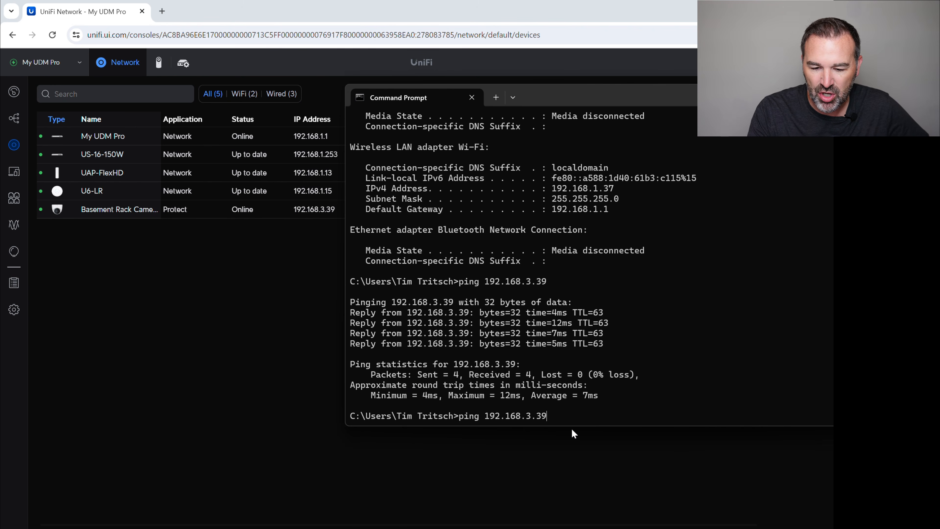
{"action": "key", "text": "BackSpace"}
{"action": "key", "text": "BackSpace"}
{"action": "key", "text": "BackSpace"}
{"action": "key", "text": "BackSpace"}
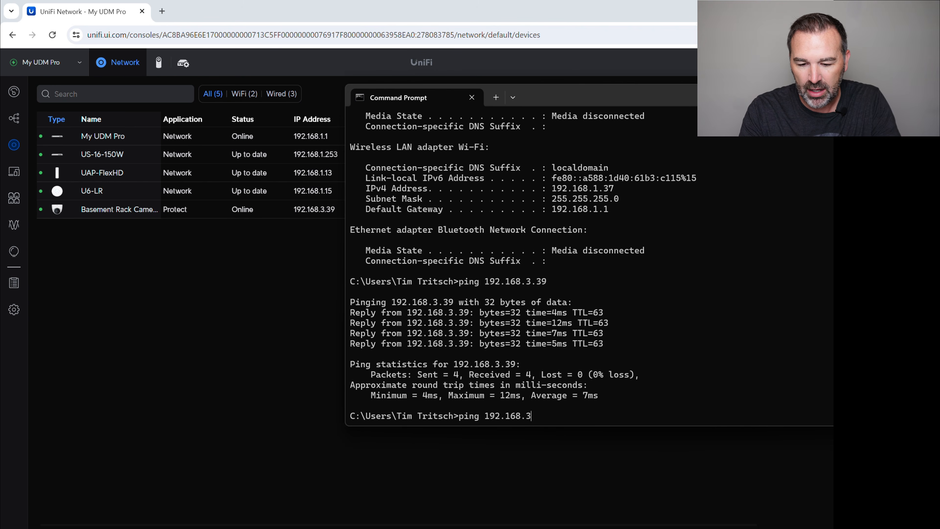
{"action": "type", "text": "2."}
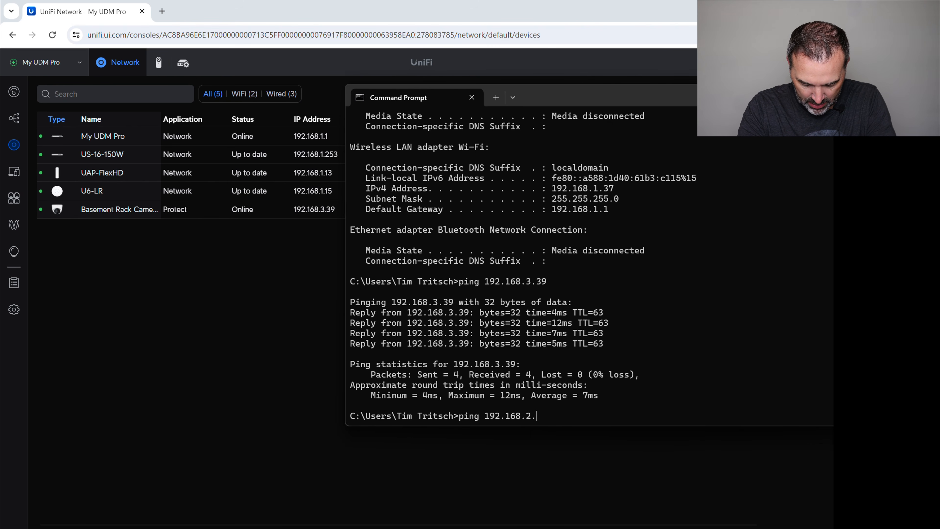
{"action": "type", "text": "198"}
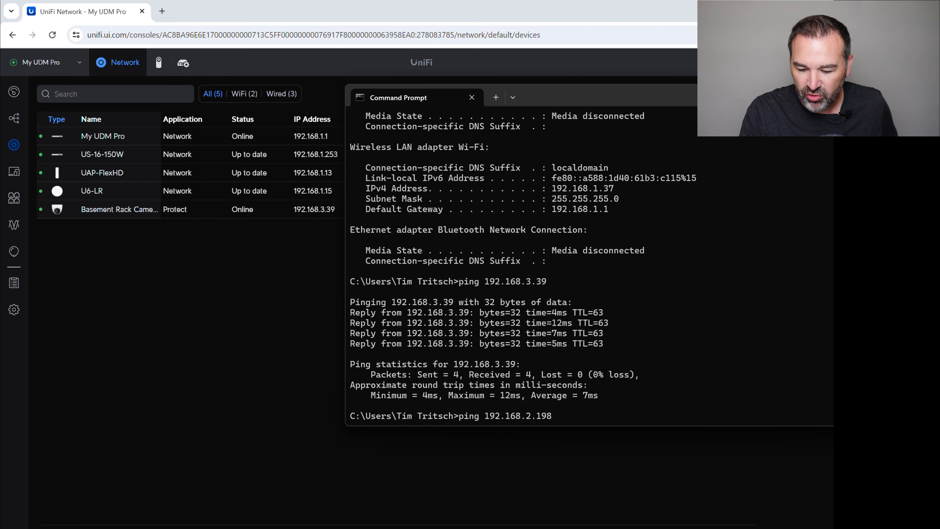
{"action": "key", "text": "Return"}
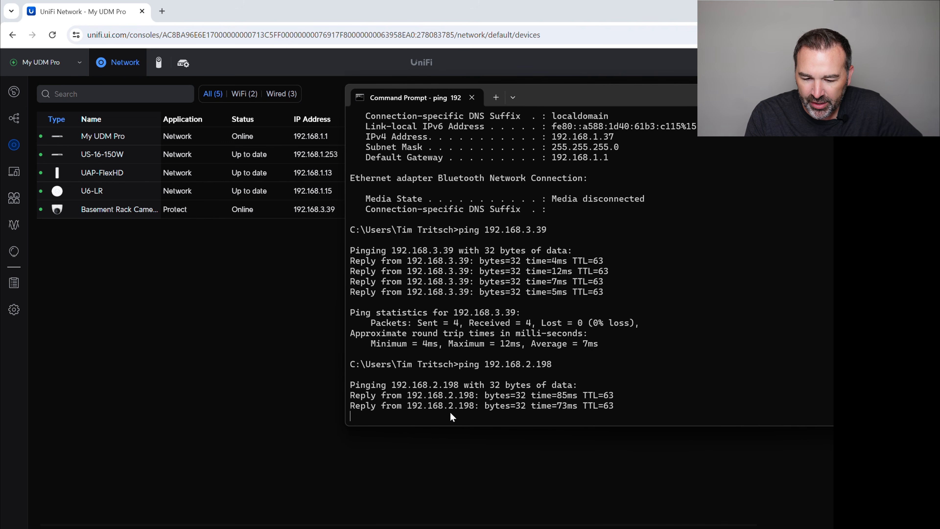
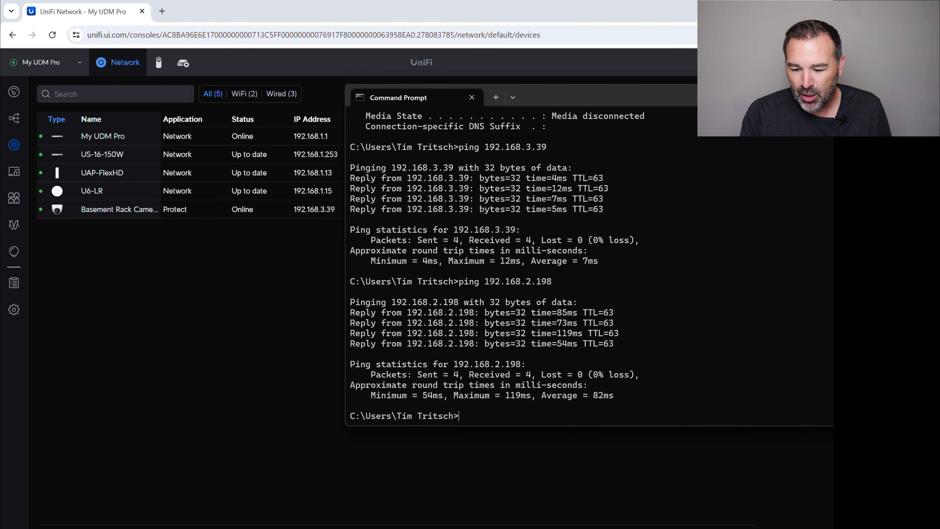
Switch the computer's Wi-Fi connection to MyIOTWiFi.
{"action": "key", "text": "super+a"}
{"action": "left_click", "coordinate": [687, 279]}
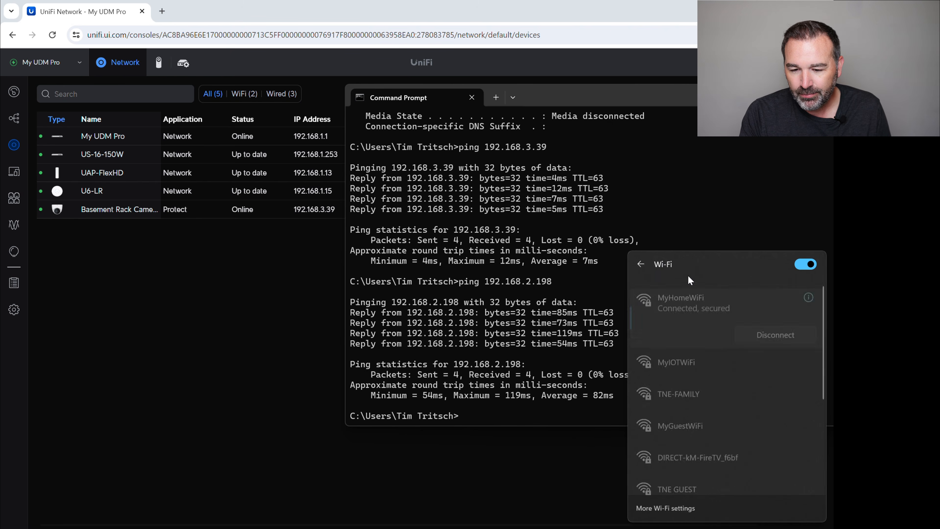
{"action": "left_click", "coordinate": [686, 361]}
{"action": "left_click", "coordinate": [776, 372]}
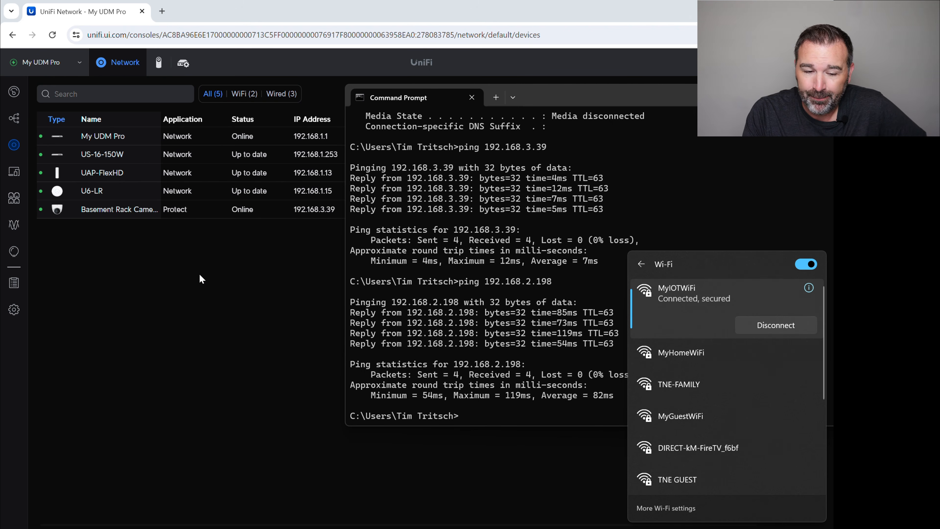
Put the Command Prompt out of the way and open the Default network's settings in UniFi to check its gateway IP.
{"action": "left_click_drag", "start_coordinate": [765, 95], "coordinate": [545, 114]}
{"action": "left_click", "coordinate": [702, 118]}
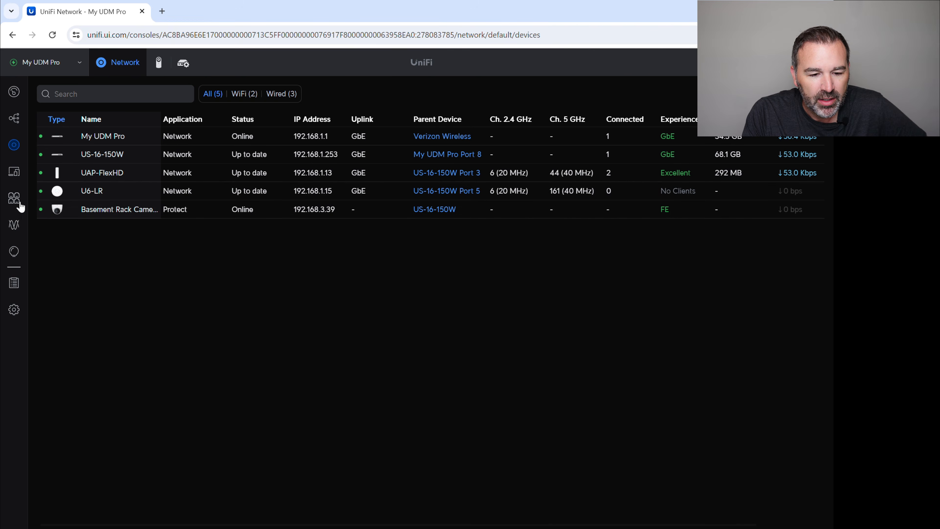
{"action": "left_click", "coordinate": [15, 309]}
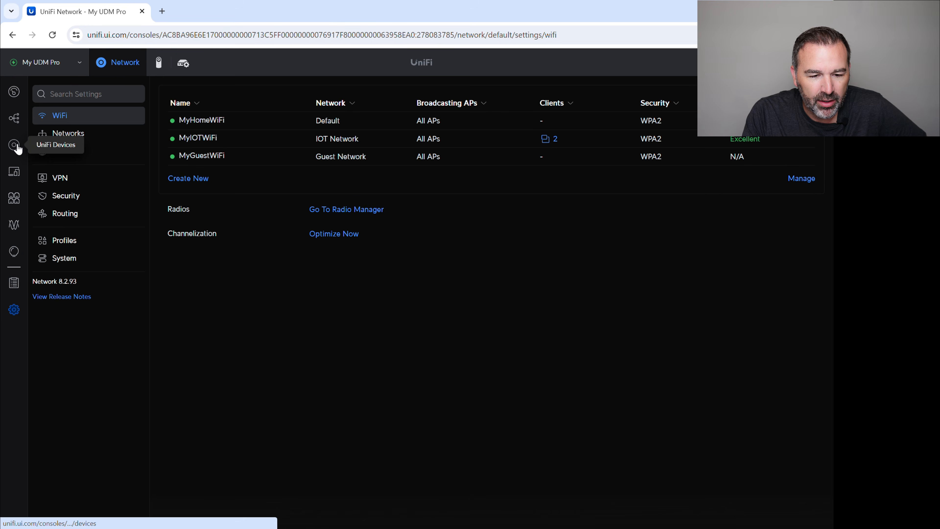
{"action": "left_click", "coordinate": [79, 136]}
{"action": "left_click", "coordinate": [201, 122]}
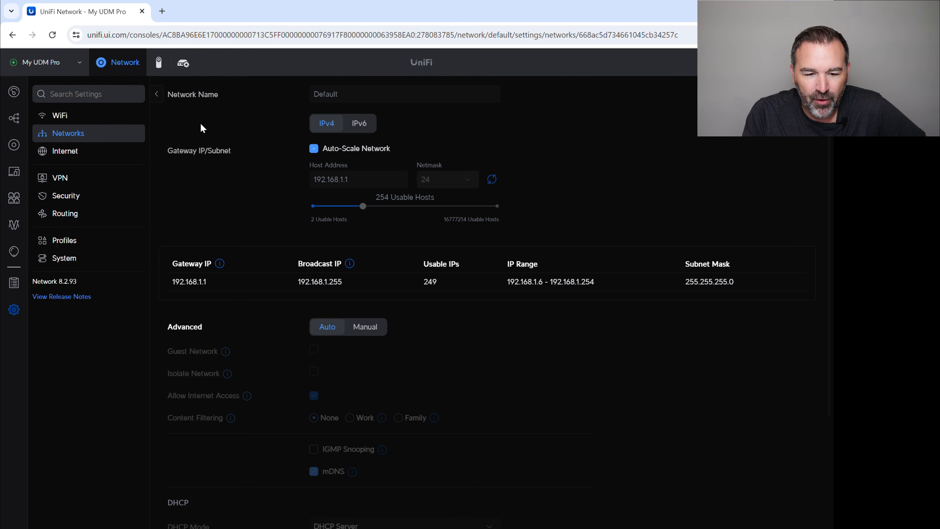
{"action": "left_click_drag", "start_coordinate": [208, 286], "coordinate": [178, 288]}
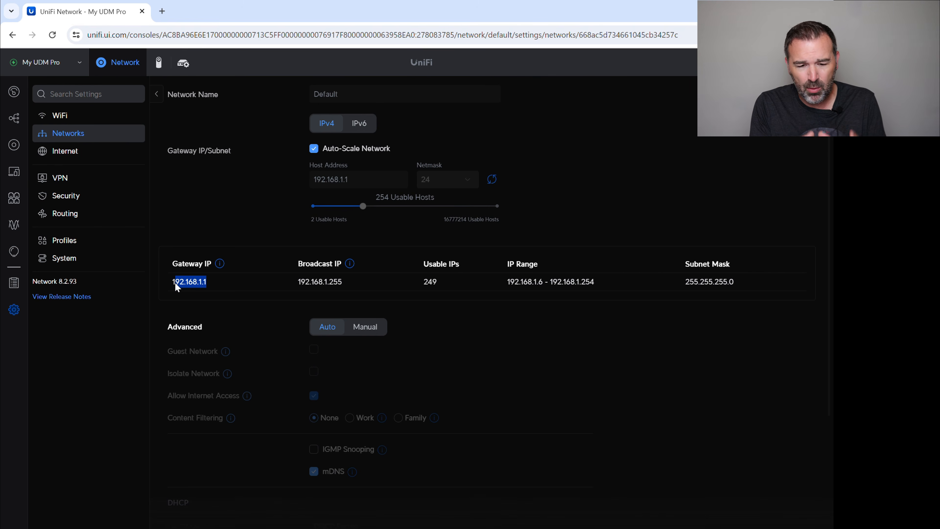
{"action": "left_click_drag", "start_coordinate": [177, 288], "coordinate": [173, 288]}
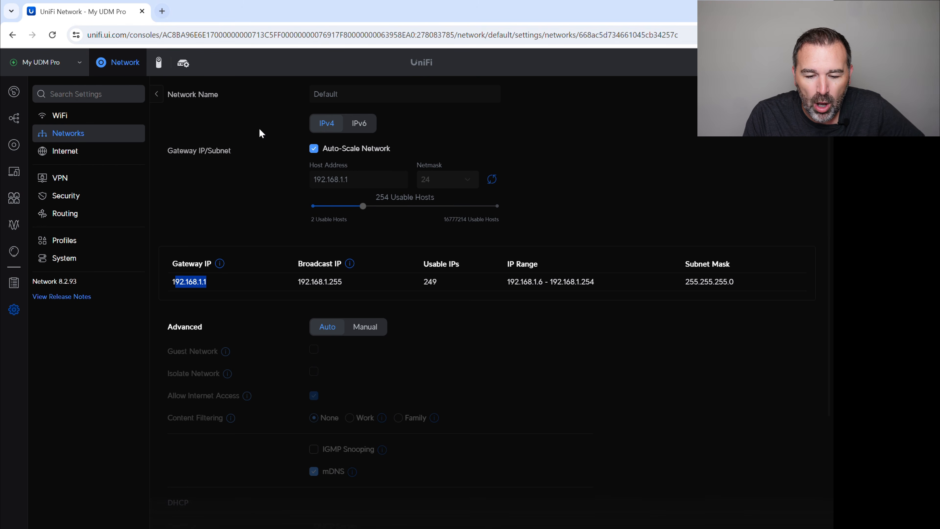
Check the connected Wi-Fi network and open 192.168.1.1 in a new browser tab to test access to the gateway.
{"action": "left_click", "coordinate": [755, 528]}
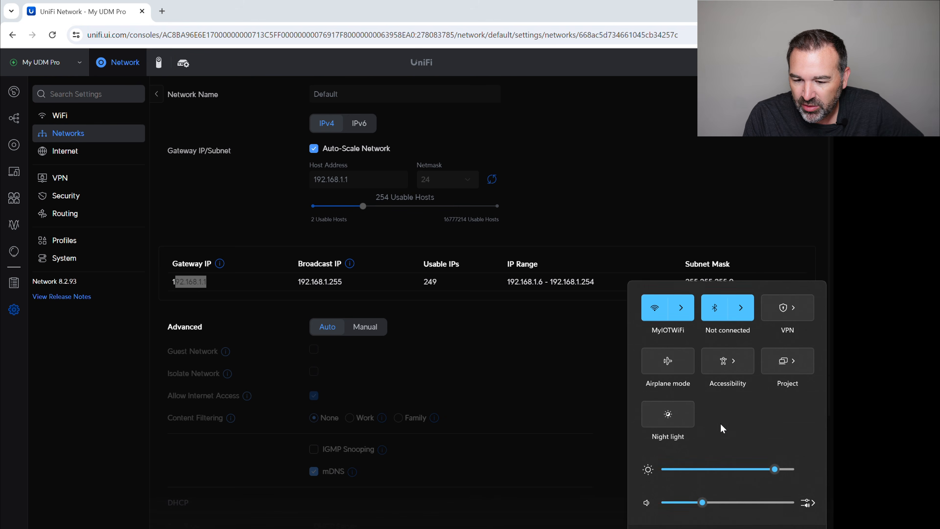
{"action": "left_click", "coordinate": [162, 11]}
{"action": "left_click", "coordinate": [162, 11]}
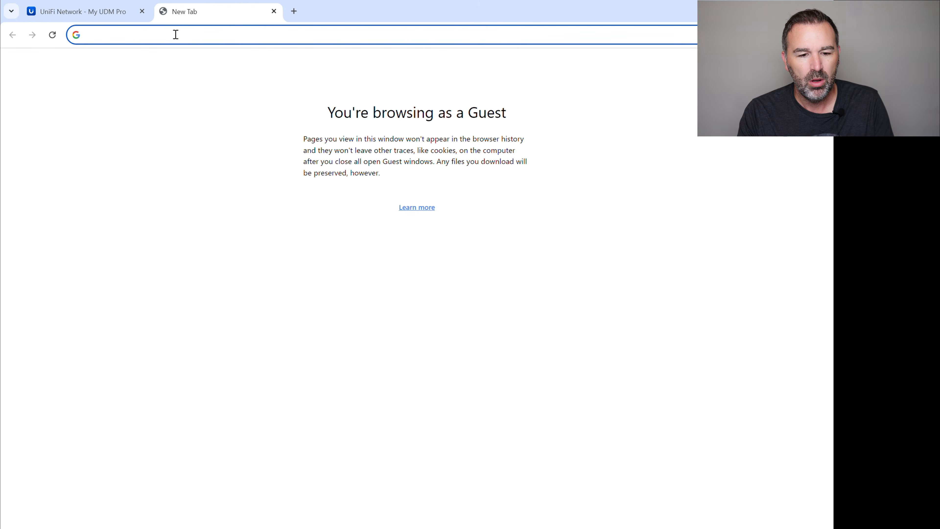
{"action": "type", "text": "192.1"}
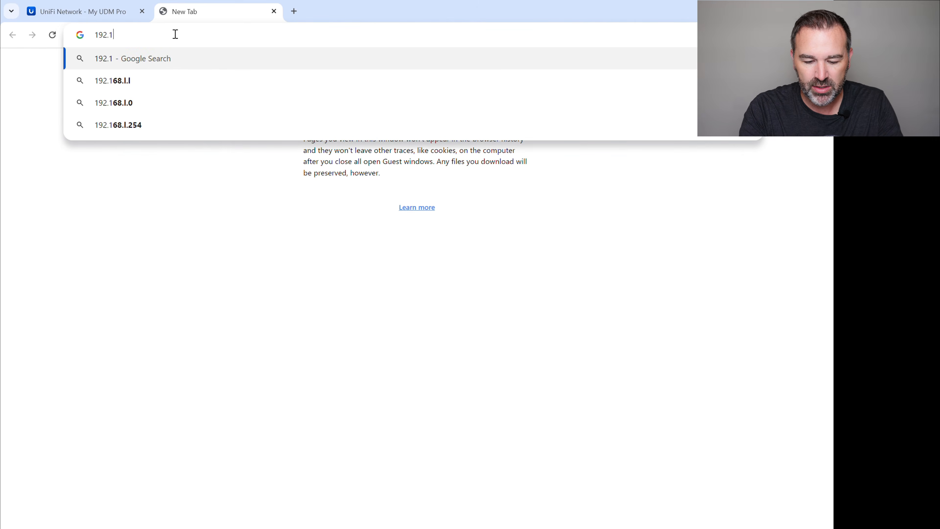
{"action": "type", "text": "68.1.1"}
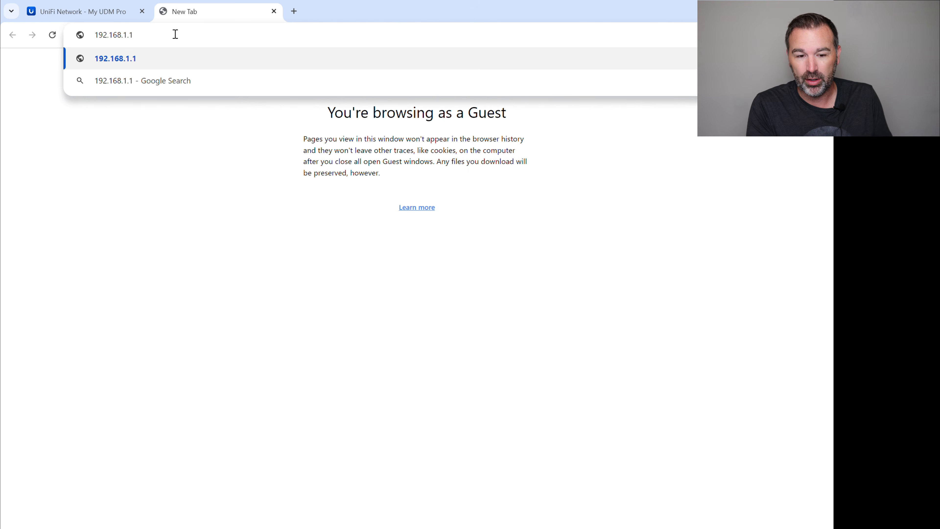
{"action": "key", "text": "Return"}
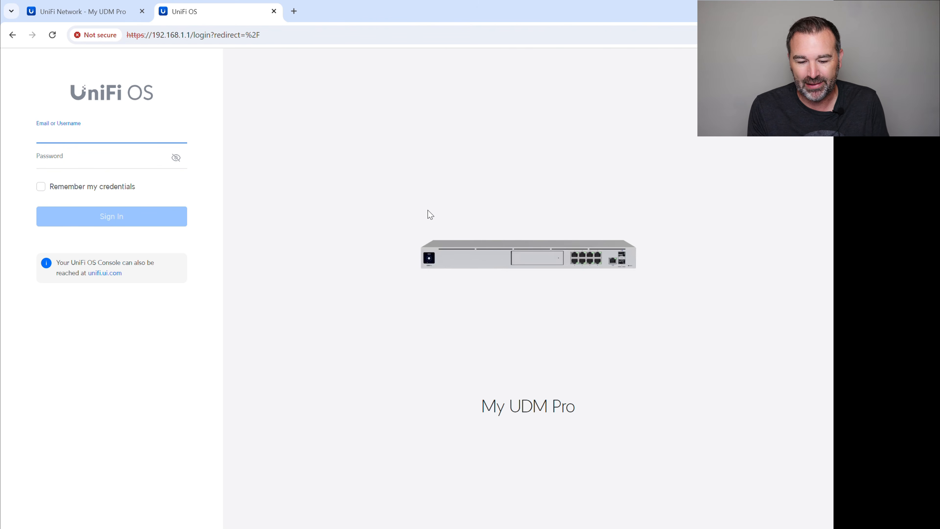
Switch to the VLAN FW Summary PDF and examine the note between Rules #3 and #4 on where special firewall rules belong.
{"action": "left_click", "coordinate": [299, 528]}
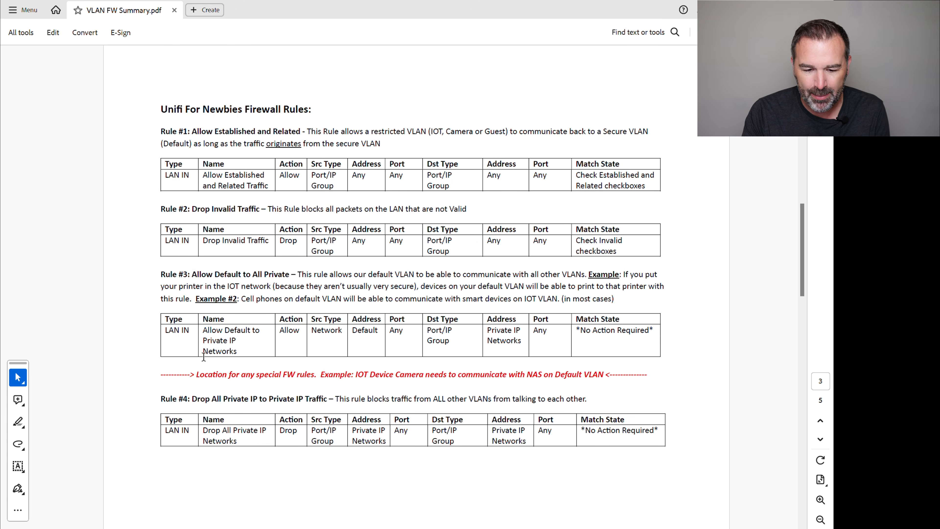
{"action": "left_click_drag", "start_coordinate": [161, 374], "coordinate": [663, 374]}
{"action": "left_click", "coordinate": [671, 374]}
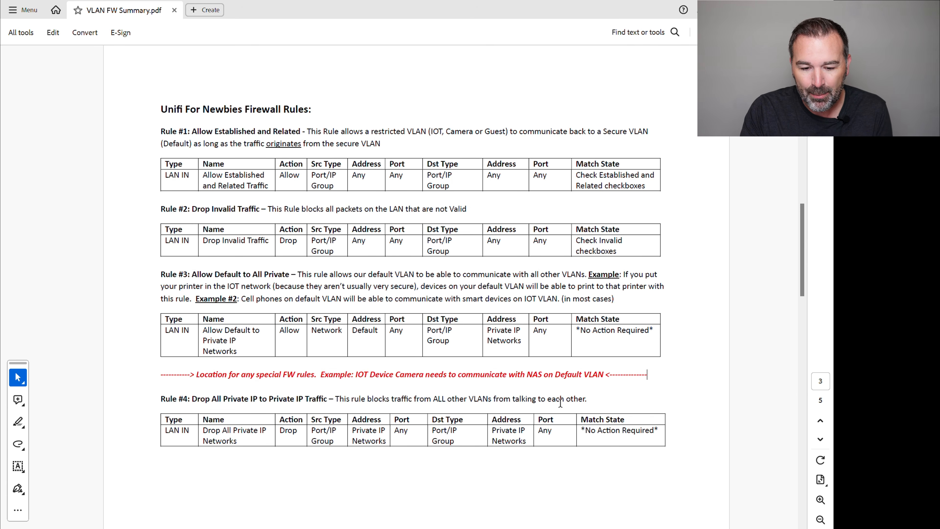
{"action": "left_click_drag", "start_coordinate": [355, 375], "coordinate": [415, 377]}
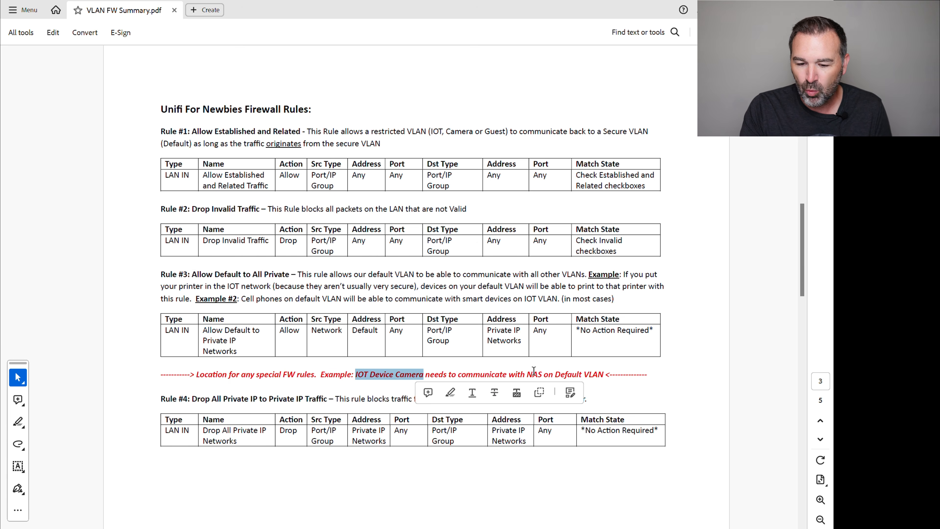
{"action": "left_click", "coordinate": [543, 374]}
{"action": "double_click", "coordinate": [534, 374]}
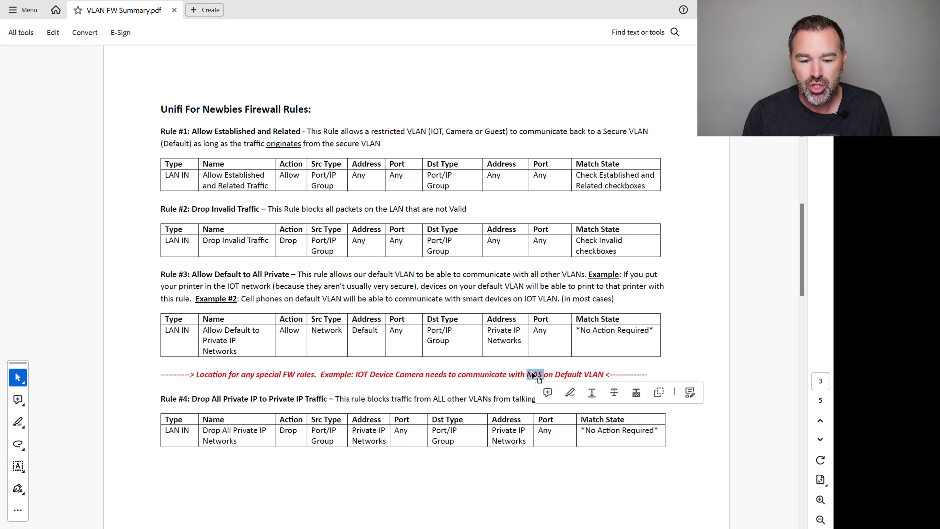
{"action": "left_click_drag", "start_coordinate": [162, 331], "coordinate": [190, 330]}
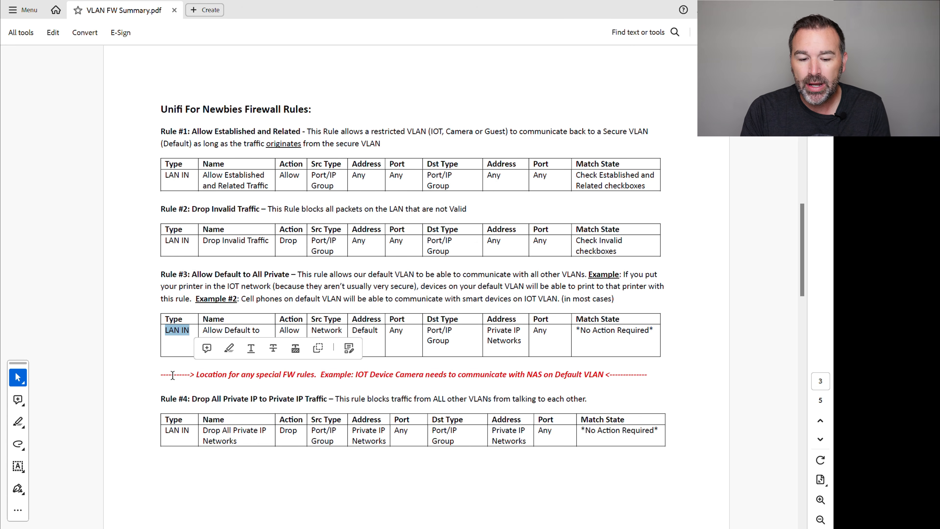
{"action": "left_click_drag", "start_coordinate": [164, 375], "coordinate": [644, 379]}
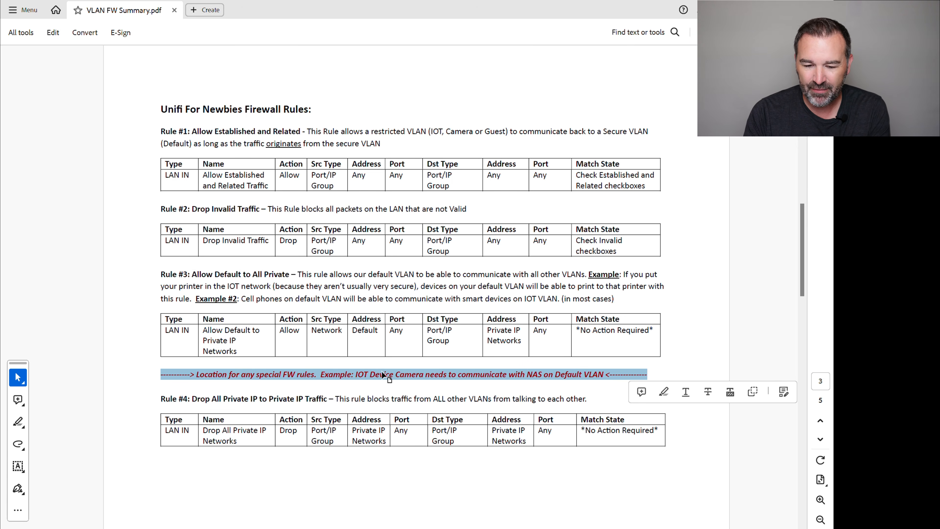
{"action": "left_click", "coordinate": [386, 398]}
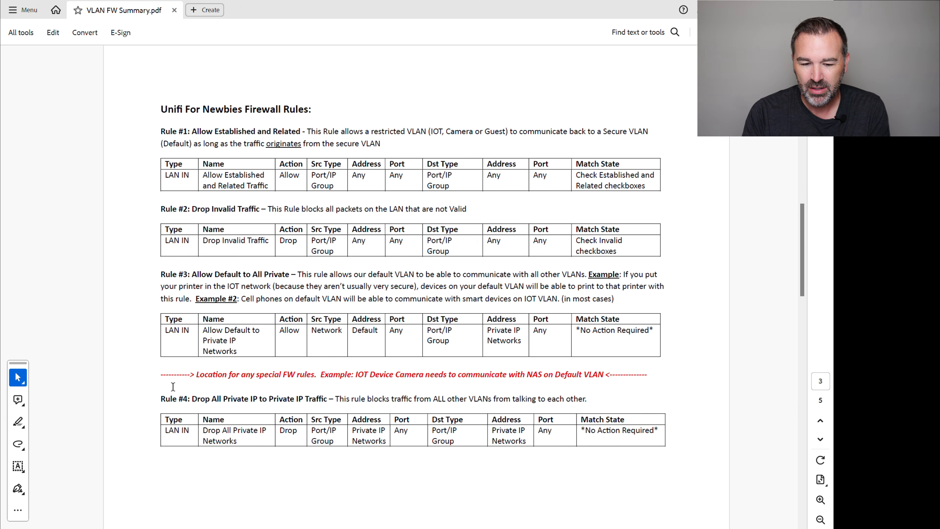
Select the special firewall rules note in the PDF and check the matching position among the LAN rules in UniFi's Traffic & Firewall Rules.
{"action": "left_click", "coordinate": [162, 375]}
{"action": "left_click_drag", "start_coordinate": [162, 374], "coordinate": [641, 384]}
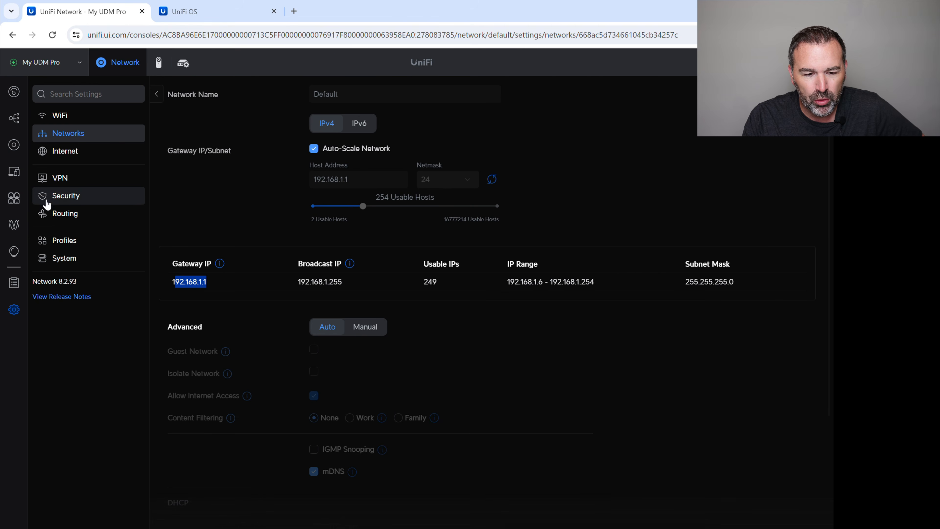
{"action": "left_click", "coordinate": [47, 203]}
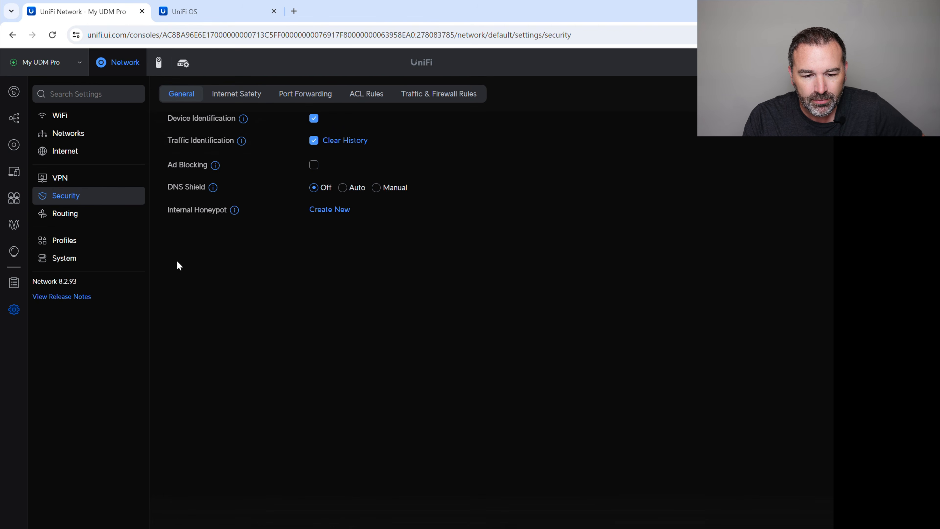
{"action": "left_click", "coordinate": [436, 101]}
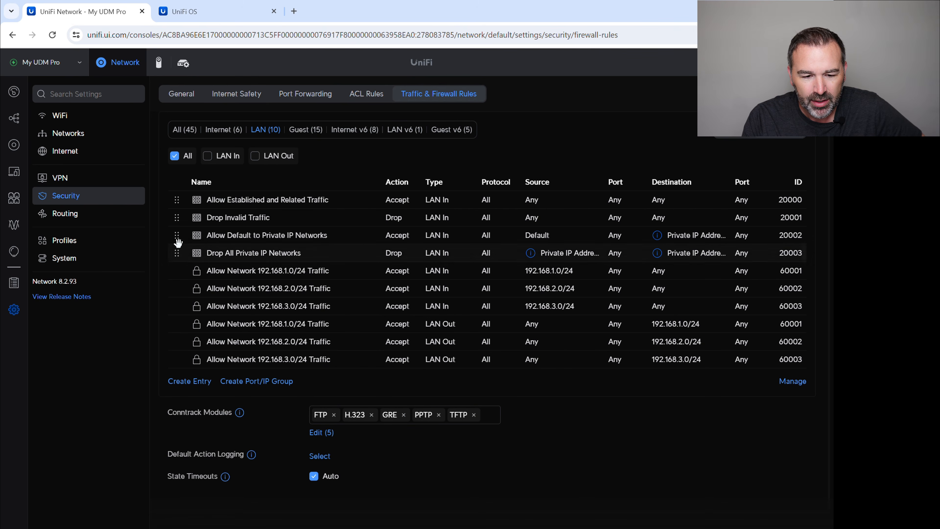
{"action": "mouse_move", "coordinate": [178, 236]}
{"action": "left_mouse_down"}
{"action": "mouse_move", "coordinate": [180, 270]}
{"action": "mouse_move", "coordinate": [176, 240]}
{"action": "left_mouse_up"}
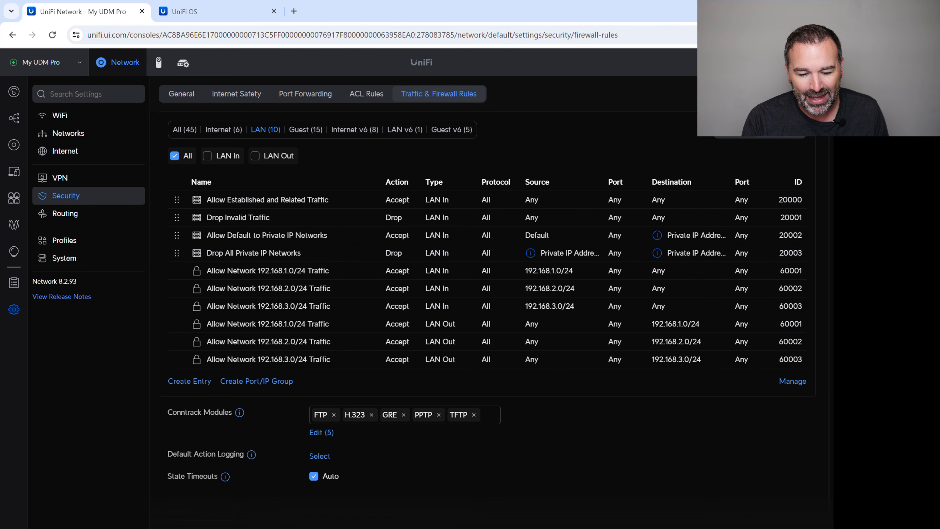
Switch back to the VLAN FW Summary PDF and review Rules #1 to #4 and the LAN Local Rules #5 to #8.
{"action": "left_click", "coordinate": [319, 528]}
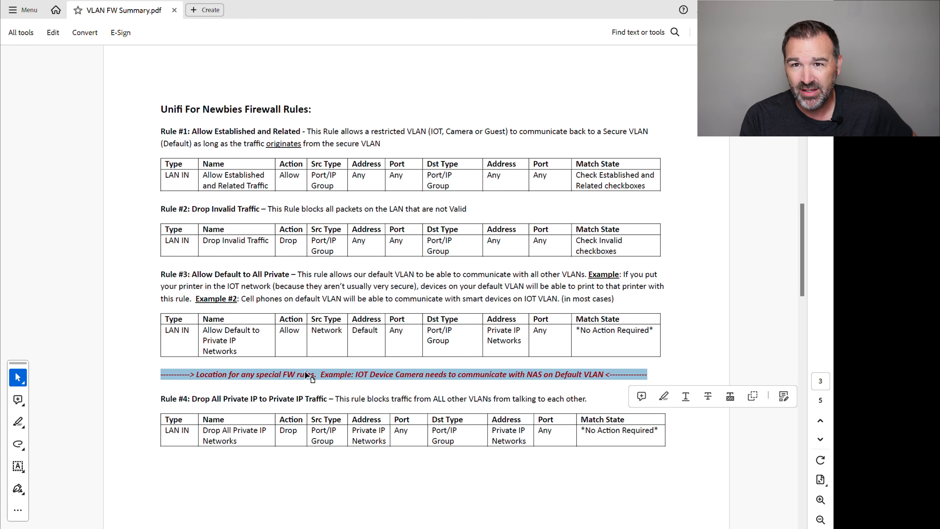
{"action": "scroll", "coordinate": [154, 401], "scroll_direction": "down", "scroll_amount": 1}
{"action": "scroll", "coordinate": [153, 402], "scroll_direction": "up", "scroll_amount": 1}
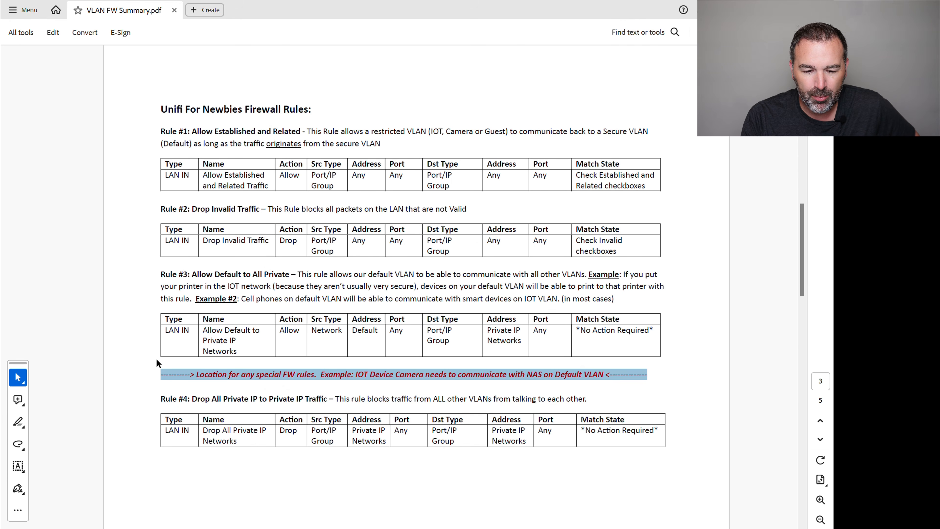
{"action": "scroll", "coordinate": [146, 362], "scroll_direction": "down", "scroll_amount": 1}
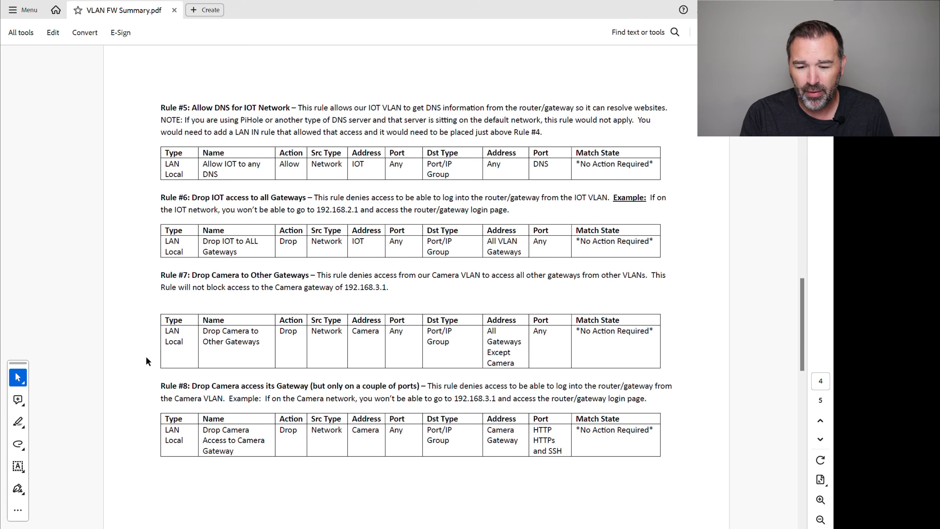
{"action": "scroll", "coordinate": [147, 357], "scroll_direction": "up", "scroll_amount": 1}
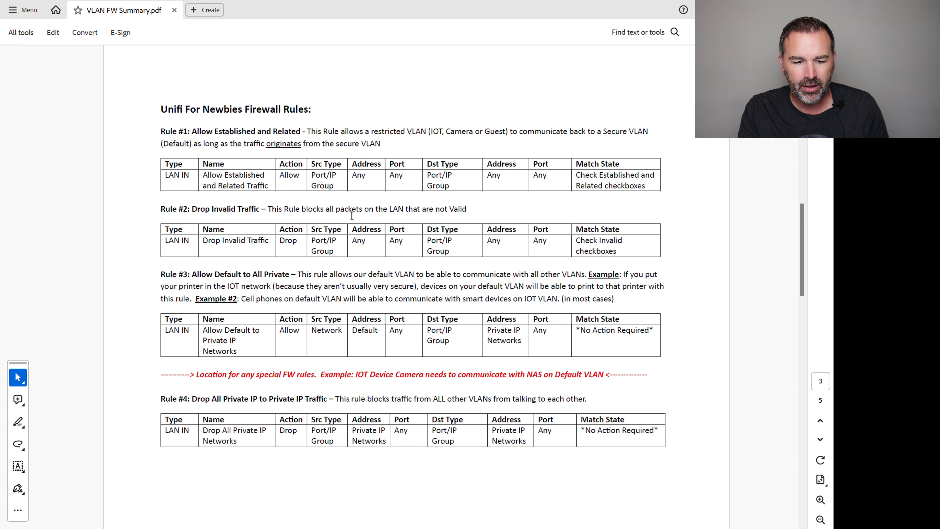
{"action": "scroll", "coordinate": [351, 216], "scroll_direction": "down", "scroll_amount": 3}
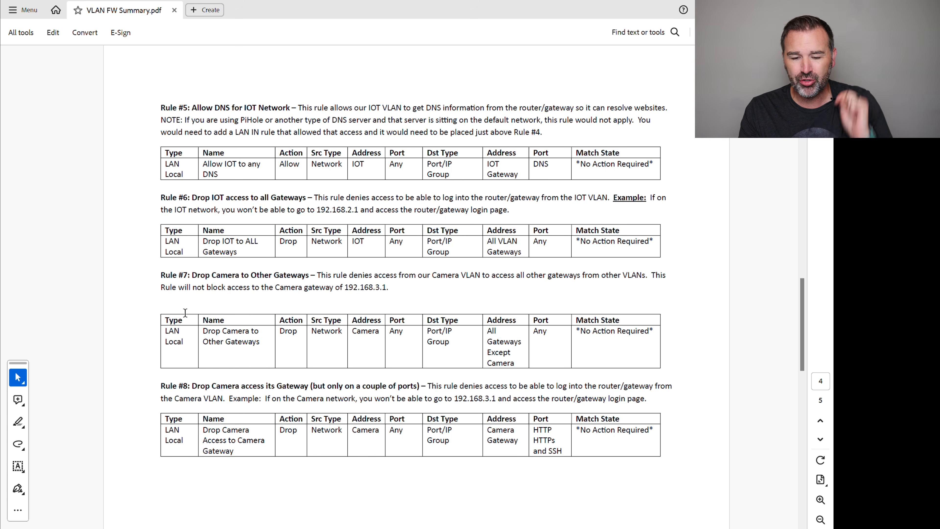
Highlight the Wi-Fi adapter's DNS Servers line in the Command Prompt and compare it with Rule #5's IOT Gateway destination in the PDF.
{"action": "key", "text": "alt+Tab"}
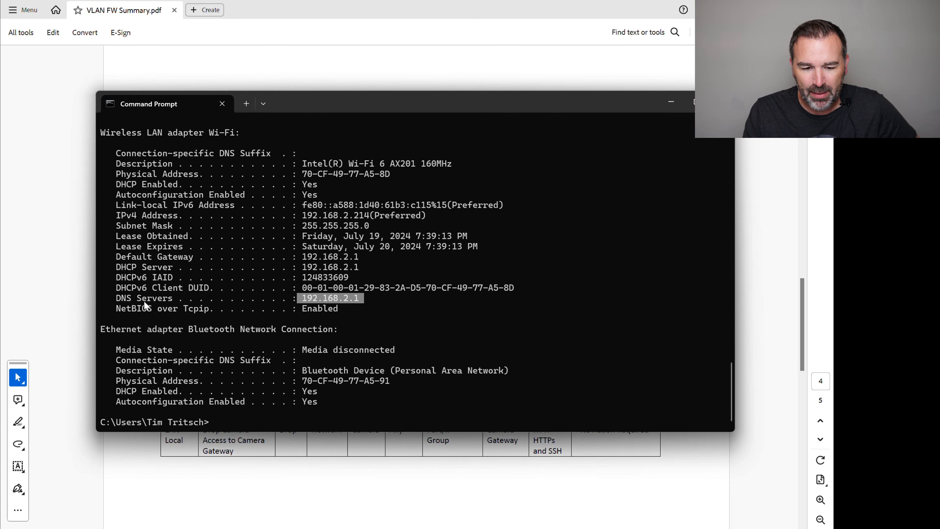
{"action": "left_click_drag", "start_coordinate": [118, 298], "coordinate": [344, 298]}
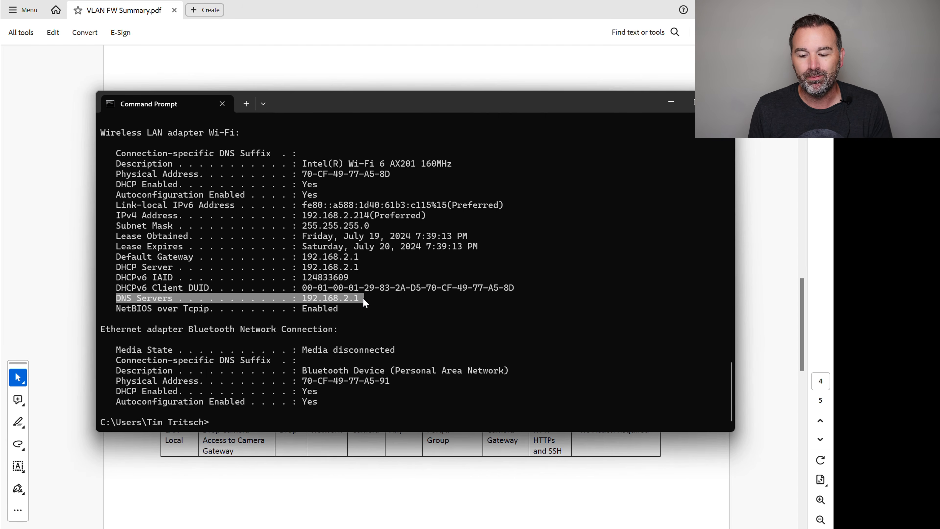
{"action": "left_click", "coordinate": [162, 75]}
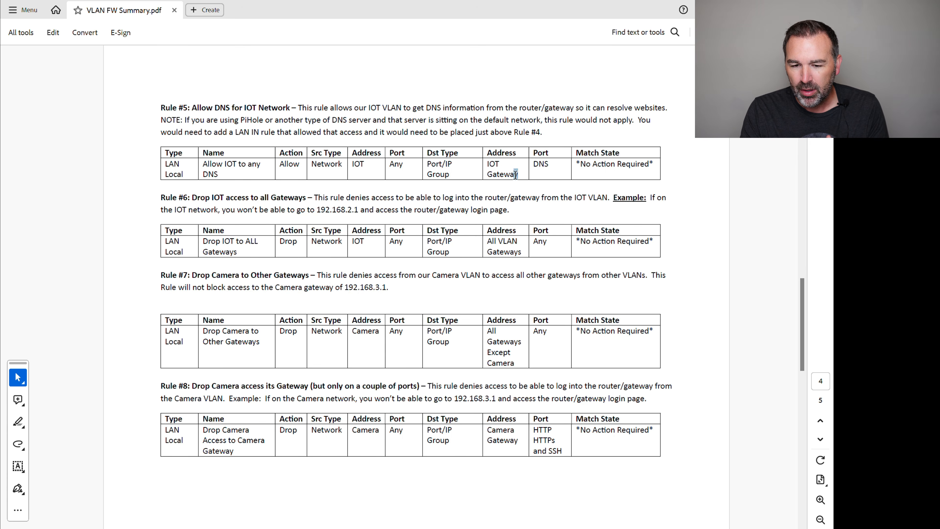
{"action": "left_click_drag", "start_coordinate": [519, 174], "coordinate": [487, 166]}
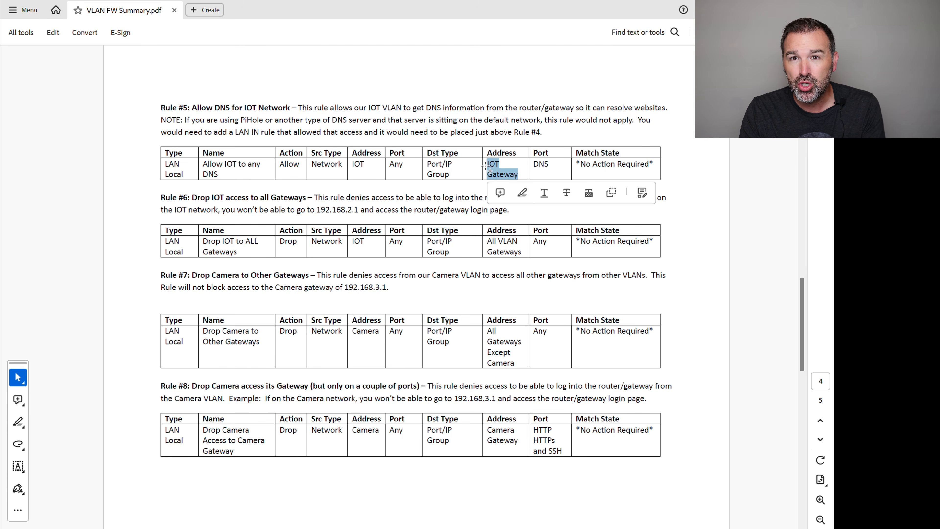
Check rule #5's destination port and the IOT Gateway port group entry in the VLAN FW Summary PDF.
{"action": "left_click", "coordinate": [541, 165]}
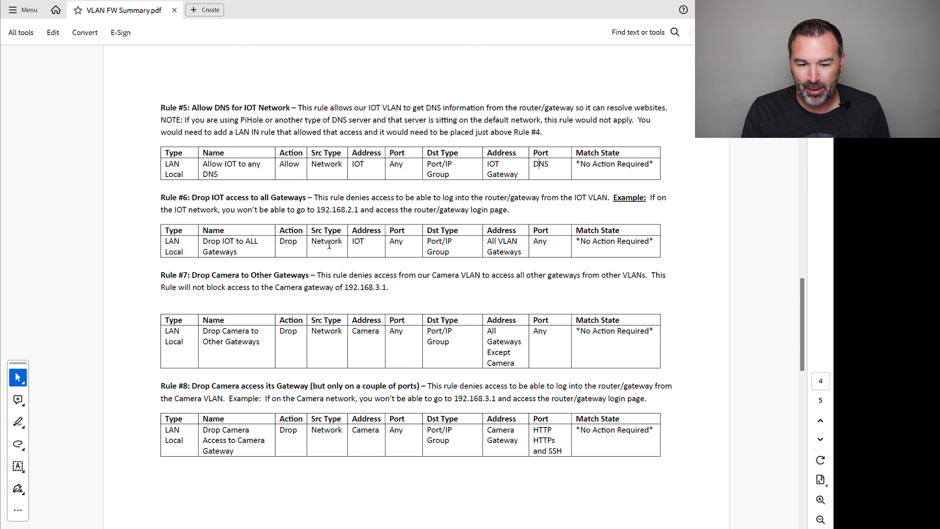
{"action": "scroll", "coordinate": [330, 249], "scroll_direction": "up", "scroll_amount": 2}
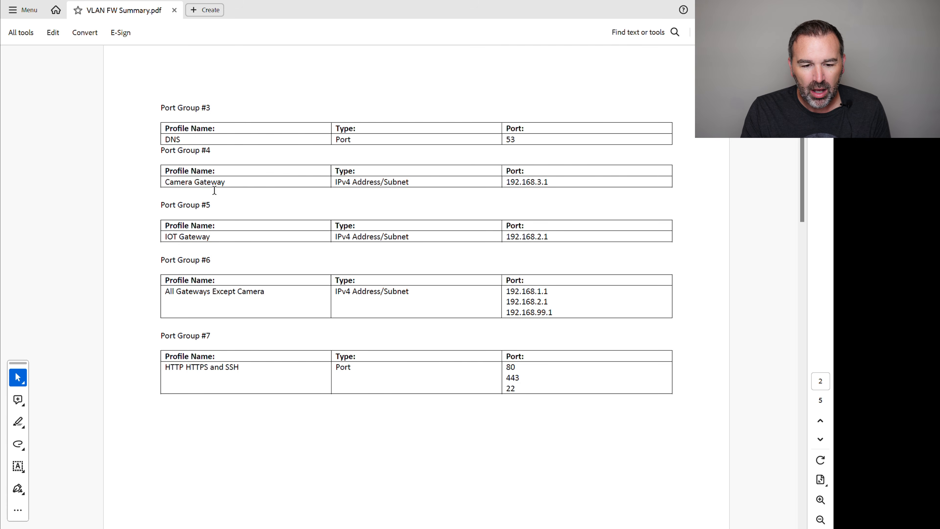
{"action": "left_click_drag", "start_coordinate": [169, 236], "coordinate": [227, 237]}
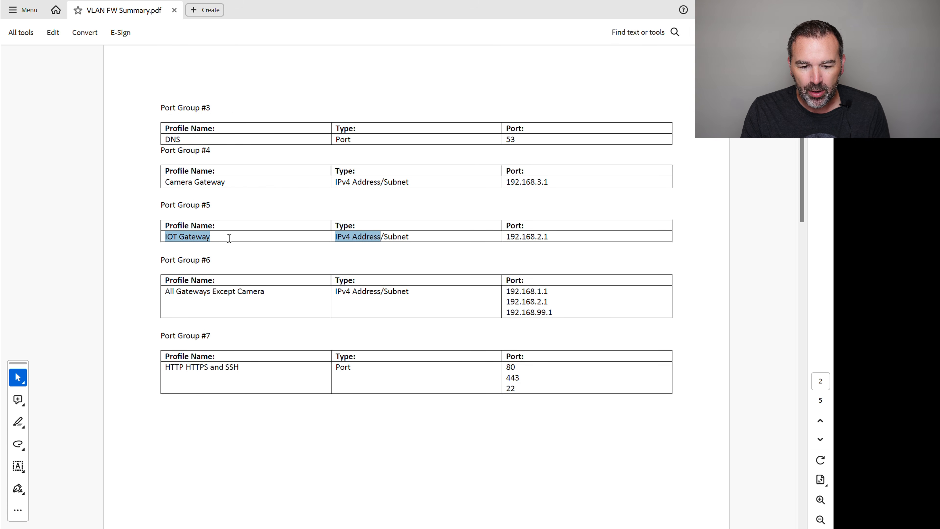
{"action": "left_click", "coordinate": [562, 243]}
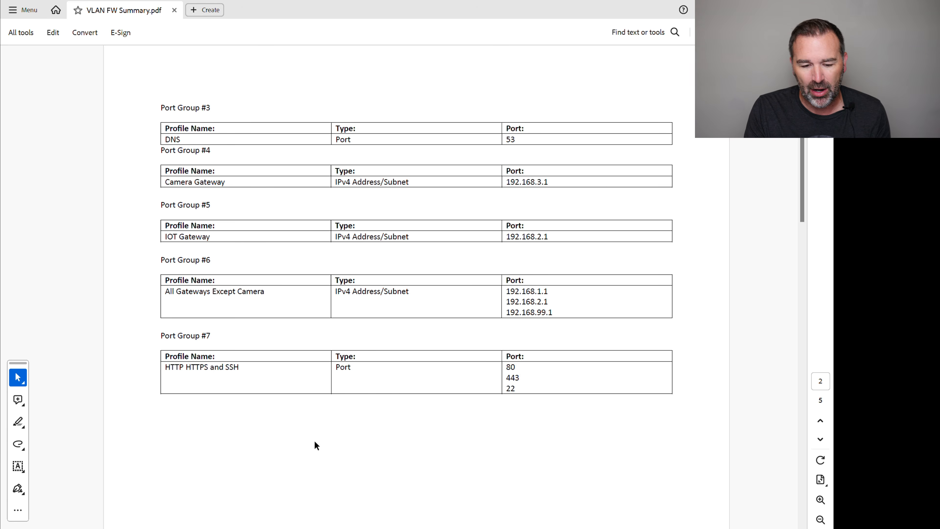
Switch to UniFi Network and start a new port/IP group named IOT Gateway from the traffic and firewall rules.
{"action": "key", "text": "alt+Tab"}
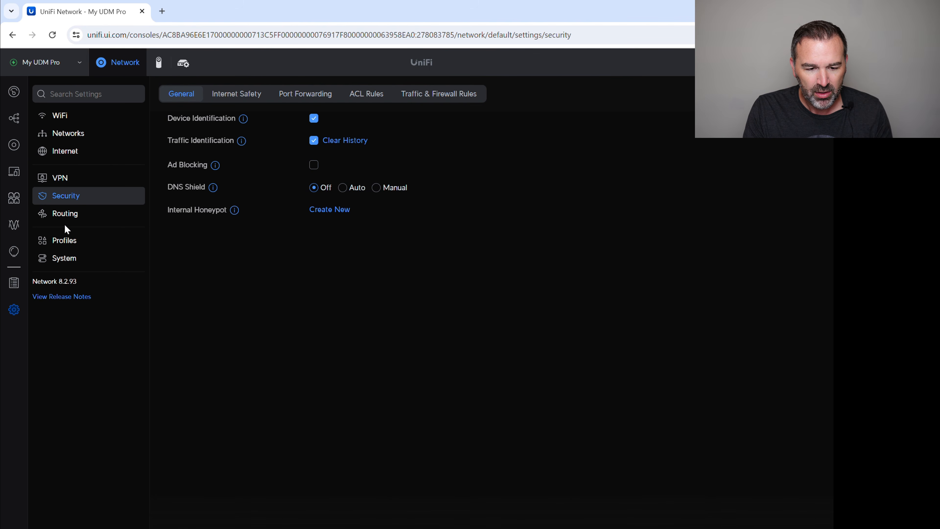
{"action": "left_click", "coordinate": [452, 94]}
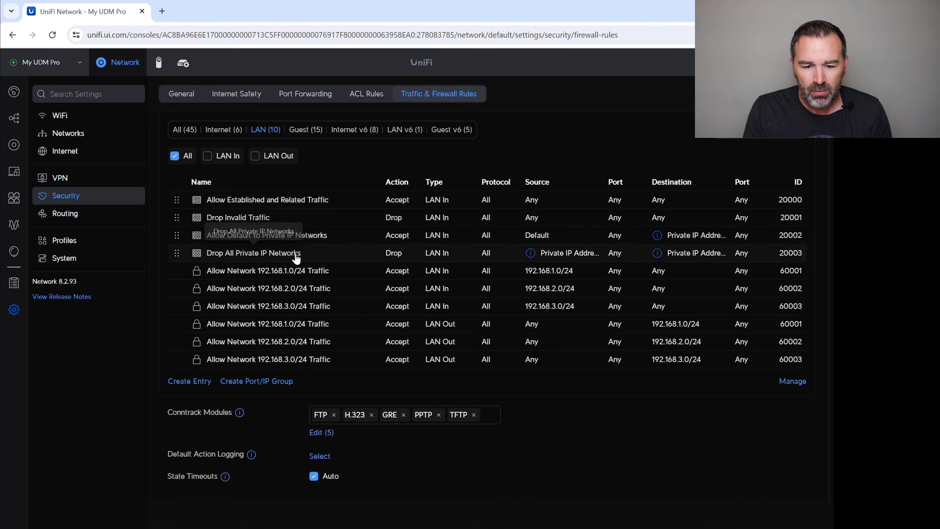
{"action": "left_click", "coordinate": [289, 382]}
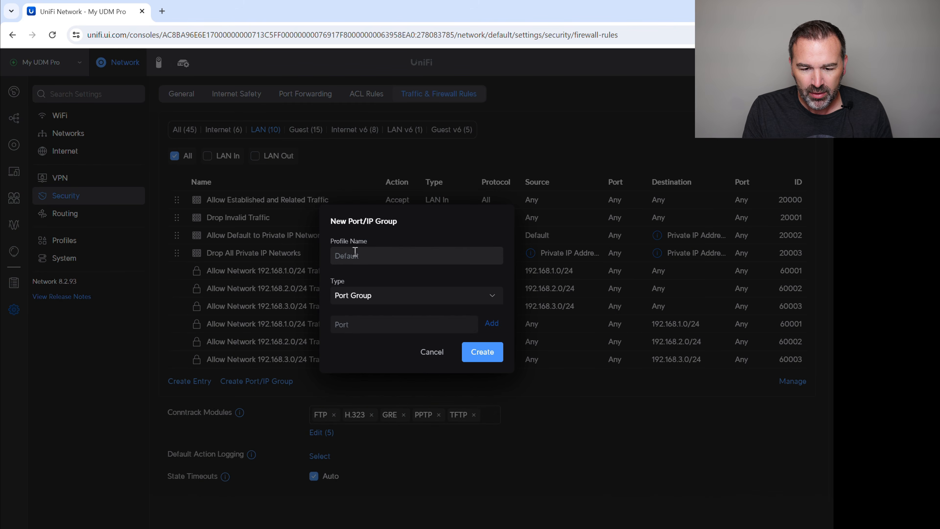
{"action": "left_click", "coordinate": [417, 259]}
{"action": "type", "text": "IOT"}
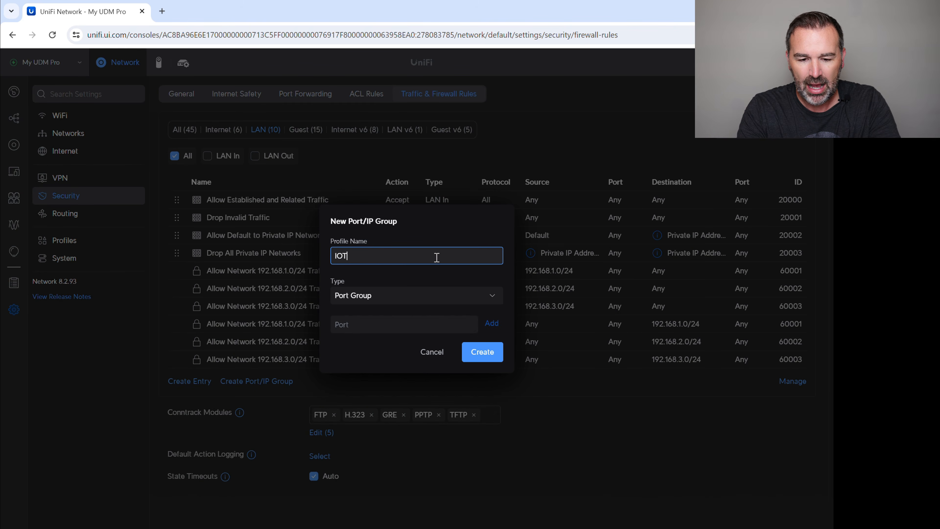
{"action": "type", "text": " Gateway"}
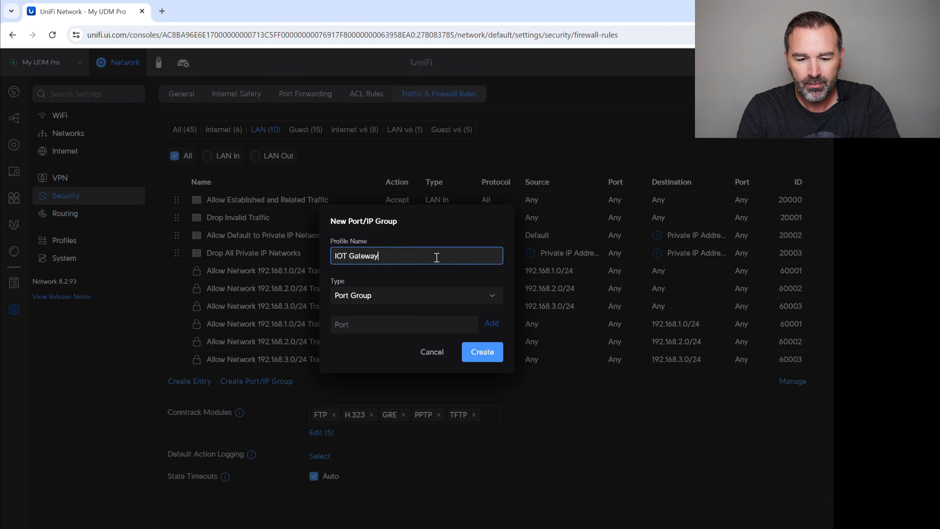
Set the group type to IPv4 Address/Subnet, add the address 192.168.2.1 and create the group.
{"action": "left_click", "coordinate": [382, 299]}
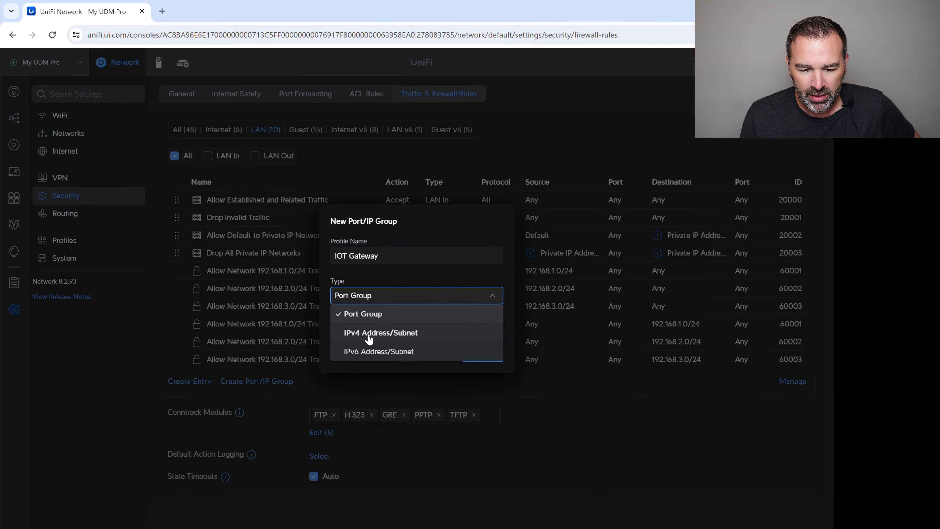
{"action": "left_click", "coordinate": [368, 333]}
{"action": "left_click", "coordinate": [355, 328]}
{"action": "type", "text": "19"}
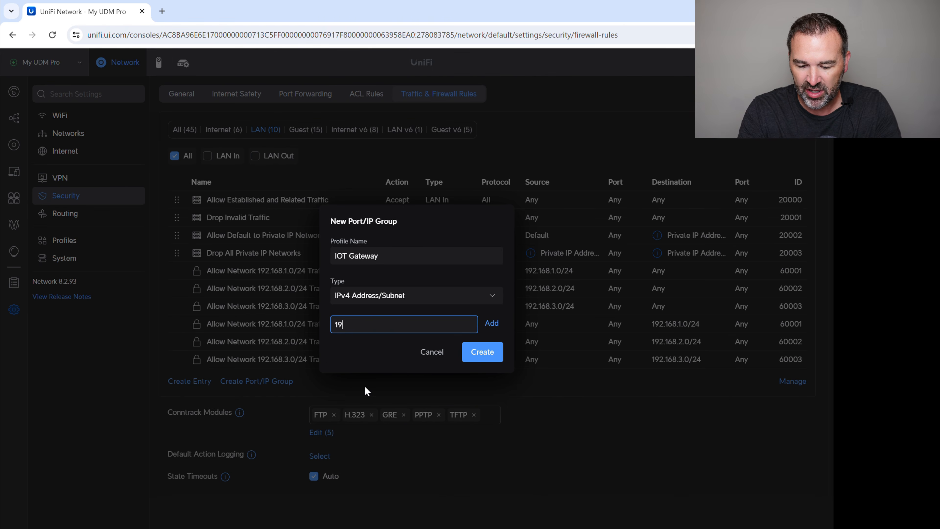
{"action": "type", "text": "2.168."}
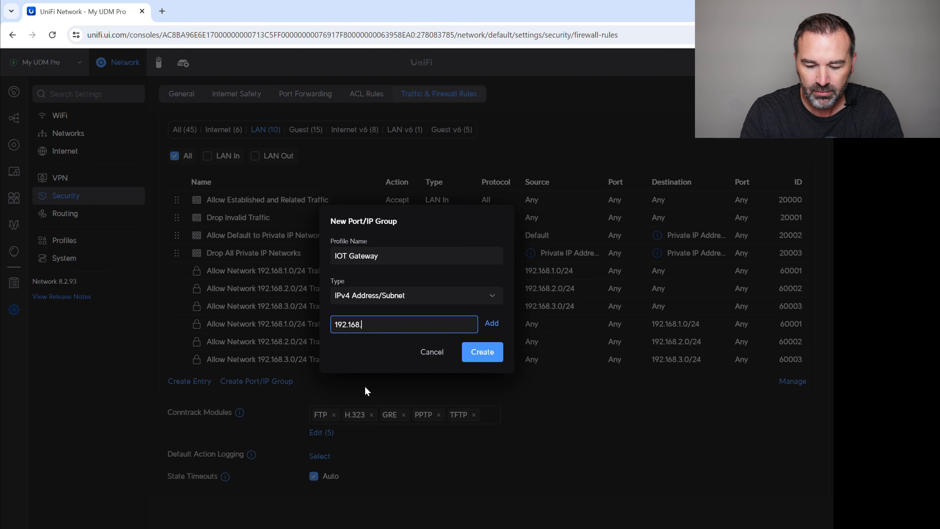
{"action": "type", "text": "2.1"}
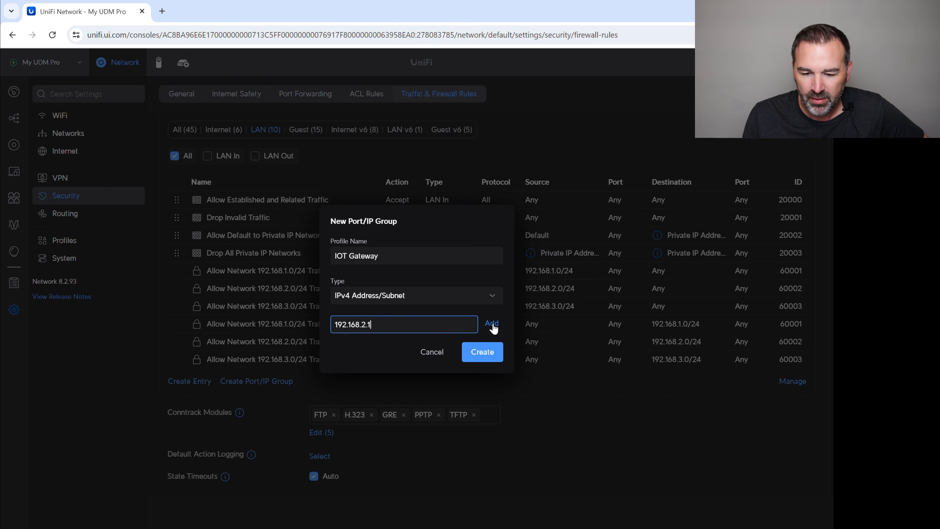
{"action": "left_click", "coordinate": [492, 324]}
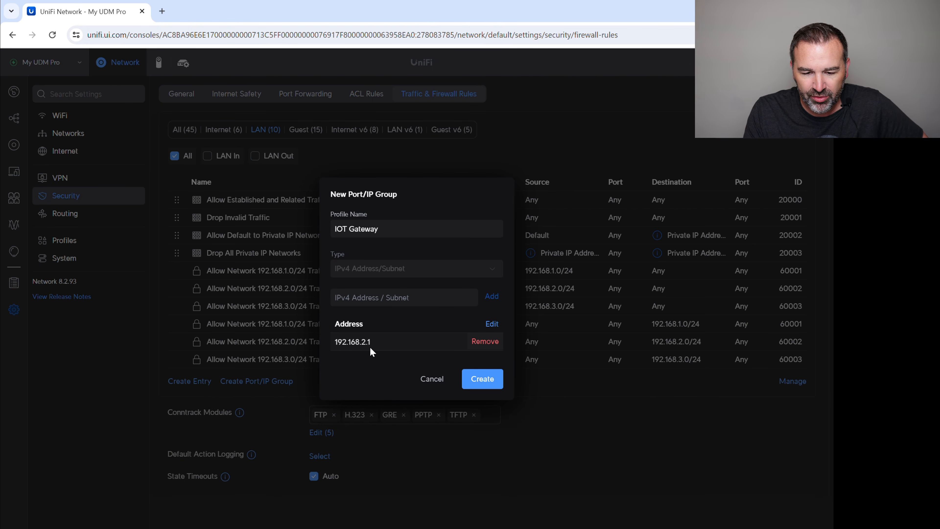
{"action": "left_click", "coordinate": [482, 379]}
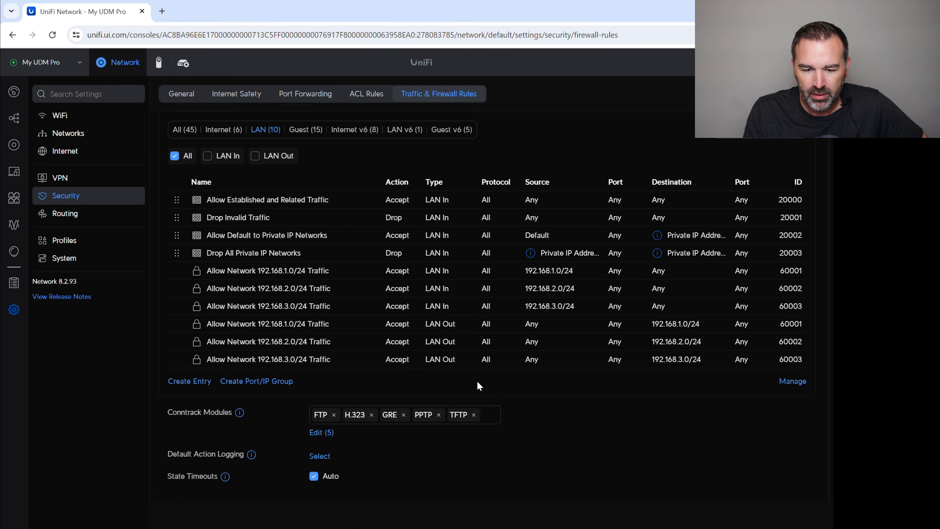
Create another port/IP group named DNS, of type Port Group, containing port 53.
{"action": "left_click", "coordinate": [278, 382]}
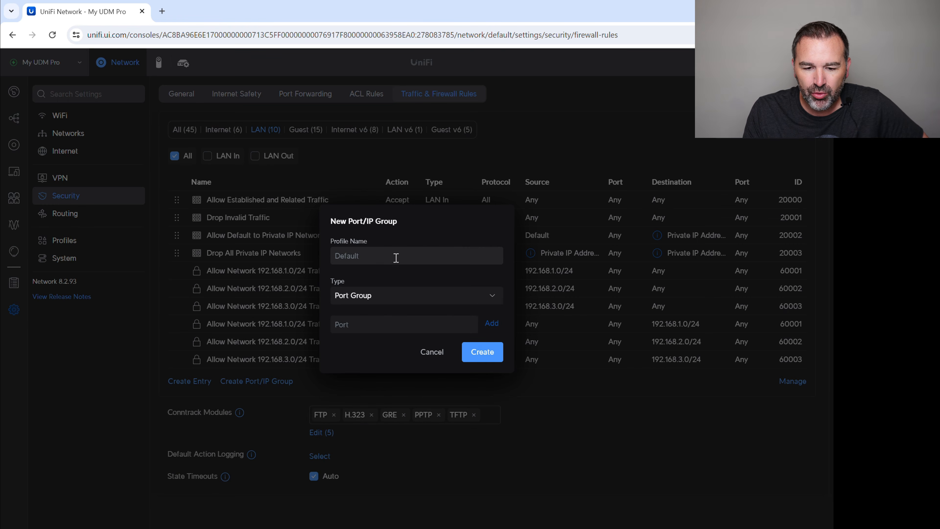
{"action": "left_click", "coordinate": [372, 258]}
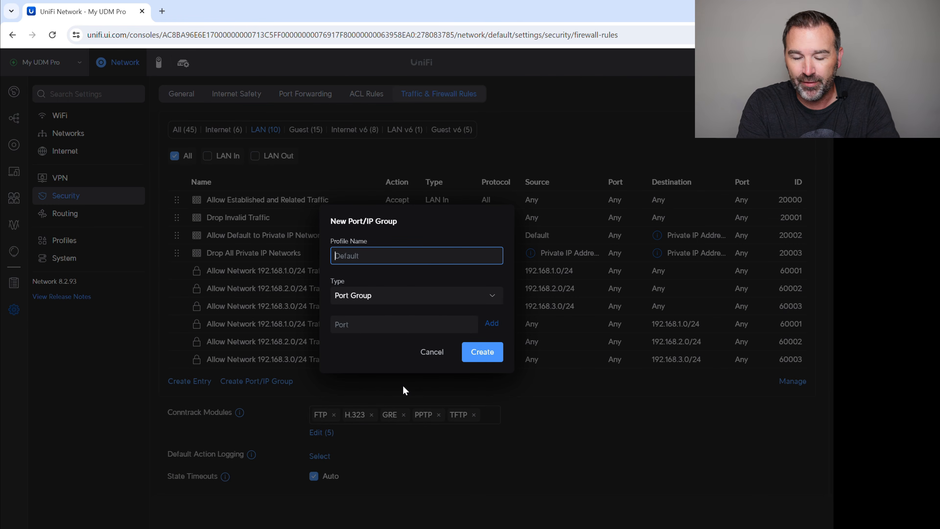
{"action": "type", "text": "DNS"}
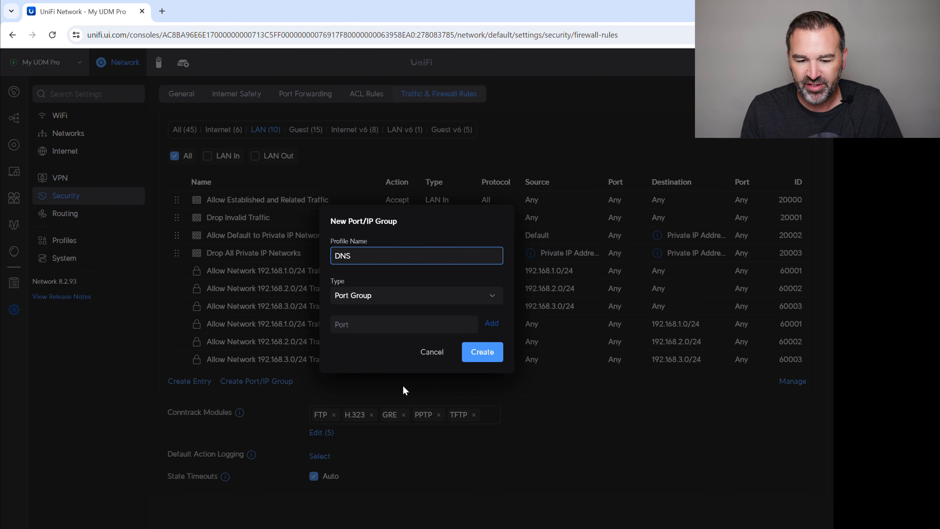
{"action": "left_click", "coordinate": [357, 306]}
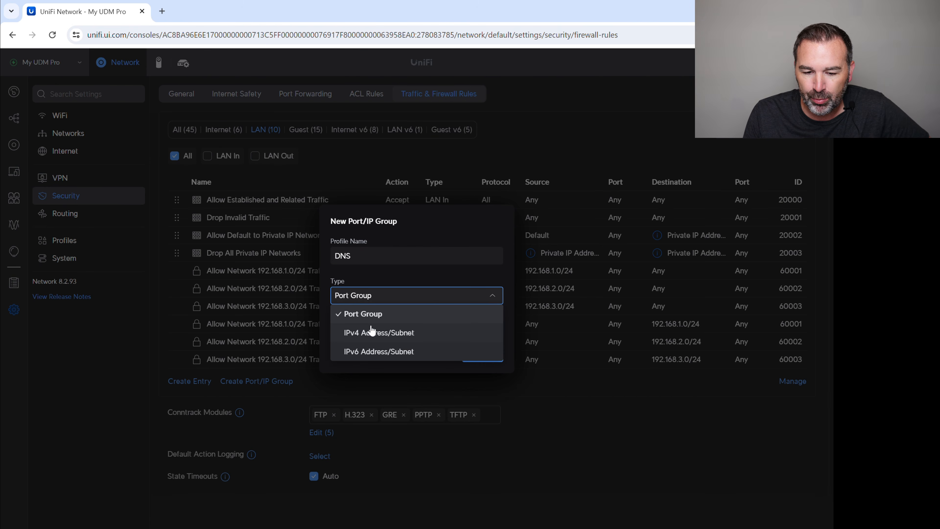
{"action": "left_click", "coordinate": [363, 321]}
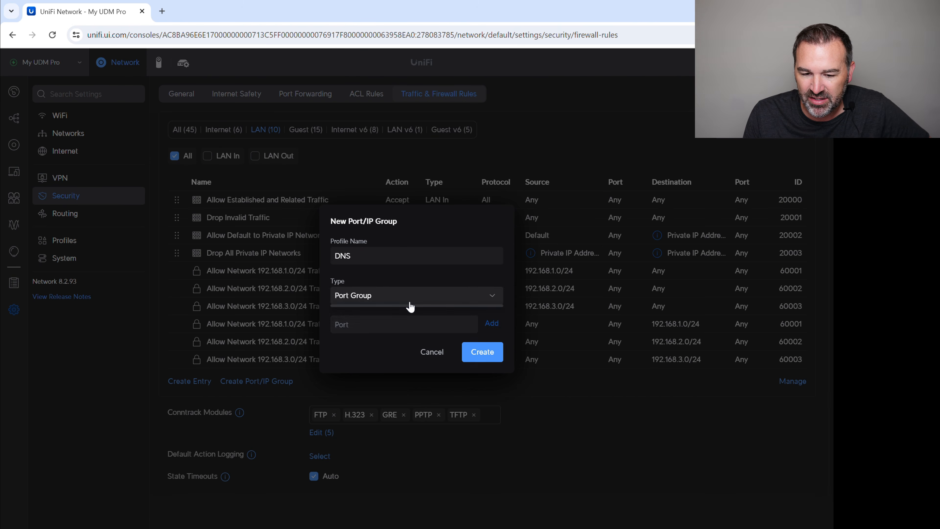
{"action": "left_click", "coordinate": [380, 332]}
{"action": "type", "text": "53"}
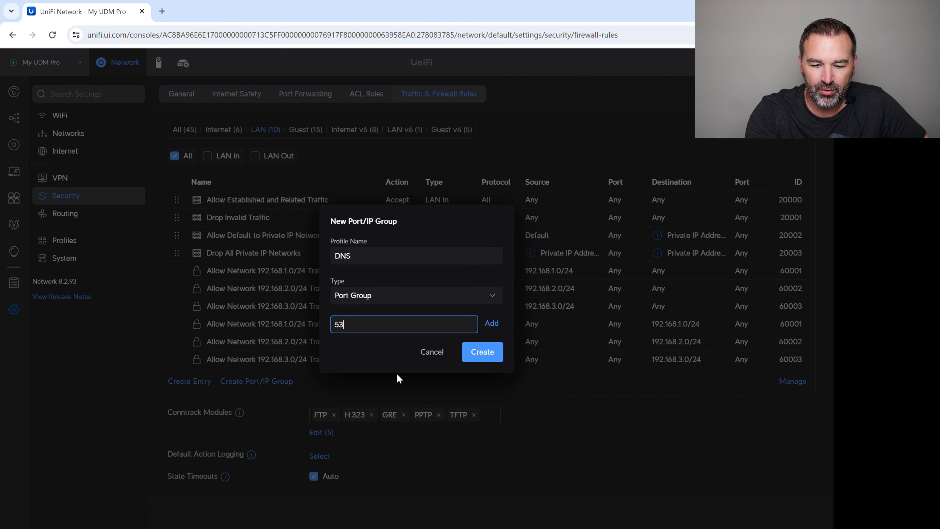
{"action": "left_click", "coordinate": [493, 324]}
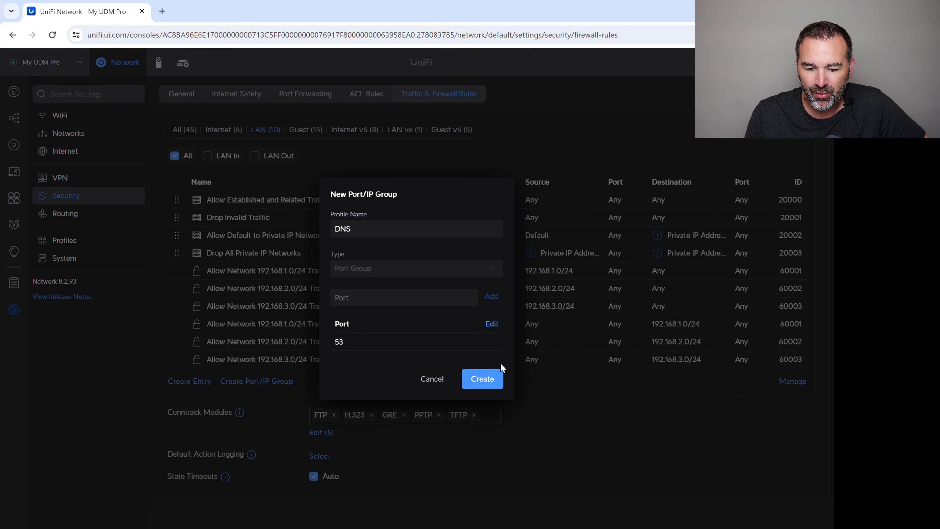
{"action": "left_click", "coordinate": [483, 379]}
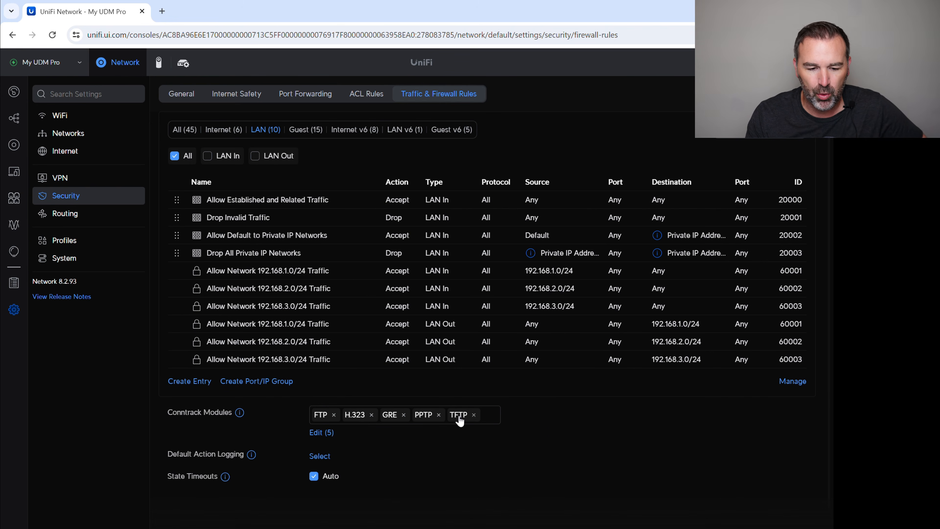
Switch to the VLAN FW Summary PDF and review the settings for rule #5, Allow DNS for IOT Network.
{"action": "key", "text": "alt+Tab"}
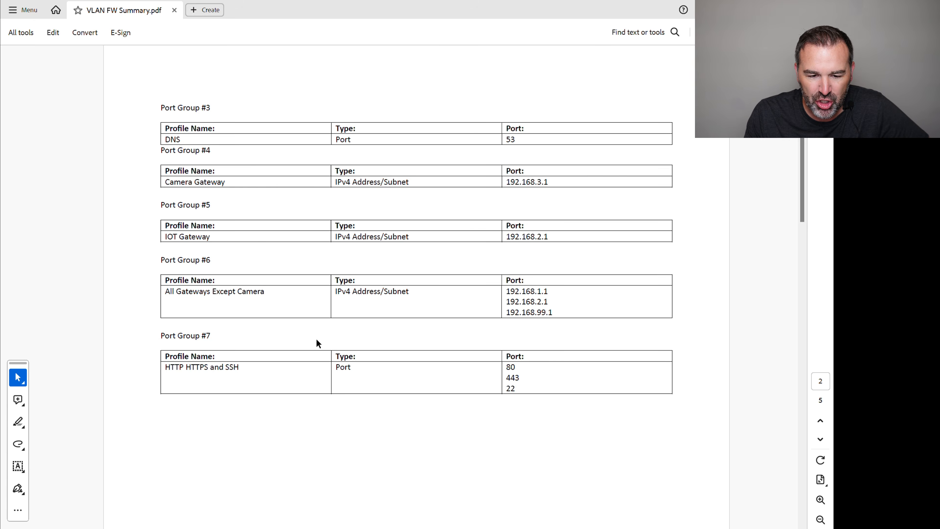
{"action": "scroll", "coordinate": [320, 346], "scroll_direction": "down", "scroll_amount": 10}
{"action": "scroll", "coordinate": [320, 354], "scroll_direction": "up", "scroll_amount": 5}
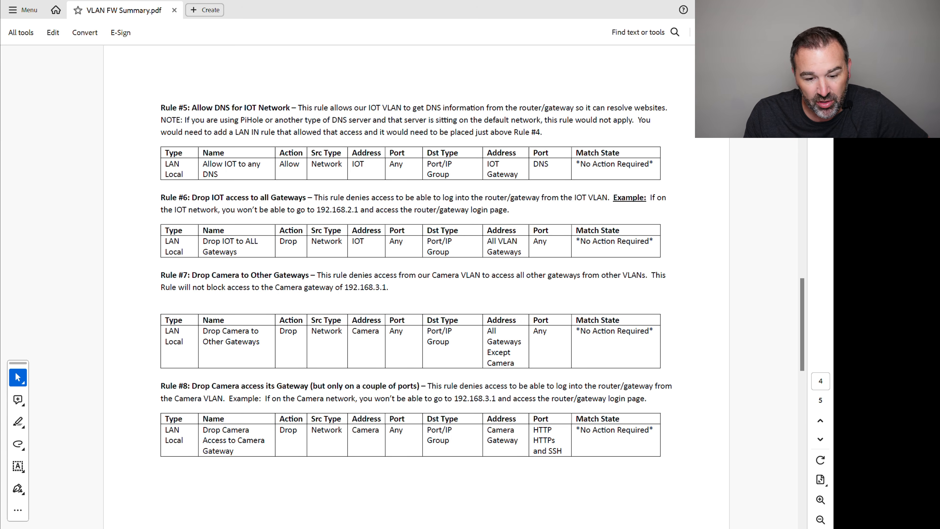
Return to UniFi Network and start a new firewall rule with its type set to LAN Local.
{"action": "key", "text": "alt+Tab"}
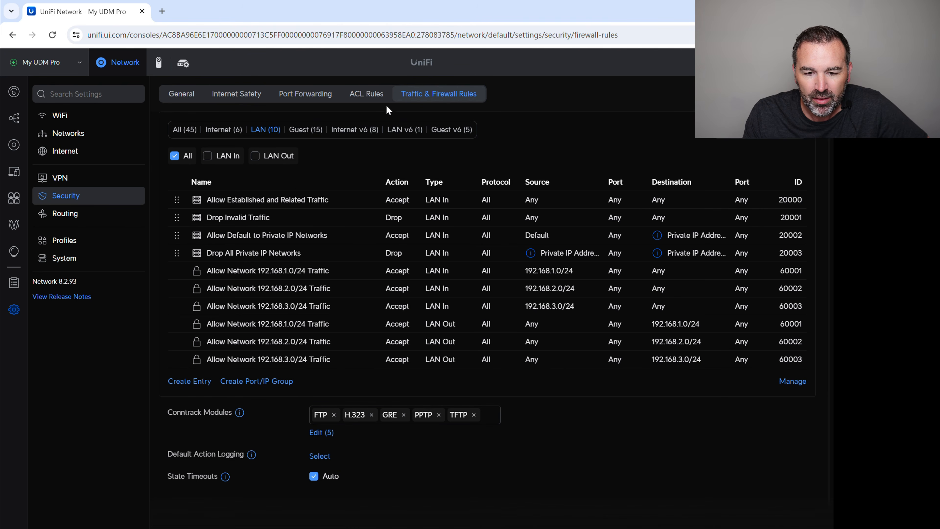
{"action": "left_click", "coordinate": [207, 380]}
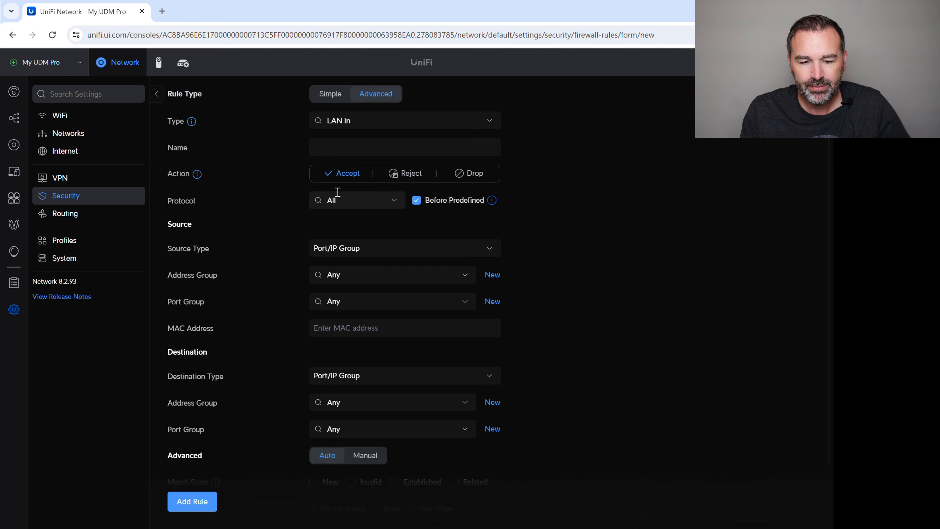
{"action": "left_click", "coordinate": [348, 129]}
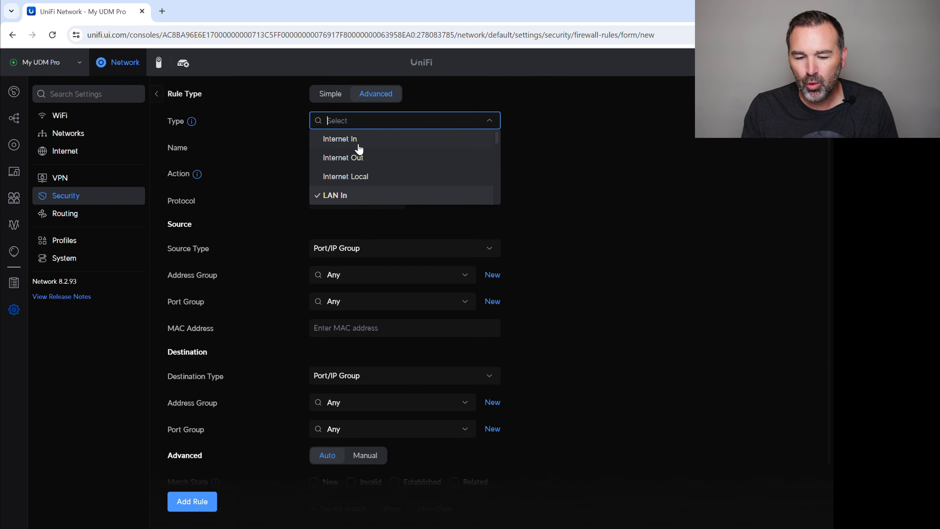
{"action": "scroll", "coordinate": [360, 151], "scroll_direction": "down", "scroll_amount": 2}
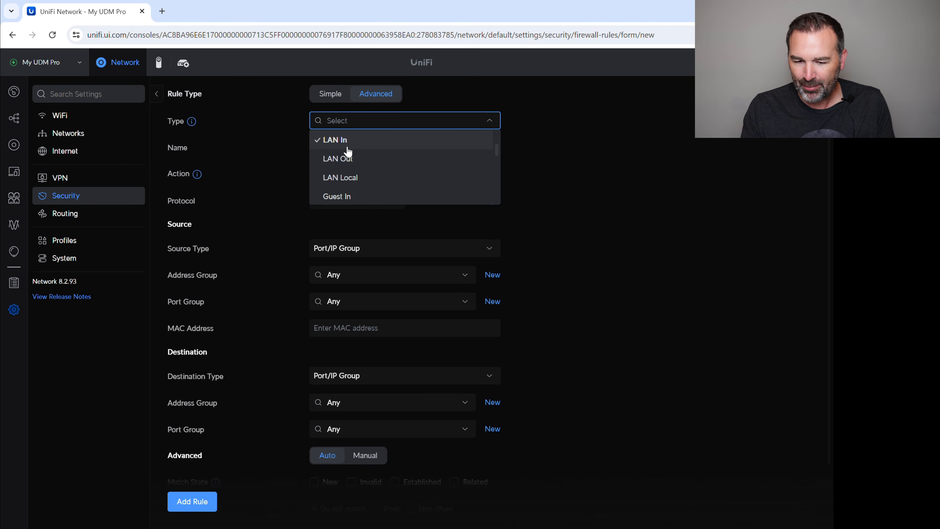
{"action": "left_click", "coordinate": [350, 179]}
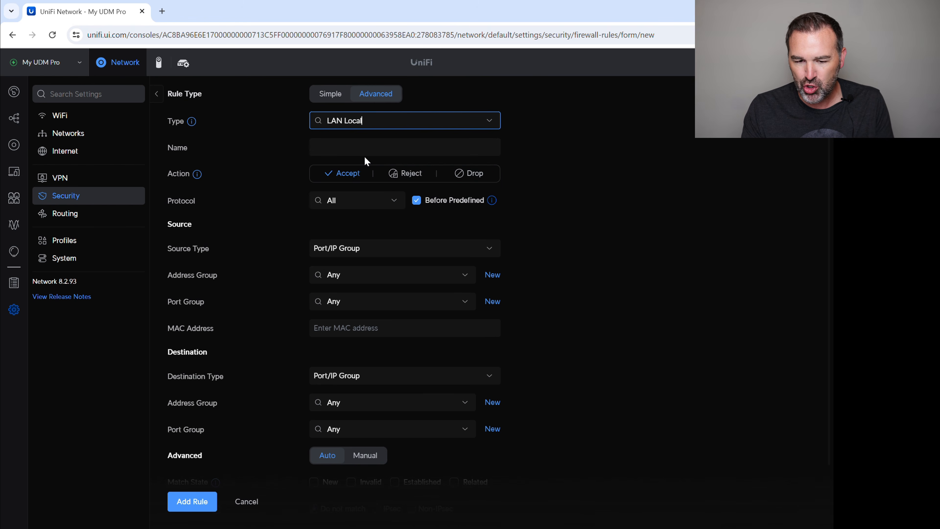
Name the new LAN Local rule Allow IOT to any DNS.
{"action": "left_click", "coordinate": [349, 148]}
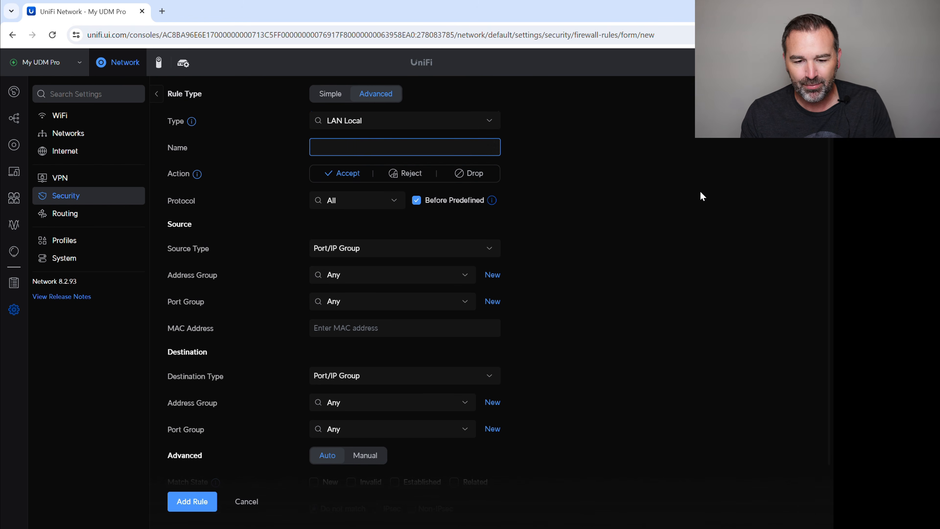
{"action": "type", "text": "All"}
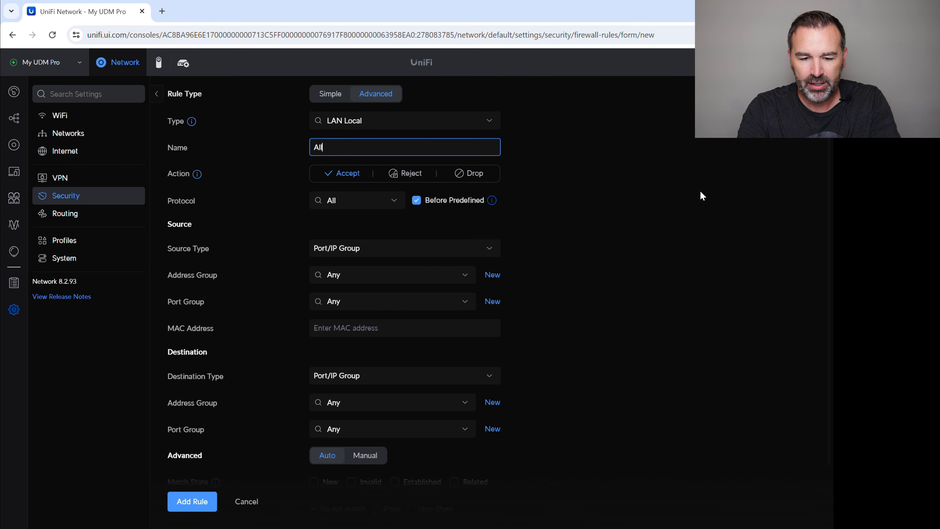
{"action": "type", "text": "ow IOT to Gateway"}
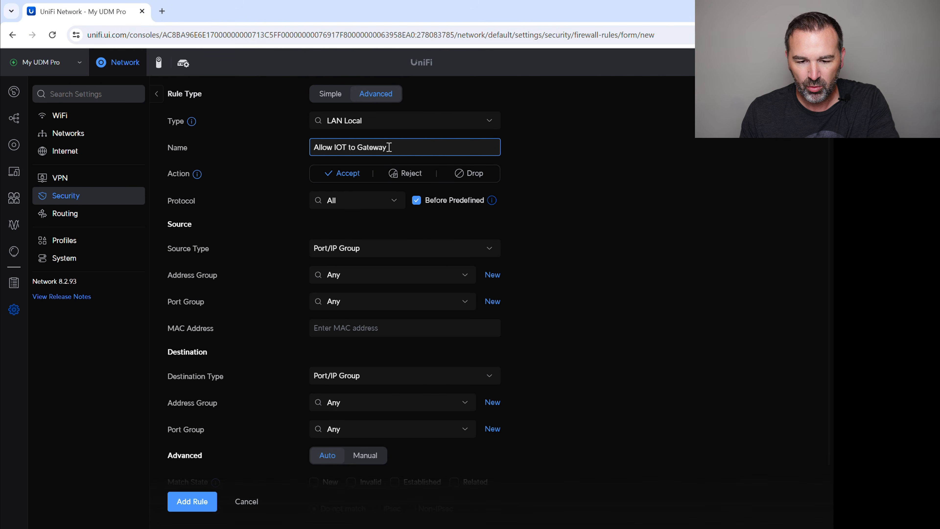
{"action": "left_click_drag", "start_coordinate": [389, 147], "coordinate": [349, 147]}
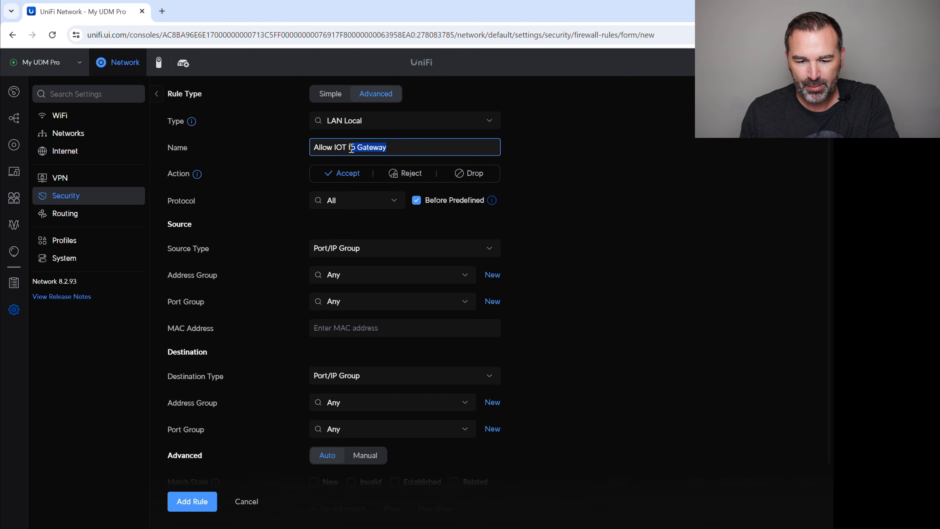
{"action": "key", "text": "BackSpace"}
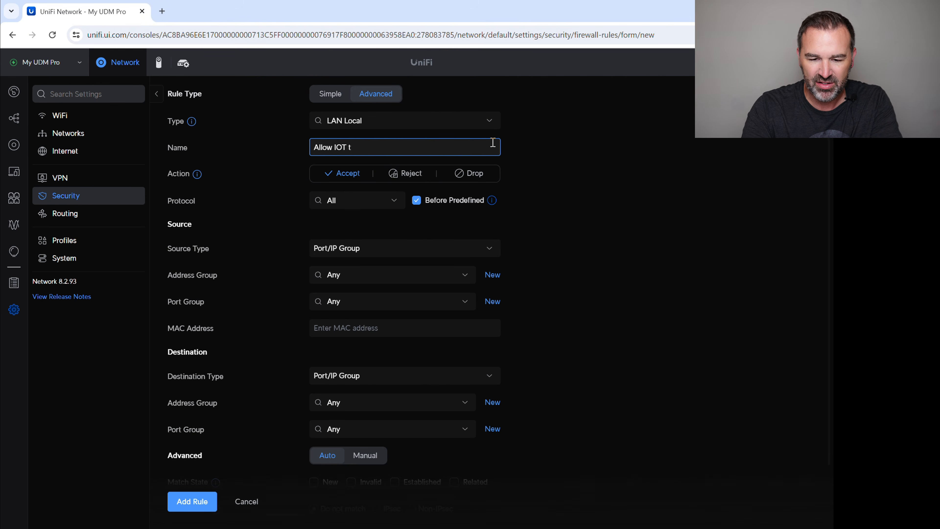
{"action": "type", "text": "to any"}
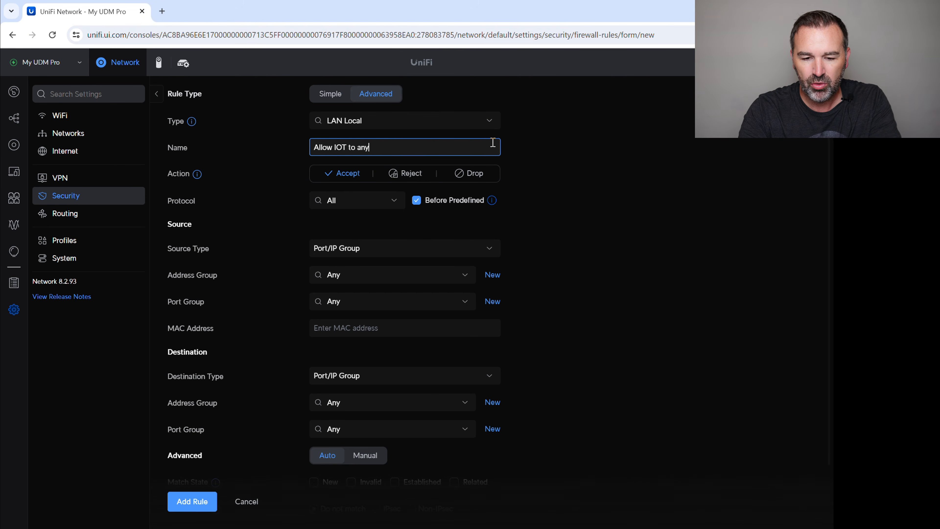
{"action": "type", "text": " DNS"}
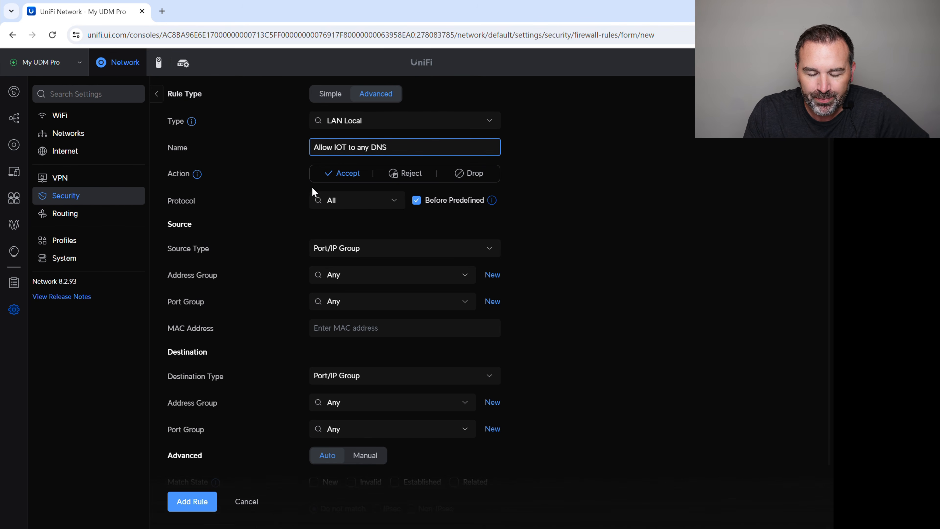
Set the rule's source type to Network and choose IOT Network as the source.
{"action": "left_click", "coordinate": [361, 253]}
{"action": "left_click", "coordinate": [351, 288]}
{"action": "left_click", "coordinate": [350, 277]}
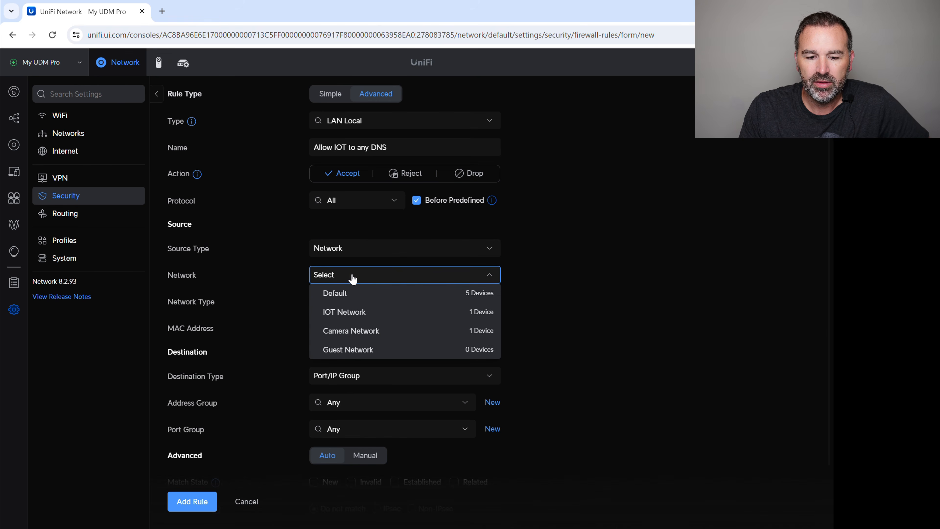
{"action": "left_click", "coordinate": [346, 319]}
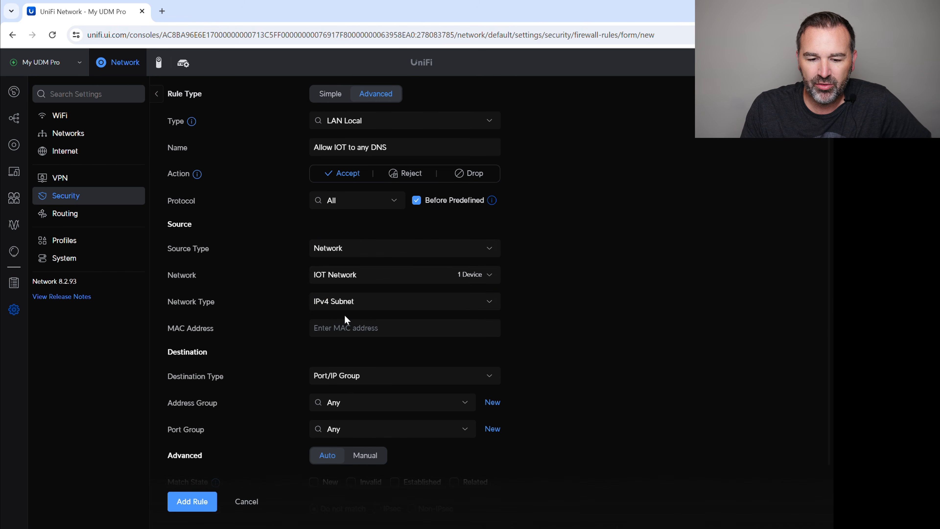
Set the destination address group to IOT Gateway and its port group to DNS, and add the rule.
{"action": "left_click", "coordinate": [353, 405]}
{"action": "left_click", "coordinate": [347, 444]}
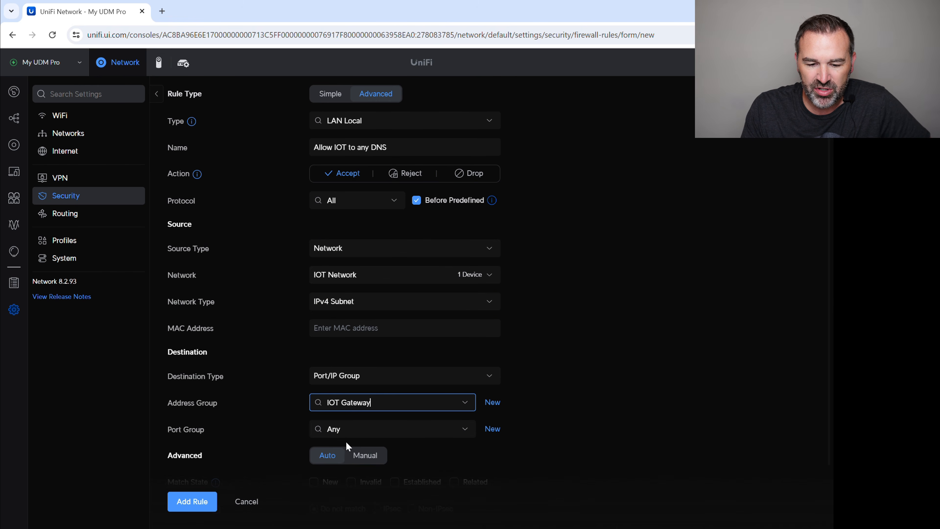
{"action": "left_click", "coordinate": [347, 429]}
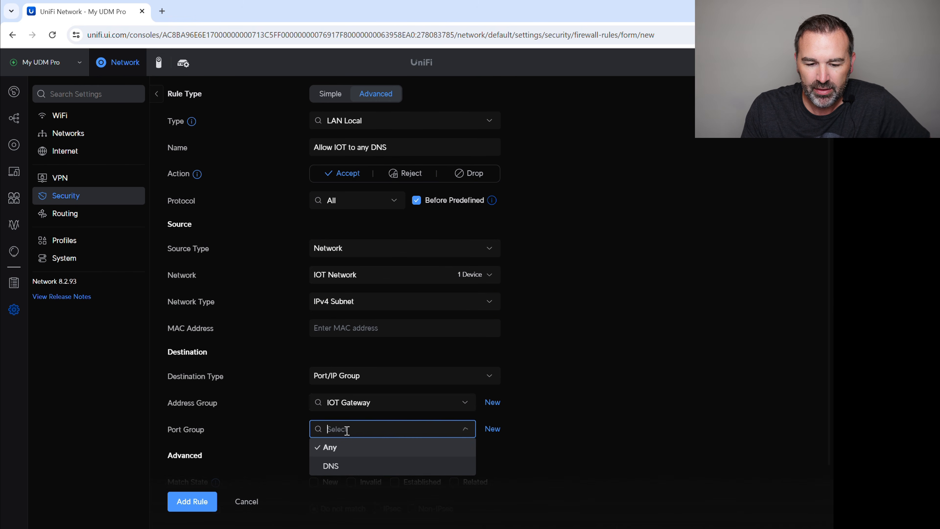
{"action": "left_click", "coordinate": [338, 466]}
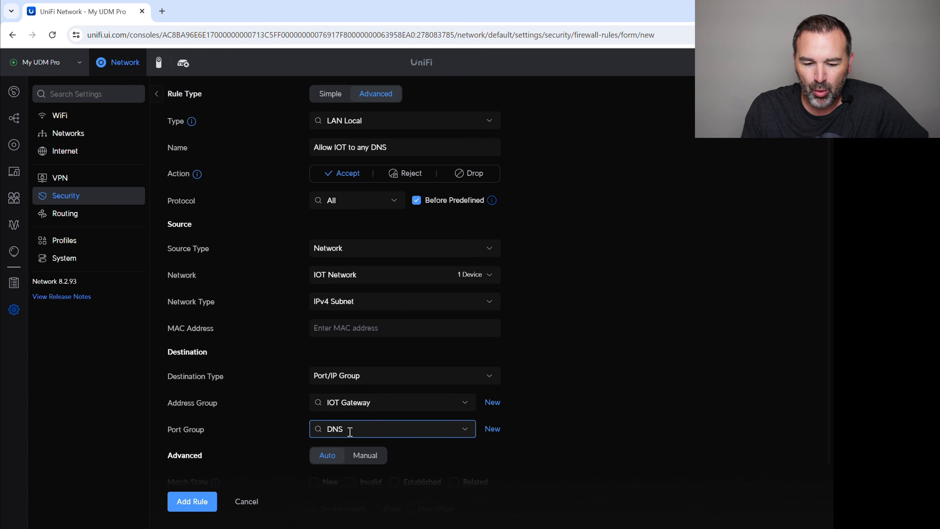
{"action": "left_click", "coordinate": [192, 502]}
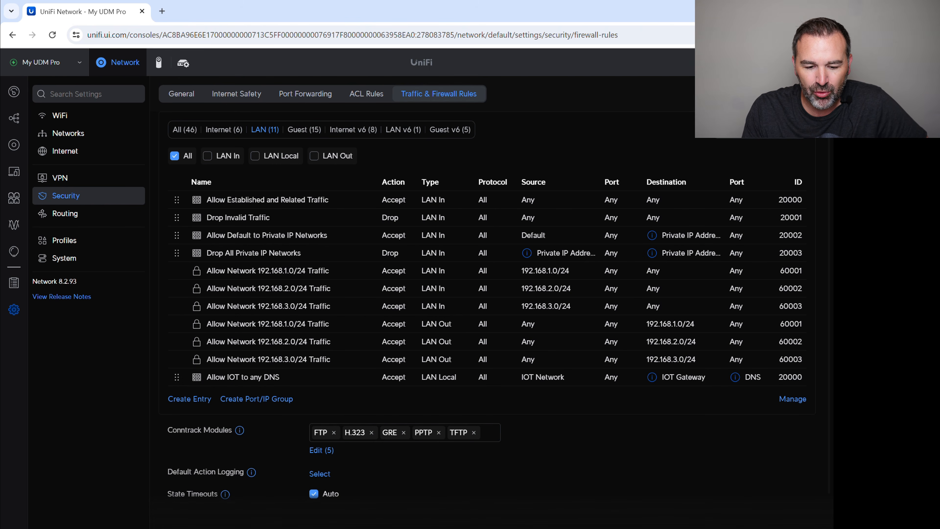
Switch to the VLAN FW Summary PDF and review rule #6 and the addresses of the All VLAN Gateways group.
{"action": "left_click", "coordinate": [341, 528]}
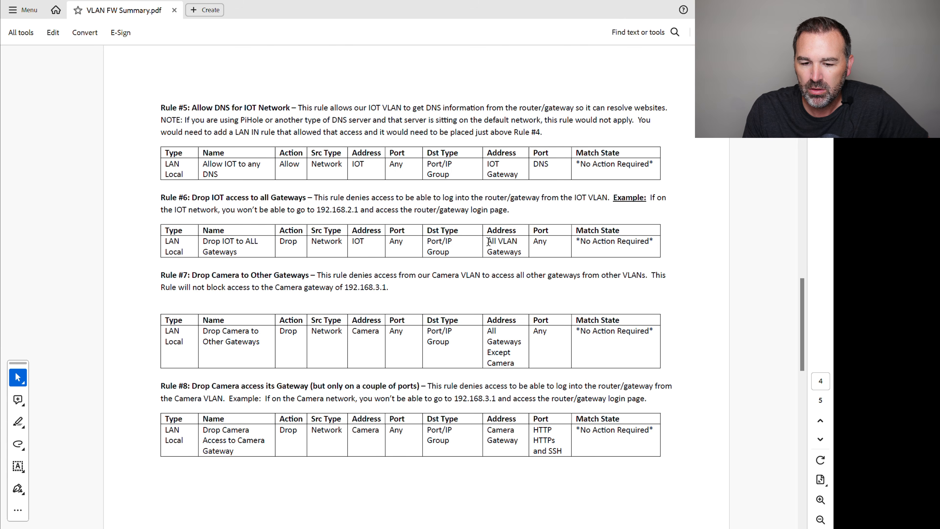
{"action": "left_click_drag", "start_coordinate": [489, 242], "coordinate": [520, 255]}
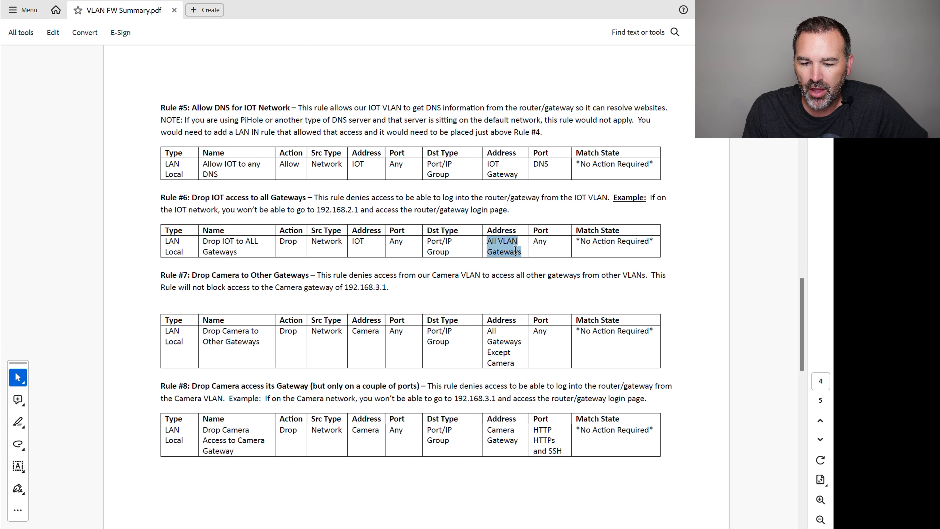
{"action": "left_click", "coordinate": [470, 295]}
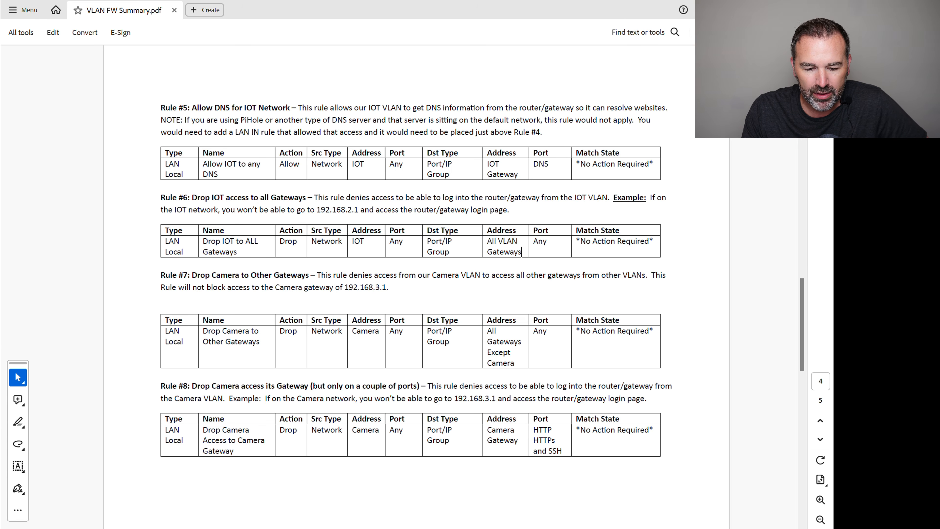
{"action": "scroll", "coordinate": [317, 352], "scroll_direction": "up", "scroll_amount": 15}
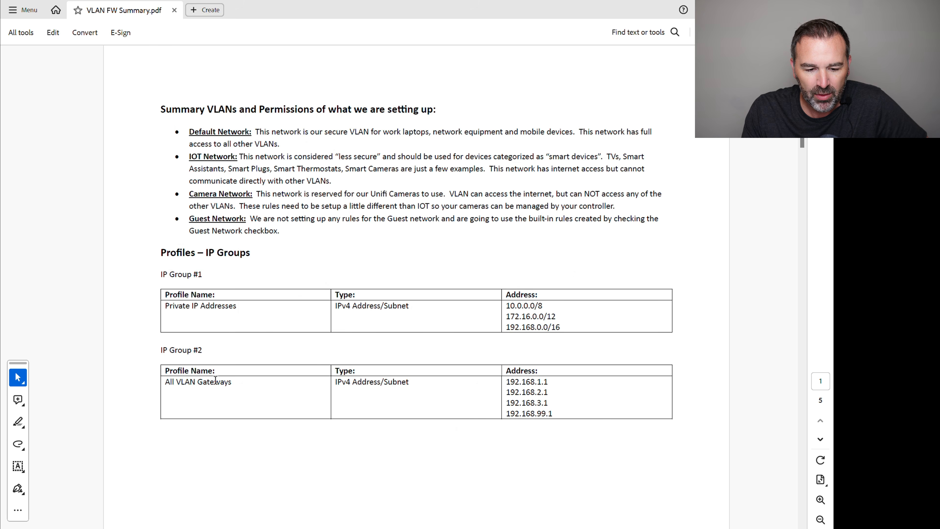
{"action": "left_click_drag", "start_coordinate": [508, 382], "coordinate": [555, 414]}
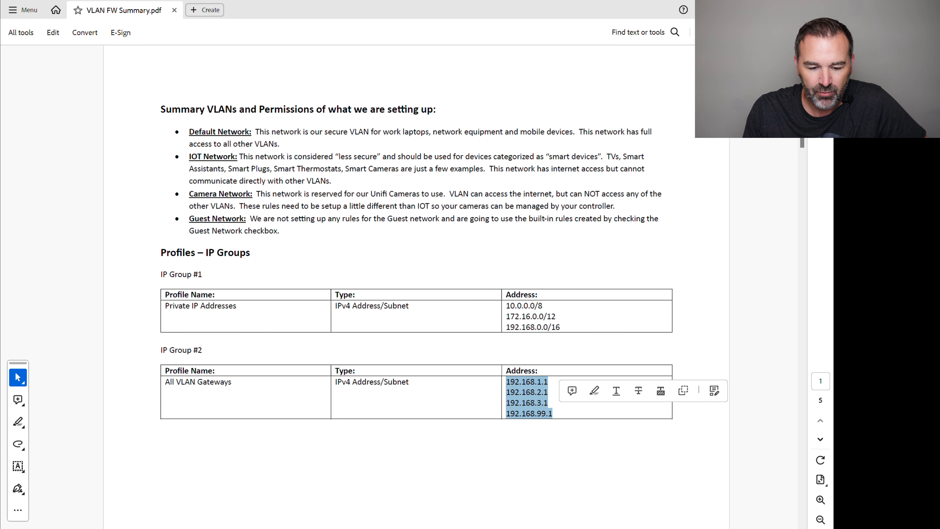
Return to UniFi Network and start a new IP group profile named All VLAN Gateways.
{"action": "key", "text": "alt+Tab"}
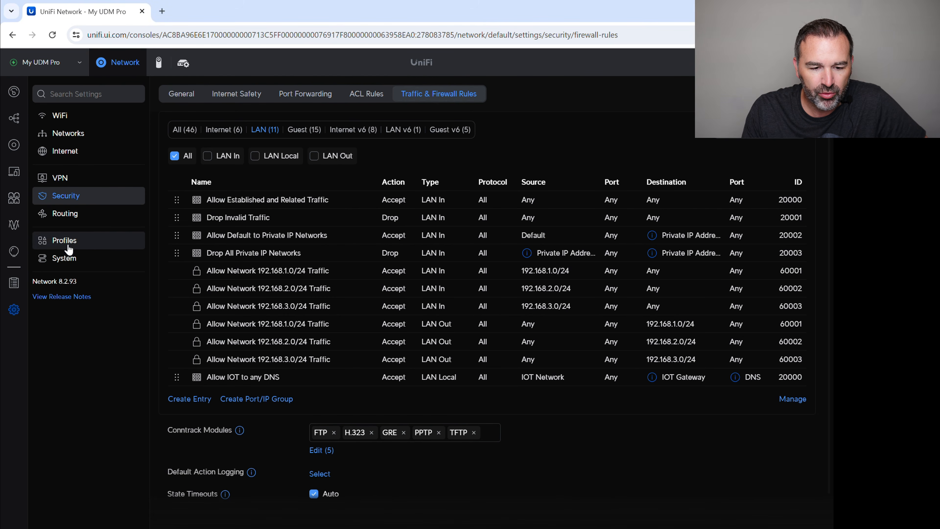
{"action": "left_click", "coordinate": [138, 237]}
{"action": "left_click", "coordinate": [382, 95]}
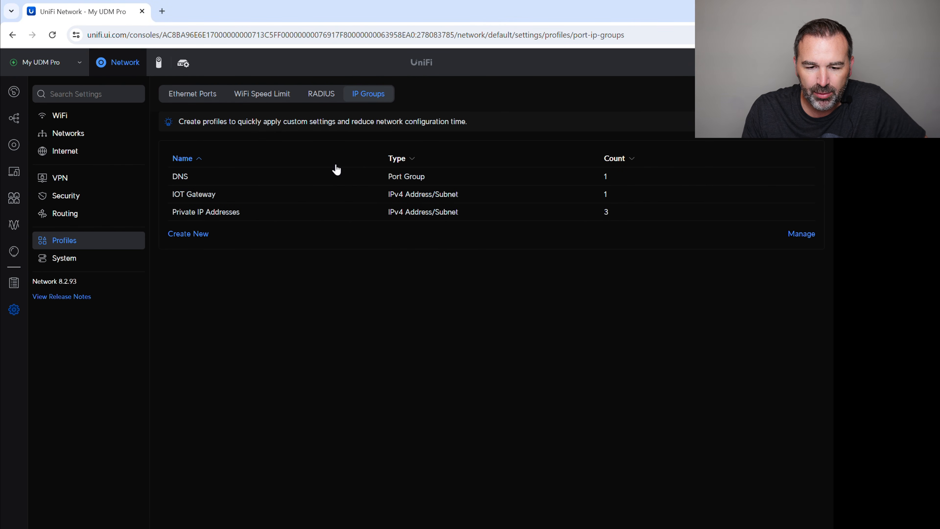
{"action": "left_click", "coordinate": [198, 237]}
{"action": "left_click", "coordinate": [353, 99]}
{"action": "type", "text": "A"}
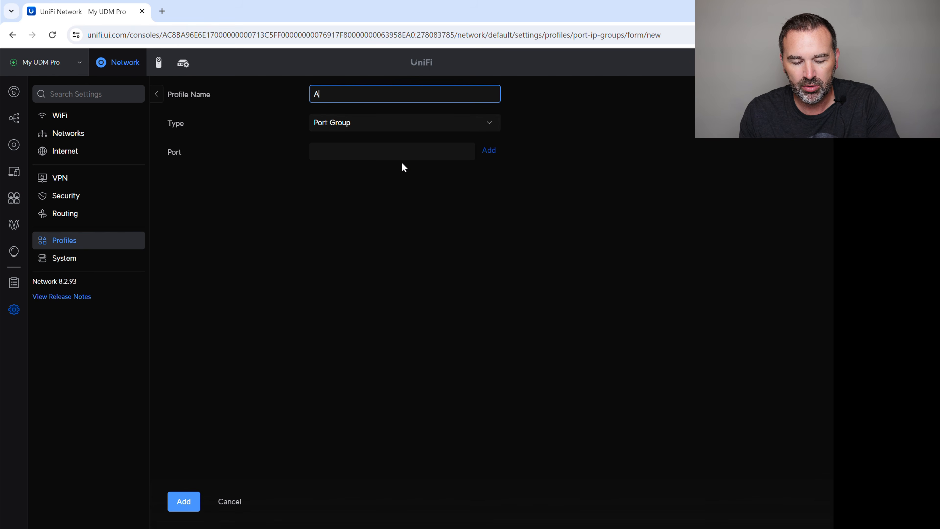
{"action": "type", "text": "ll VLAN Ga"}
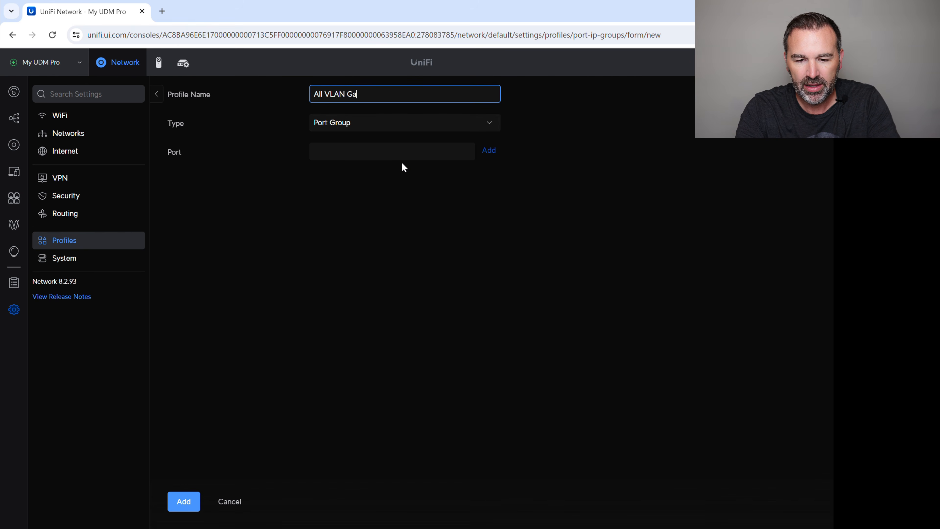
{"action": "type", "text": "teways"}
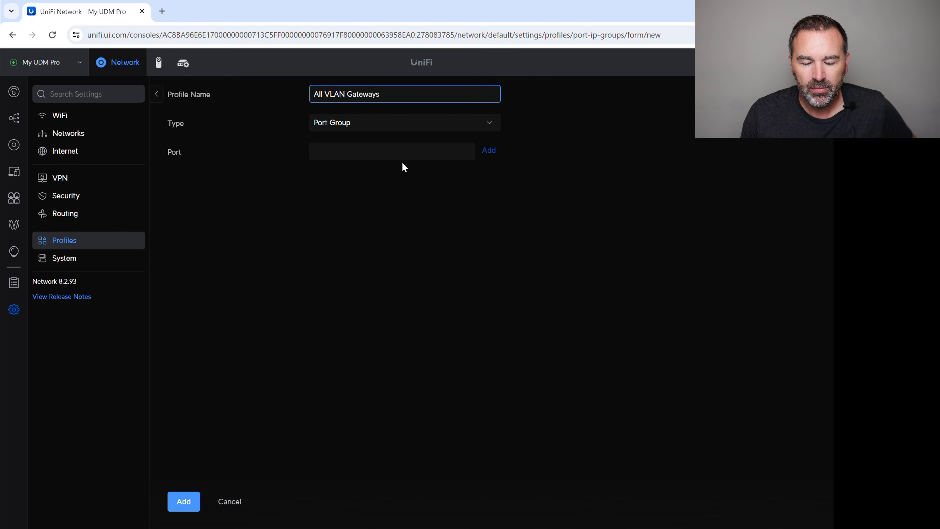
Set the type to IPv4 Address/Subnet, add 192.168.1.1, 192.168.2.1, 192.168.3.1 and 192.168.99.1, and create the group.
{"action": "left_click", "coordinate": [351, 125]}
{"action": "left_click", "coordinate": [349, 160]}
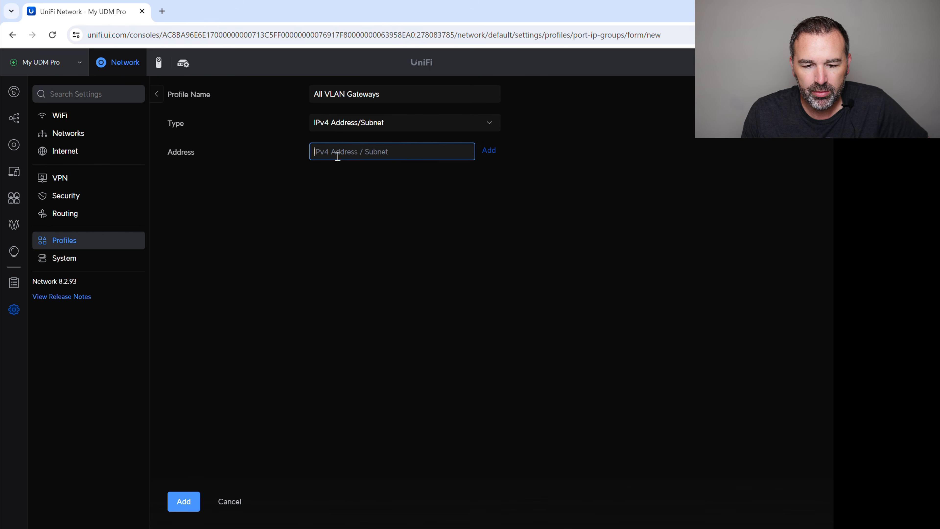
{"action": "type", "text": "192"}
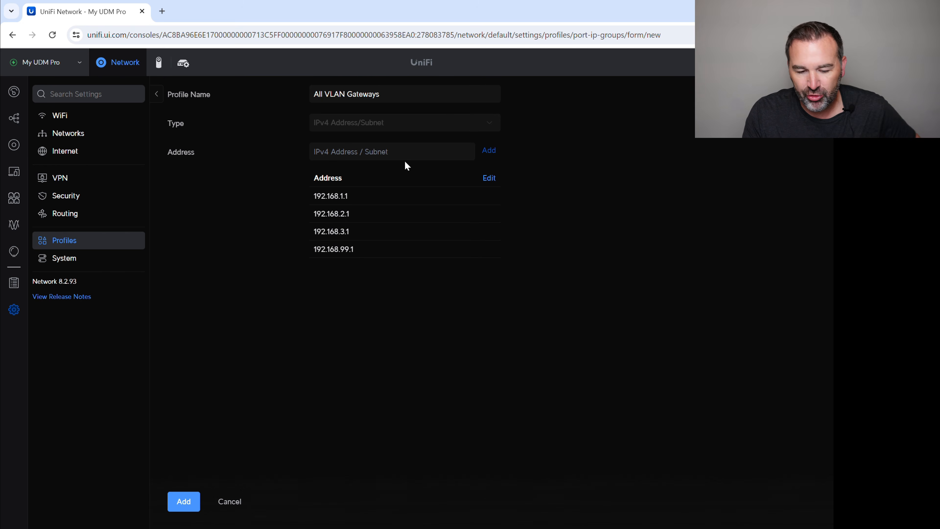
{"action": "left_click", "coordinate": [184, 502]}
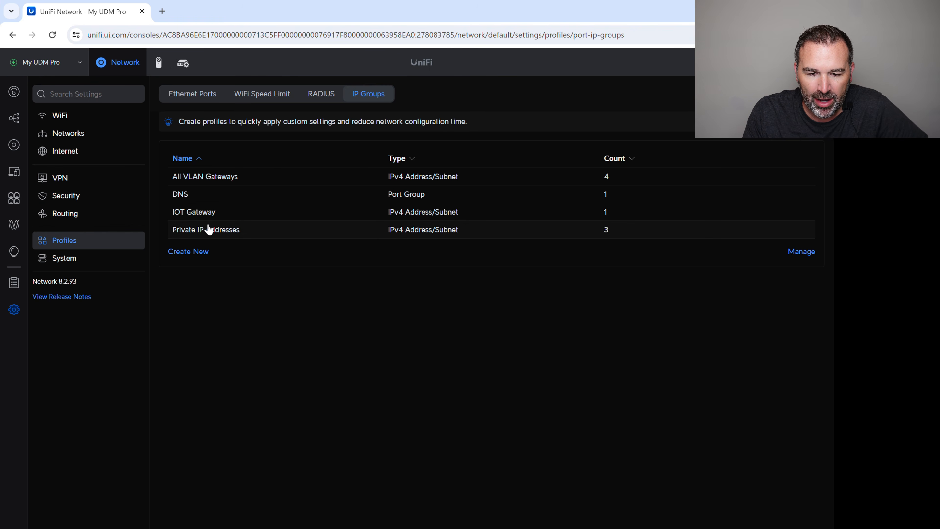
Go back to the security settings' firewall rules and start a new rule with its type set to LAN Local.
{"action": "left_click", "coordinate": [75, 200]}
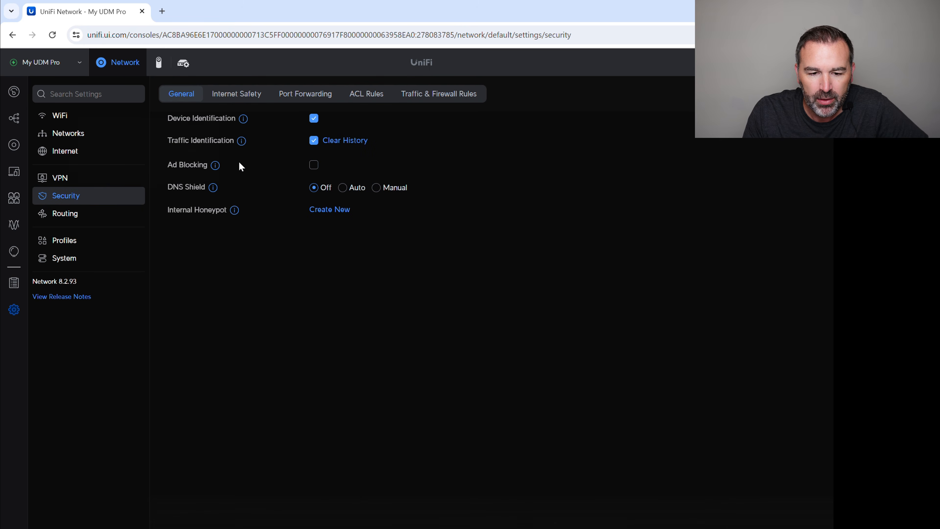
{"action": "left_click", "coordinate": [429, 96]}
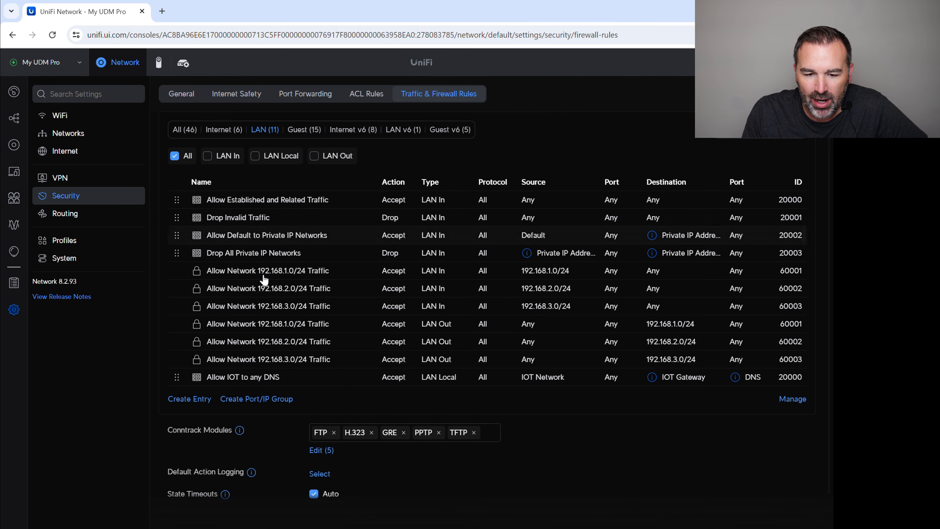
{"action": "left_click", "coordinate": [195, 400]}
{"action": "left_click", "coordinate": [369, 124]}
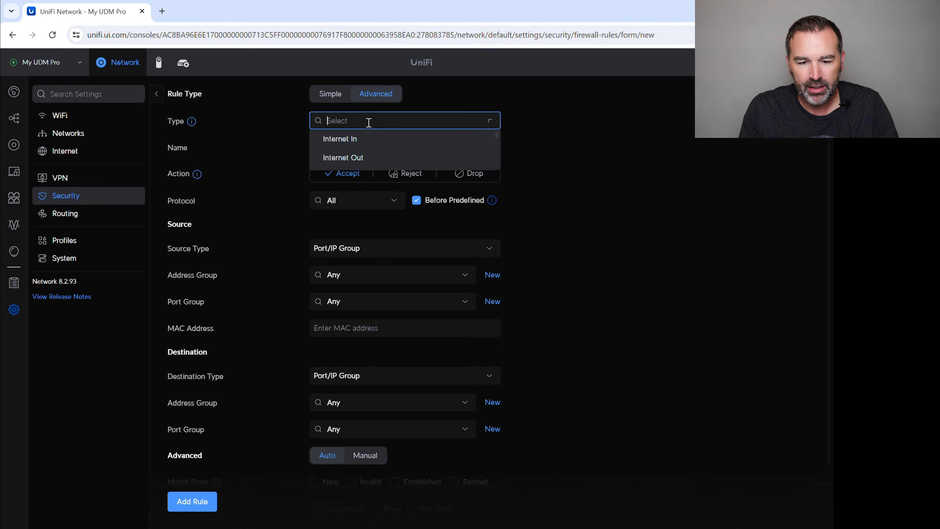
{"action": "scroll", "coordinate": [362, 174], "scroll_direction": "down", "scroll_amount": 3}
{"action": "left_click", "coordinate": [357, 180]}
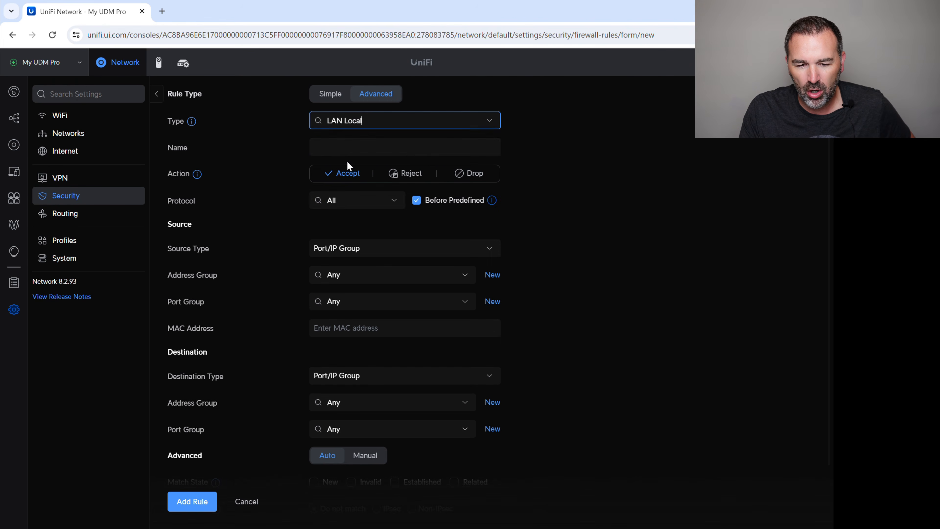
Name the rule Drop IOT to all Gateways and set its action to Drop.
{"action": "left_click", "coordinate": [339, 146]}
{"action": "type", "text": "Dro"}
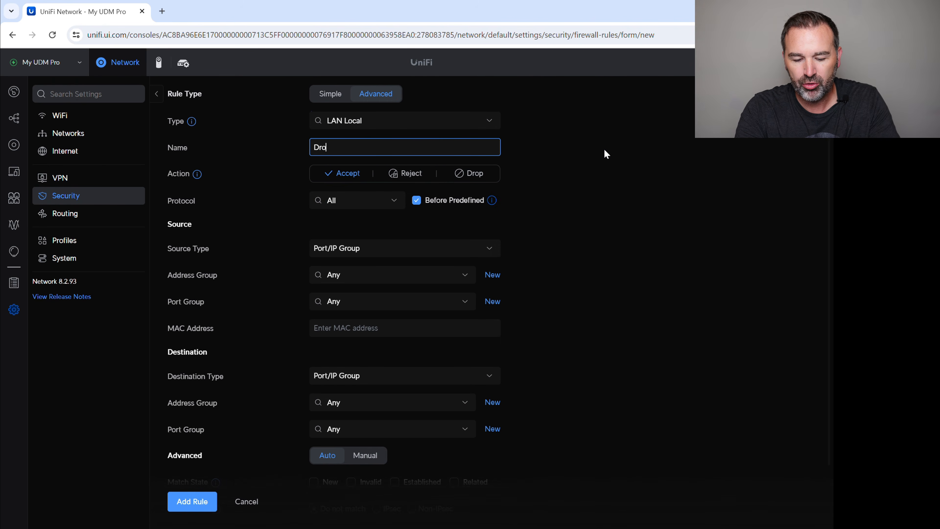
{"action": "type", "text": "p IOT to"}
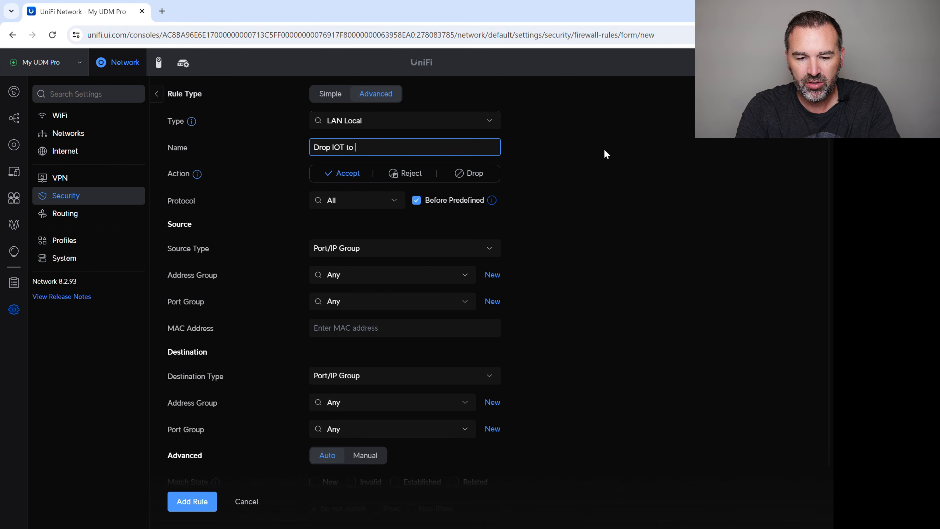
{"action": "type", "text": " all Gatew"}
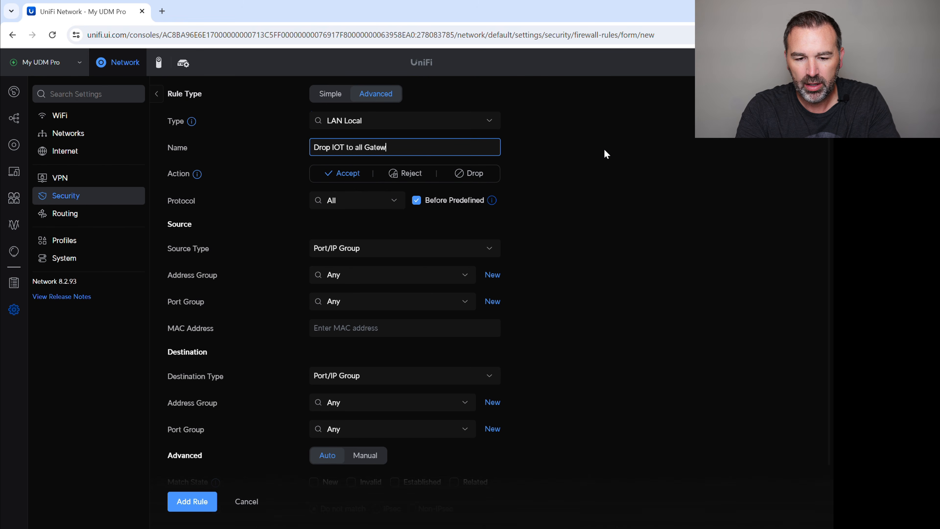
{"action": "type", "text": "ays"}
{"action": "left_click", "coordinate": [481, 173]}
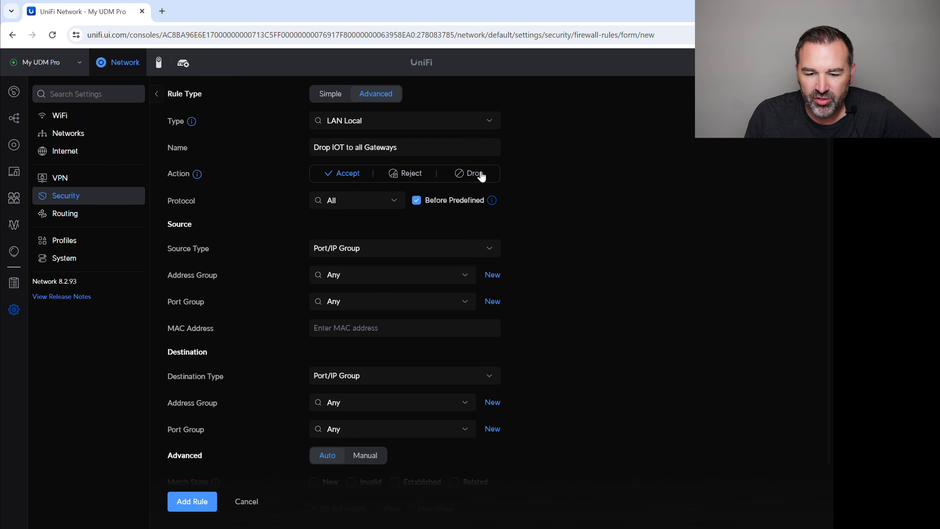
Set the rule's source type to Network, with IOT Network as the network and IPv4 Subnet as the network type.
{"action": "left_click", "coordinate": [348, 252]}
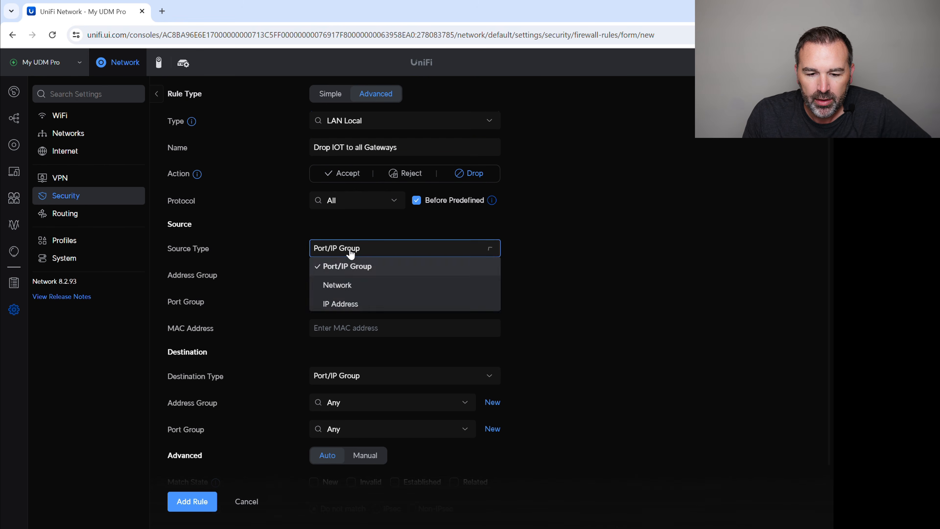
{"action": "left_click", "coordinate": [346, 283]}
{"action": "left_click", "coordinate": [348, 278]}
{"action": "left_click", "coordinate": [351, 311]}
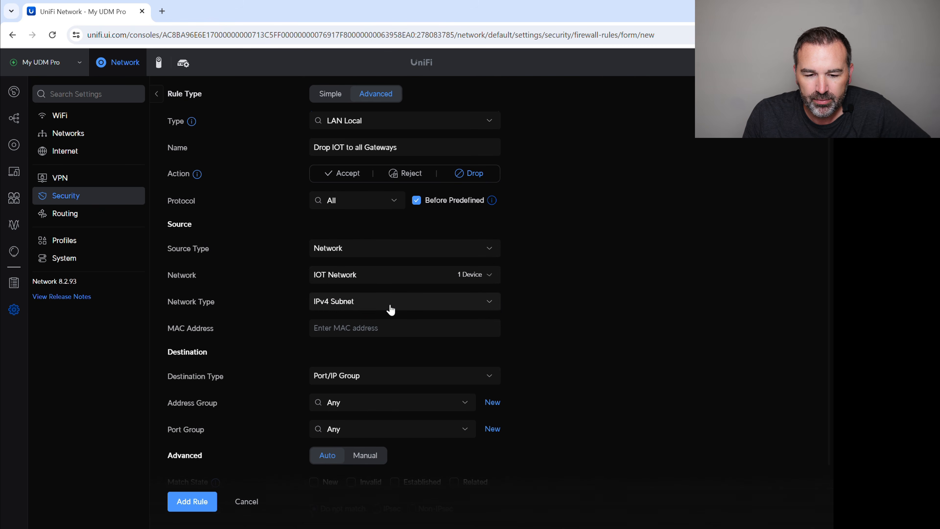
Choose All VLAN Gateways as the rule's destination address group and add the rule.
{"action": "left_click", "coordinate": [351, 402]}
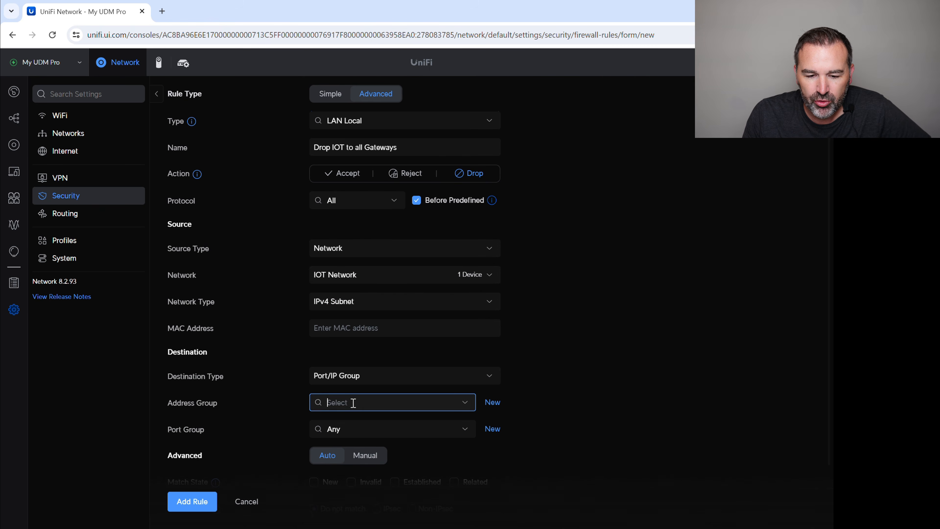
{"action": "left_click", "coordinate": [361, 441]}
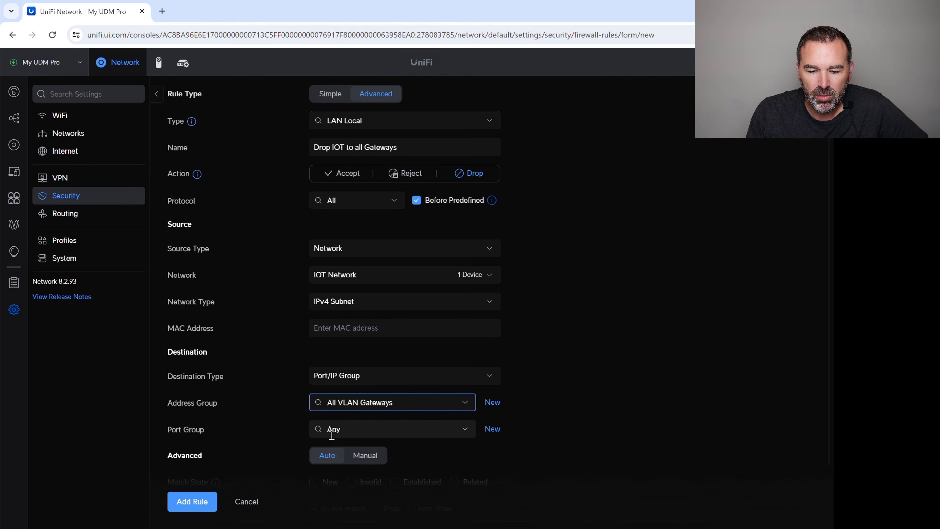
{"action": "left_click", "coordinate": [187, 509]}
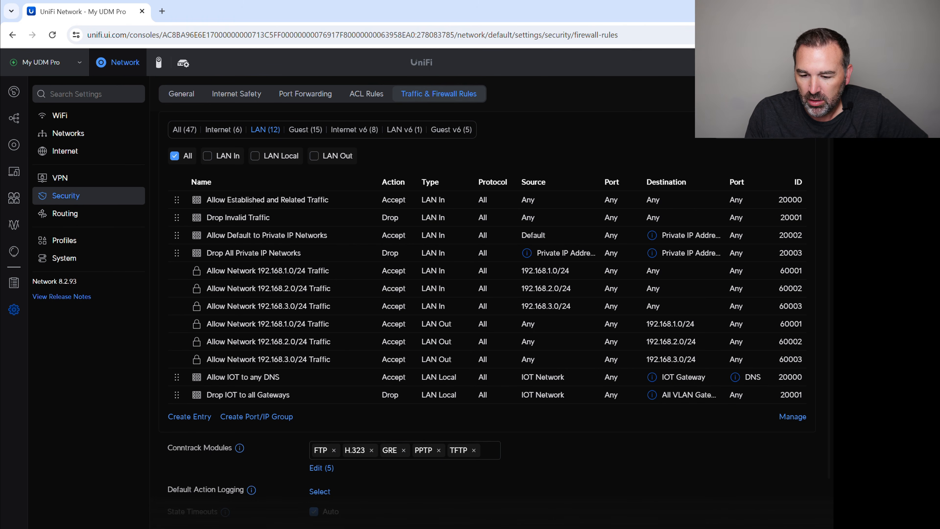
Test website access by loading netflix.com in a new browser tab.
{"action": "key", "text": "super+a"}
{"action": "left_click", "coordinate": [583, 477]}
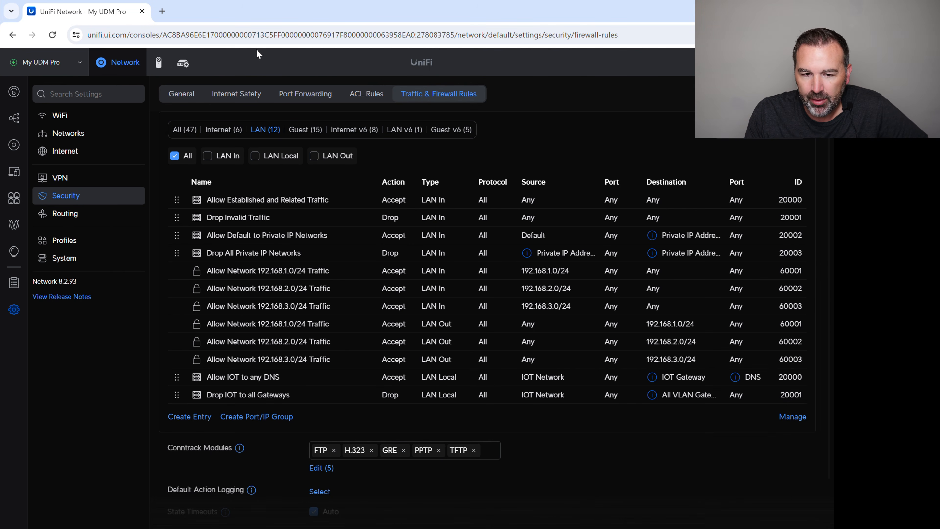
{"action": "left_click", "coordinate": [162, 12]}
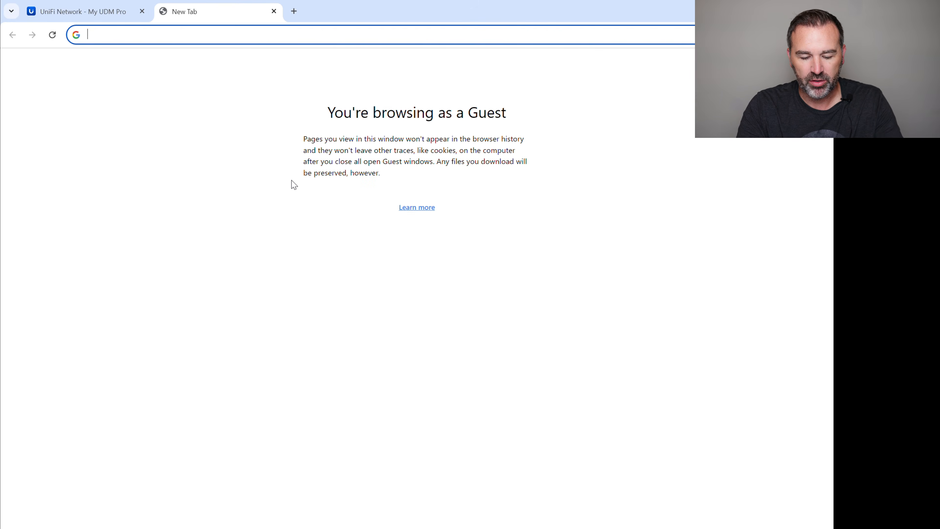
{"action": "type", "text": "netflx"}
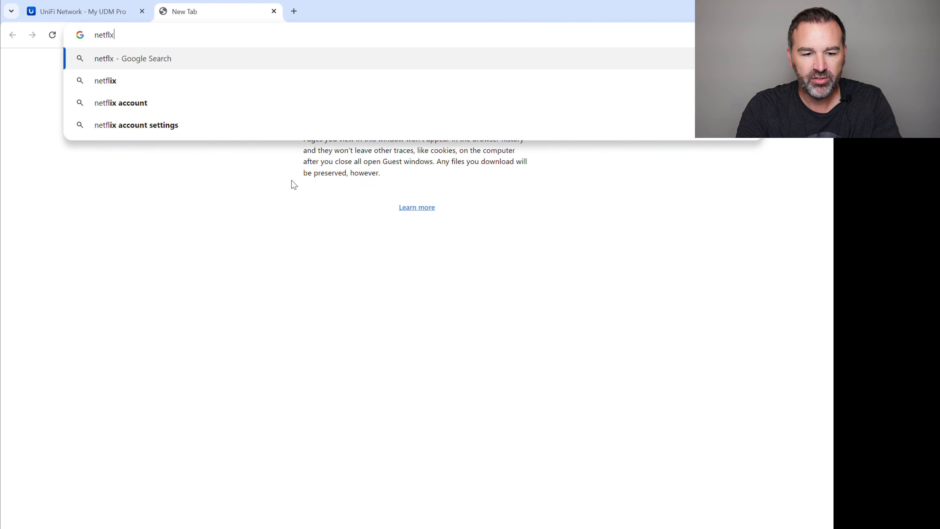
{"action": "key", "text": "BackSpace"}
{"action": "type", "text": "ix.com"}
{"action": "key", "text": "Return"}
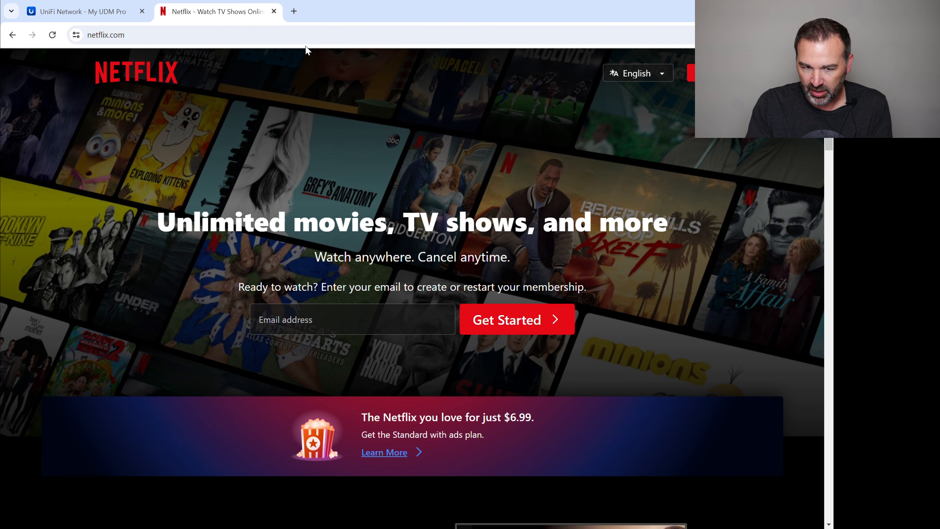
Test whether the default gateway's login page can be reached at 192.168.1.1.
{"action": "left_click", "coordinate": [217, 32]}
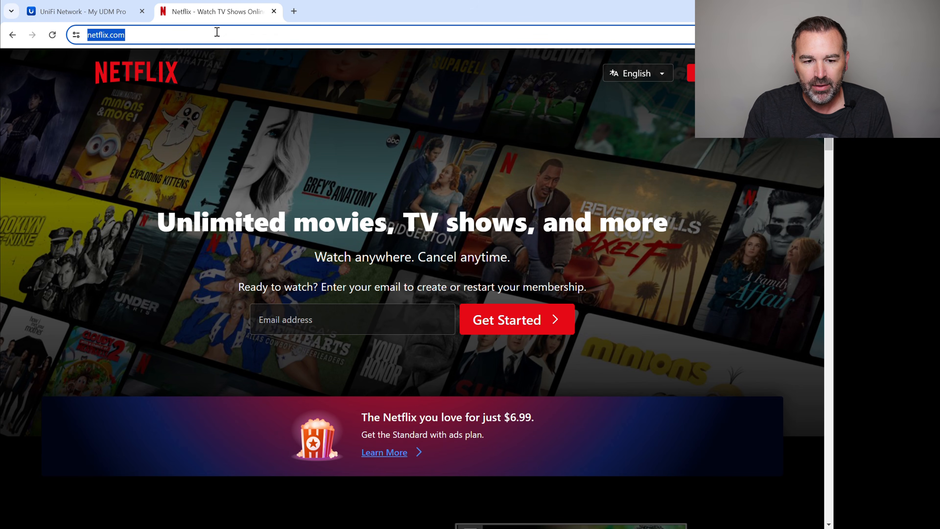
{"action": "type", "text": "192"}
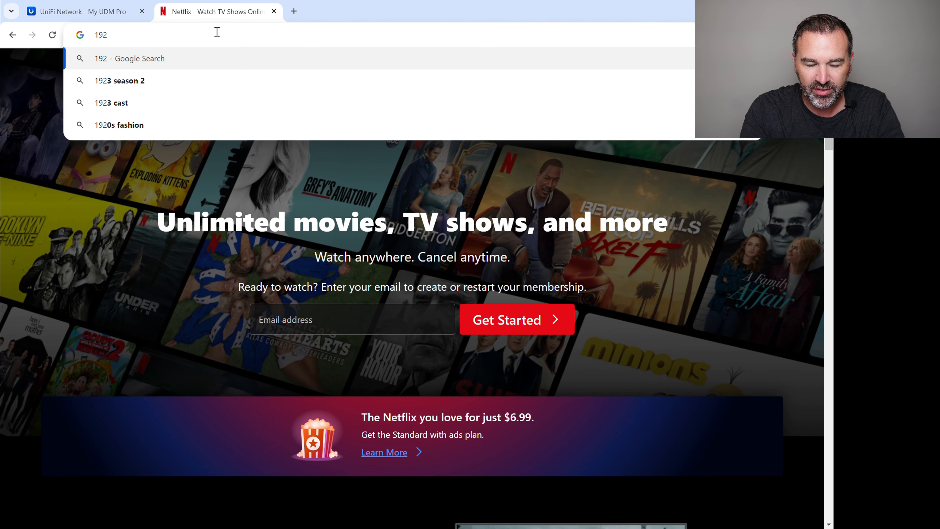
{"action": "type", "text": ".167"}
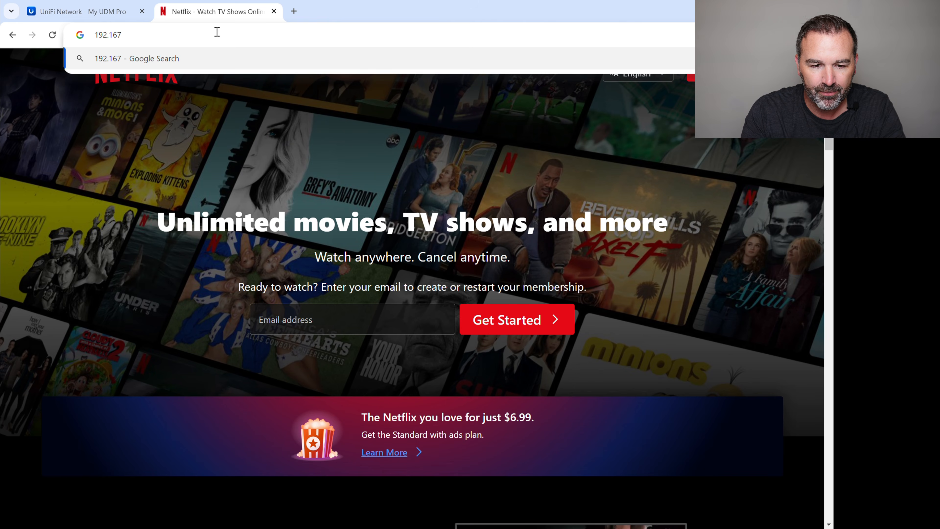
{"action": "key", "text": "BackSpace"}
{"action": "type", "text": "8.1.1"}
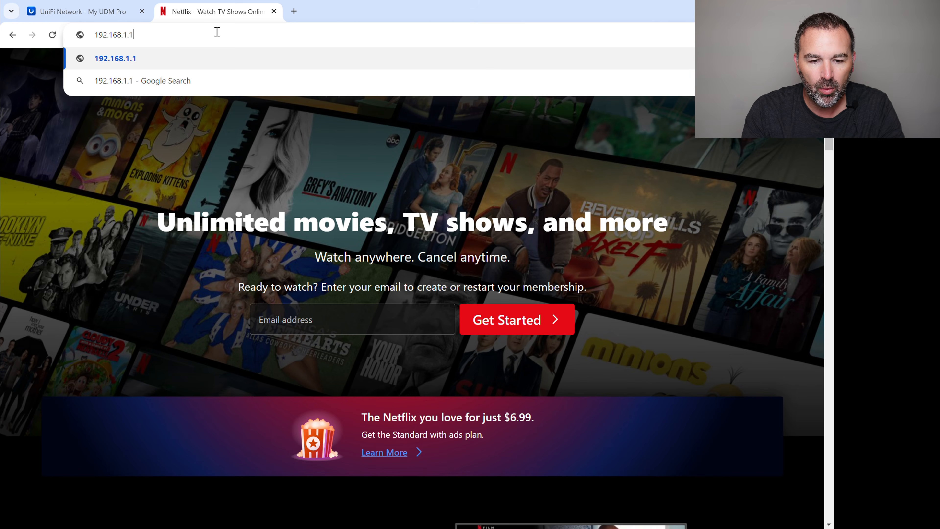
{"action": "key", "text": "Return"}
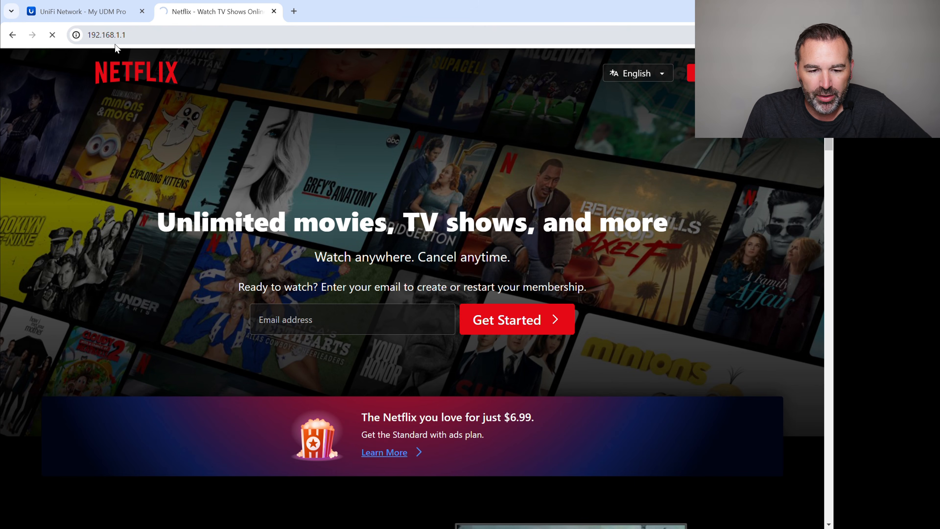
Test whether the IOT gateway's login page can be reached at 192.168.2.1.
{"action": "left_click", "coordinate": [203, 31]}
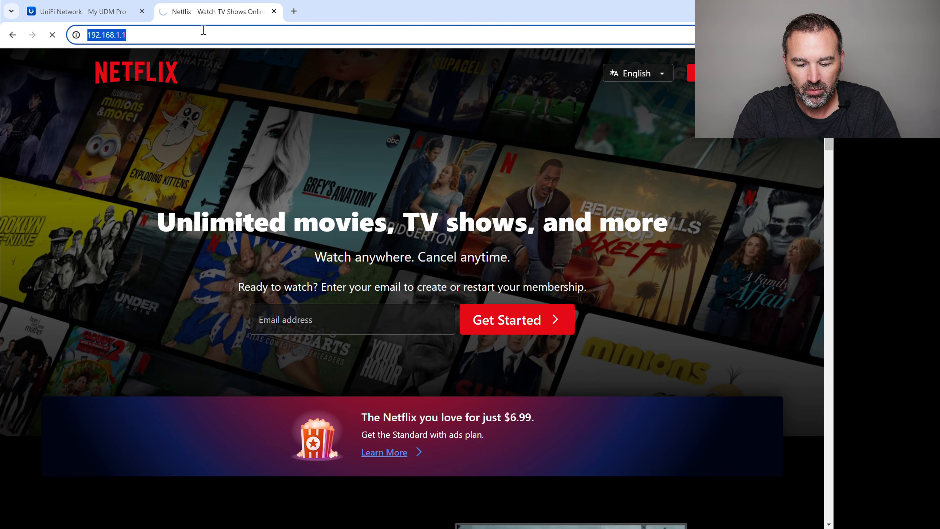
{"action": "type", "text": "192.168."}
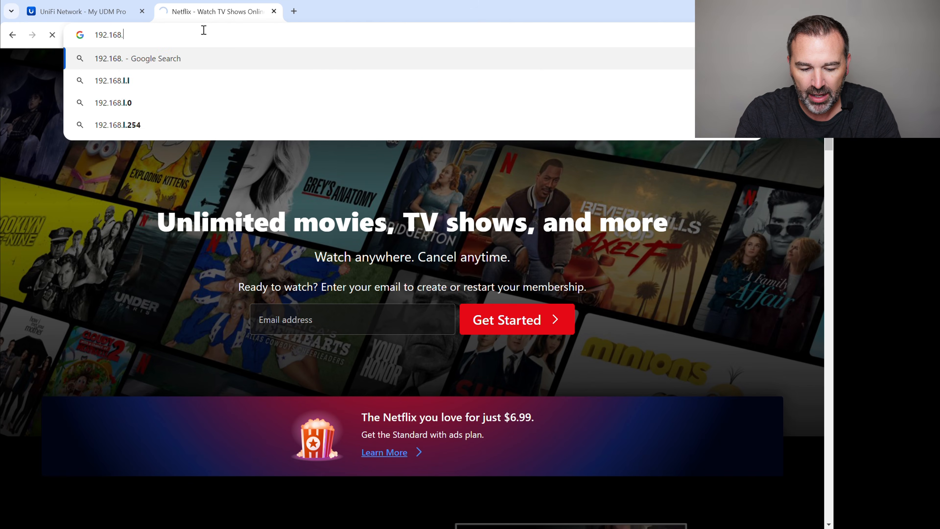
{"action": "type", "text": "2.1"}
{"action": "key", "text": "Return"}
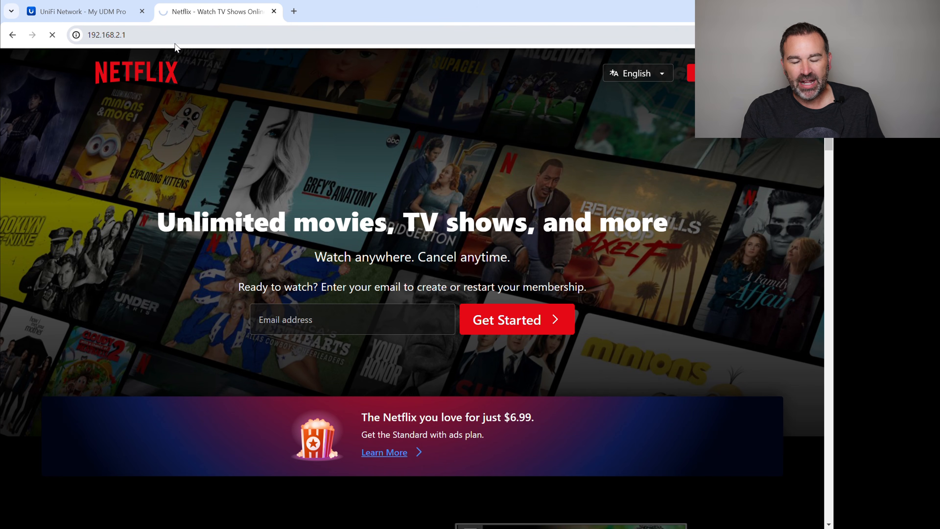
Close the test tab and view the UniFi dashboard and devices list.
{"action": "left_click", "coordinate": [274, 11]}
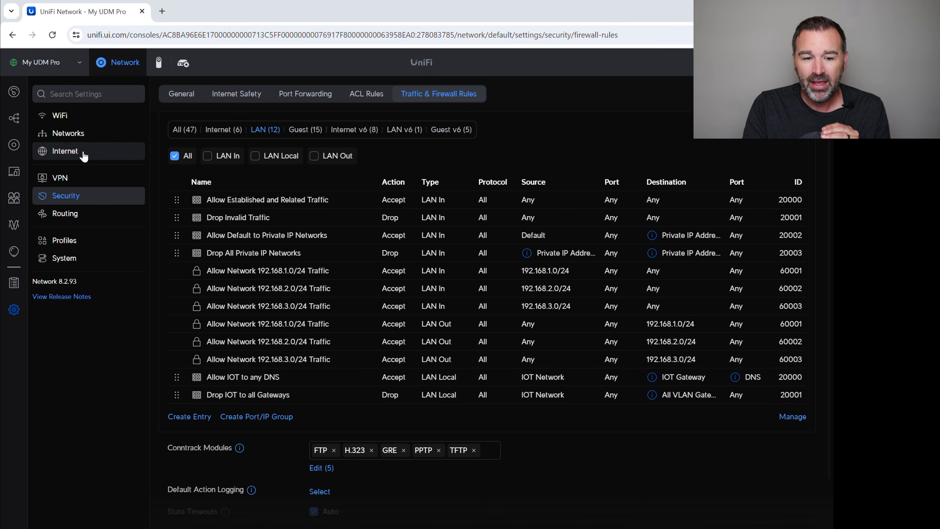
{"action": "left_click", "coordinate": [15, 93]}
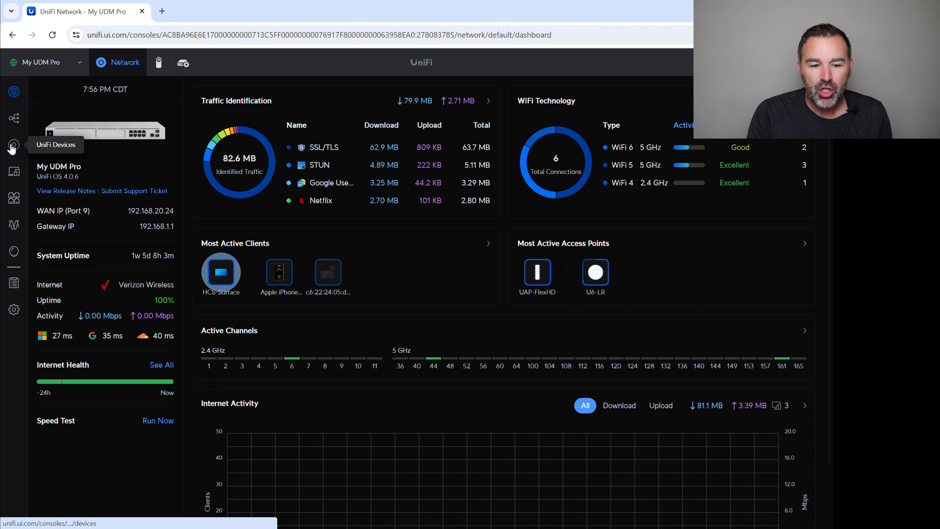
{"action": "left_click", "coordinate": [13, 146]}
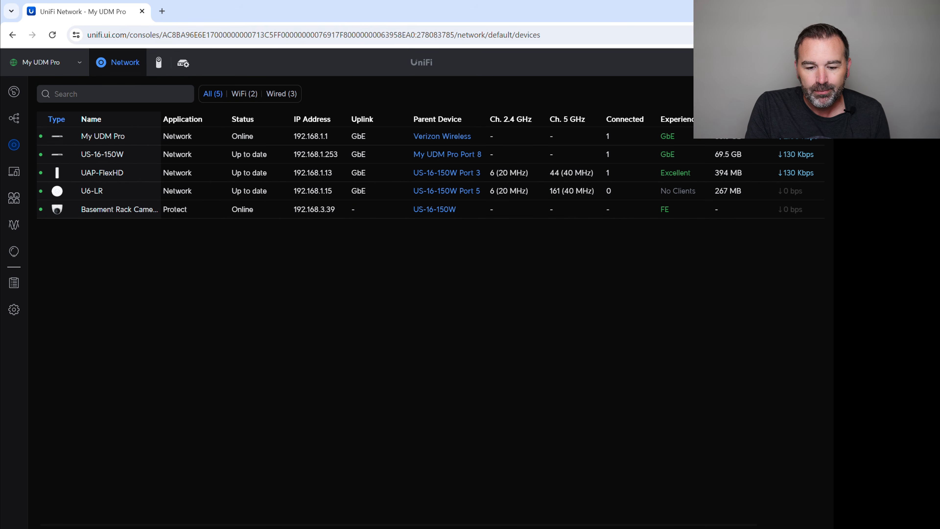
Switch to VLAN FW Summary.pdf and review the descriptions of Rule #7 and Rule #8 for the Camera network.
{"action": "key", "text": "alt+Tab"}
{"action": "scroll", "coordinate": [274, 371], "scroll_direction": "down", "scroll_amount": 3}
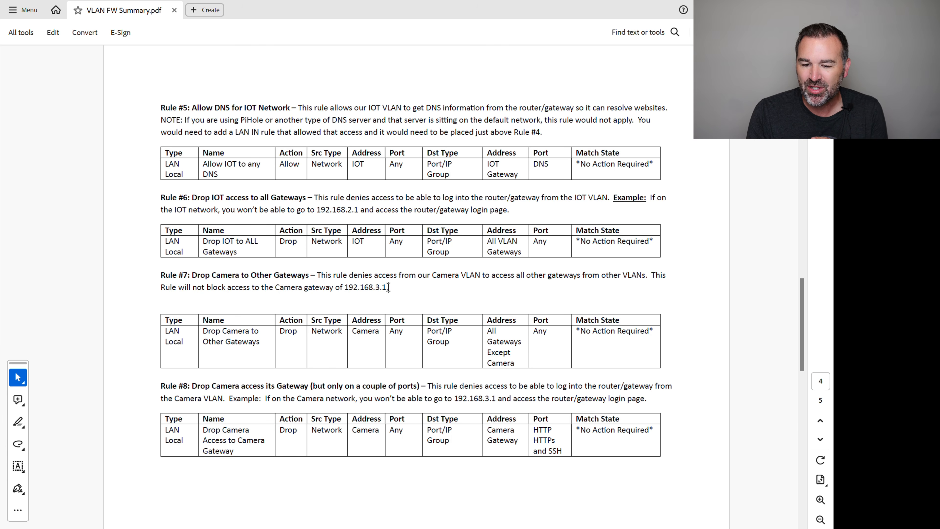
{"action": "left_click_drag", "start_coordinate": [389, 287], "coordinate": [343, 289]}
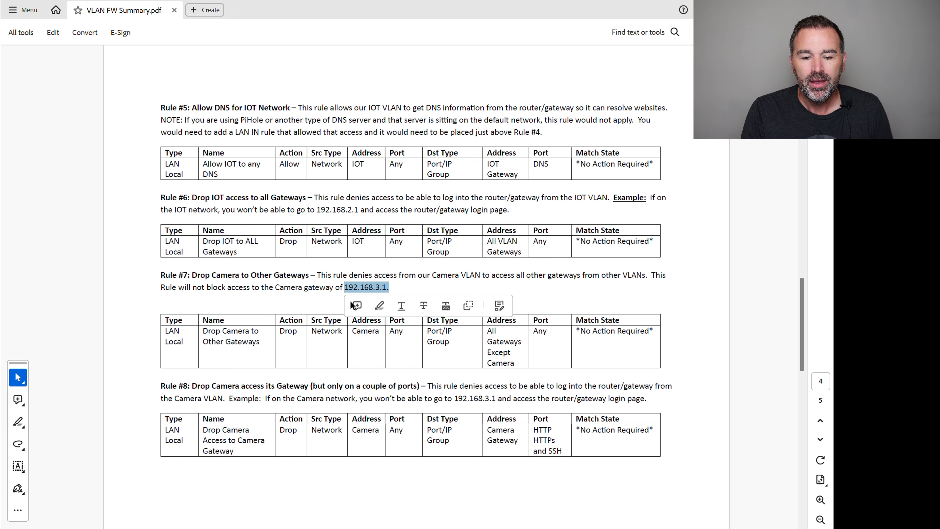
{"action": "left_click", "coordinate": [255, 306]}
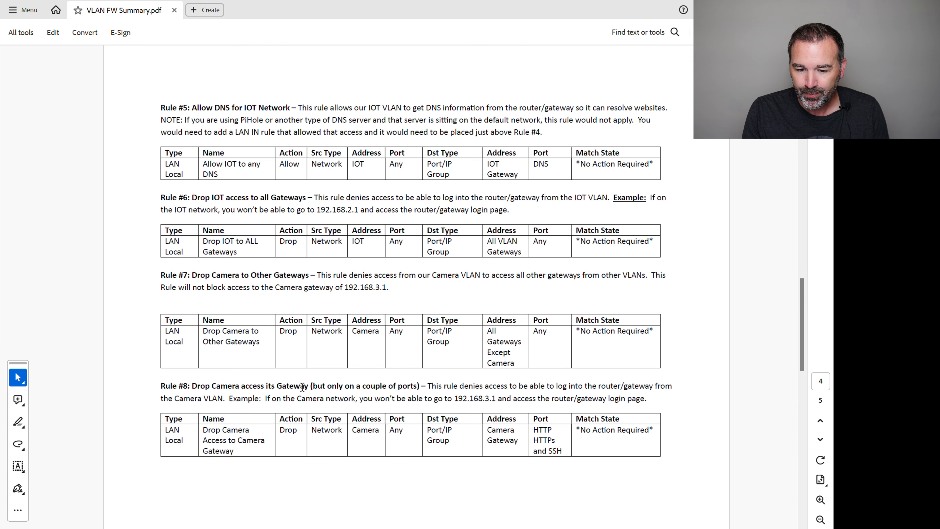
{"action": "left_click_drag", "start_coordinate": [310, 388], "coordinate": [410, 389]}
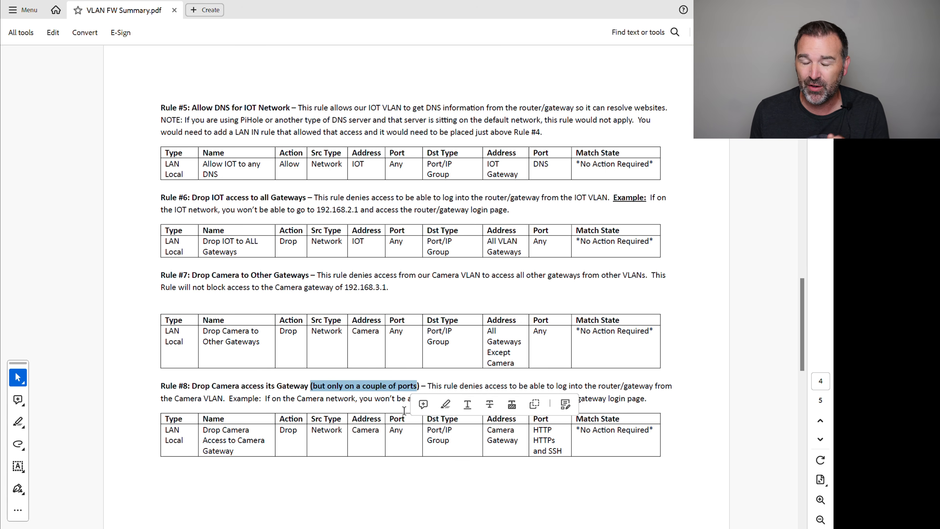
{"action": "left_click", "coordinate": [458, 381]}
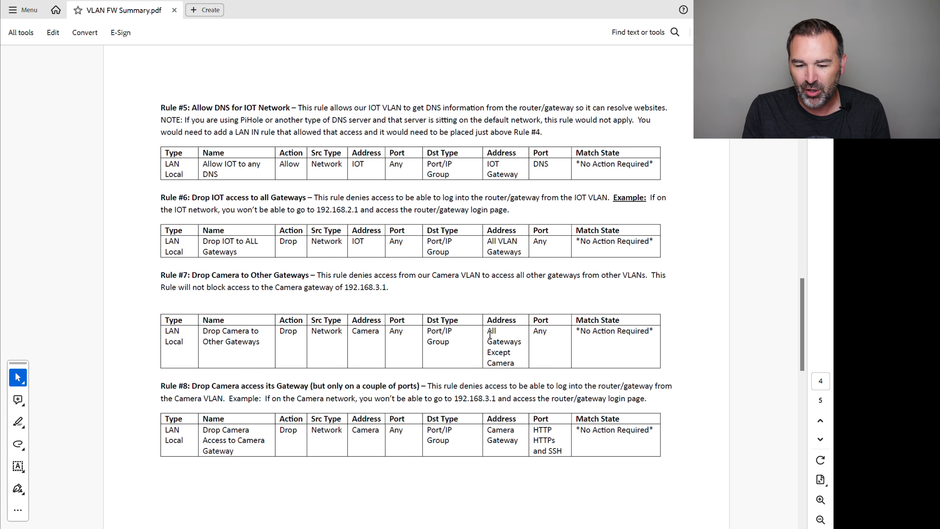
Examine the destination address groups of Rules #7 and #8 and the port group of Rule #8.
{"action": "left_click_drag", "start_coordinate": [488, 334], "coordinate": [515, 366]}
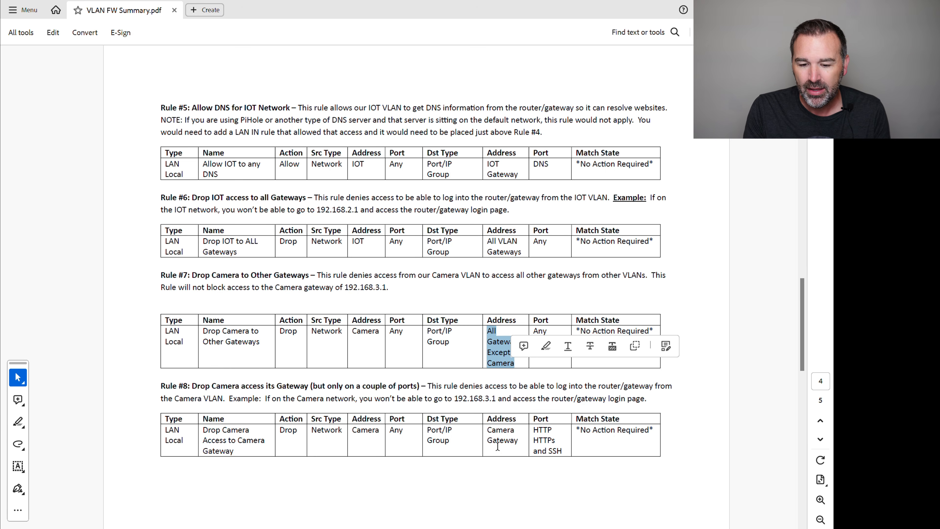
{"action": "left_click_drag", "start_coordinate": [483, 438], "coordinate": [510, 444]}
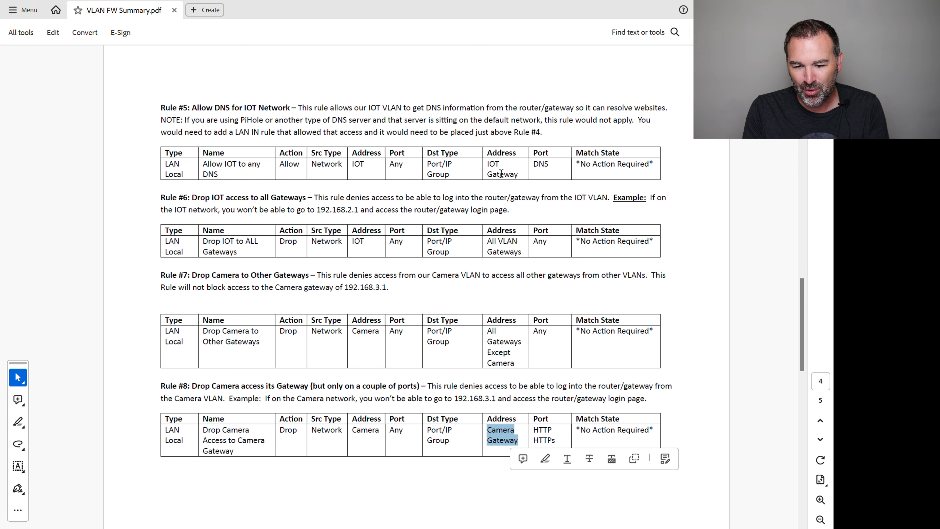
{"action": "left_click_drag", "start_coordinate": [534, 431], "coordinate": [562, 452]}
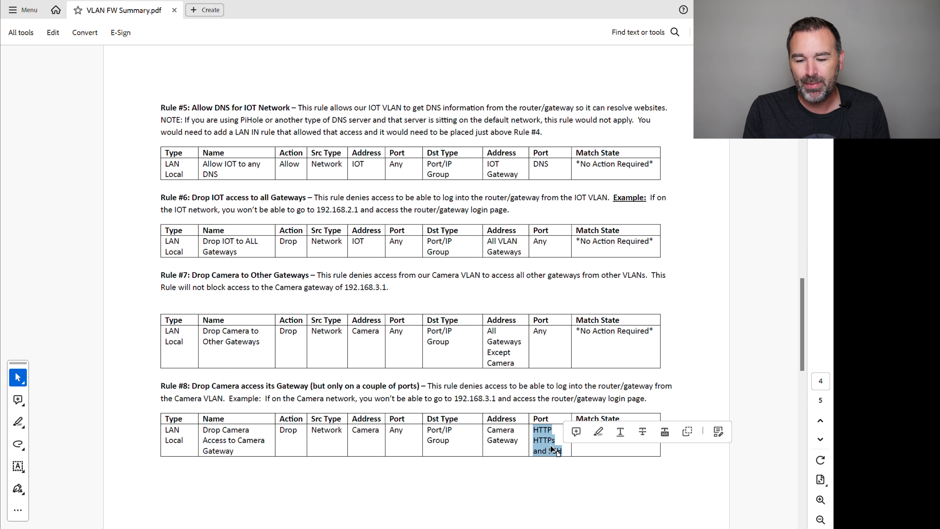
{"action": "left_click", "coordinate": [547, 471]}
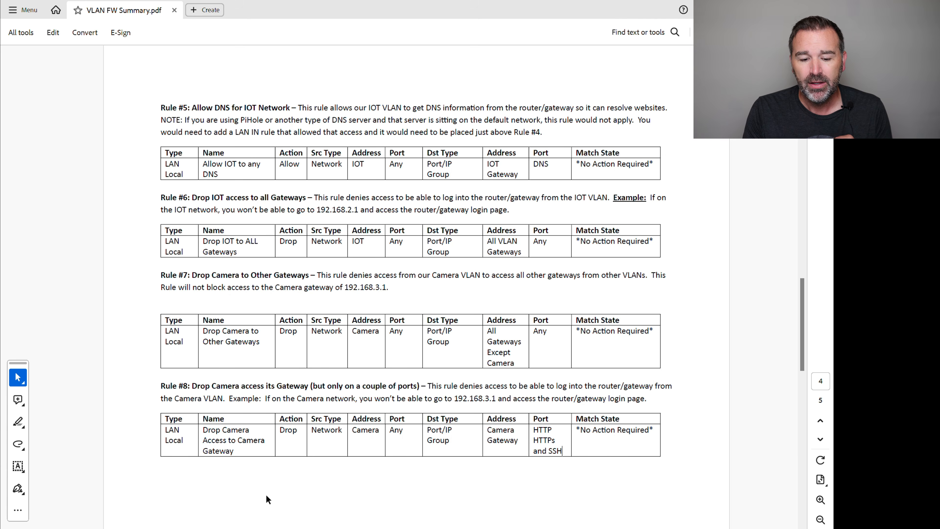
Return to UniFi Network in the browser and open its settings.
{"action": "mouse_move", "coordinate": [262, 528]}
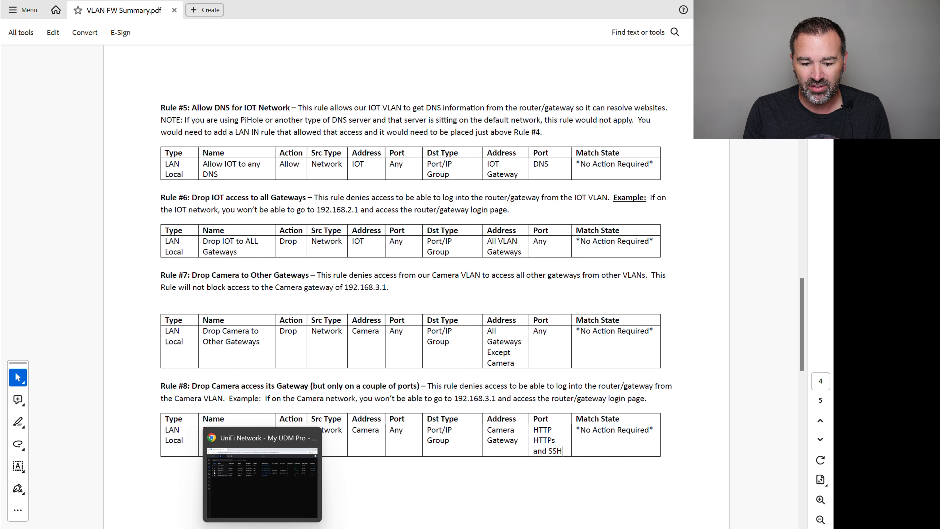
{"action": "left_click", "coordinate": [262, 482]}
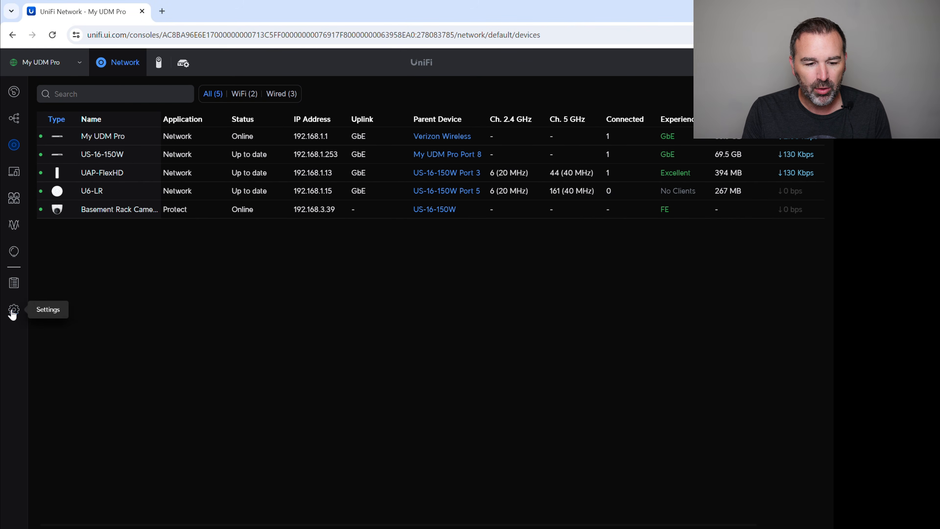
{"action": "left_click", "coordinate": [12, 313]}
Go back to the PDF summary and check the name and addresses of Port Group #6, All Gateways Except Camera.
{"action": "left_click", "coordinate": [296, 528]}
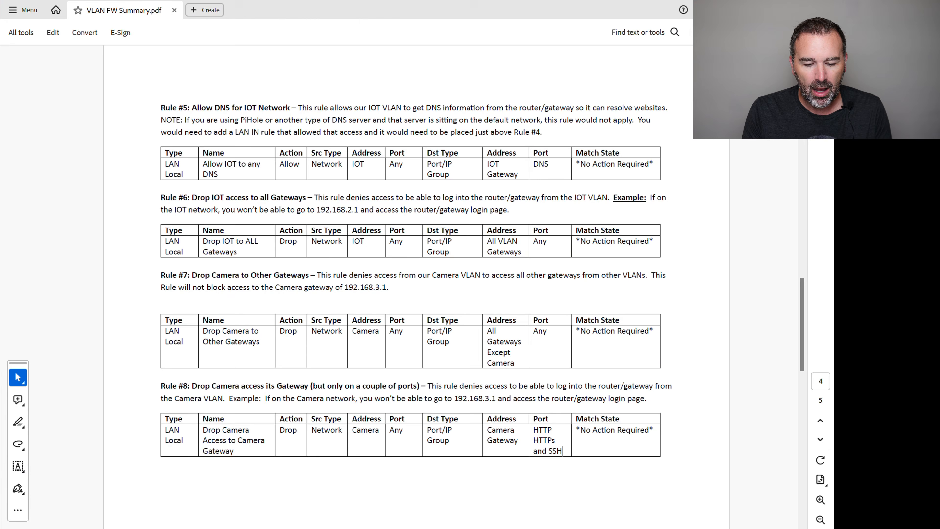
{"action": "scroll", "coordinate": [254, 237], "scroll_direction": "up", "scroll_amount": 3}
{"action": "scroll", "coordinate": [252, 262], "scroll_direction": "down", "scroll_amount": 1}
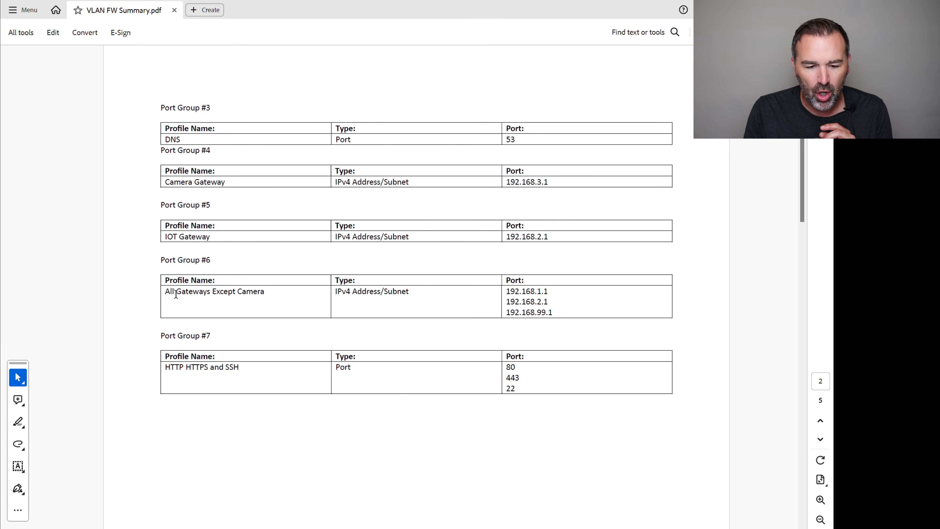
{"action": "left_click_drag", "start_coordinate": [166, 292], "coordinate": [243, 292]}
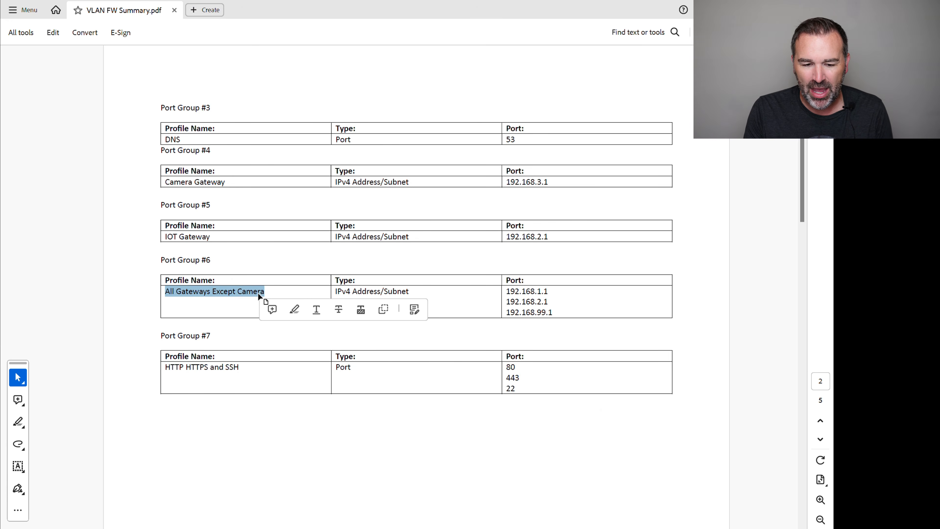
{"action": "left_click", "coordinate": [560, 313]}
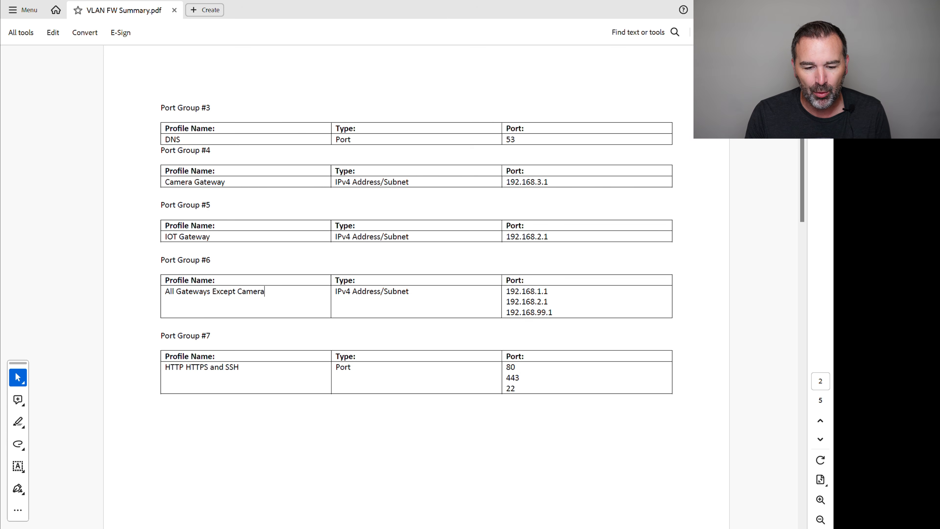
Return to UniFi Network in the browser and start a new IP group named All Gateways Except Camera of type IPv4 Address/Subnet.
{"action": "mouse_move", "coordinate": [287, 527]}
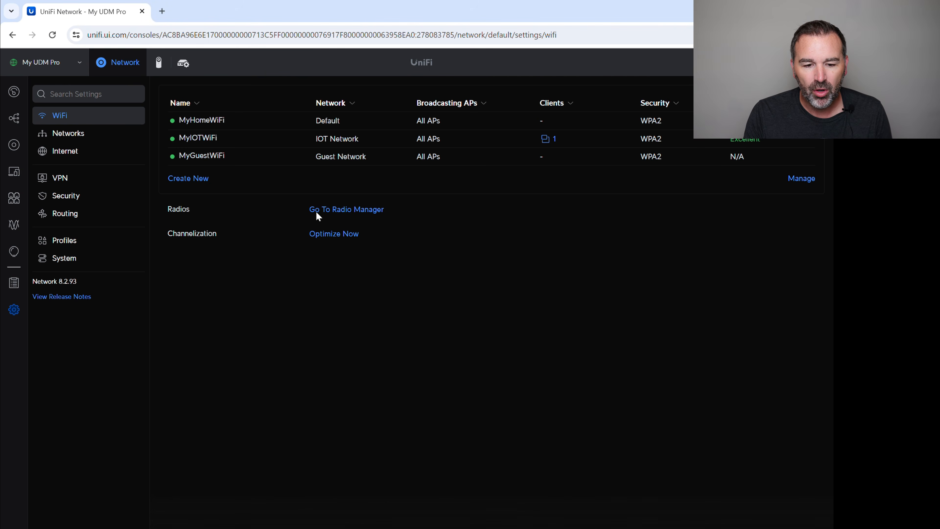
{"action": "left_click", "coordinate": [70, 244]}
{"action": "left_click", "coordinate": [370, 96]}
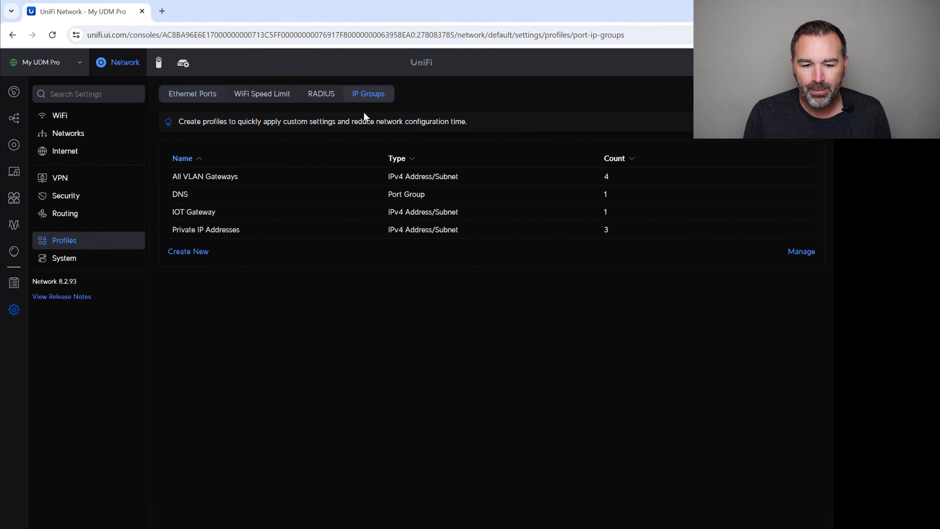
{"action": "left_click", "coordinate": [200, 252]}
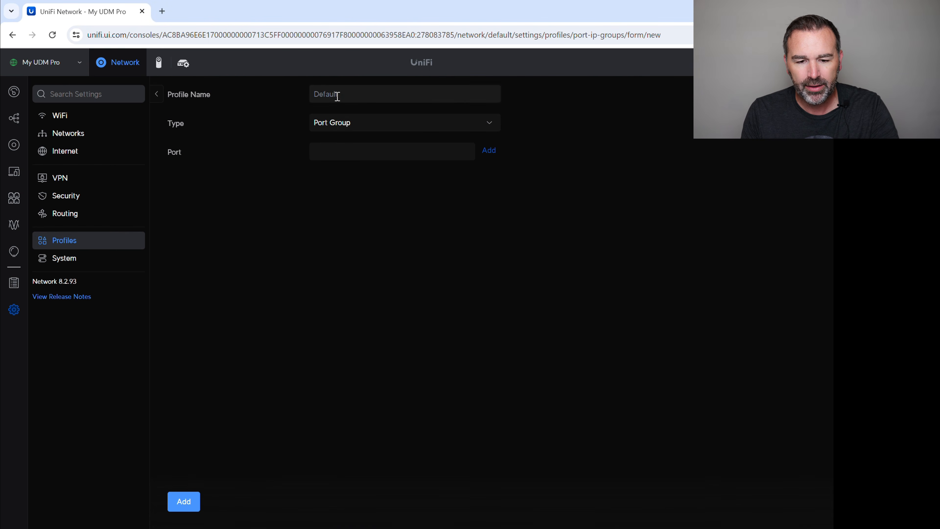
{"action": "left_click", "coordinate": [335, 94]}
{"action": "type", "text": "All Gat"}
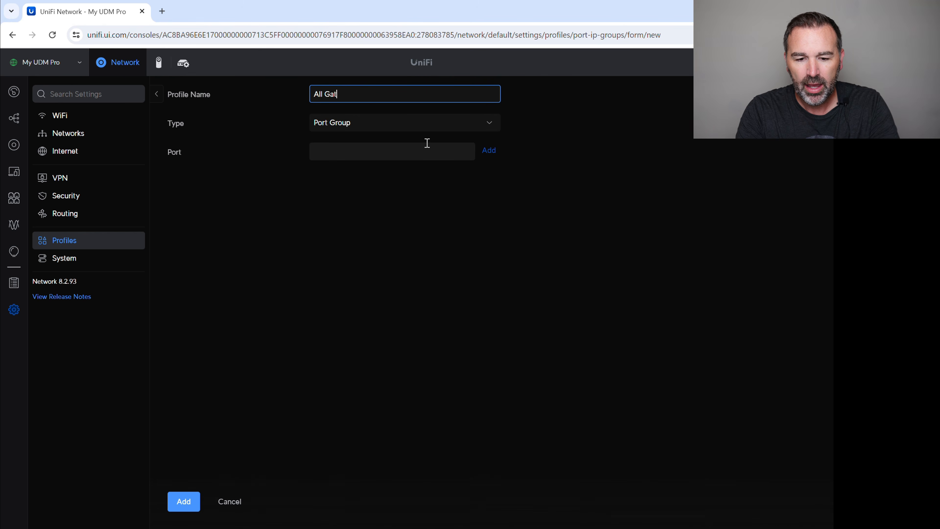
{"action": "type", "text": "eways Exc"}
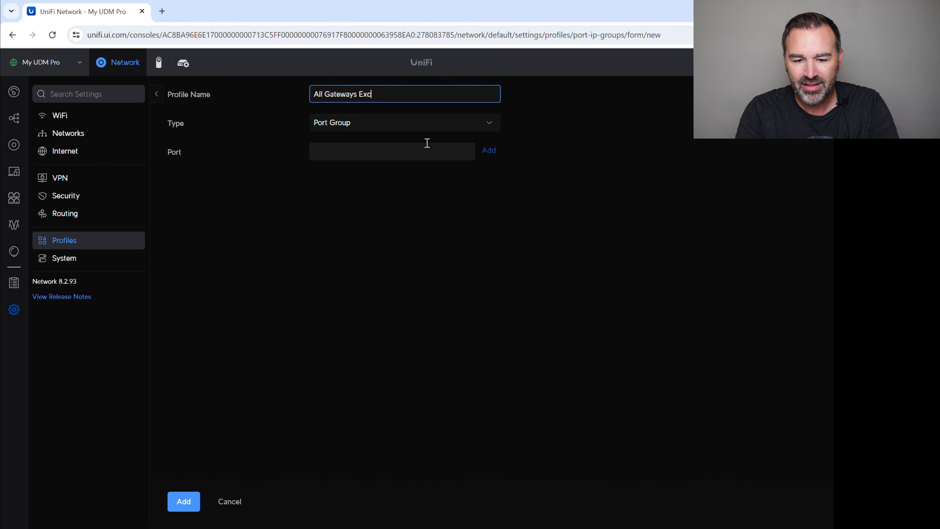
{"action": "type", "text": "ept Camera"}
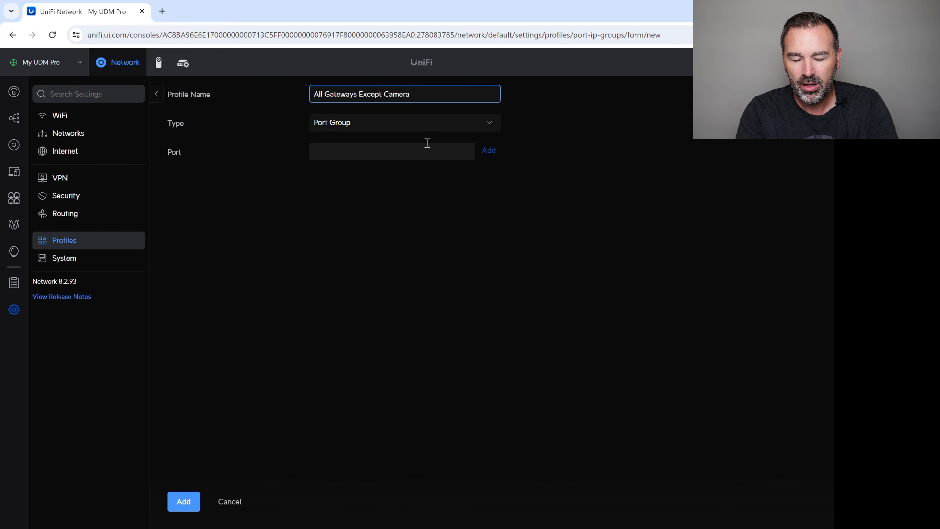
{"action": "left_click", "coordinate": [362, 127]}
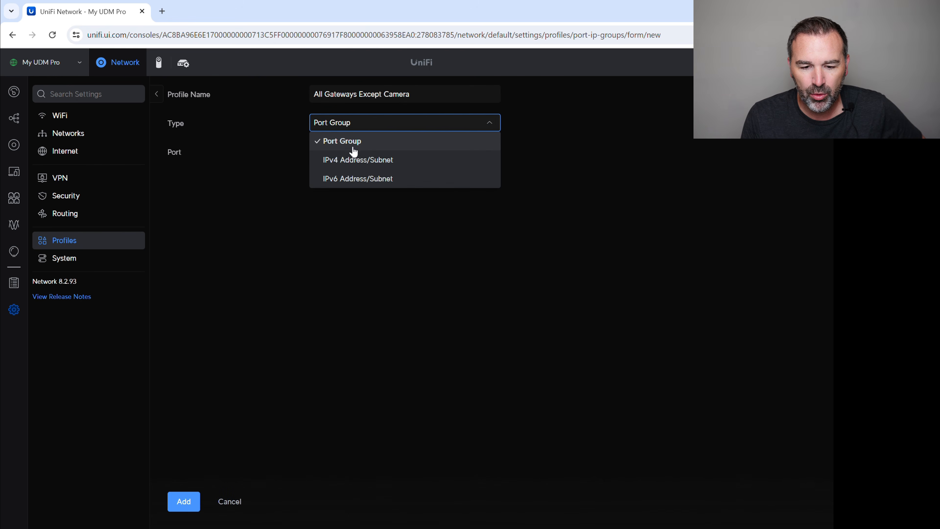
{"action": "left_click", "coordinate": [355, 160]}
Add the addresses 192.168.1.1 and 192.168.2.1 to the All Gateways Except Camera group.
{"action": "left_click", "coordinate": [332, 152]}
{"action": "type", "text": "19"}
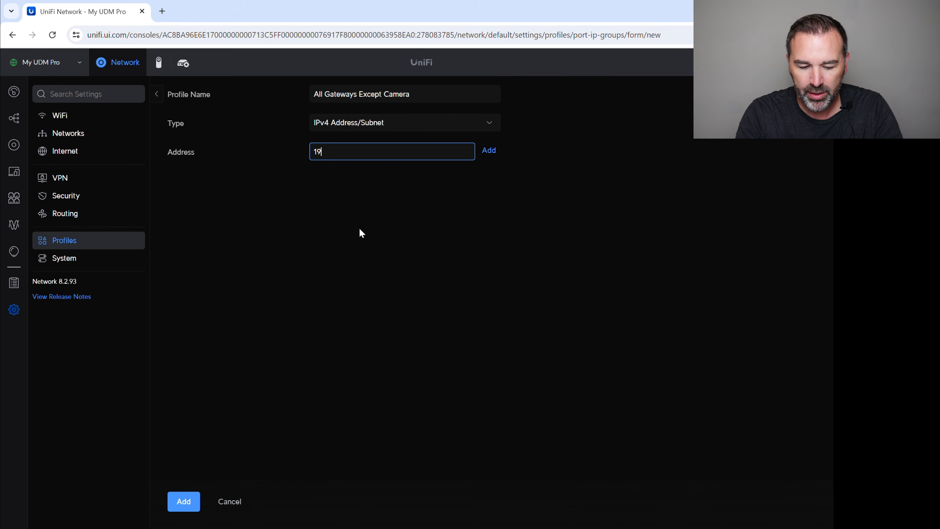
{"action": "type", "text": "2.168.1.1"}
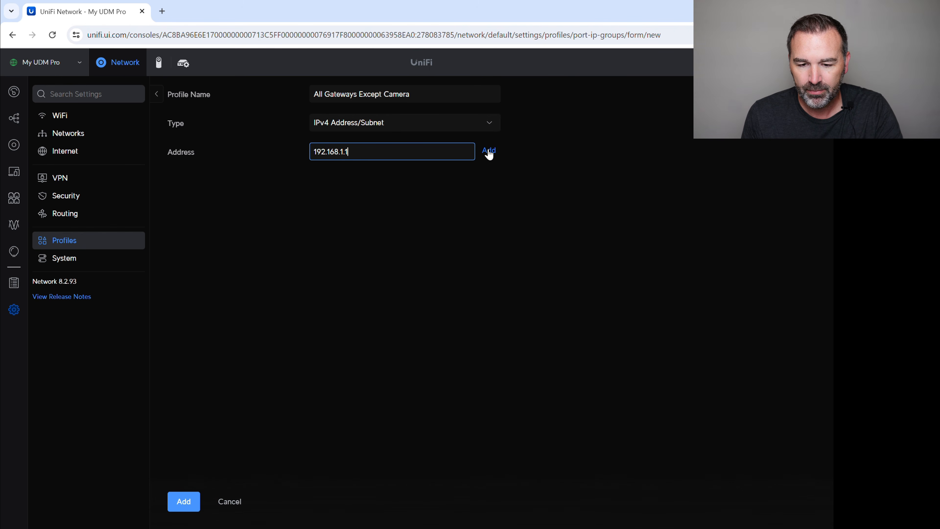
{"action": "left_click", "coordinate": [488, 151]}
{"action": "left_click", "coordinate": [316, 153]}
{"action": "type", "text": "192."}
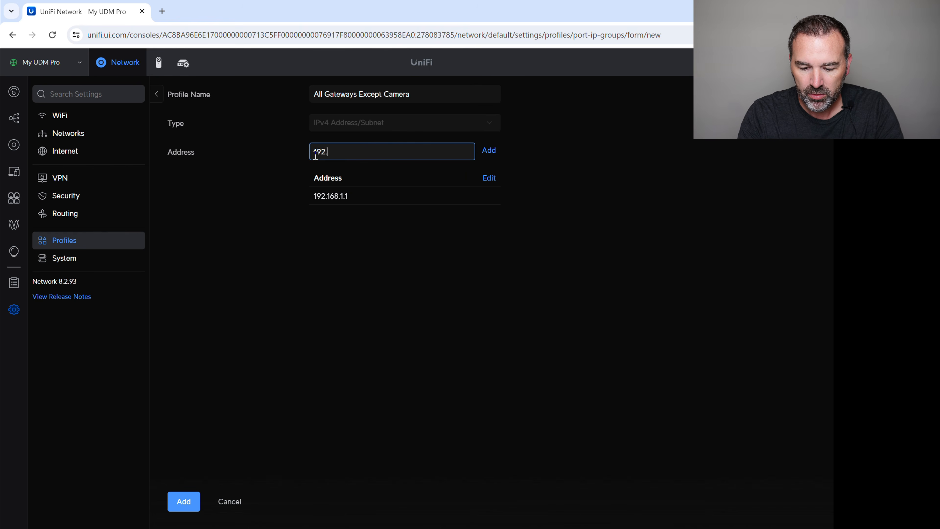
{"action": "type", "text": "168.2.1"}
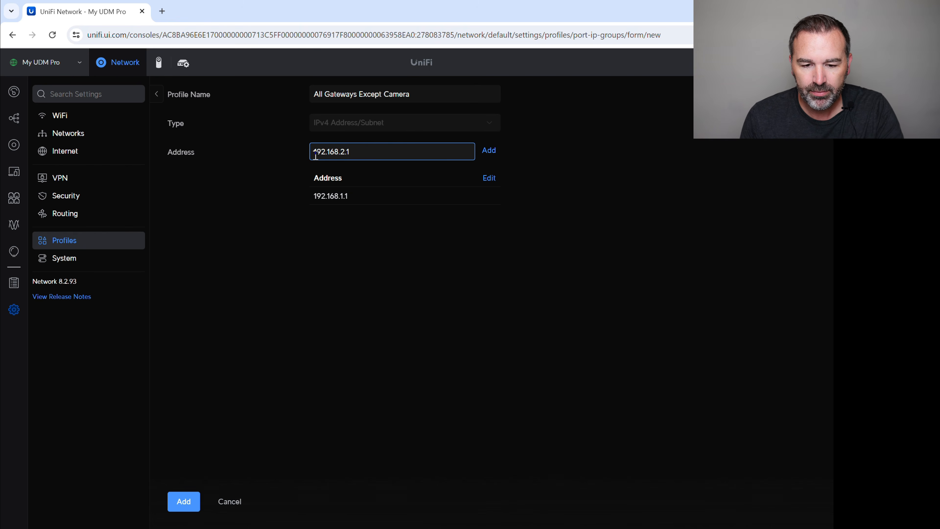
{"action": "left_click", "coordinate": [488, 150]}
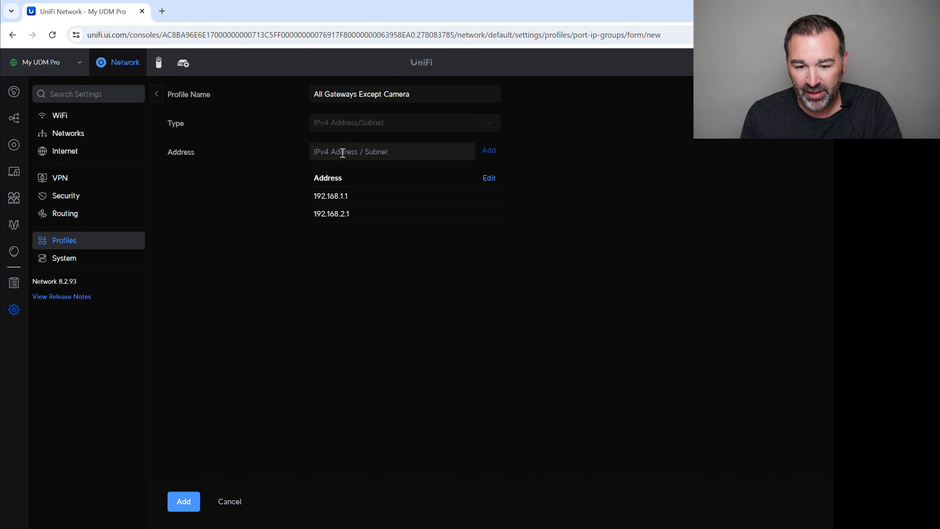
Add the address 192.168.99.1 to the All Gateways Except Camera group and save the group.
{"action": "left_click", "coordinate": [334, 152]}
{"action": "type", "text": "192.168.99.1"}
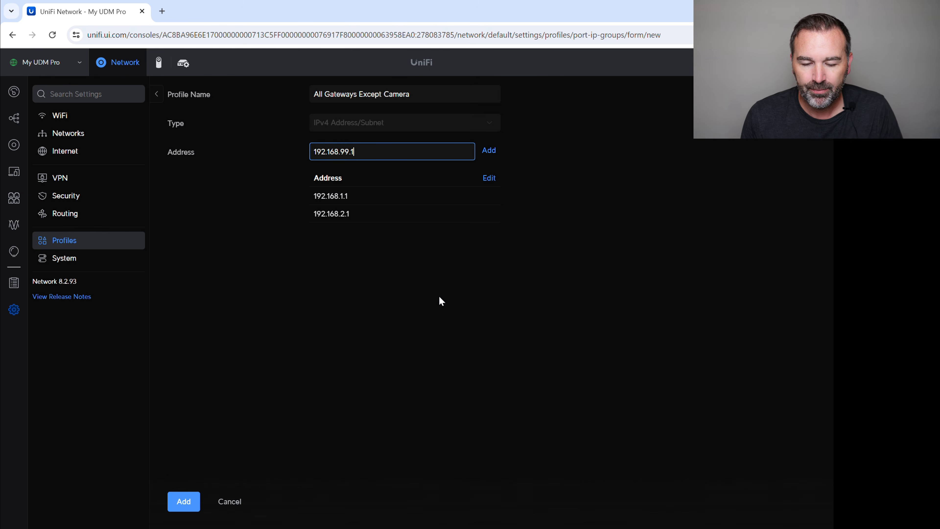
{"action": "left_click", "coordinate": [496, 151]}
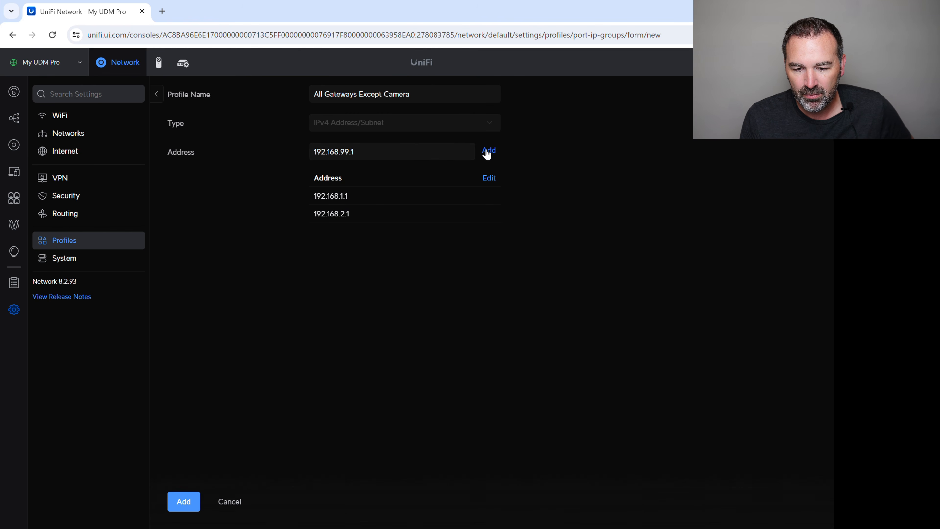
{"action": "left_click", "coordinate": [488, 152]}
{"action": "left_click", "coordinate": [178, 507]}
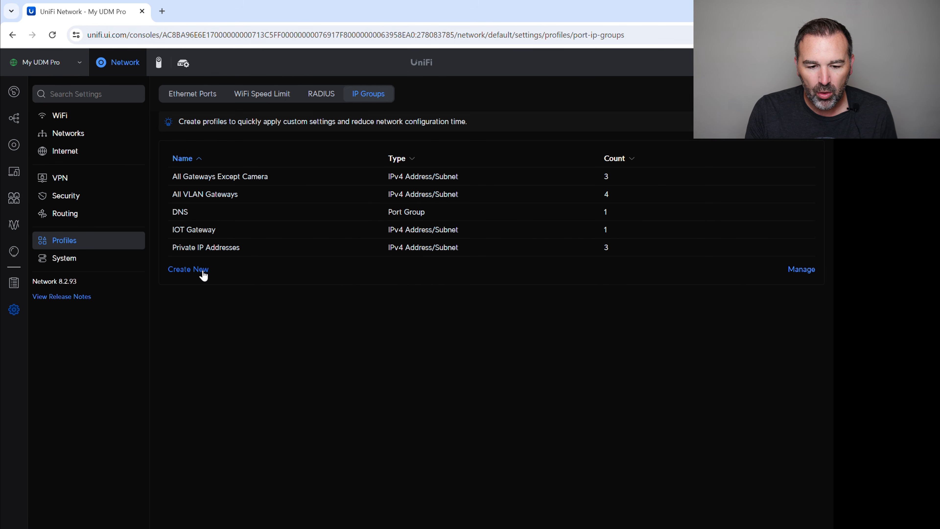
Start another IP group named Camera Gateway and set its type to IPv4 Address/Subnet.
{"action": "left_click", "coordinate": [203, 275]}
{"action": "left_click", "coordinate": [350, 95]}
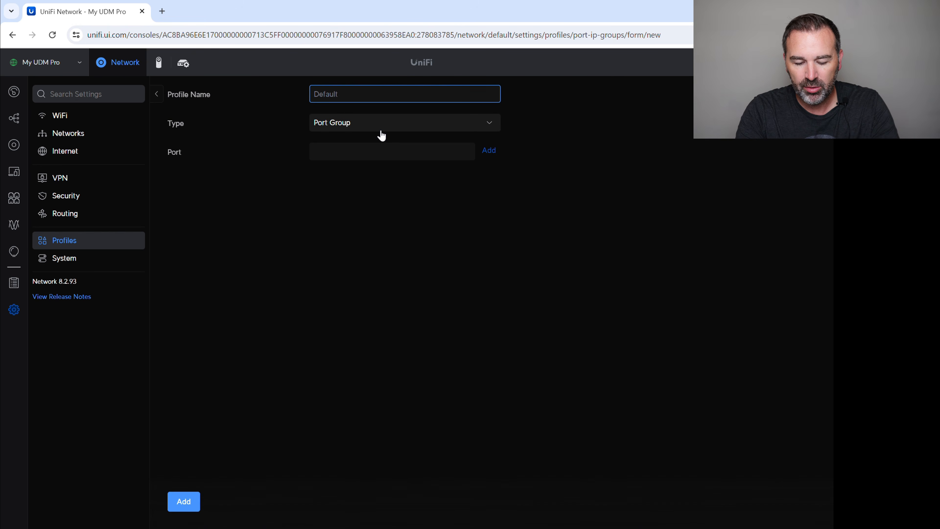
{"action": "type", "text": "Camera Gateway"}
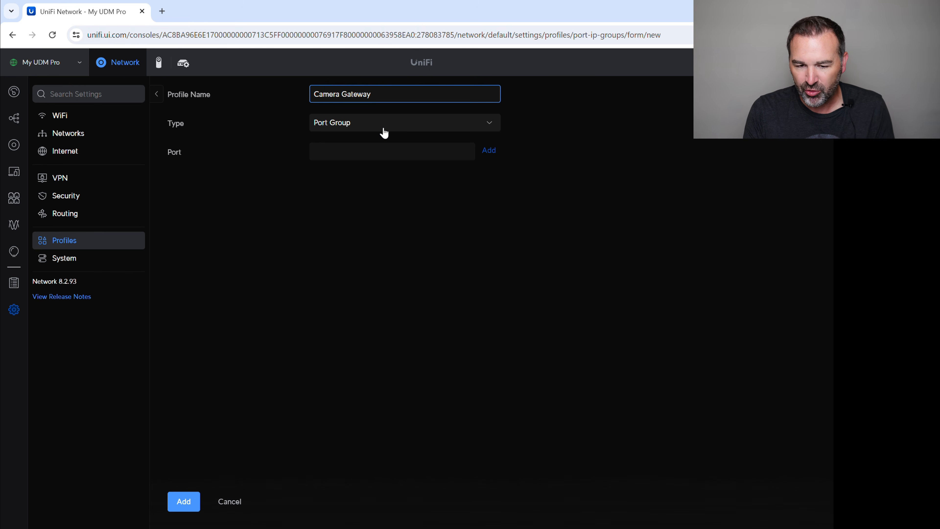
{"action": "left_click", "coordinate": [383, 132]}
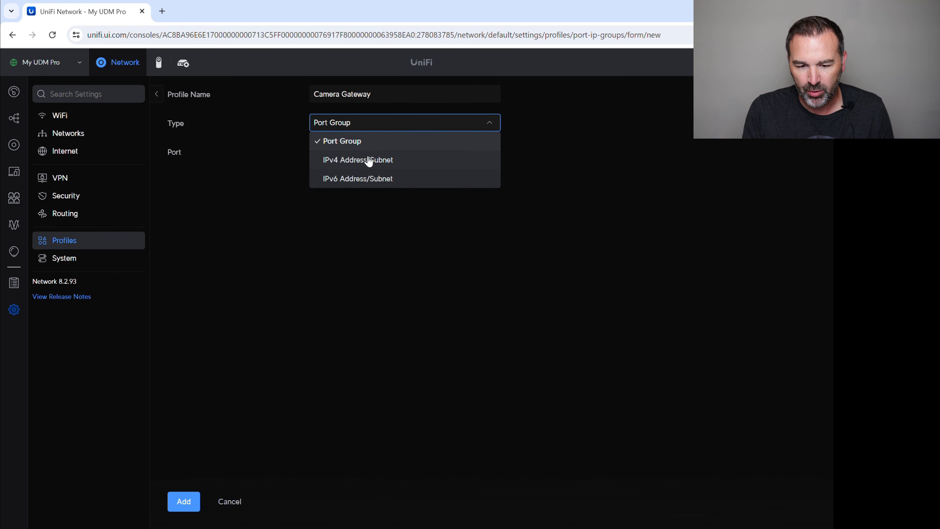
{"action": "left_click", "coordinate": [370, 159]}
Add the address 192.168.3.1 to the Camera Gateway group and save the group.
{"action": "left_click", "coordinate": [335, 157]}
{"action": "type", "text": "192"}
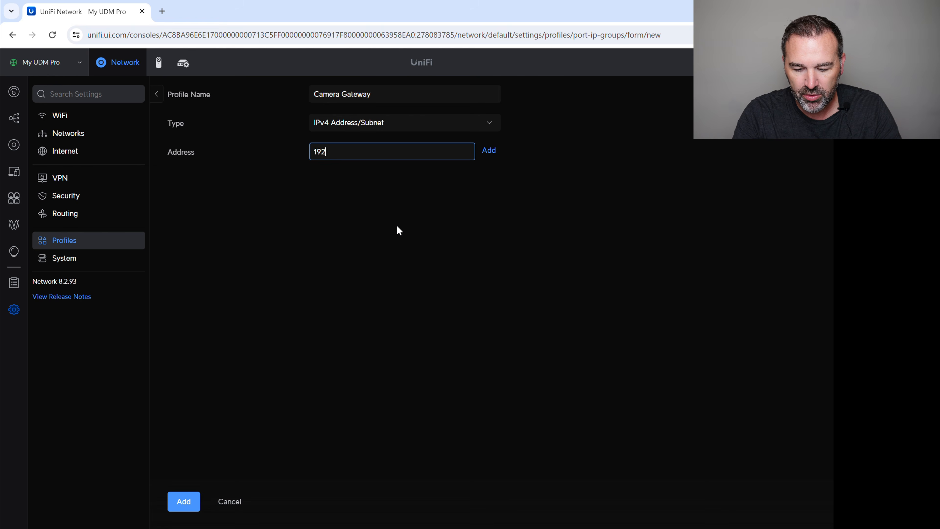
{"action": "type", "text": ".168.3."}
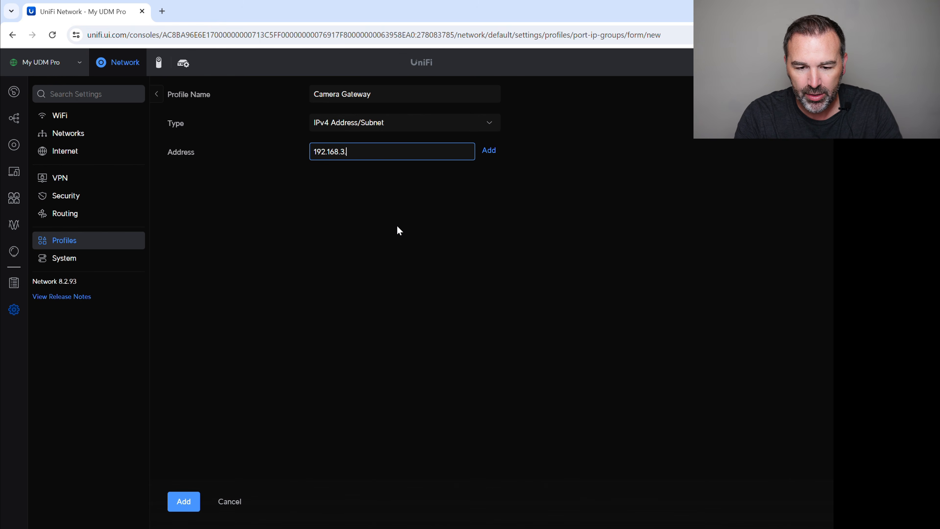
{"action": "type", "text": "1"}
{"action": "left_click", "coordinate": [487, 156]}
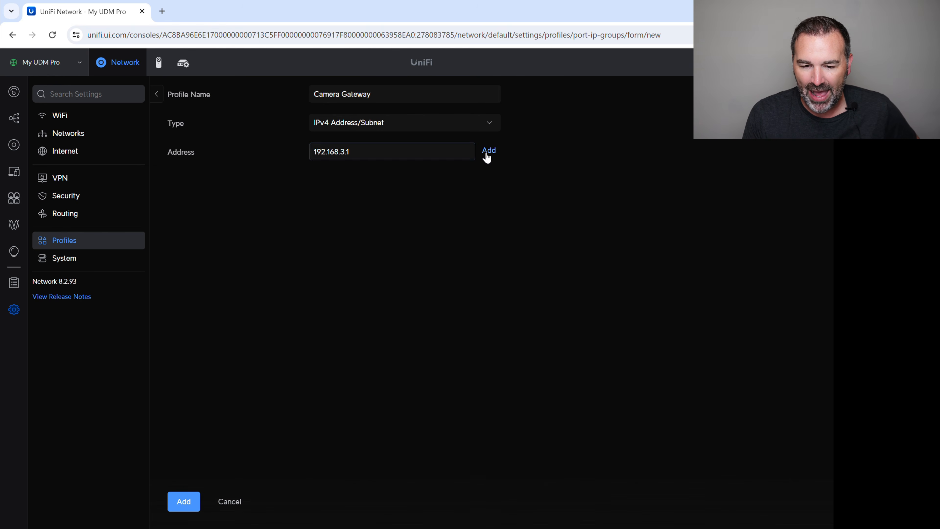
{"action": "left_click", "coordinate": [182, 501]}
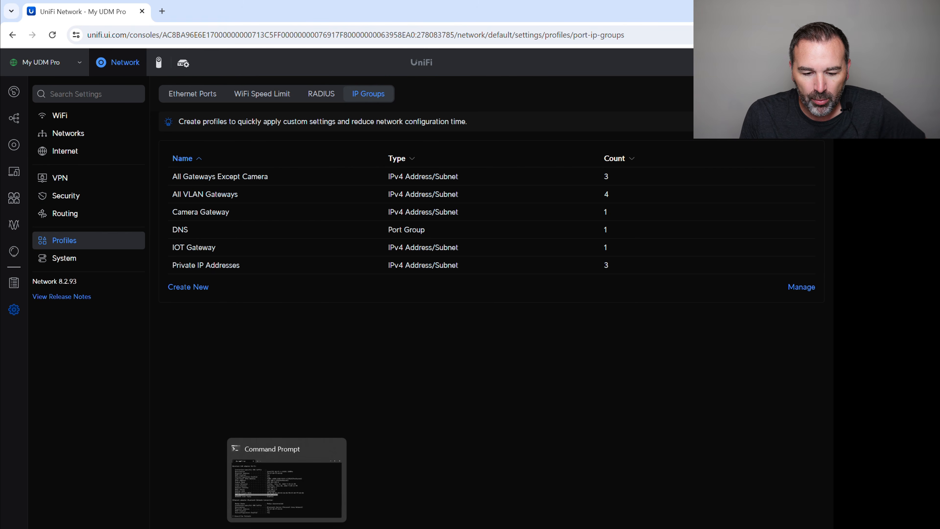
Switch to VLAN FW Summary.pdf and check the settings of Rule #7, Drop Camera to Other Gateways.
{"action": "left_click", "coordinate": [307, 527]}
{"action": "scroll", "coordinate": [284, 369], "scroll_direction": "down", "scroll_amount": 10}
{"action": "scroll", "coordinate": [283, 369], "scroll_direction": "up", "scroll_amount": 5}
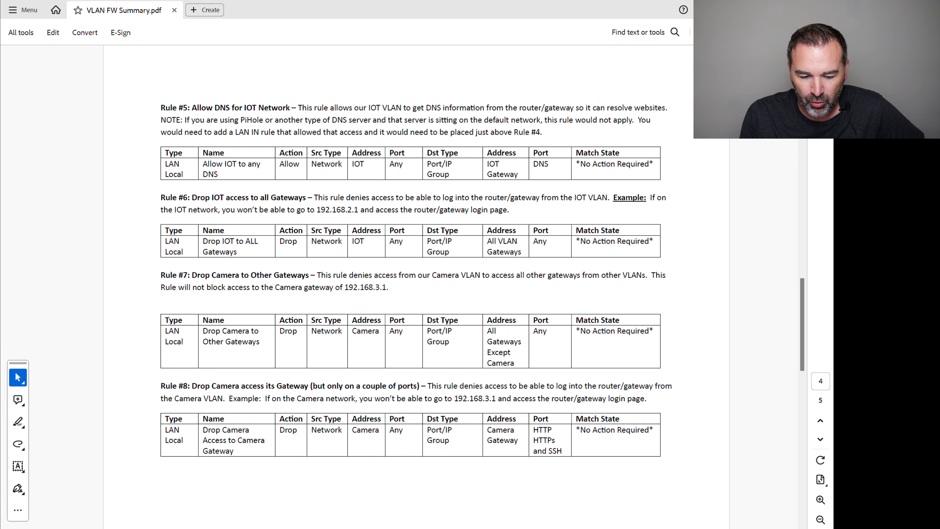
Return to UniFi Network in the browser and start a new advanced firewall rule with type LAN Local.
{"action": "mouse_move", "coordinate": [262, 528]}
{"action": "left_click", "coordinate": [262, 477]}
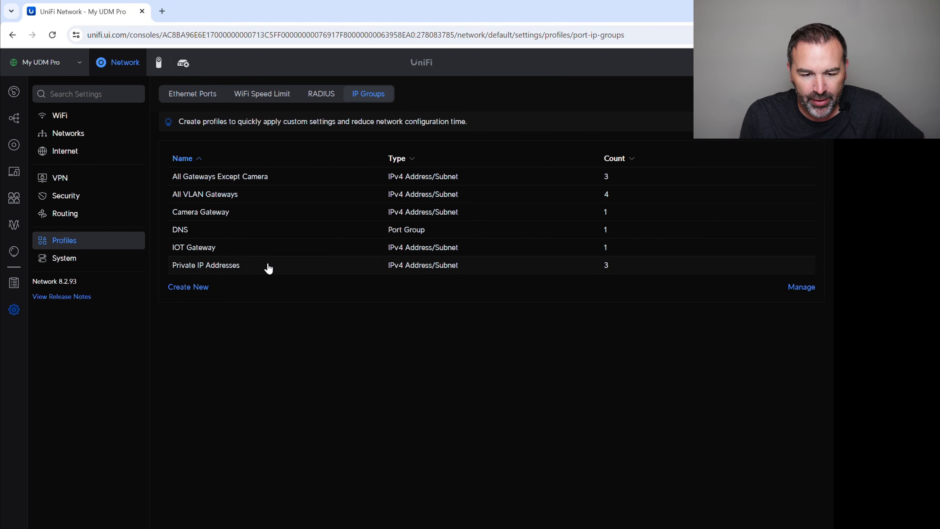
{"action": "left_click", "coordinate": [68, 197]}
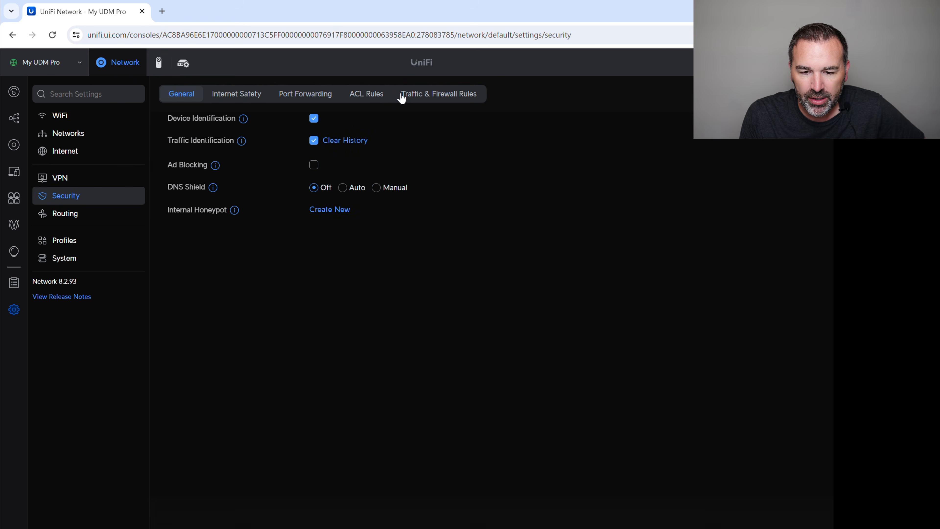
{"action": "left_click", "coordinate": [431, 94]}
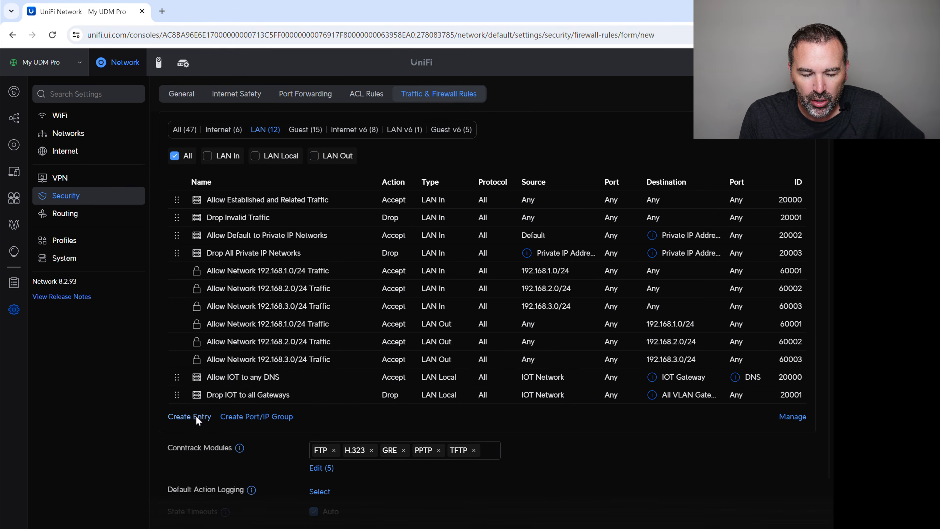
{"action": "left_click", "coordinate": [190, 417]}
{"action": "left_click", "coordinate": [368, 124]}
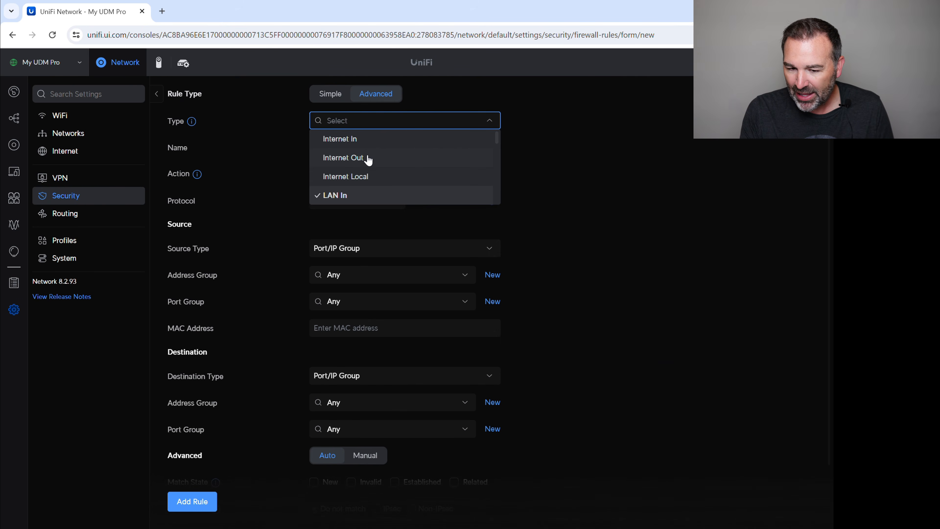
{"action": "left_click", "coordinate": [355, 177]}
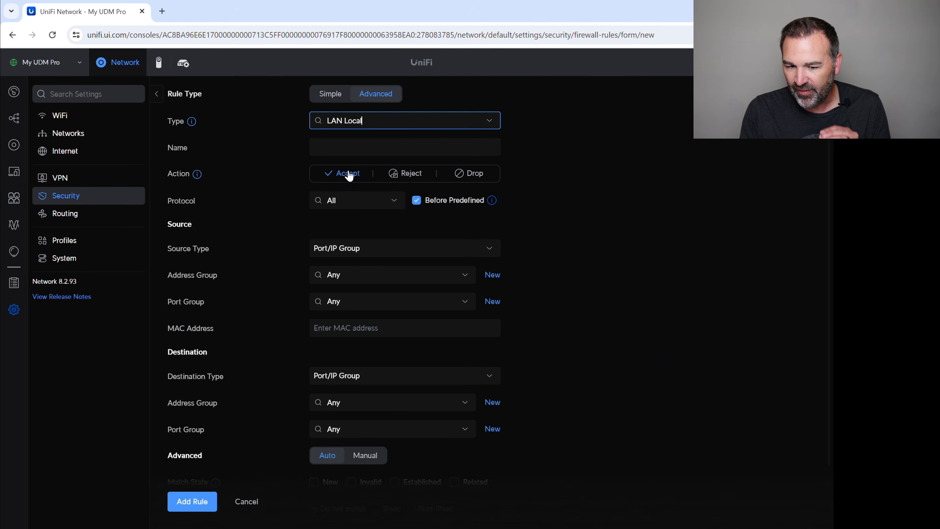
Name the new LAN Local rule Drop Camera to All Other Gateways.
{"action": "left_click", "coordinate": [336, 145]}
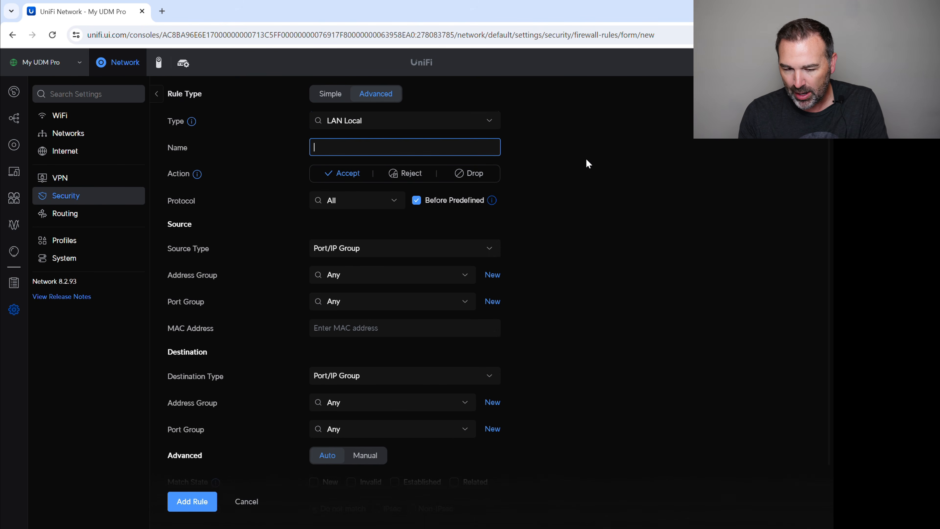
{"action": "type", "text": "Drop"}
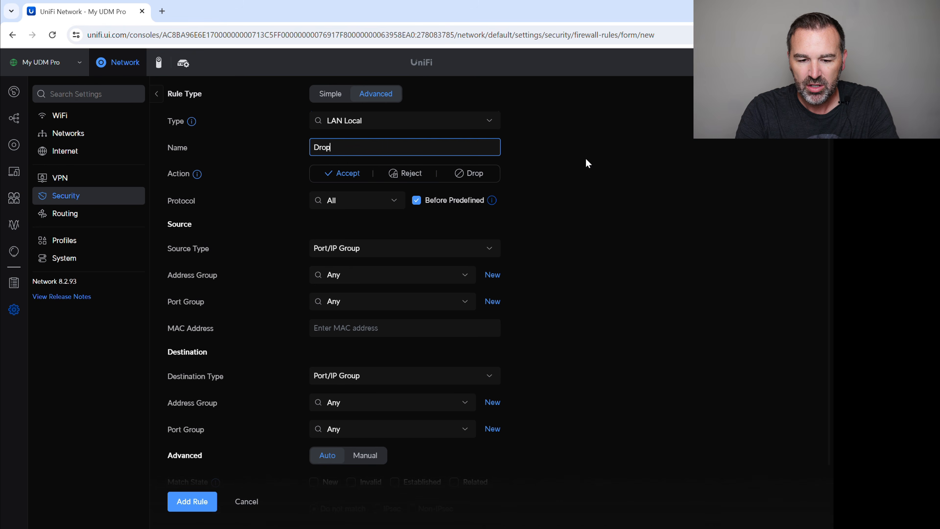
{"action": "type", "text": " came"}
{"action": "key", "text": "BackSpace"}
{"action": "key", "text": "BackSpace"}
{"action": "key", "text": "BackSpace"}
{"action": "key", "text": "BackSpace"}
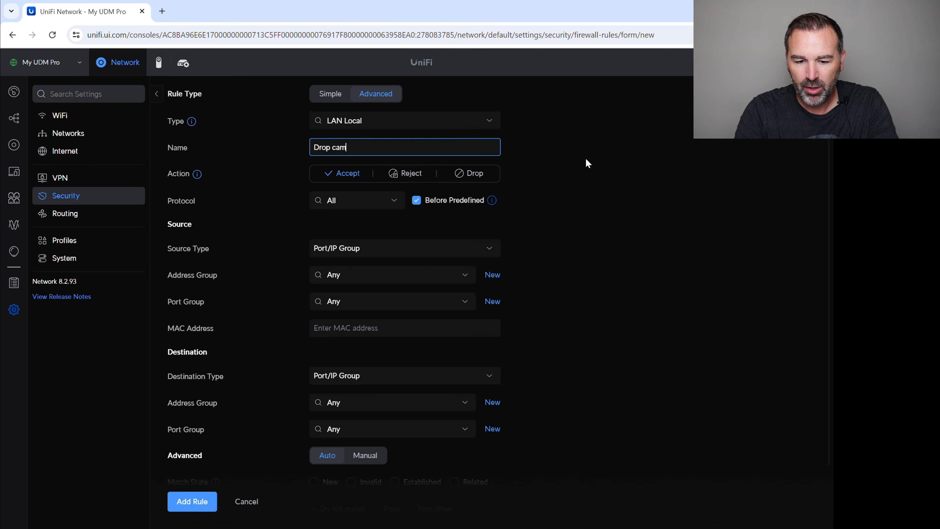
{"action": "type", "text": "Camera"}
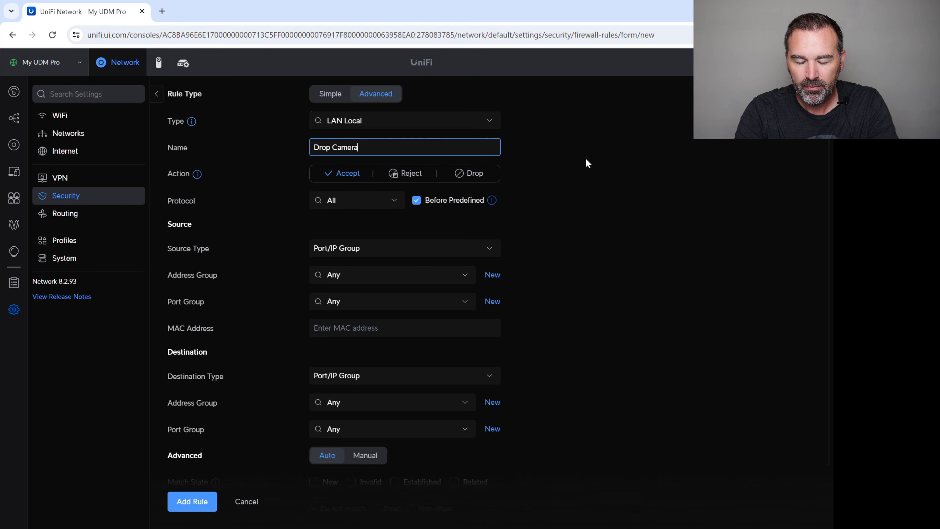
{"action": "type", "text": " to Al"}
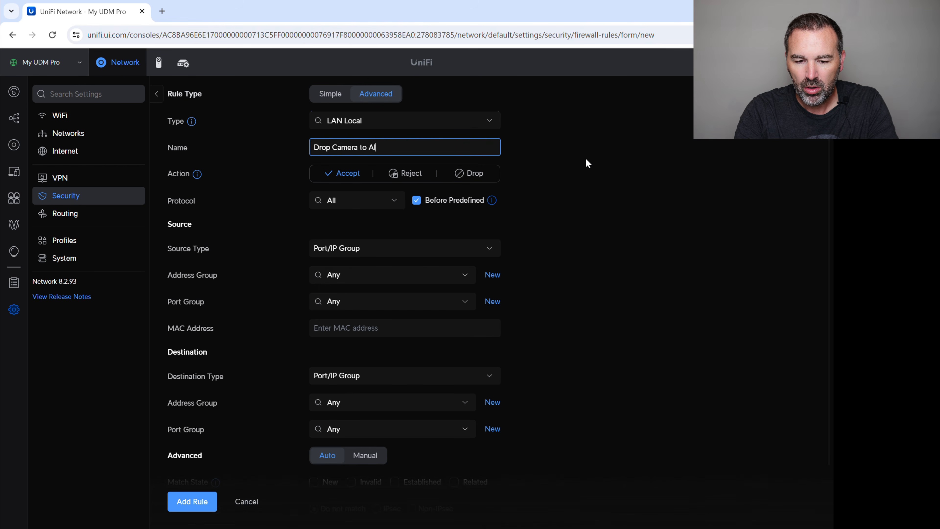
{"action": "type", "text": "l Other Gatew"}
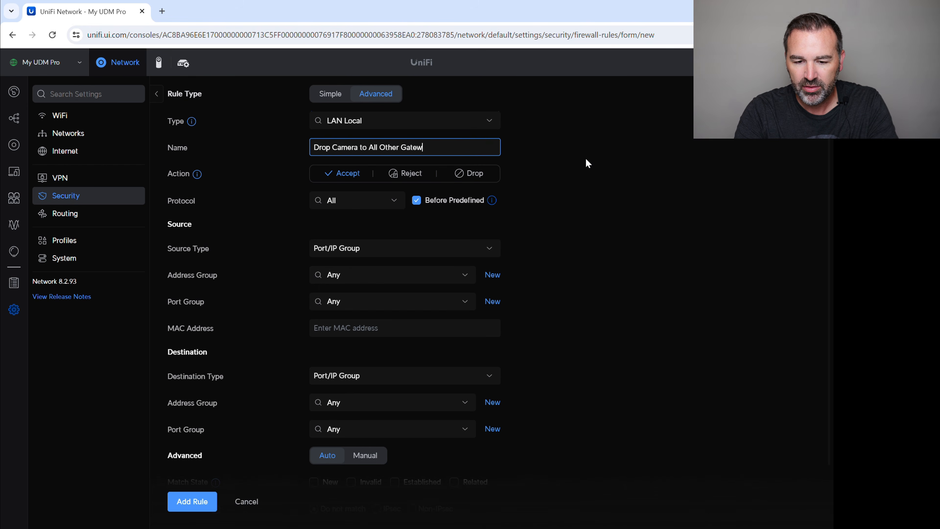
{"action": "type", "text": "ays"}
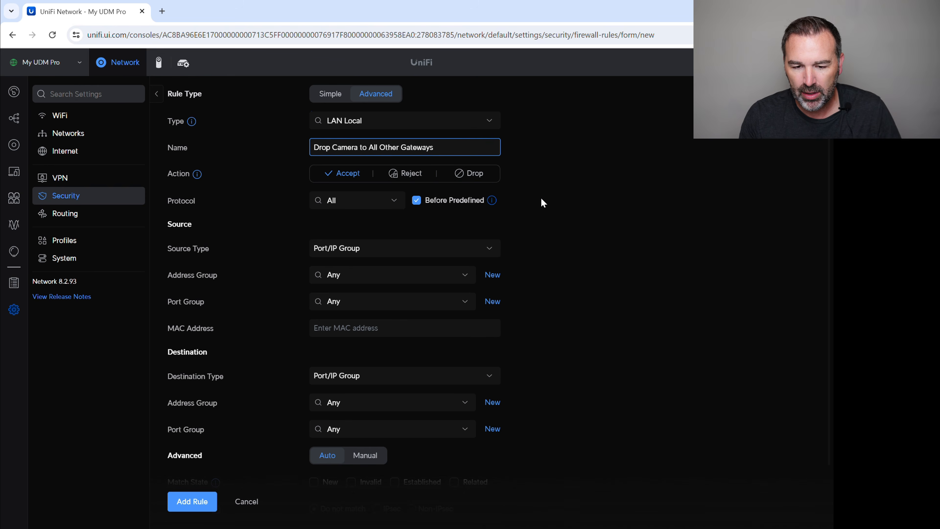
Set the Drop Camera to All Other Gateways rule's action to Drop and its source to the network Camera Network.
{"action": "left_click", "coordinate": [470, 175]}
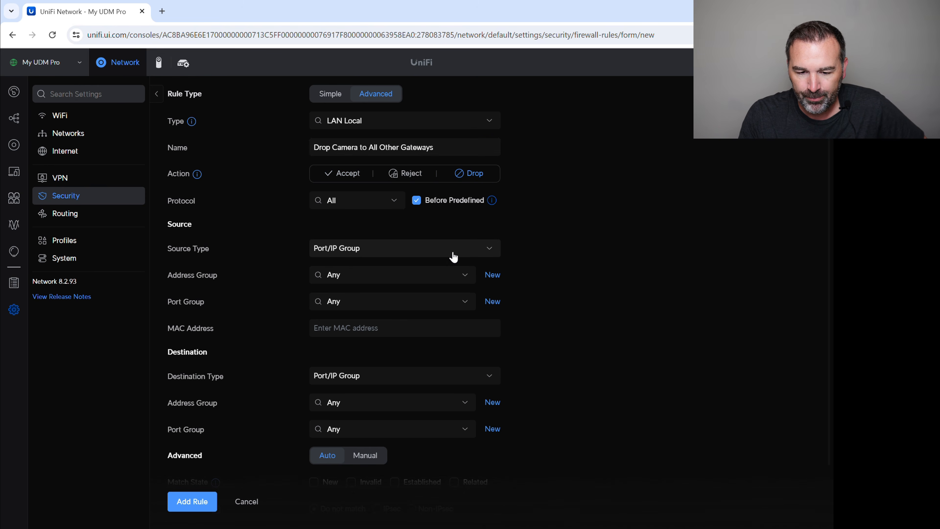
{"action": "left_click", "coordinate": [356, 254]}
{"action": "left_click", "coordinate": [353, 283]}
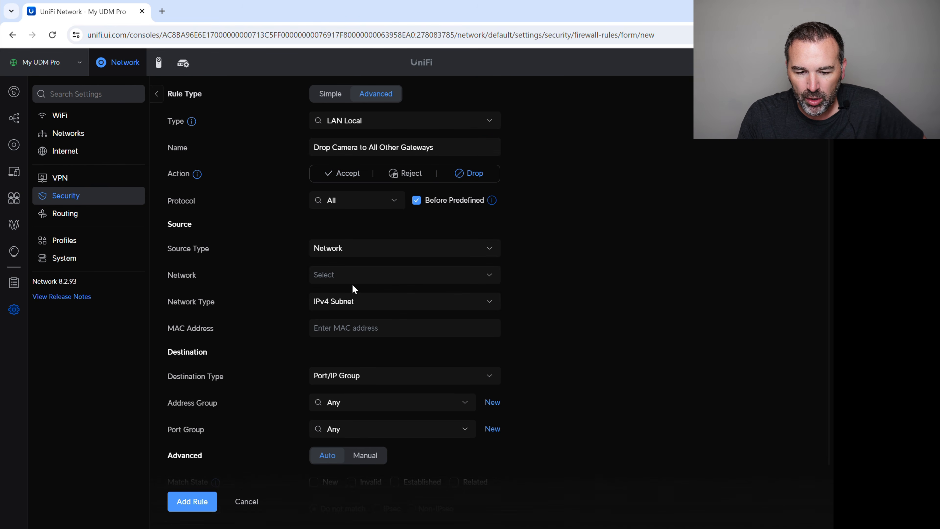
{"action": "left_click", "coordinate": [352, 283]}
{"action": "left_click", "coordinate": [346, 328]}
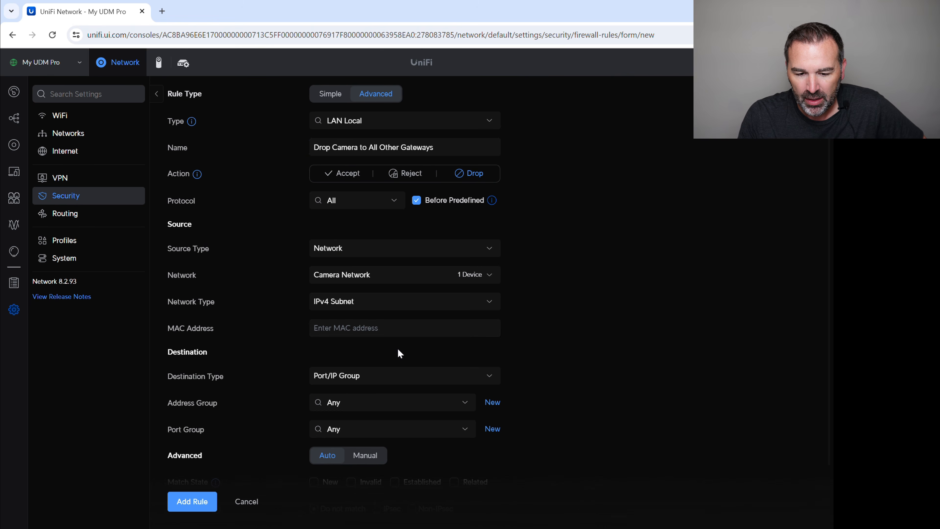
Set the rule's destination address group to All Gateways Except Camera and add the rule.
{"action": "left_click", "coordinate": [364, 404]}
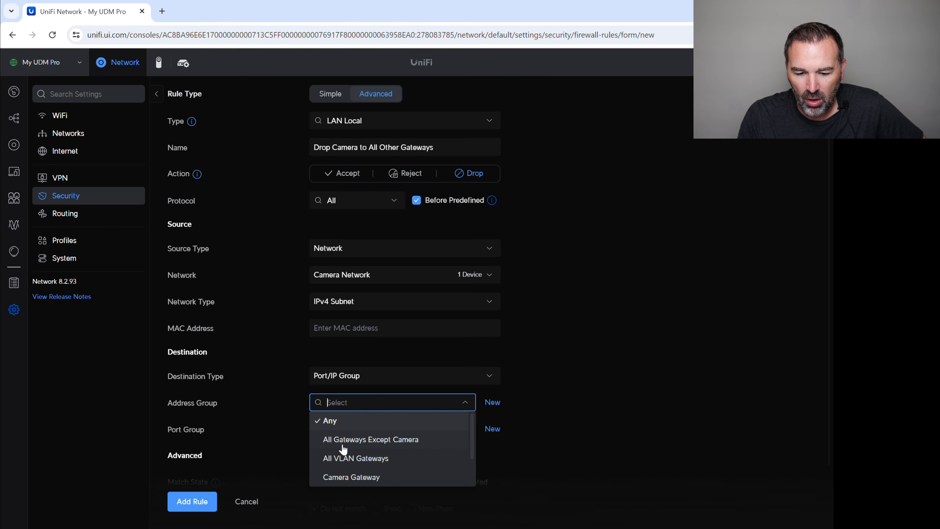
{"action": "left_click", "coordinate": [353, 444]}
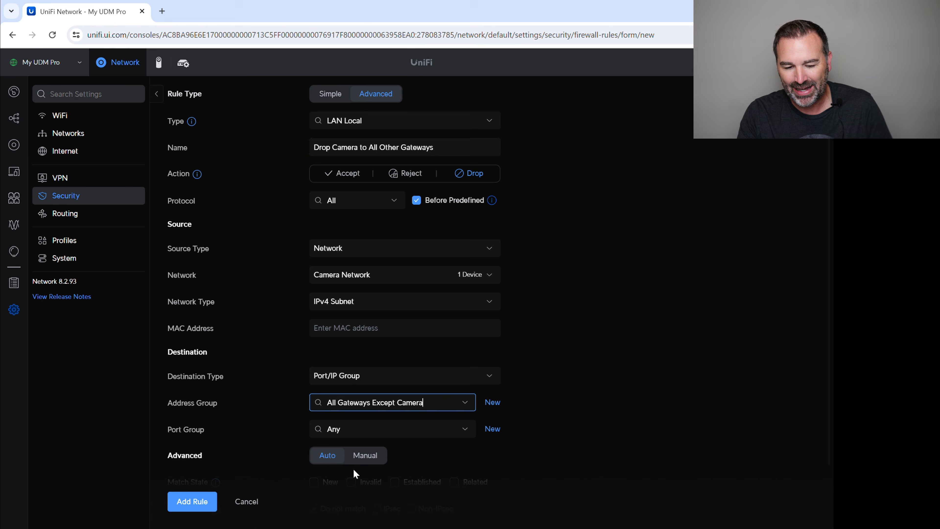
{"action": "left_click", "coordinate": [208, 510]}
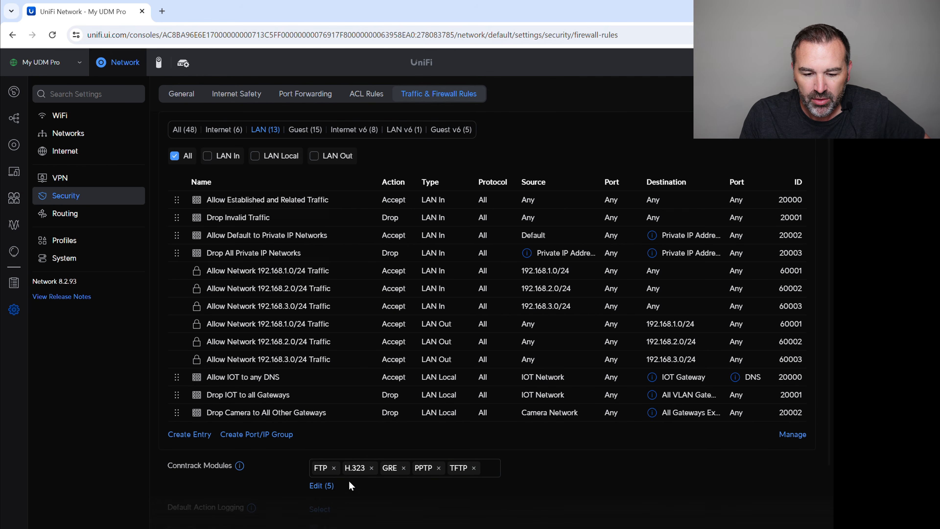
Switch to VLAN FW Summary.pdf and check Rule #8, Drop Camera access its Gateway, including its destination ports.
{"action": "key", "text": "alt+Tab"}
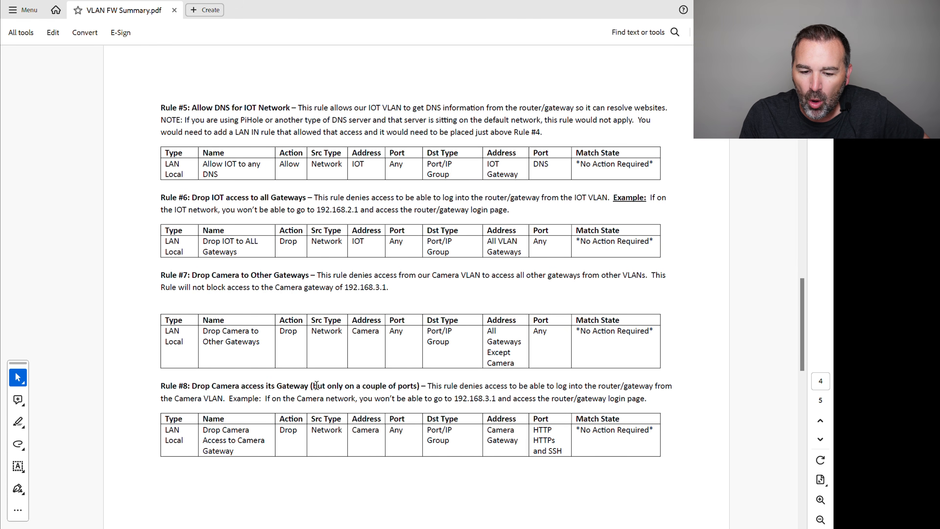
{"action": "left_click_drag", "start_coordinate": [316, 386], "coordinate": [418, 386]}
{"action": "left_click", "coordinate": [565, 451]}
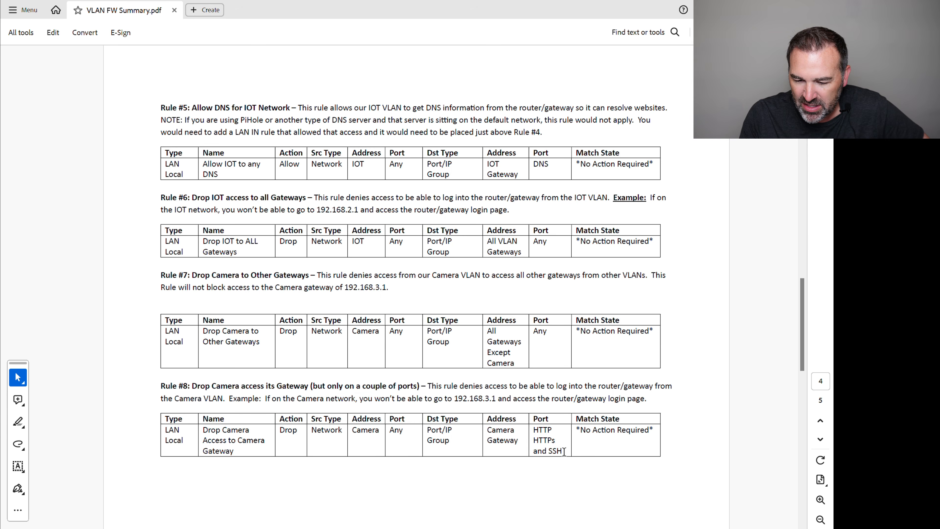
{"action": "left_click_drag", "start_coordinate": [565, 451], "coordinate": [555, 430]}
{"action": "left_click", "coordinate": [554, 430]}
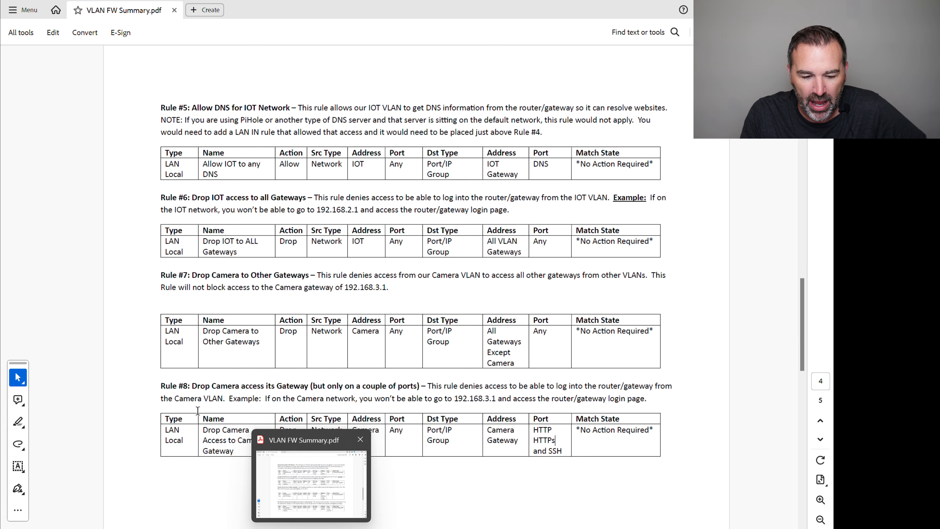
Return to UniFi Network in the browser and start a new port group named HTTP HTTPS and SSH.
{"action": "key", "text": "alt+Tab"}
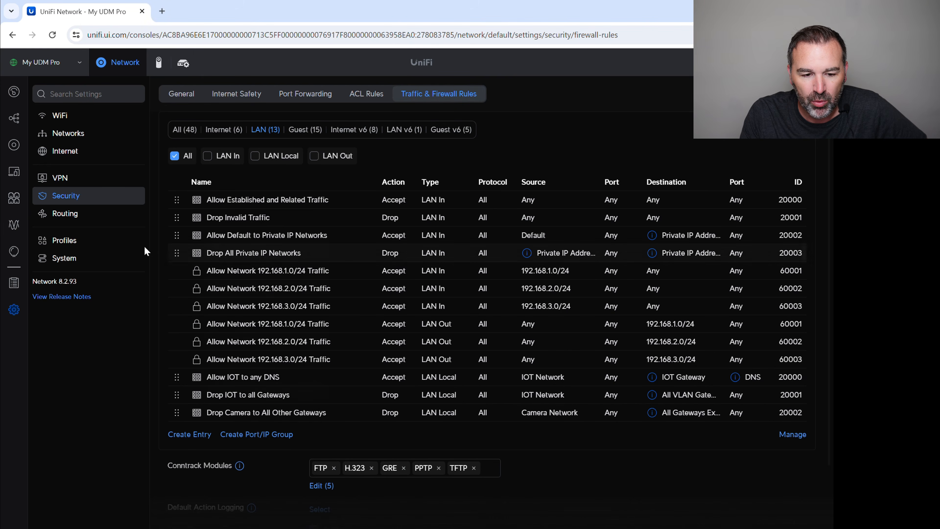
{"action": "left_click", "coordinate": [276, 437]}
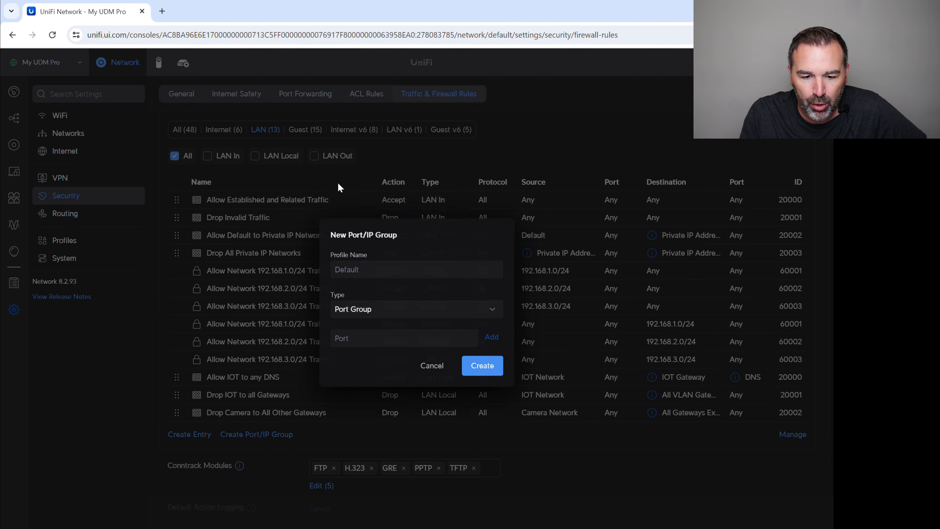
{"action": "type", "text": "H"}
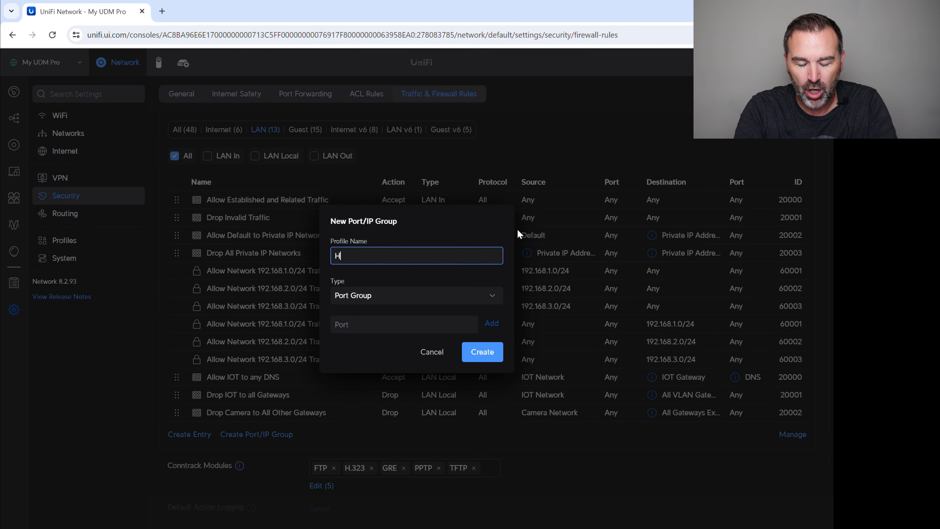
{"action": "key", "text": "BackSpace"}
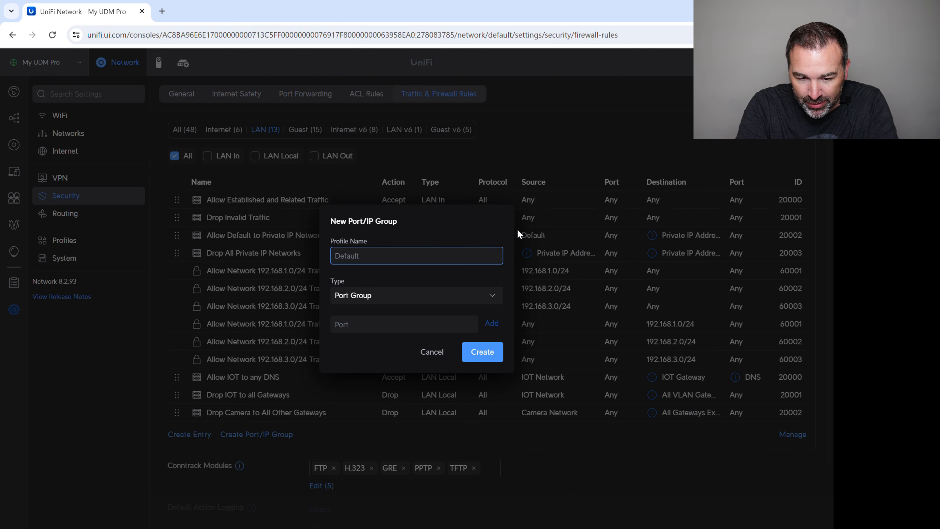
{"action": "type", "text": "HTTP"}
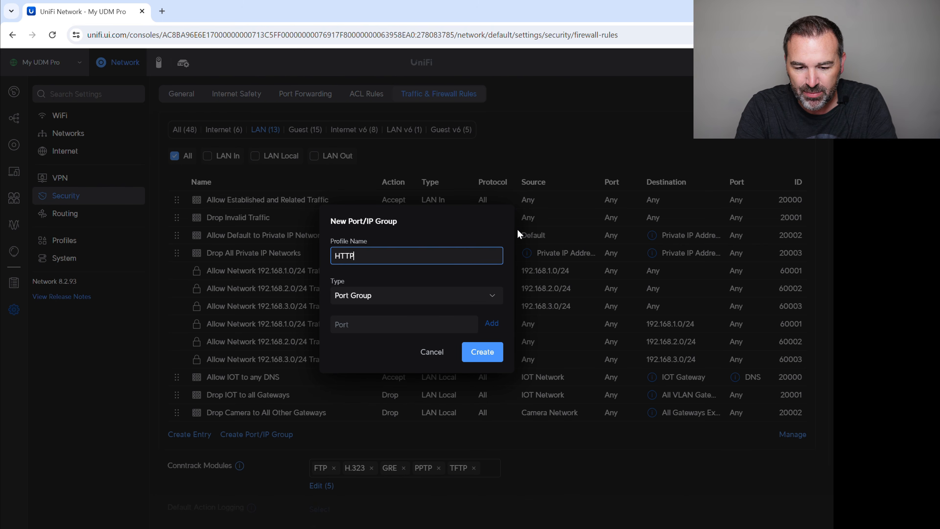
{"action": "type", "text": " HTTP"}
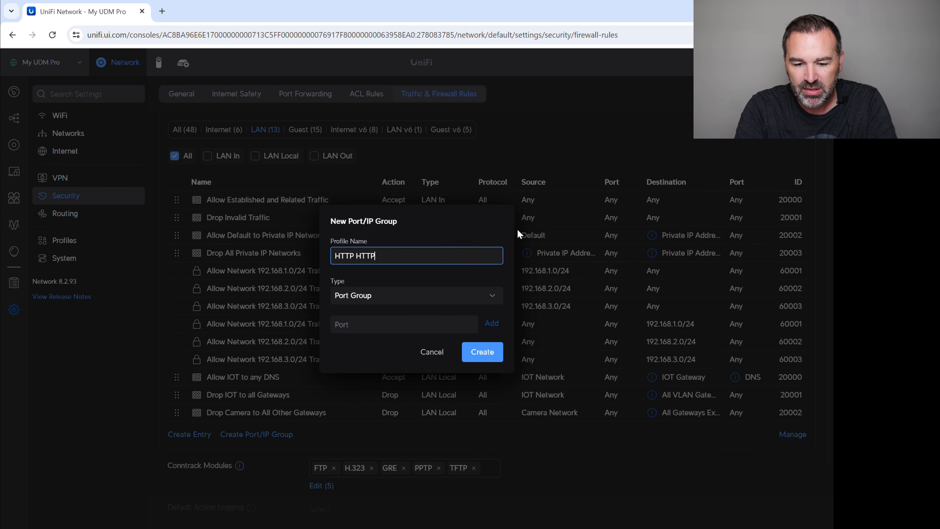
{"action": "type", "text": "S and SSH"}
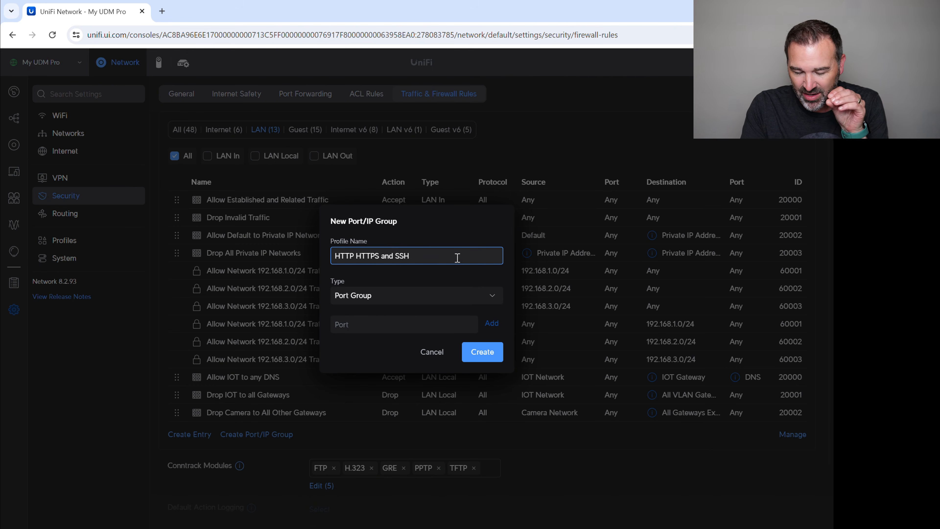
Add ports 80, 443 and 22 to the HTTP HTTPS and SSH port group and create the group.
{"action": "left_click", "coordinate": [376, 331]}
{"action": "type", "text": "80"}
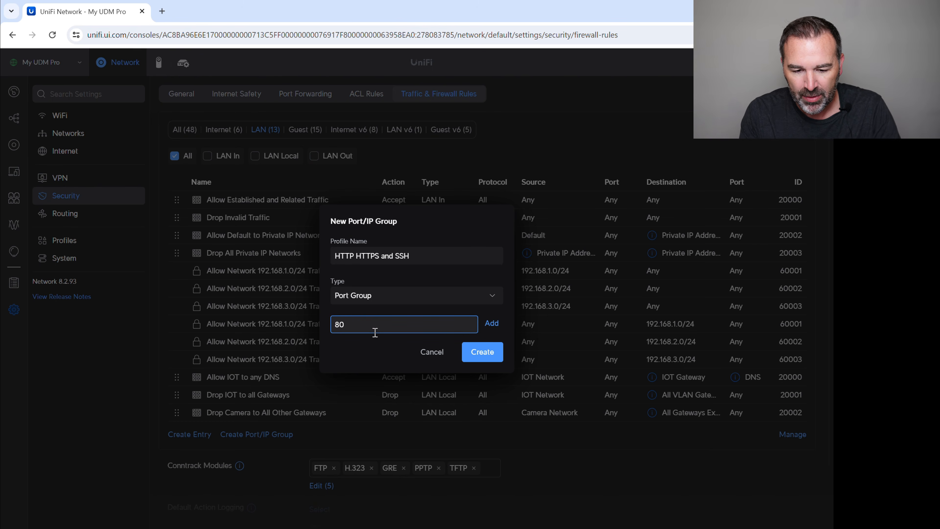
{"action": "left_click", "coordinate": [486, 325]}
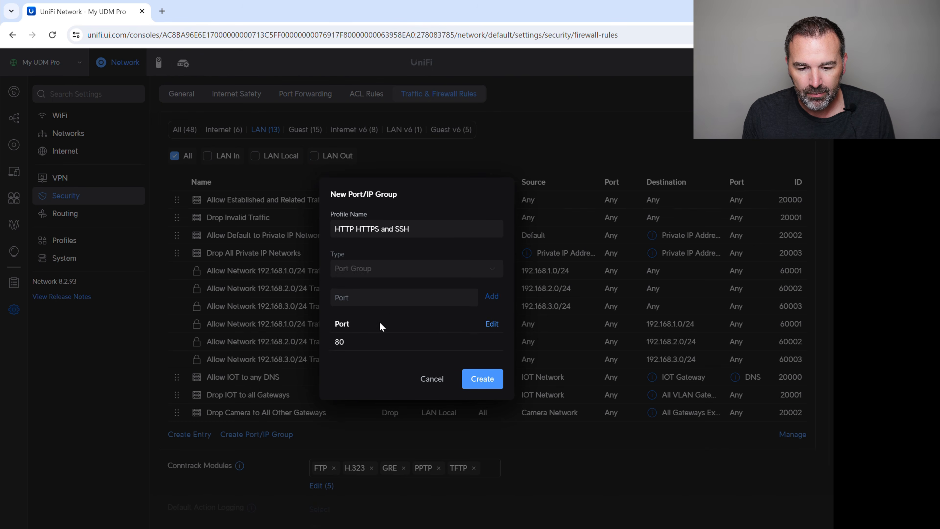
{"action": "left_click", "coordinate": [358, 296]}
{"action": "type", "text": "4"}
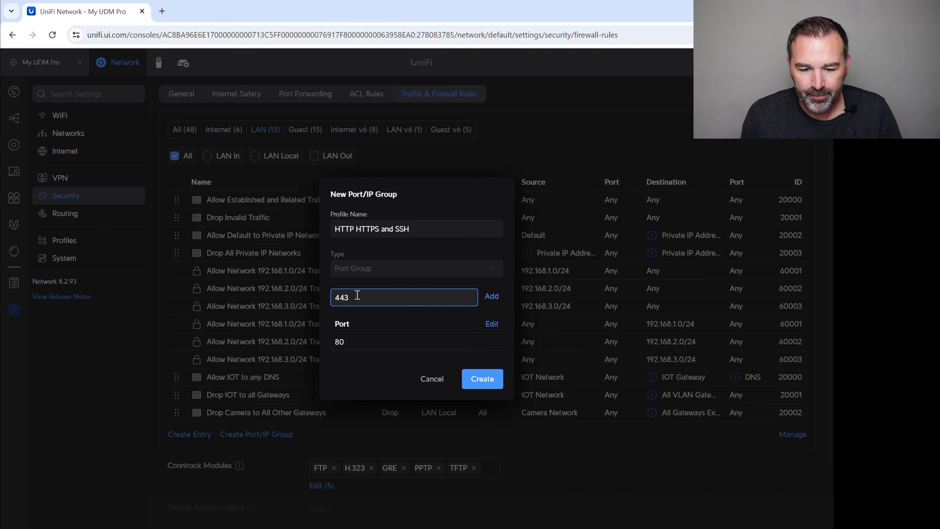
{"action": "type", "text": "43"}
{"action": "left_click", "coordinate": [491, 297]}
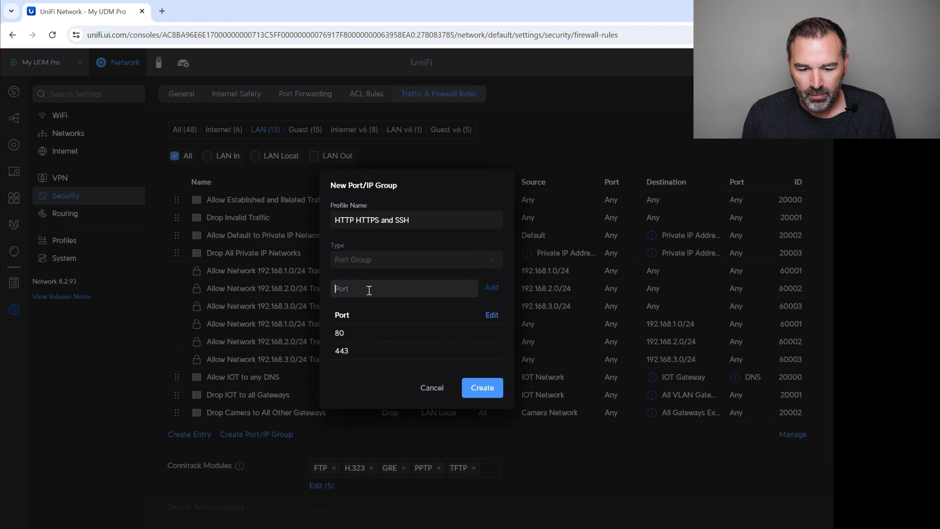
{"action": "type", "text": "22"}
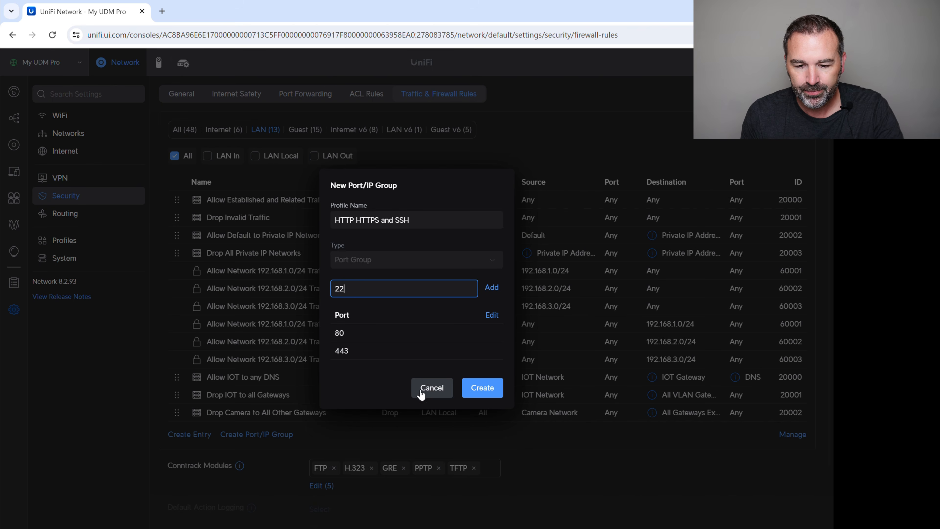
{"action": "left_click", "coordinate": [489, 289]}
{"action": "left_click", "coordinate": [480, 392]}
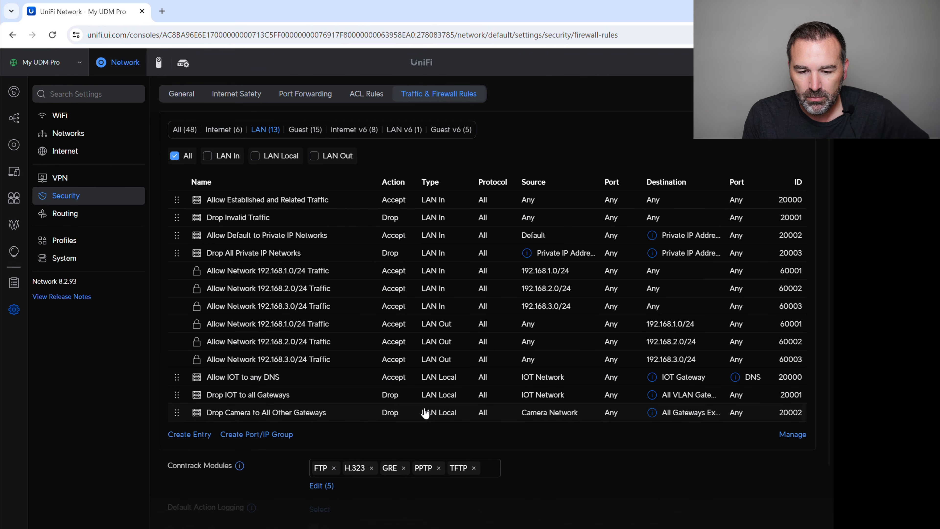
Start a new advanced firewall rule of type LAN Local named Drop Camera to it Gateway (Ports).
{"action": "left_click", "coordinate": [196, 440]}
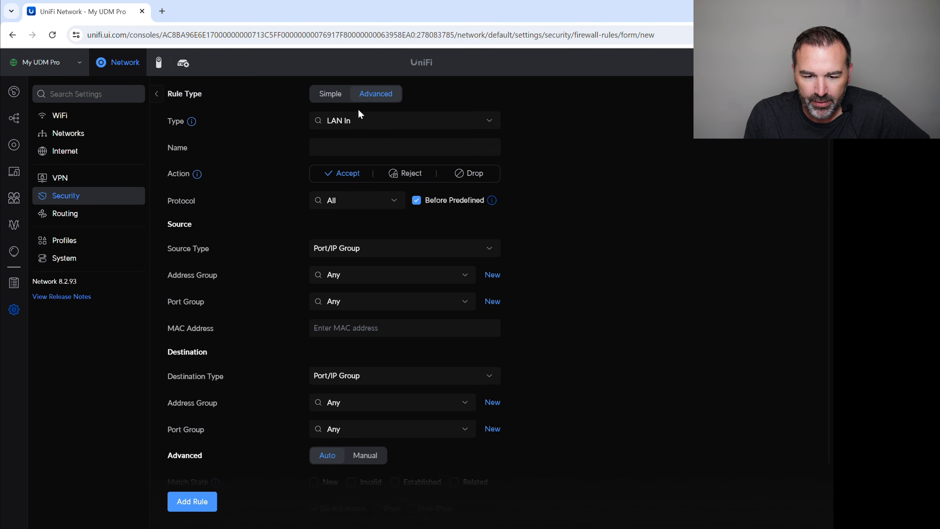
{"action": "left_click", "coordinate": [359, 119]}
{"action": "scroll", "coordinate": [355, 159], "scroll_direction": "down", "scroll_amount": 2}
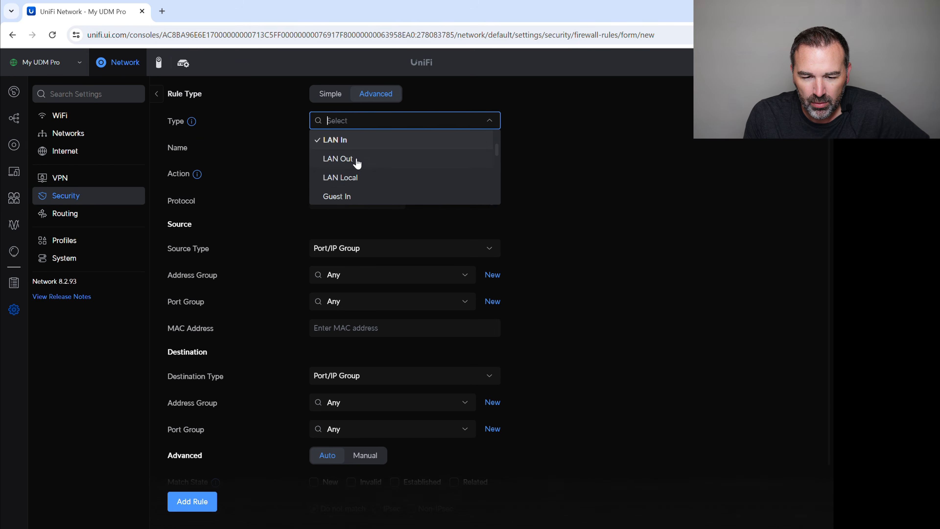
{"action": "left_click", "coordinate": [352, 178]}
{"action": "left_click", "coordinate": [341, 145]}
{"action": "type", "text": "D"}
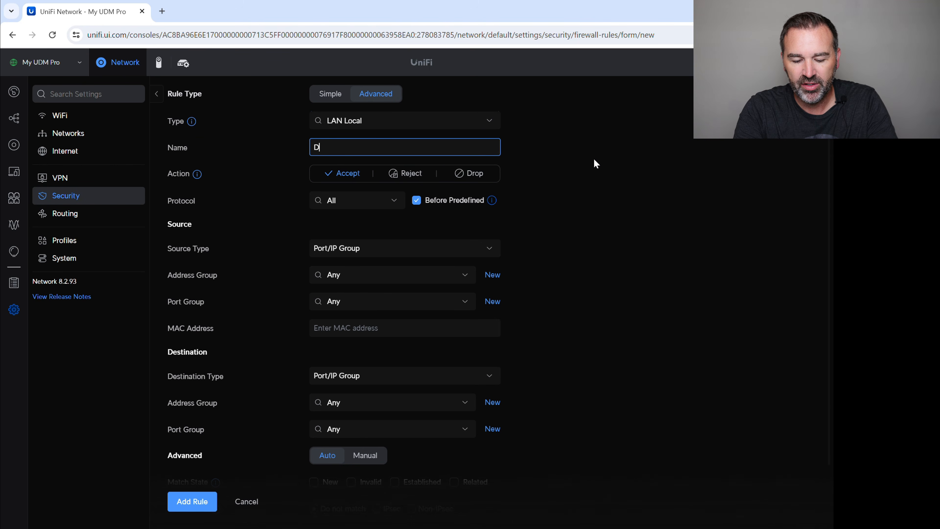
{"action": "type", "text": "rop C"}
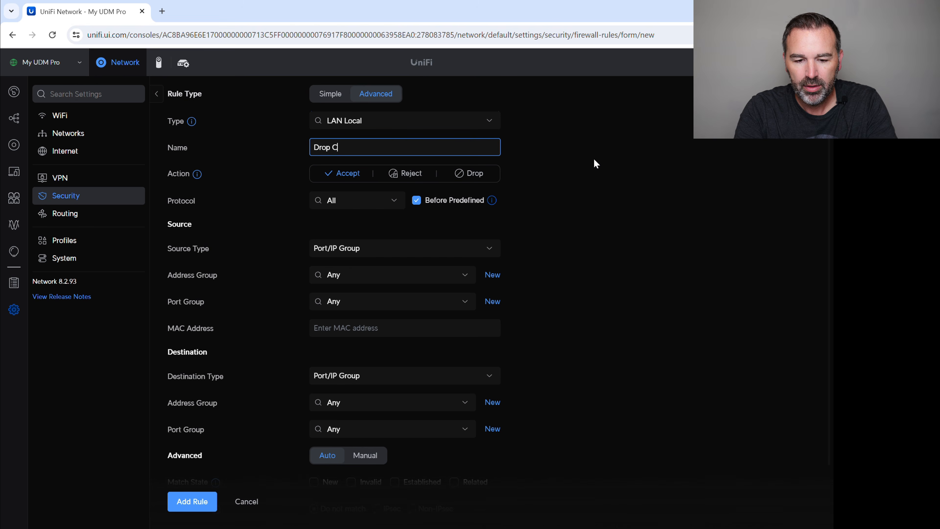
{"action": "type", "text": "amera to it Gateway"}
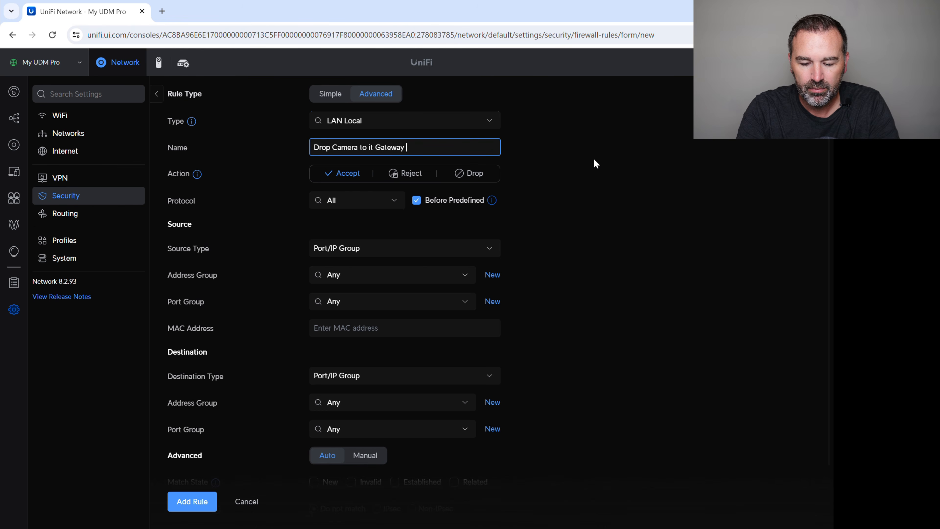
{"action": "type", "text": "(Ports)"}
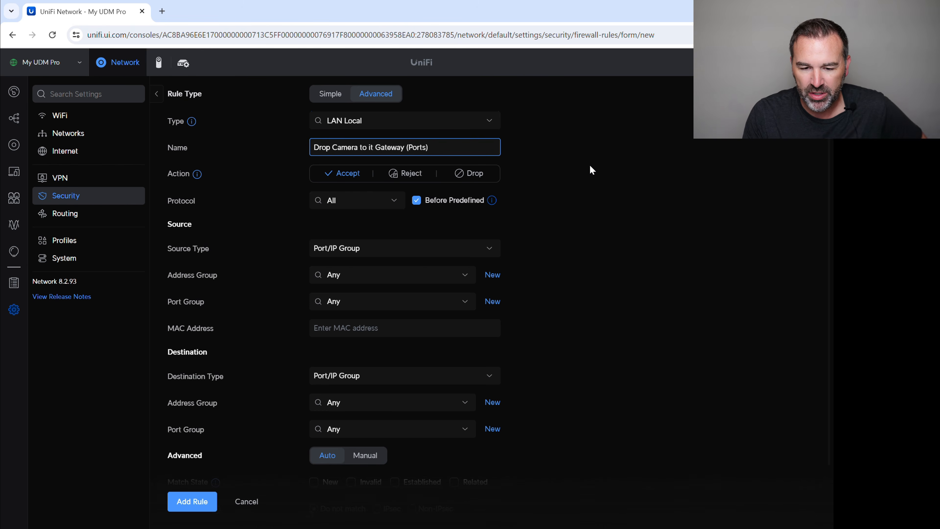
Set the Drop Camera to it Gateway (Ports) rule's action to Drop, with the network Camera Network as source.
{"action": "left_click", "coordinate": [475, 179]}
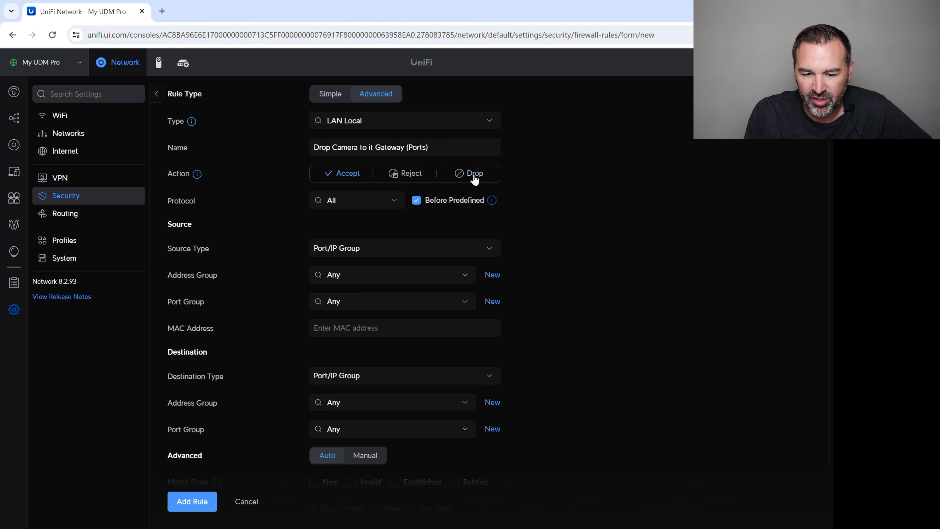
{"action": "left_click", "coordinate": [356, 273]}
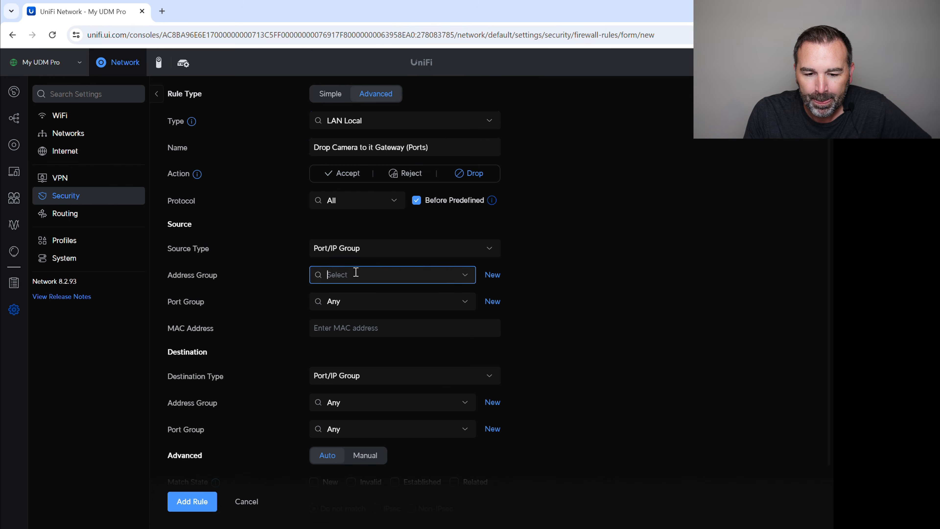
{"action": "left_click", "coordinate": [356, 250]}
{"action": "left_click", "coordinate": [354, 283]}
{"action": "left_click", "coordinate": [354, 285]}
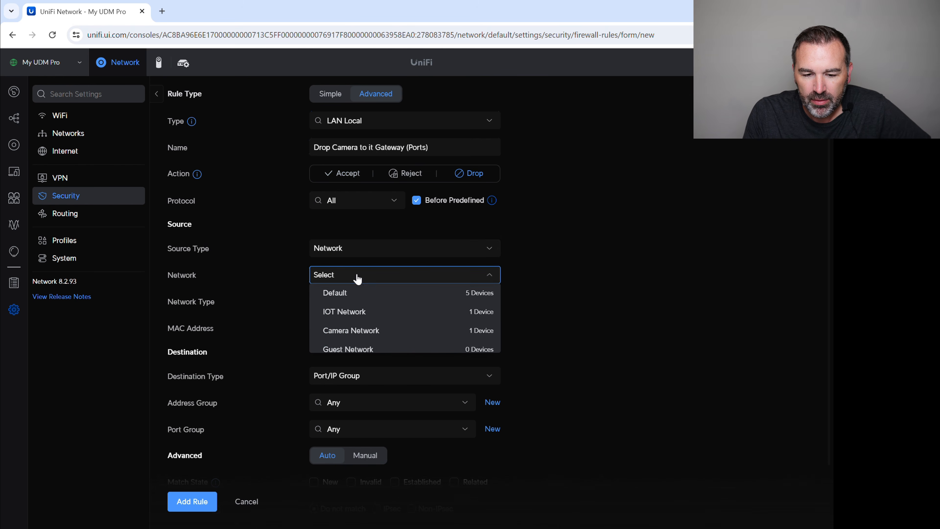
{"action": "left_click", "coordinate": [351, 330]}
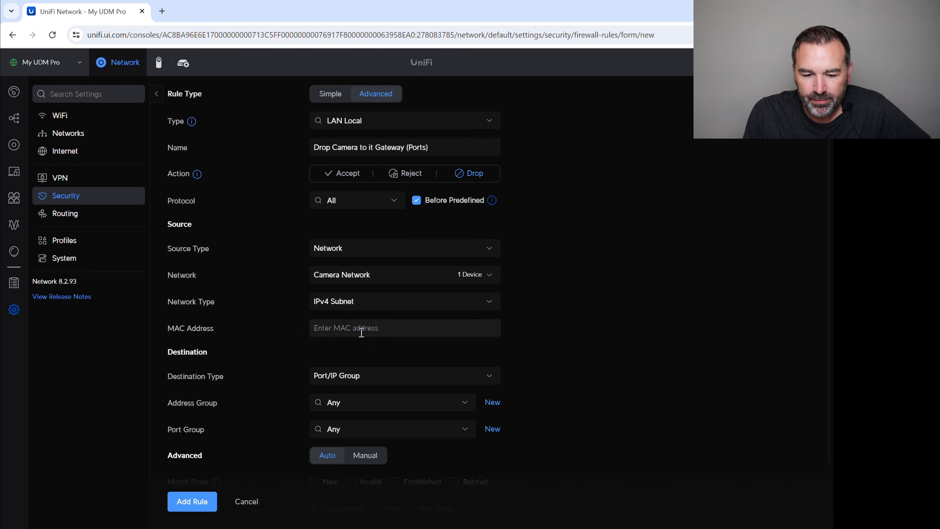
Set the rule's destination to the Camera Gateway address group and the HTTP HTTPS and SSH port group.
{"action": "left_click", "coordinate": [354, 404]}
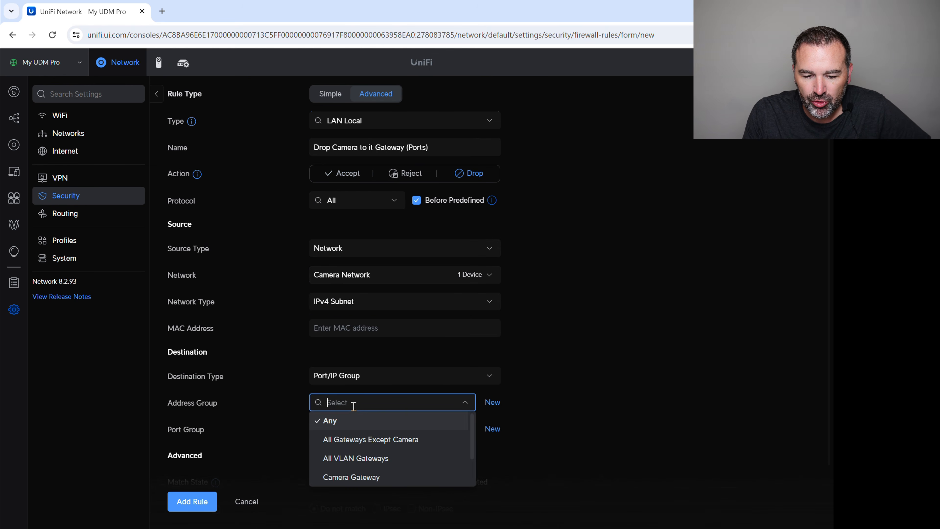
{"action": "left_click", "coordinate": [356, 478]}
{"action": "left_click", "coordinate": [357, 431]}
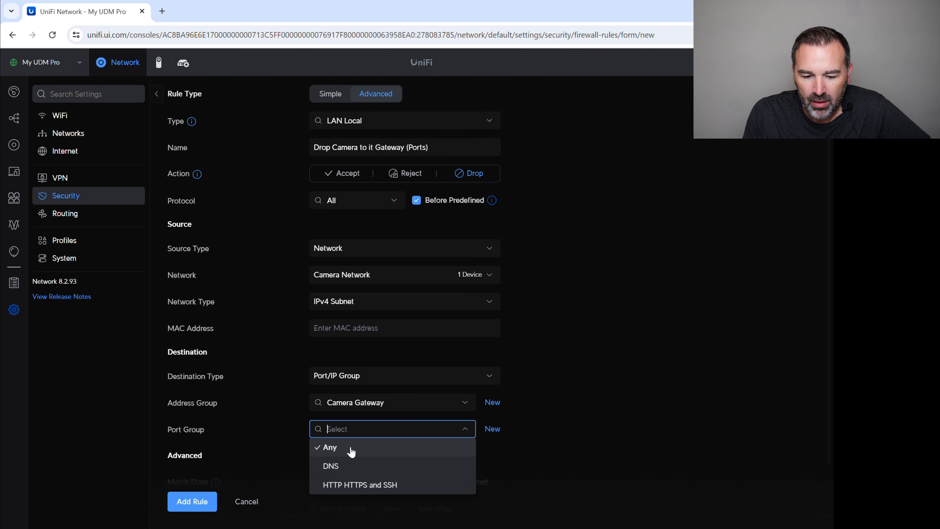
{"action": "left_click", "coordinate": [361, 485]}
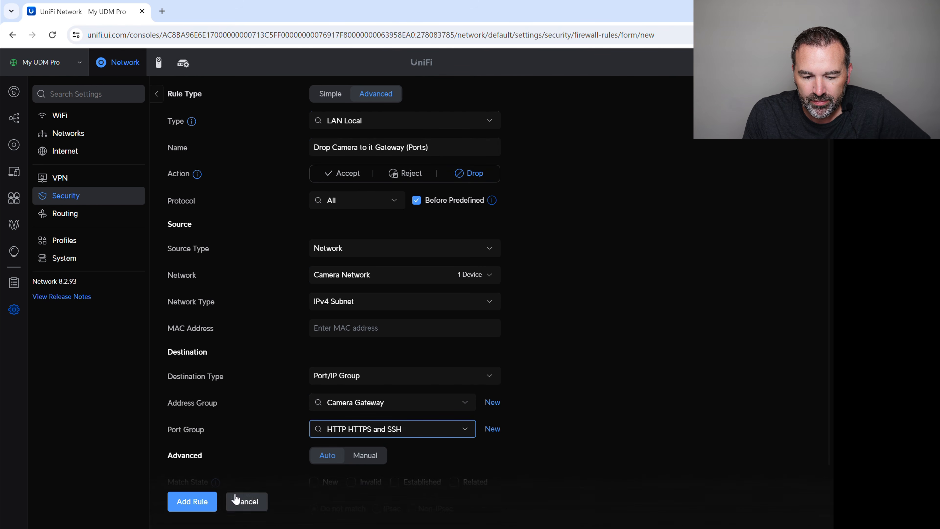
Add the Drop Camera to it Gateway (Ports) rule and check its destination address and port groups in the rule list.
{"action": "left_click", "coordinate": [203, 503]}
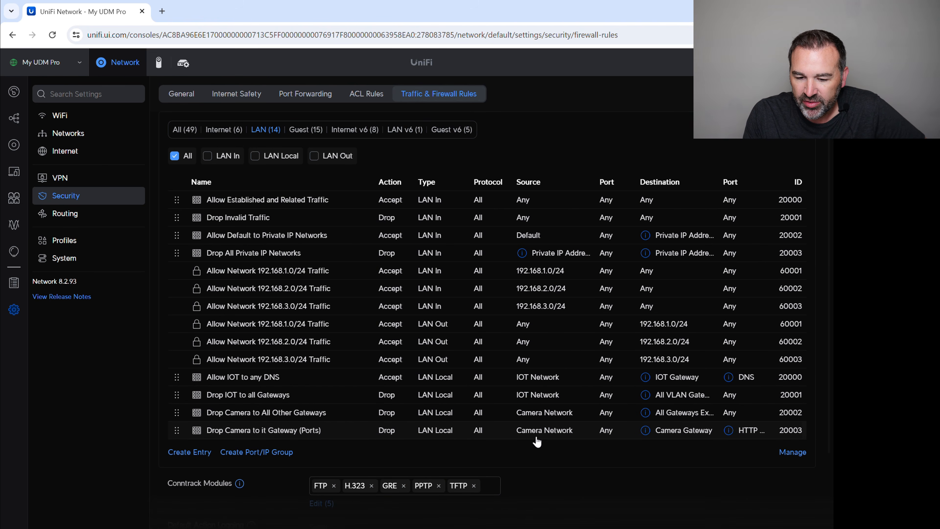
{"action": "mouse_move", "coordinate": [646, 434]}
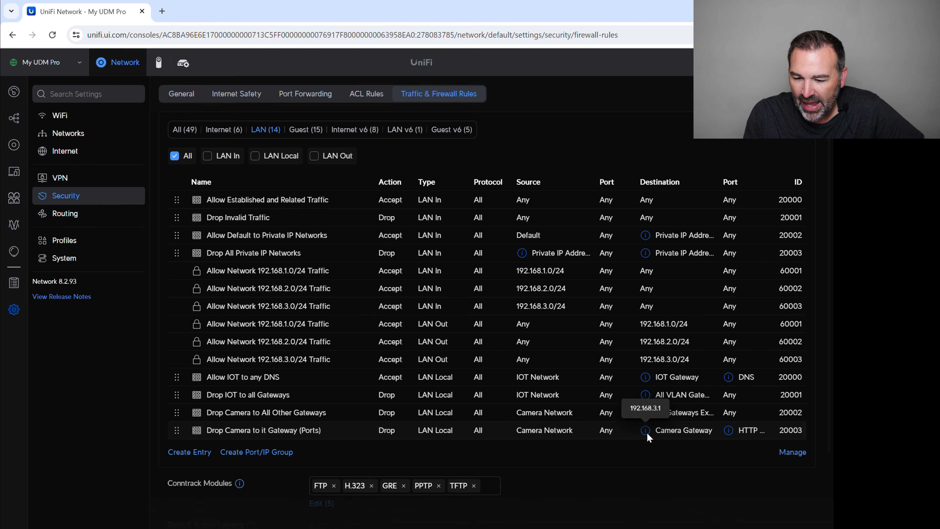
{"action": "mouse_move", "coordinate": [729, 431]}
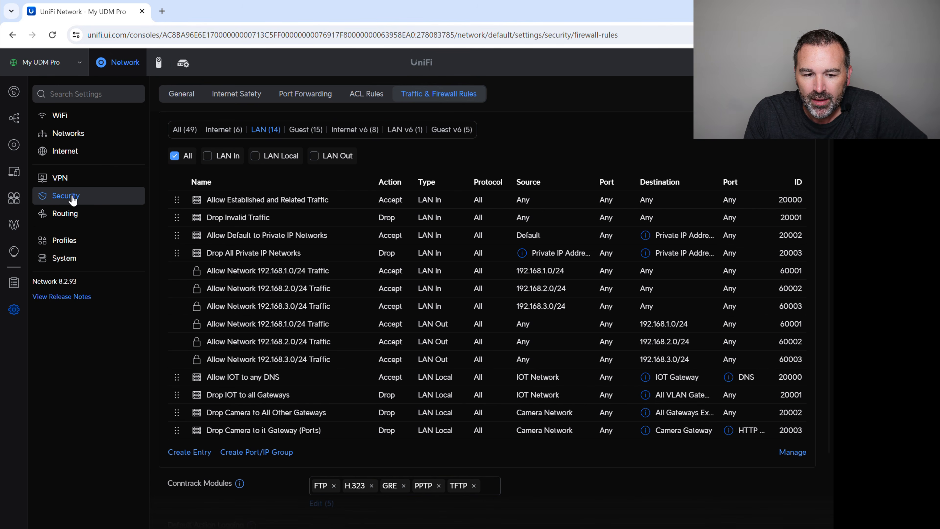
View the Basement Rack Camera's details in the device list and return to the dashboard.
{"action": "left_click", "coordinate": [18, 146]}
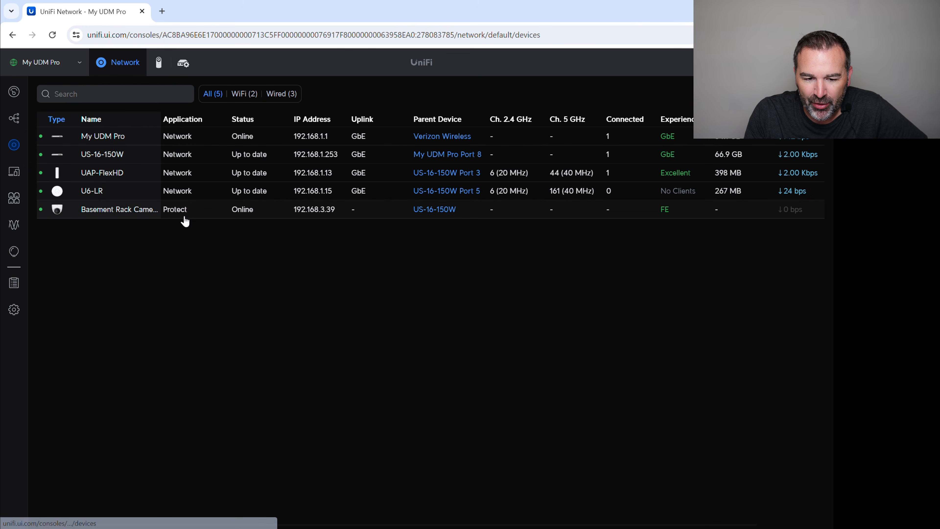
{"action": "left_click", "coordinate": [90, 210]}
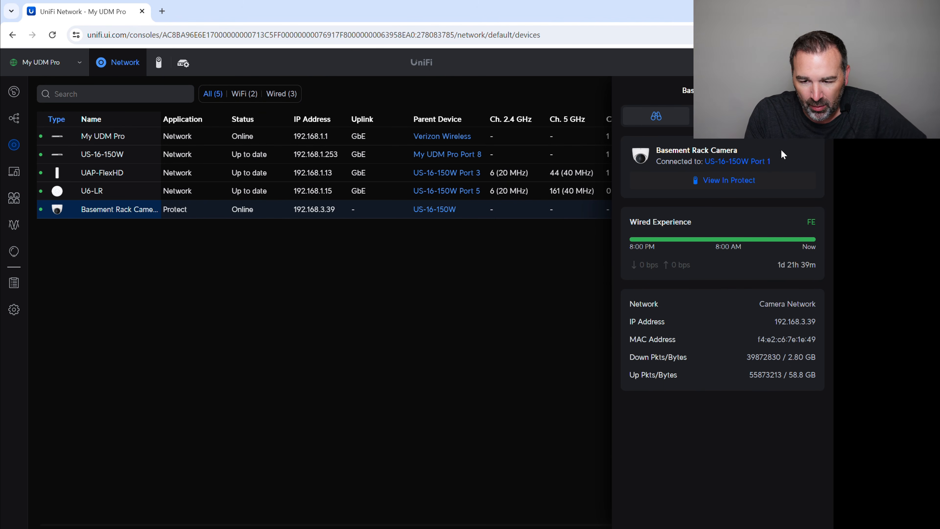
{"action": "left_click", "coordinate": [429, 244]}
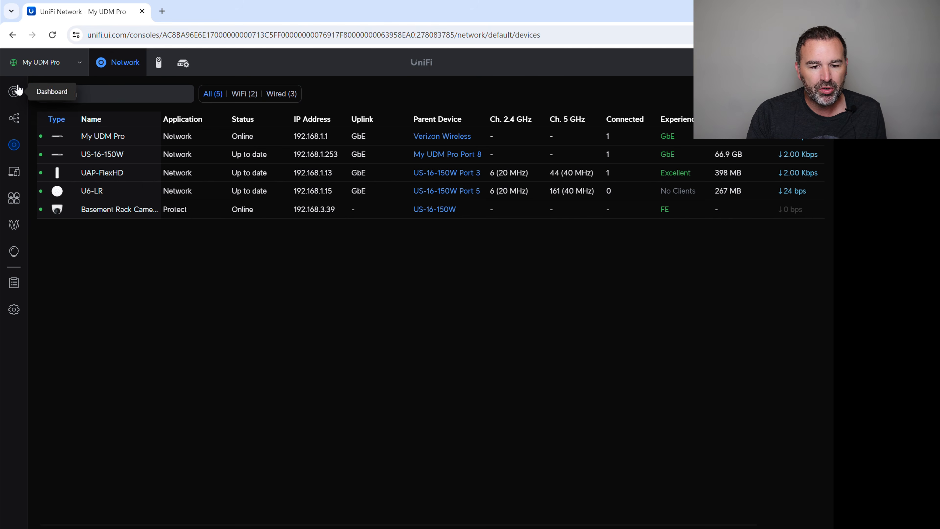
{"action": "left_click", "coordinate": [14, 92]}
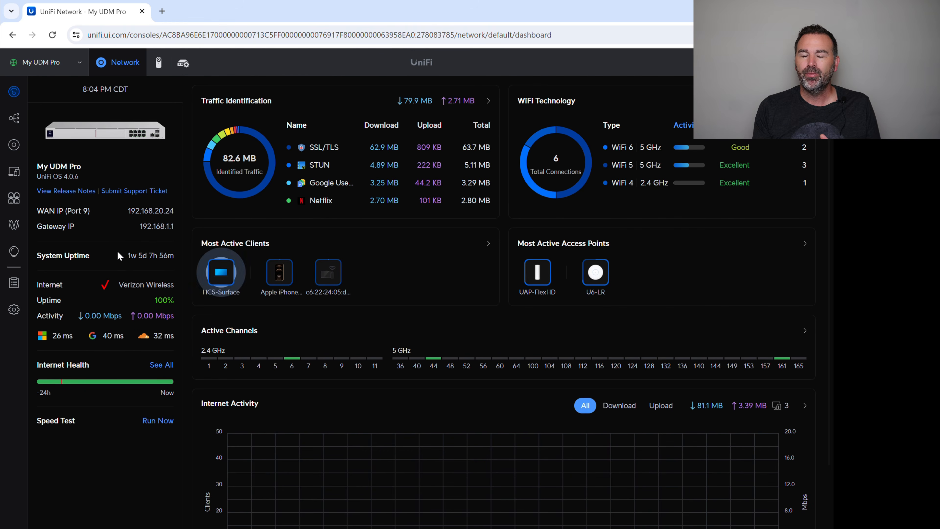
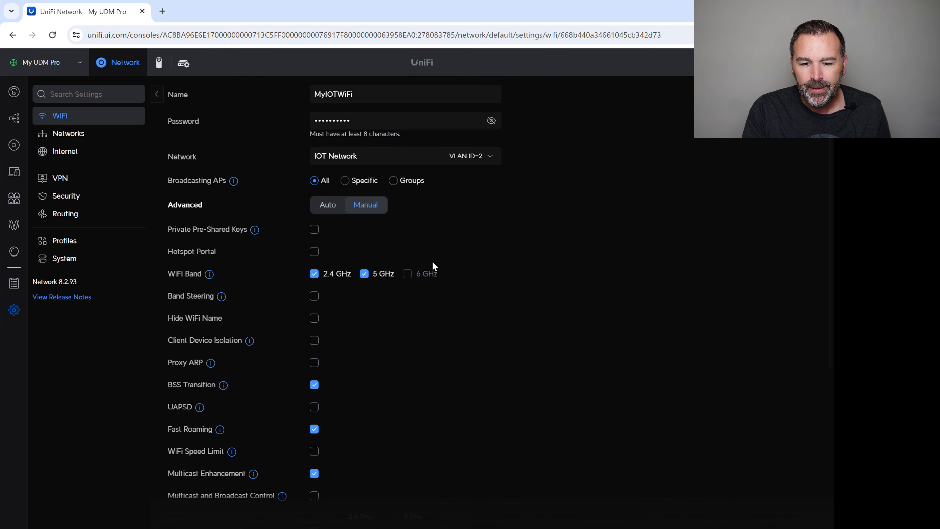
Turn off the automatic DNS server for the IOT Network, set DNS server 1 to 192.168.1.250 and apply the changes.
{"action": "left_click", "coordinate": [67, 134]}
{"action": "left_click", "coordinate": [216, 143]}
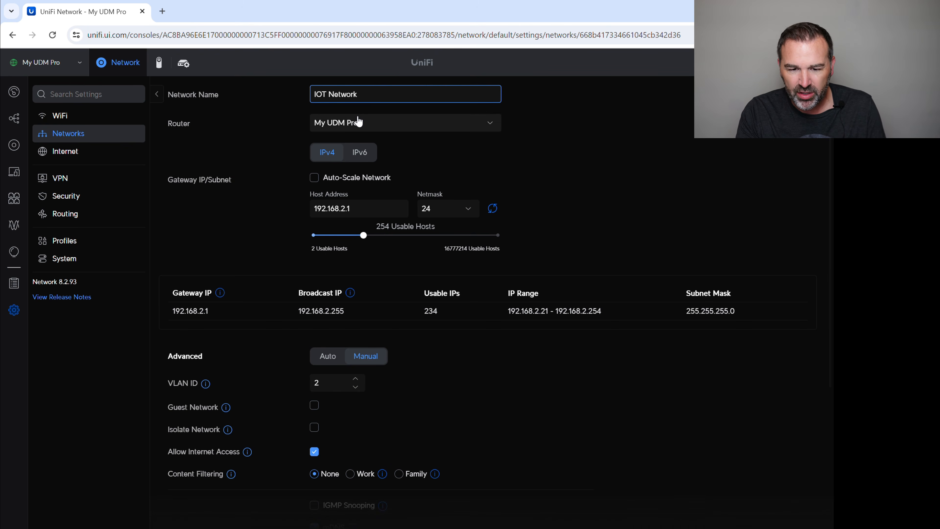
{"action": "scroll", "coordinate": [377, 245], "scroll_direction": "down", "scroll_amount": 5}
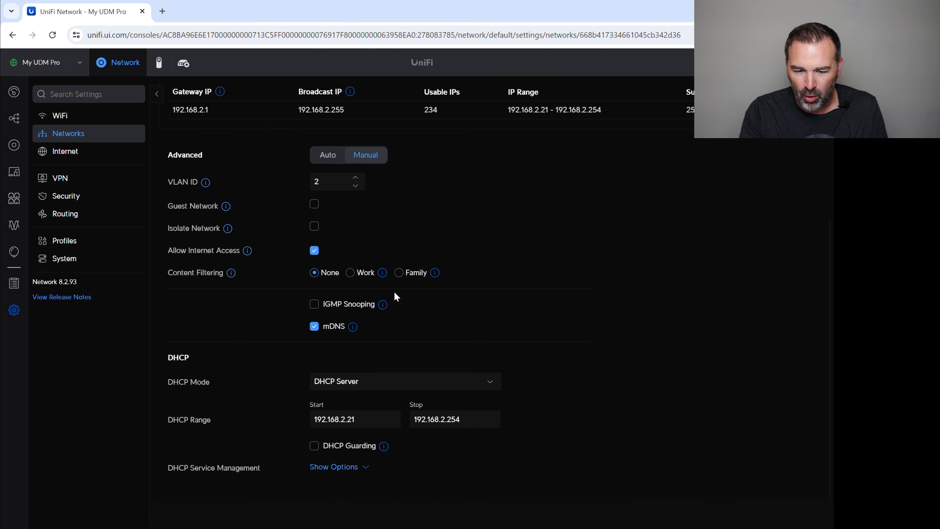
{"action": "left_click", "coordinate": [356, 467]}
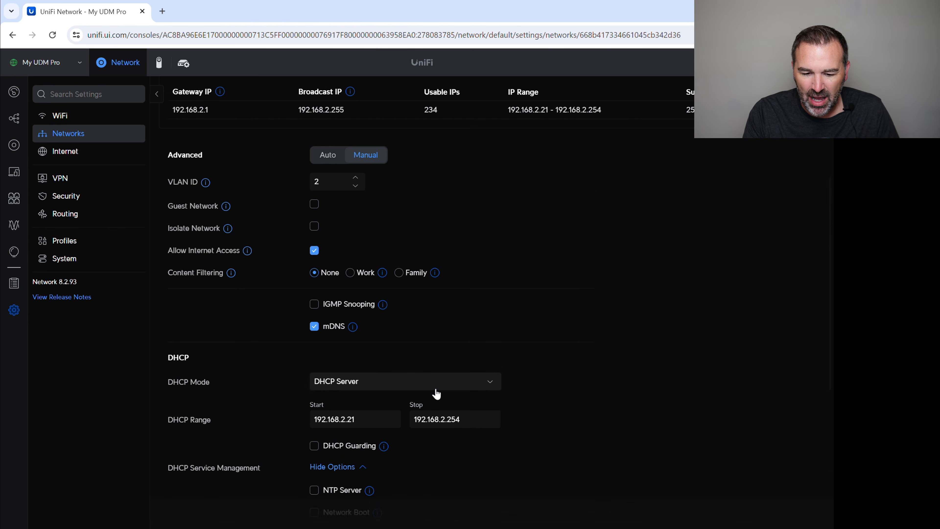
{"action": "scroll", "coordinate": [437, 385], "scroll_direction": "down", "scroll_amount": 4}
{"action": "scroll", "coordinate": [436, 372], "scroll_direction": "down", "scroll_amount": 3}
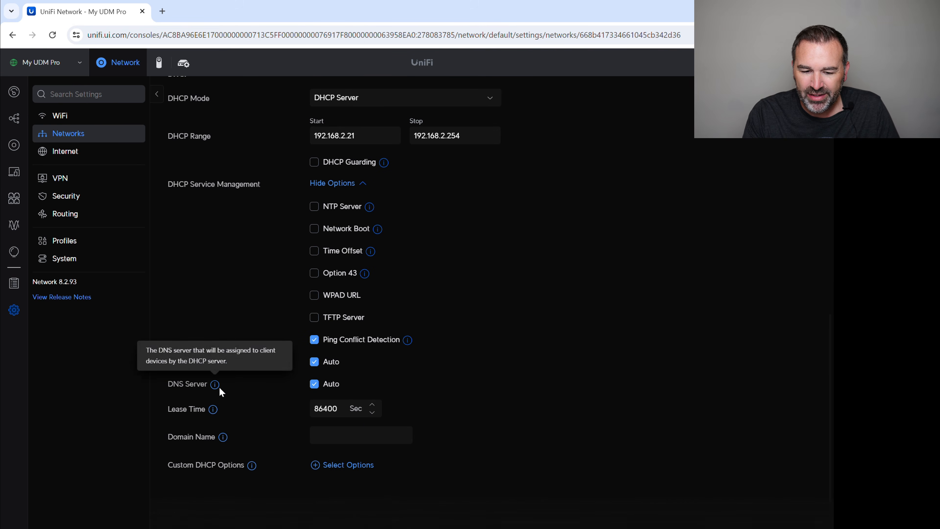
{"action": "left_click", "coordinate": [315, 384]}
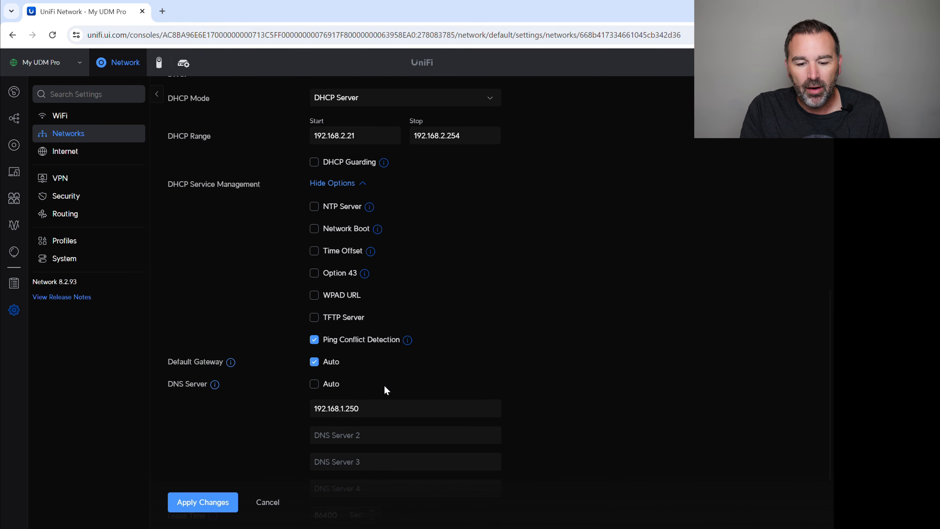
{"action": "left_click", "coordinate": [201, 503]}
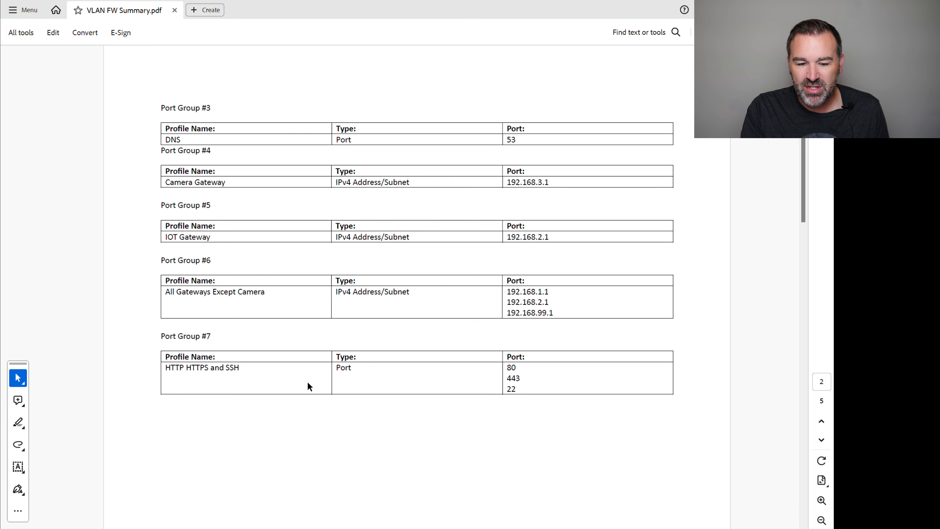
Start a new IP group profile named PieHole Server (Example).
{"action": "scroll", "coordinate": [307, 382], "scroll_direction": "down", "scroll_amount": 3}
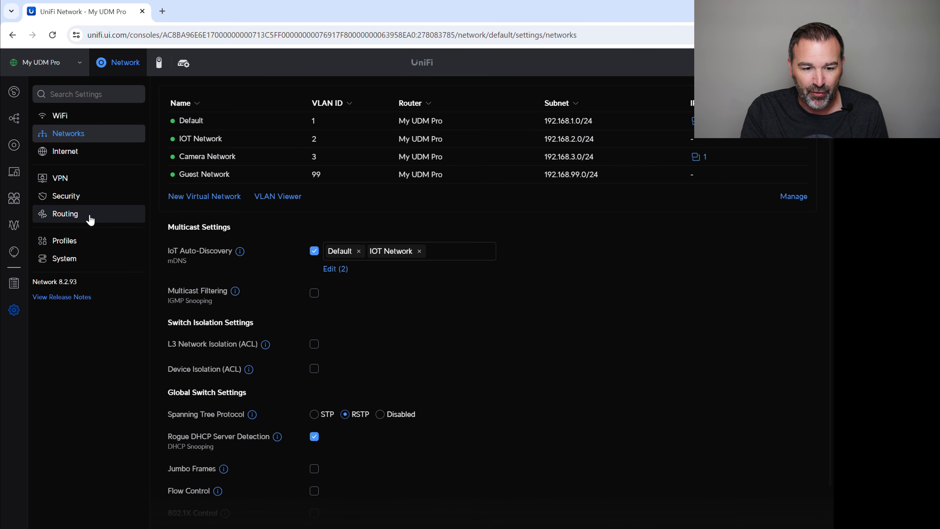
{"action": "left_click", "coordinate": [67, 242]}
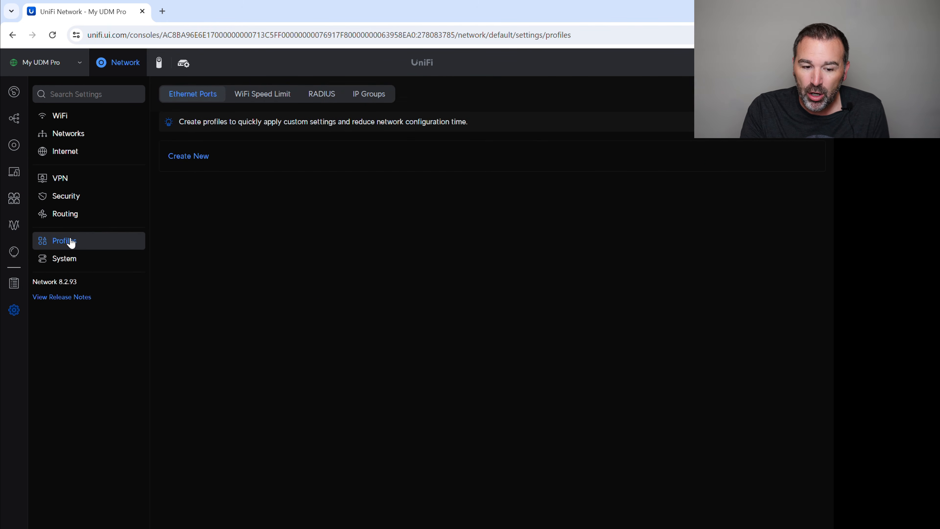
{"action": "left_click", "coordinate": [364, 106]}
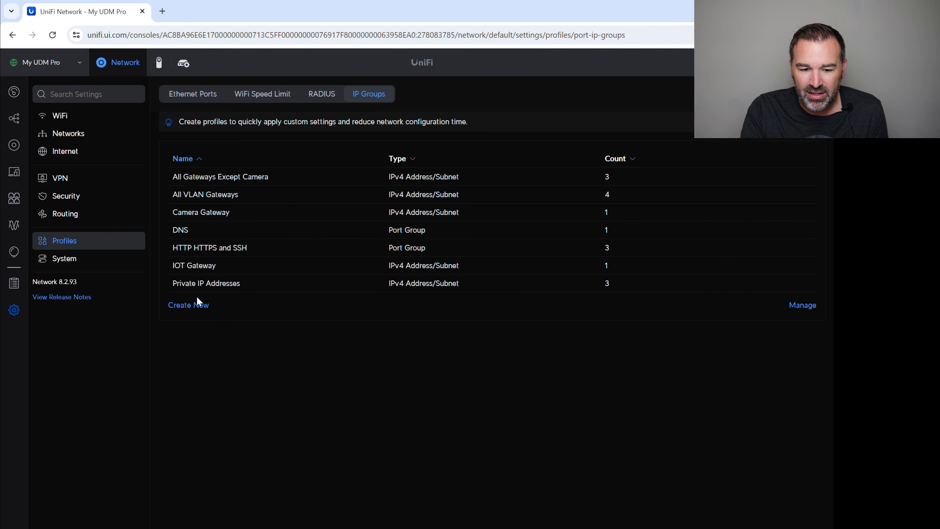
{"action": "left_click", "coordinate": [193, 307]}
{"action": "left_click", "coordinate": [354, 96]}
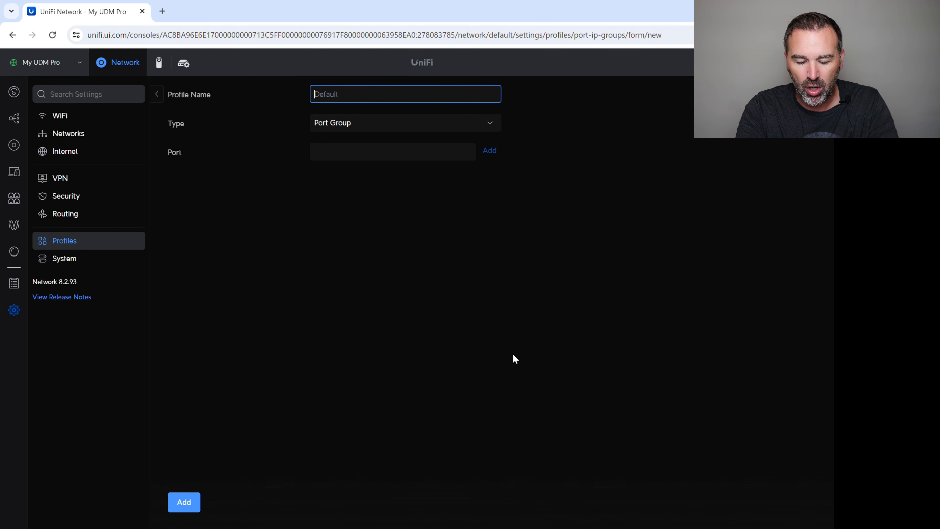
{"action": "type", "text": "Pie"}
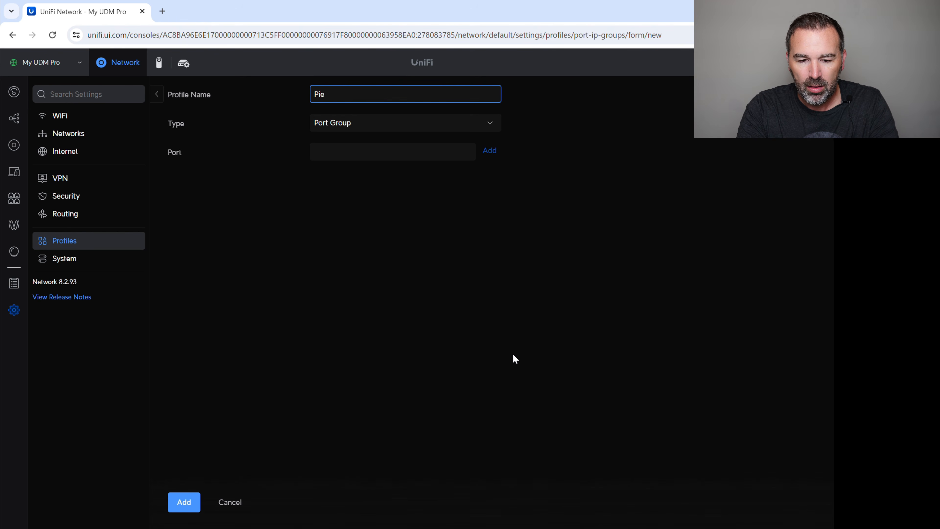
{"action": "type", "text": "Hole Serv"}
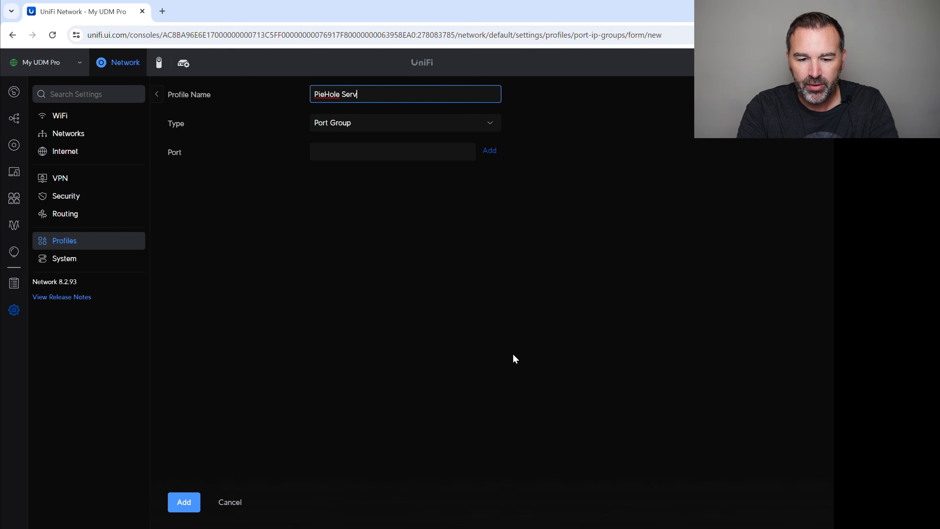
{"action": "type", "text": "er (Exa"}
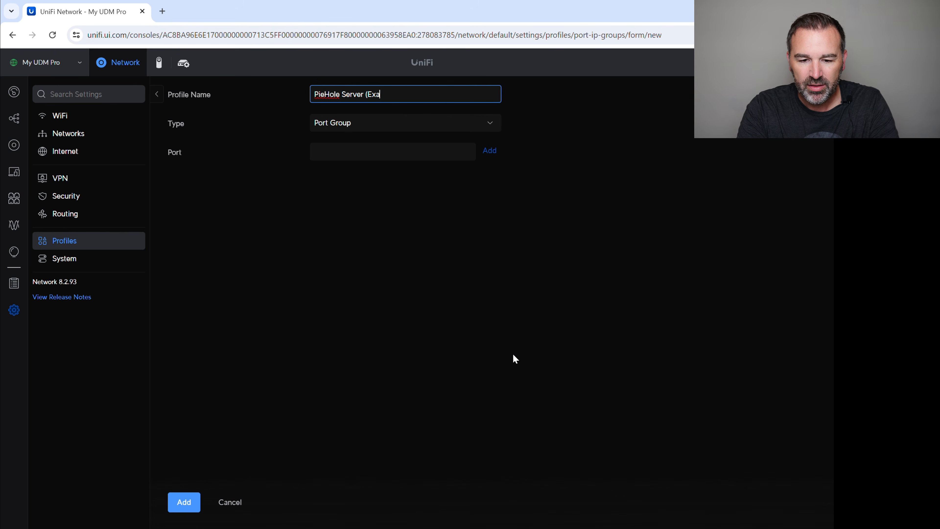
{"action": "type", "text": "mple)"}
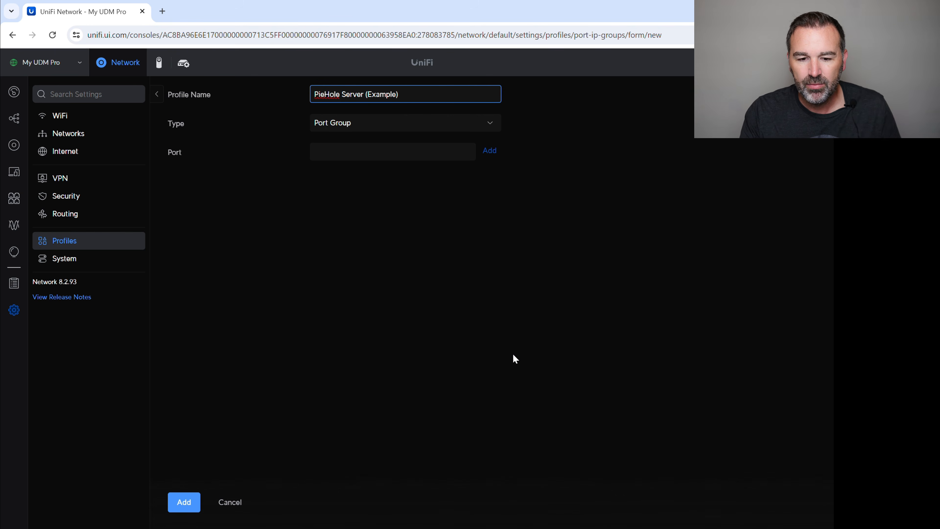
Set the PieHole Server (Example) group's type to IPv4 Address/Subnet, add the address 192.168.1.250 and create the group.
{"action": "left_click", "coordinate": [339, 126]}
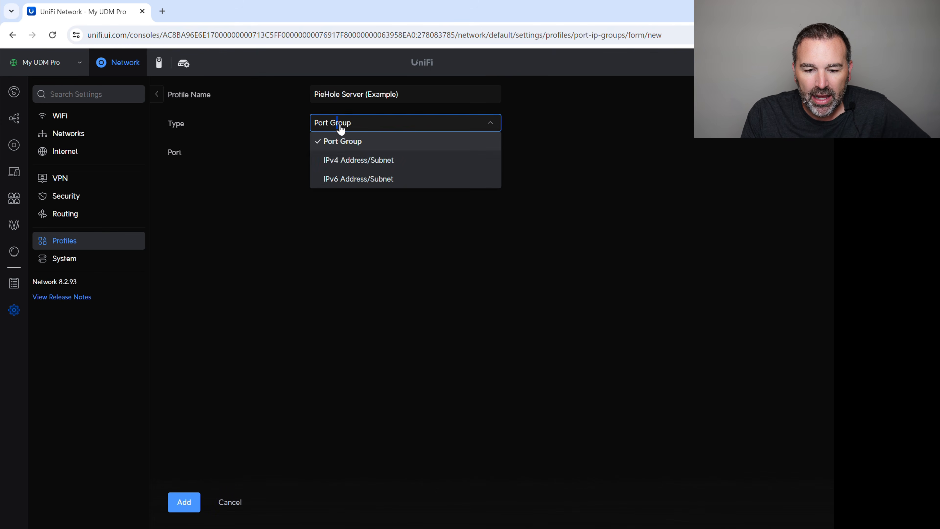
{"action": "left_click", "coordinate": [347, 162]}
{"action": "type", "text": "192"}
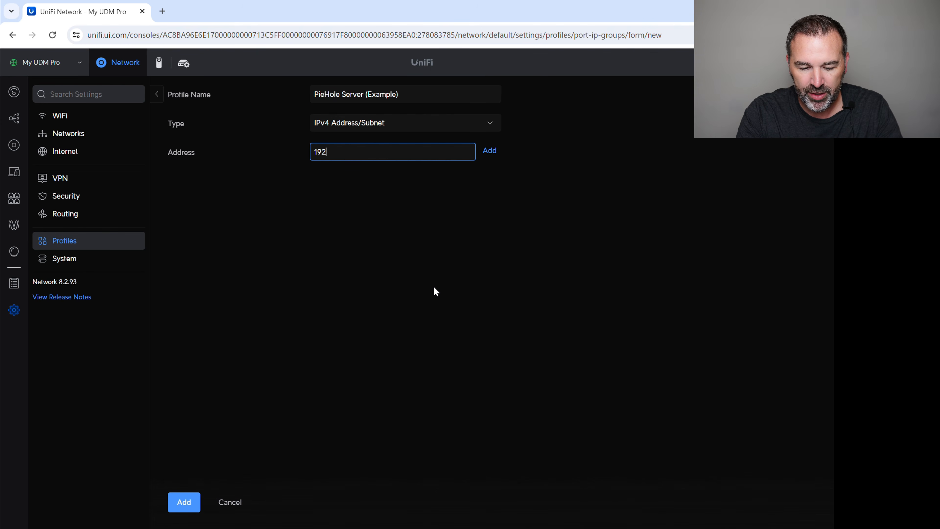
{"action": "type", "text": ".168.1."}
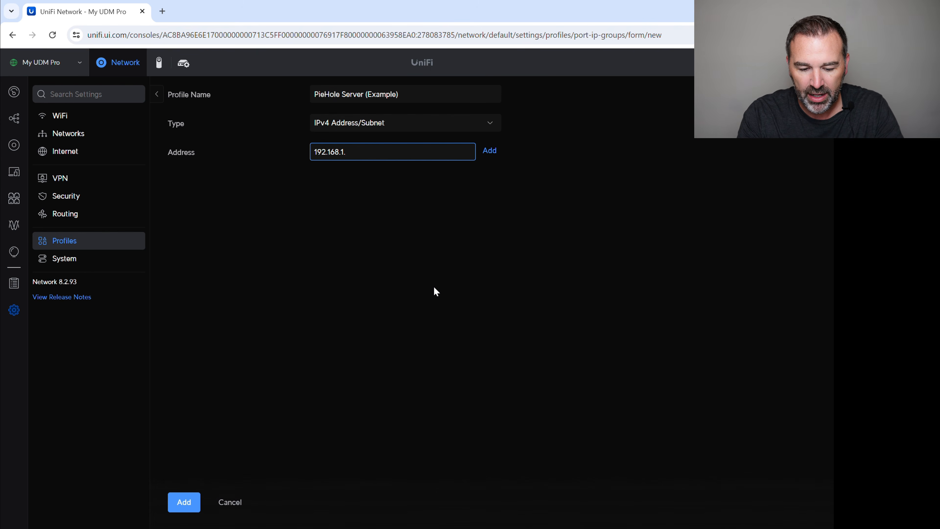
{"action": "type", "text": "250"}
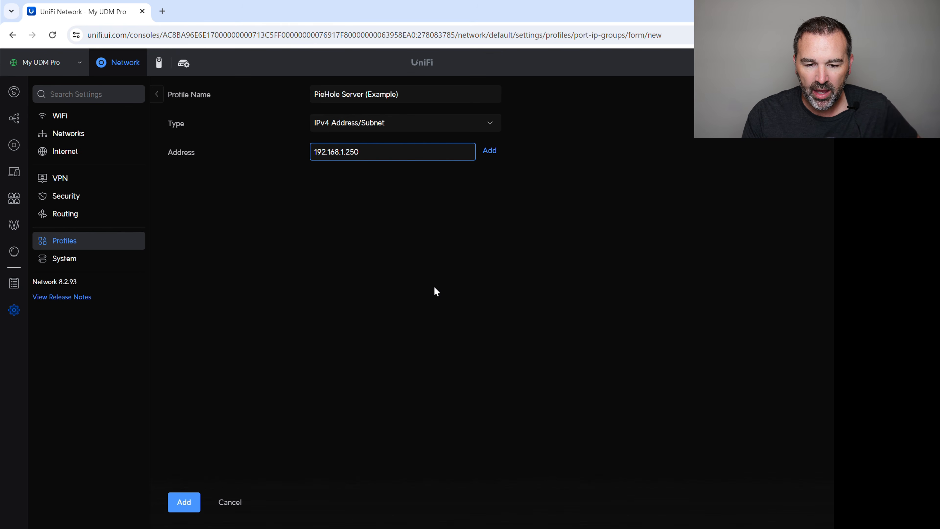
{"action": "left_click", "coordinate": [488, 152]}
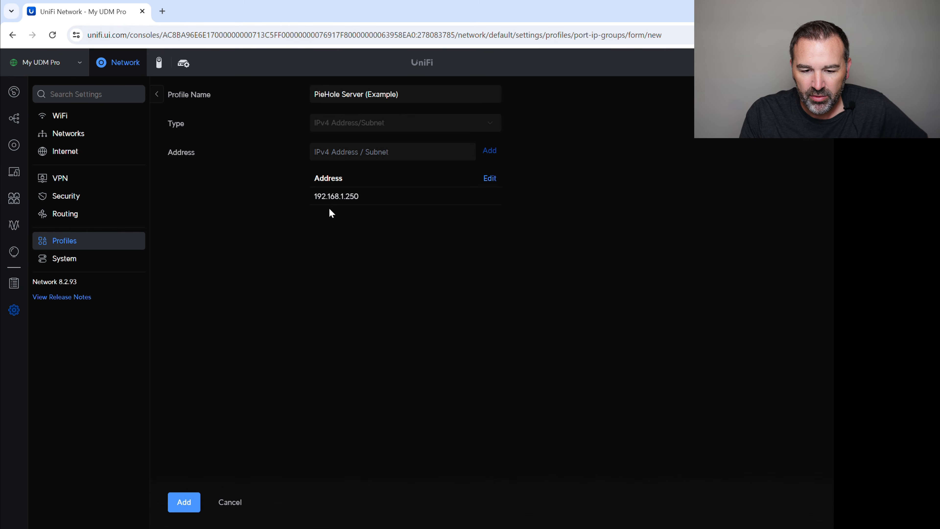
{"action": "left_click", "coordinate": [187, 501]}
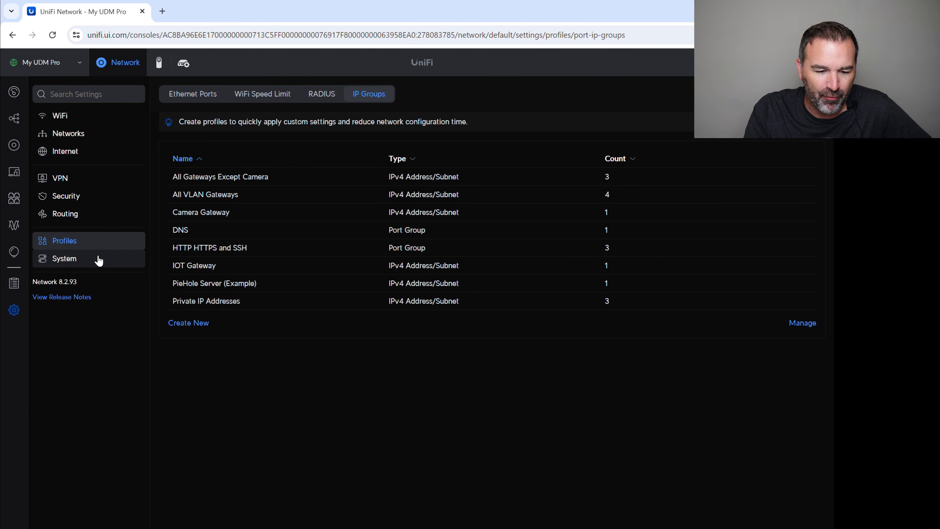
Start a new LAN In firewall rule named (Example) IOT Network to PiHole Server.
{"action": "left_click", "coordinate": [73, 201]}
{"action": "left_click", "coordinate": [420, 102]}
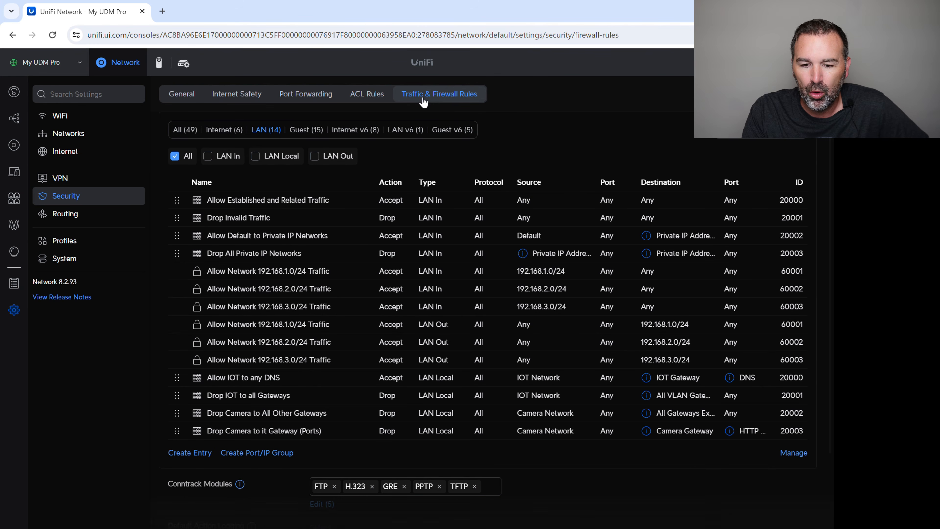
{"action": "left_click", "coordinate": [195, 453]}
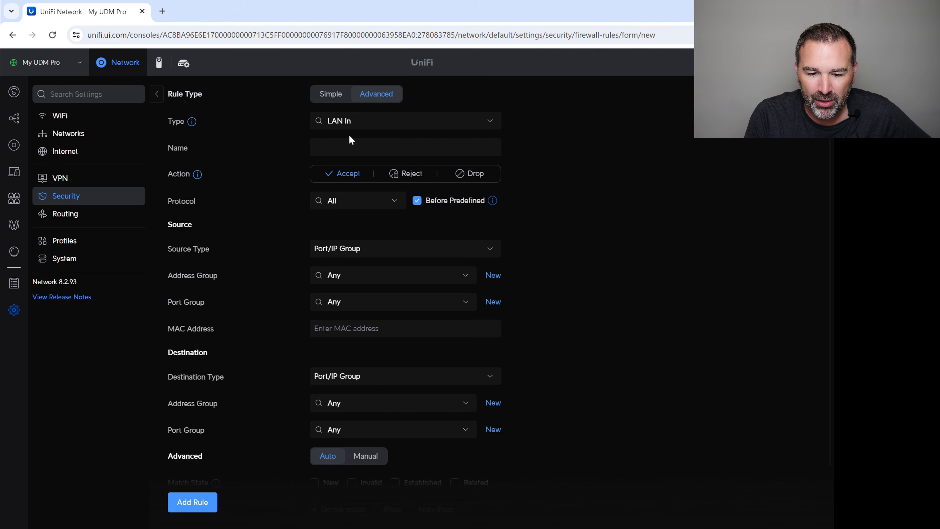
{"action": "left_click", "coordinate": [351, 143]}
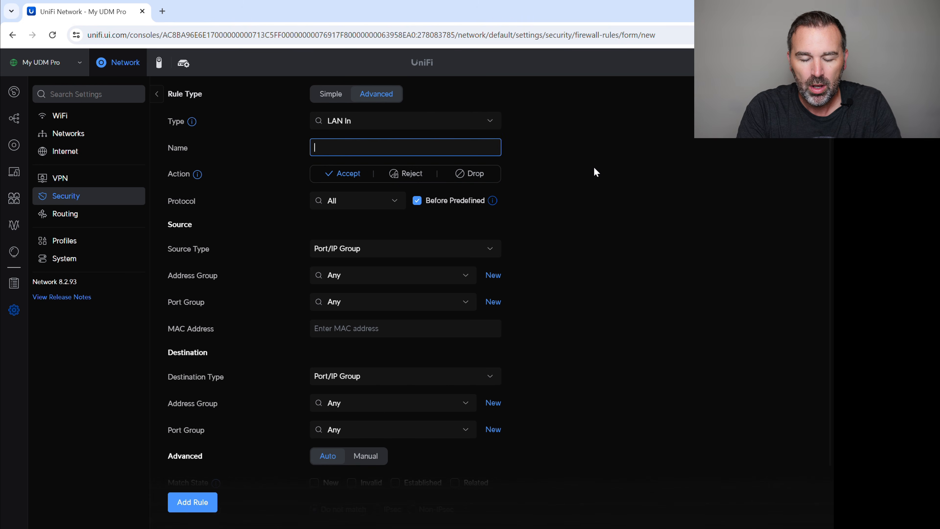
{"action": "type", "text": "IOT"}
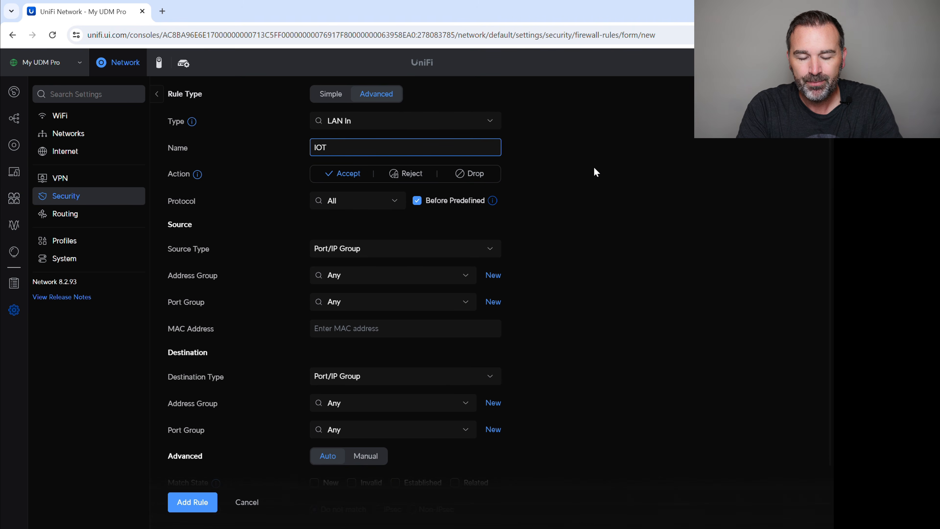
{"action": "key", "text": "BackSpace"}
{"action": "key", "text": "BackSpace"}
{"action": "key", "text": "BackSpace"}
{"action": "key", "text": "BackSpace"}
{"action": "type", "text": "(Examp"}
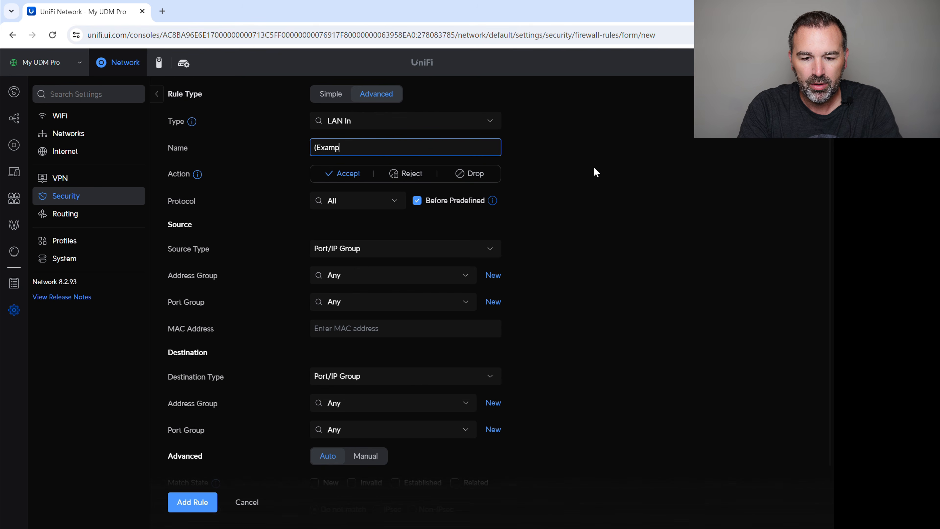
{"action": "type", "text": "le) IOT"}
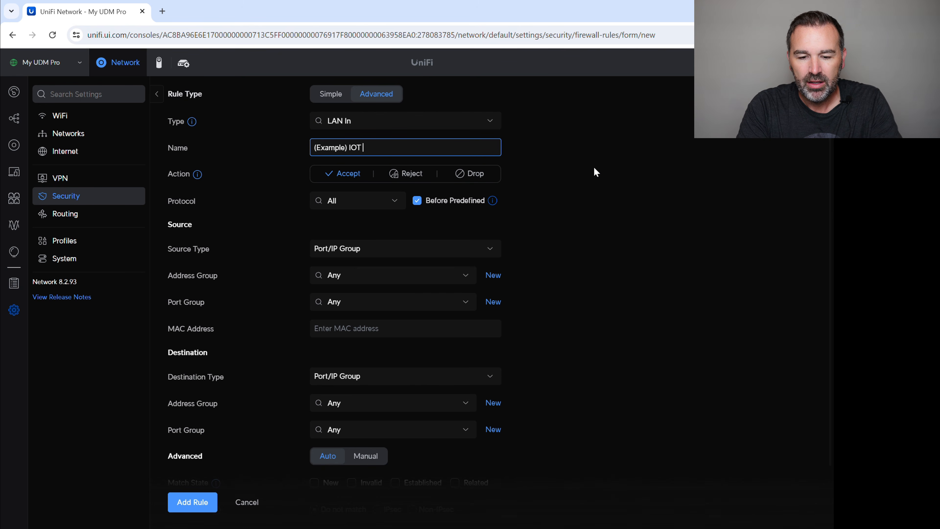
{"action": "type", "text": " Network to P"}
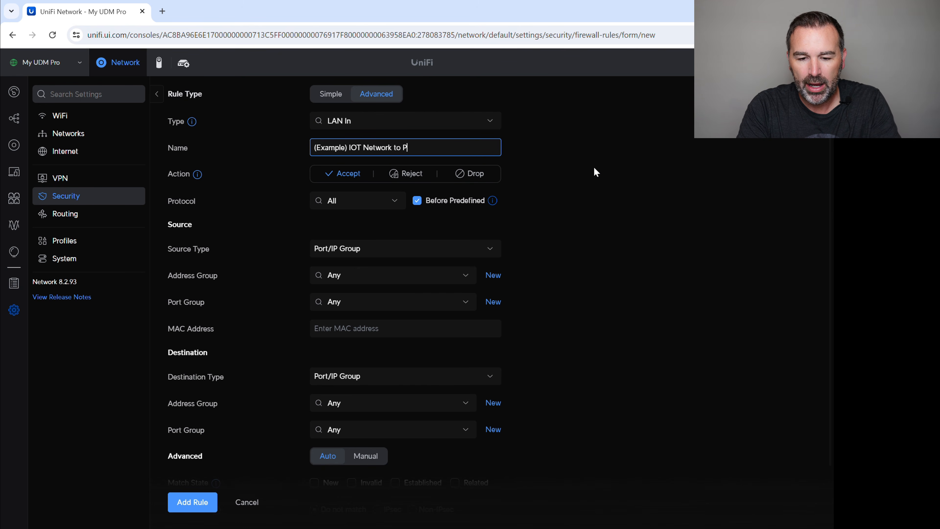
{"action": "type", "text": "iH"}
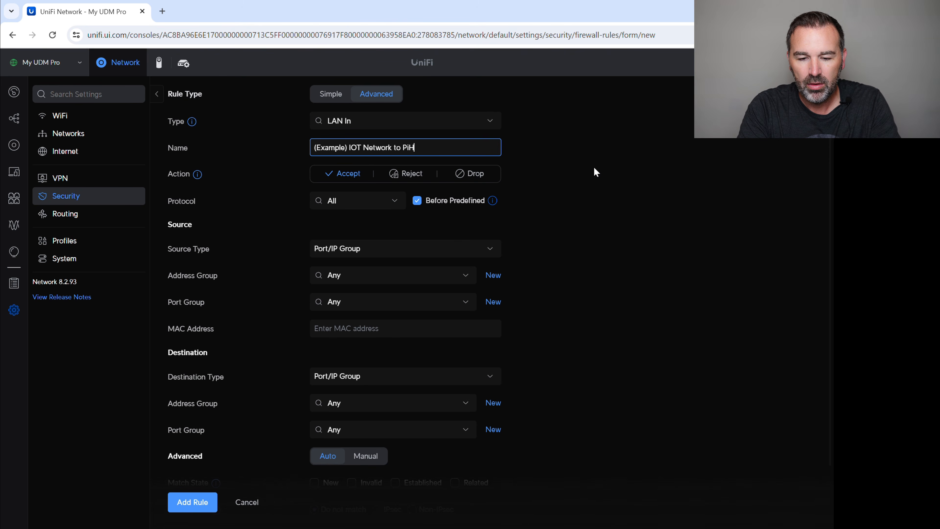
{"action": "type", "text": "ole Server"}
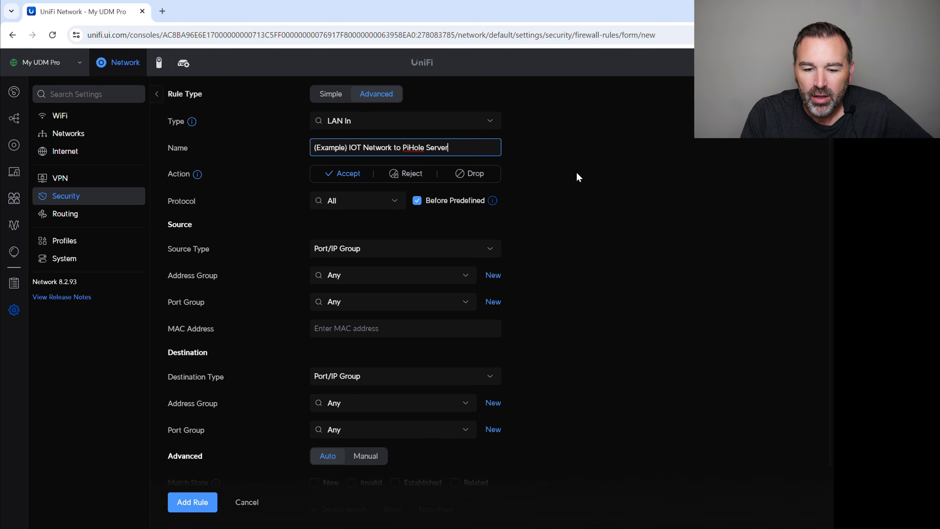
Set the rule's source type to Network and choose IOT Network as the source.
{"action": "left_click", "coordinate": [355, 254]}
{"action": "left_click", "coordinate": [350, 288]}
{"action": "left_click", "coordinate": [350, 282]}
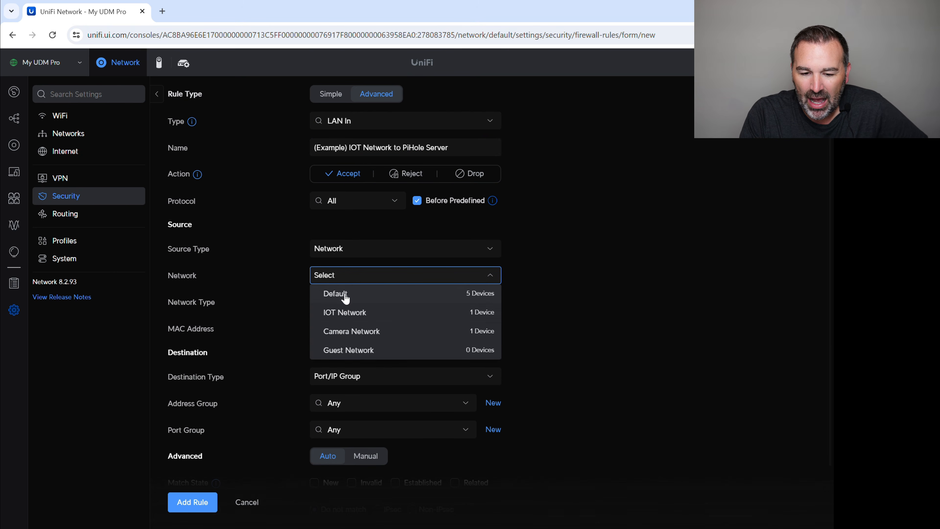
{"action": "left_click", "coordinate": [347, 315]}
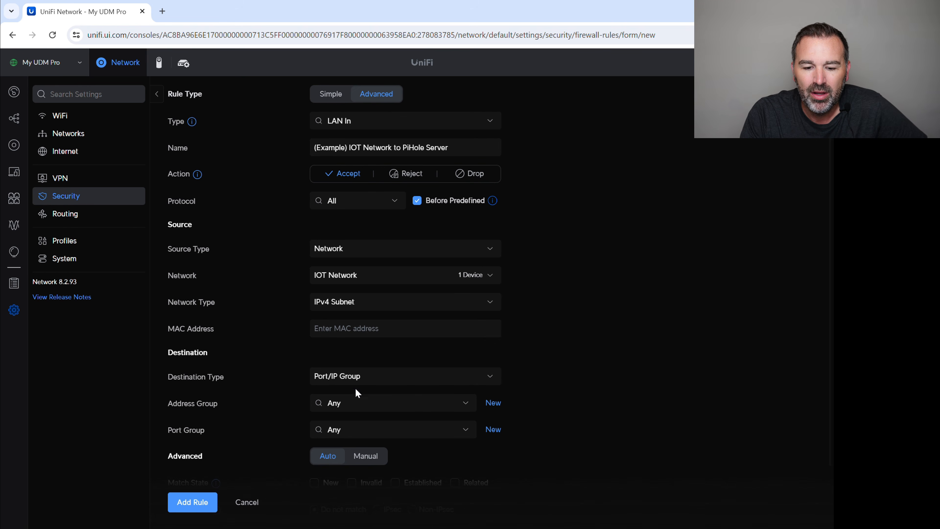
Set the rule's destination address group to PieHole Server (Example) and its destination port group to DNS.
{"action": "left_click", "coordinate": [354, 403]}
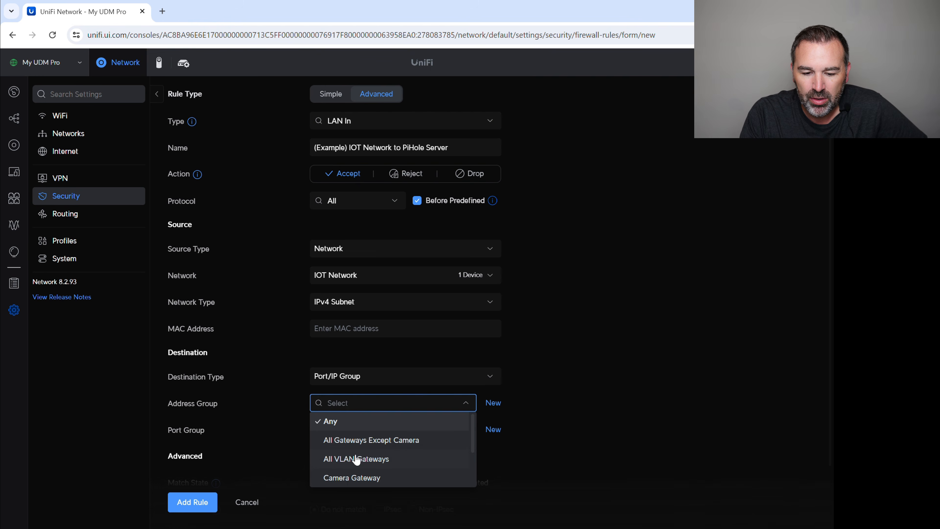
{"action": "scroll", "coordinate": [353, 459], "scroll_direction": "down", "scroll_amount": 2}
{"action": "left_click", "coordinate": [349, 466]}
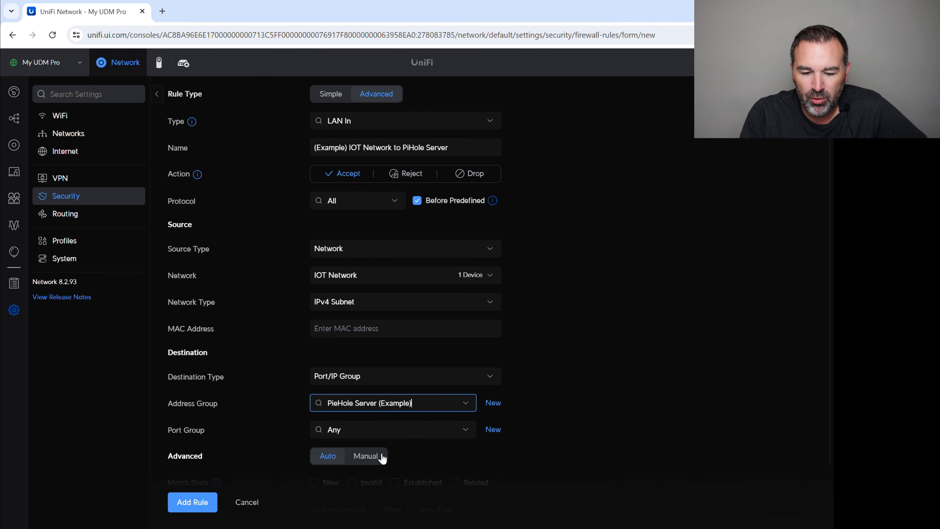
{"action": "left_click", "coordinate": [347, 430]}
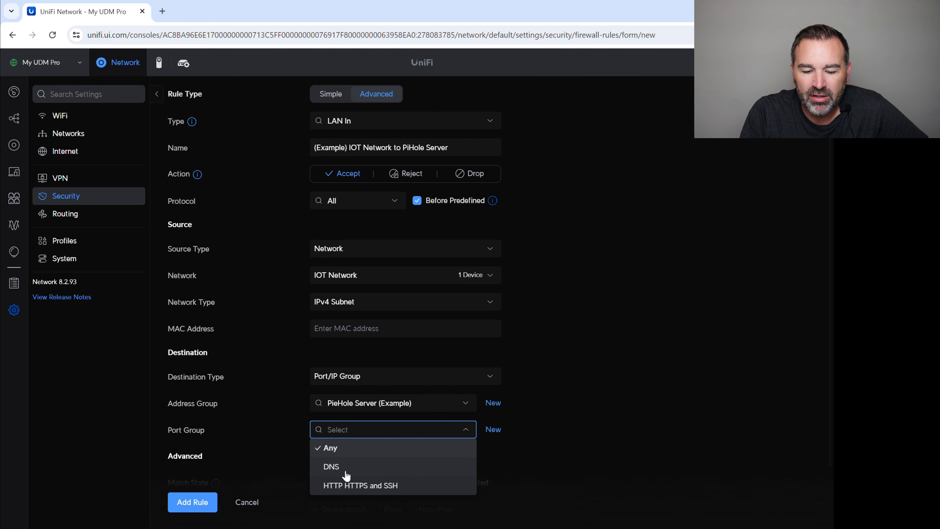
{"action": "left_click", "coordinate": [340, 467]}
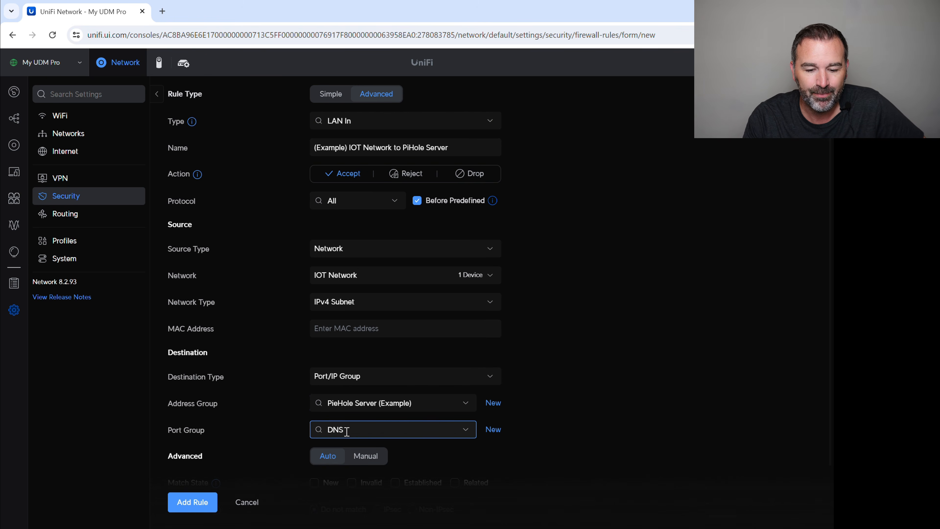
Add the rule and move it directly above Drop All Private IP Networks in the LAN rule order.
{"action": "left_click", "coordinate": [203, 506]}
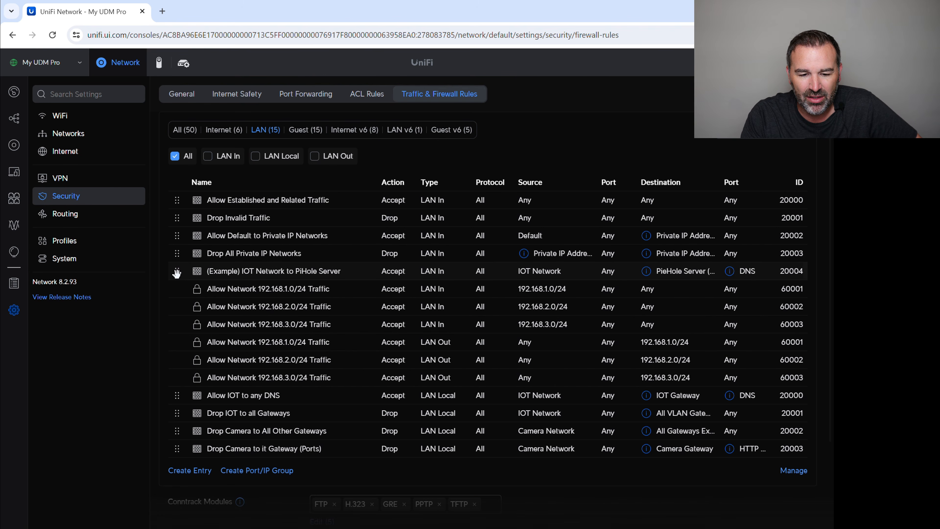
{"action": "left_click_drag", "start_coordinate": [177, 273], "coordinate": [180, 252]}
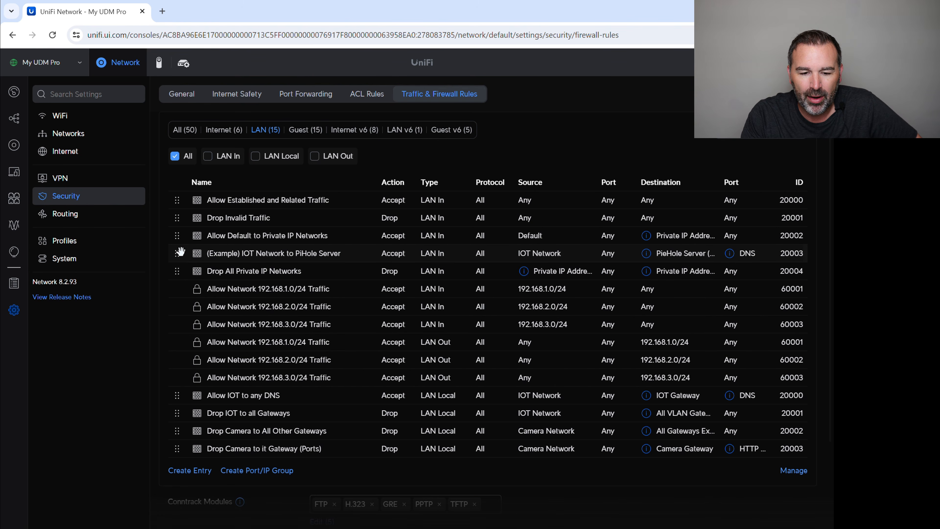
Select the special FW rules location line in VLAN FW Summary.pdf, then return to UniFi Network and inspect the PiHole rule's destination and port details.
{"action": "mouse_move", "coordinate": [310, 527]}
{"action": "left_click", "coordinate": [325, 505]}
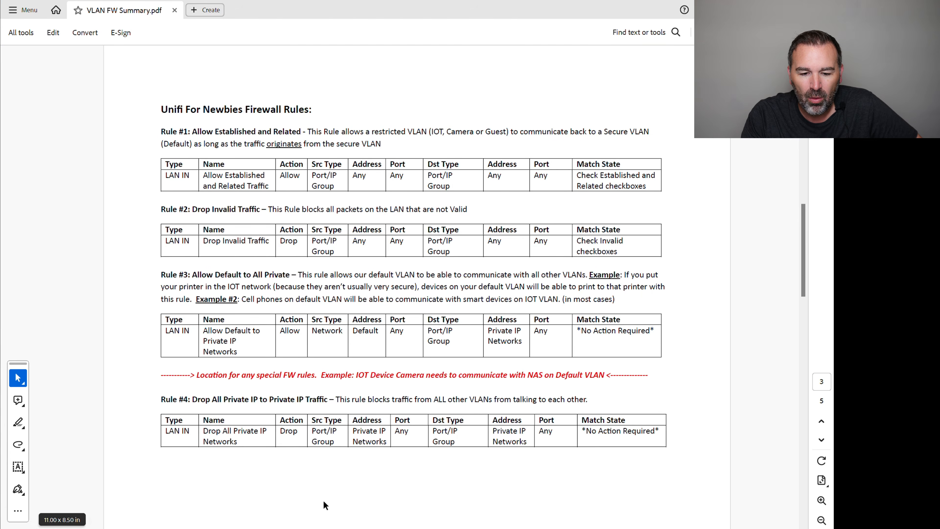
{"action": "left_click_drag", "start_coordinate": [160, 375], "coordinate": [642, 368]}
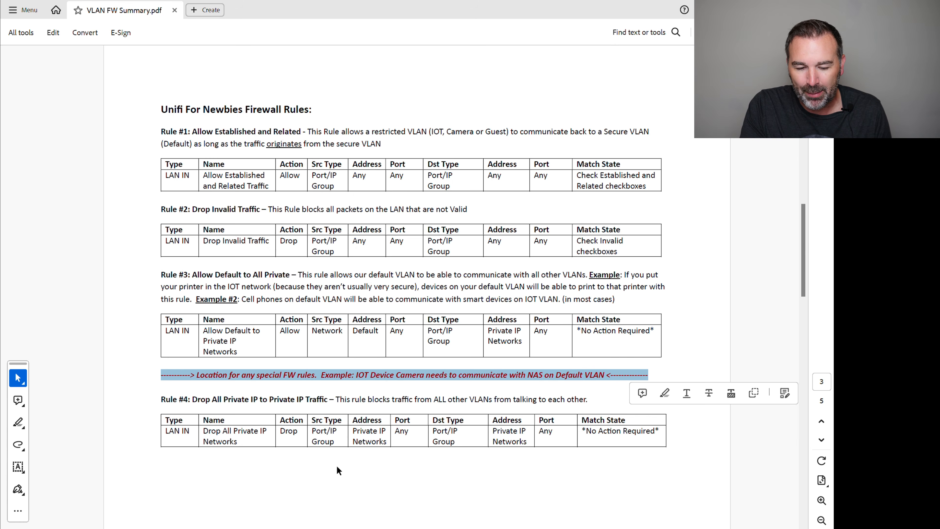
{"action": "left_click", "coordinate": [292, 528]}
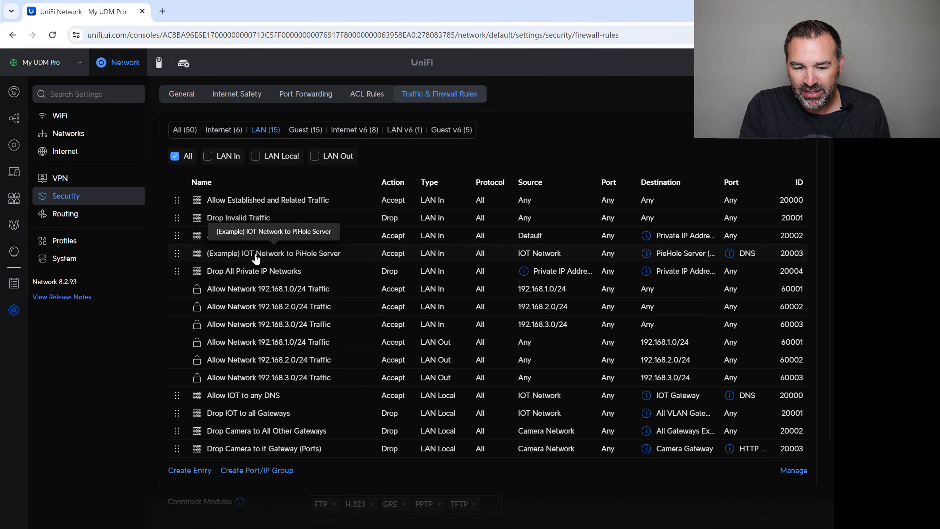
{"action": "mouse_move", "coordinate": [650, 256]}
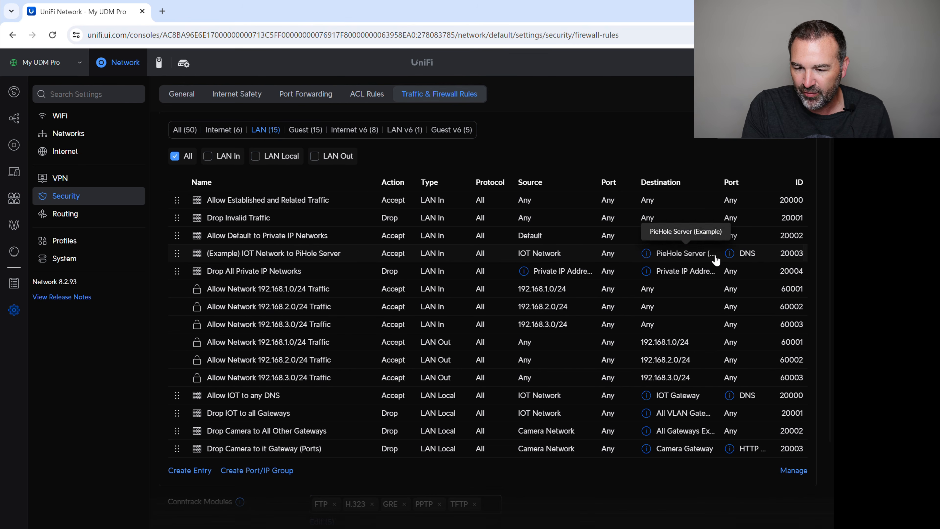
{"action": "mouse_move", "coordinate": [729, 257]}
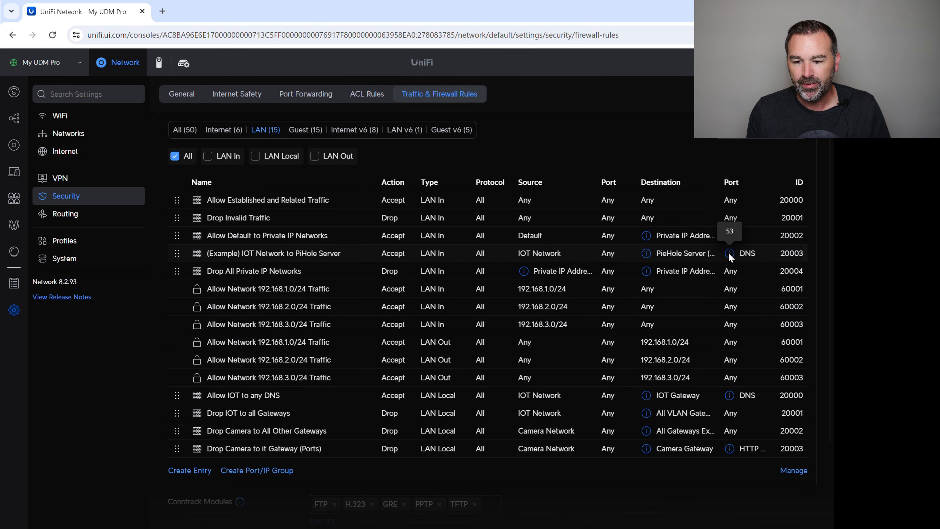